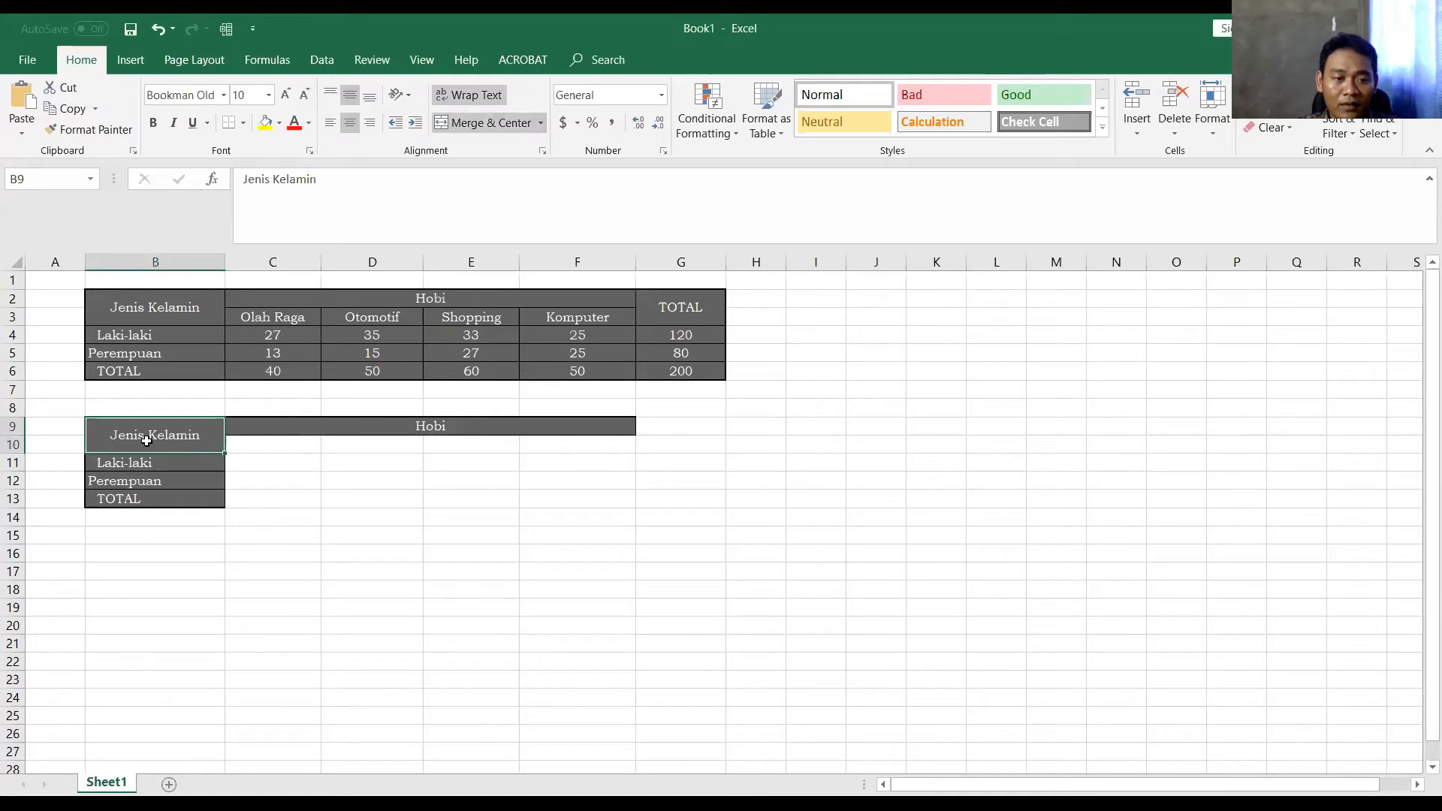
Enter the label "fe" in cell K3
{"action": "left_click", "coordinate": [942, 321]}
{"action": "left_click", "coordinate": [393, 192]}
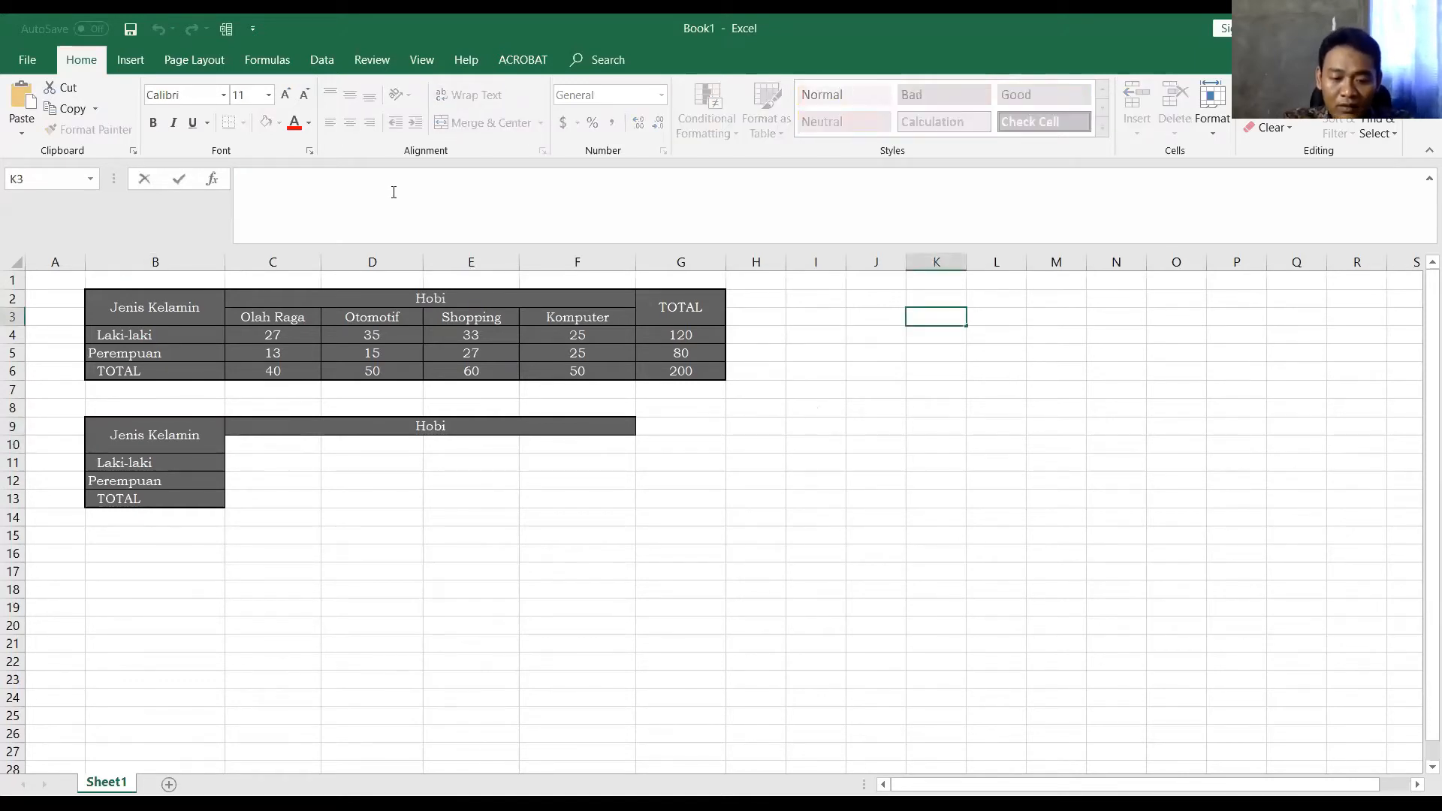
{"action": "type", "text": "fe"}
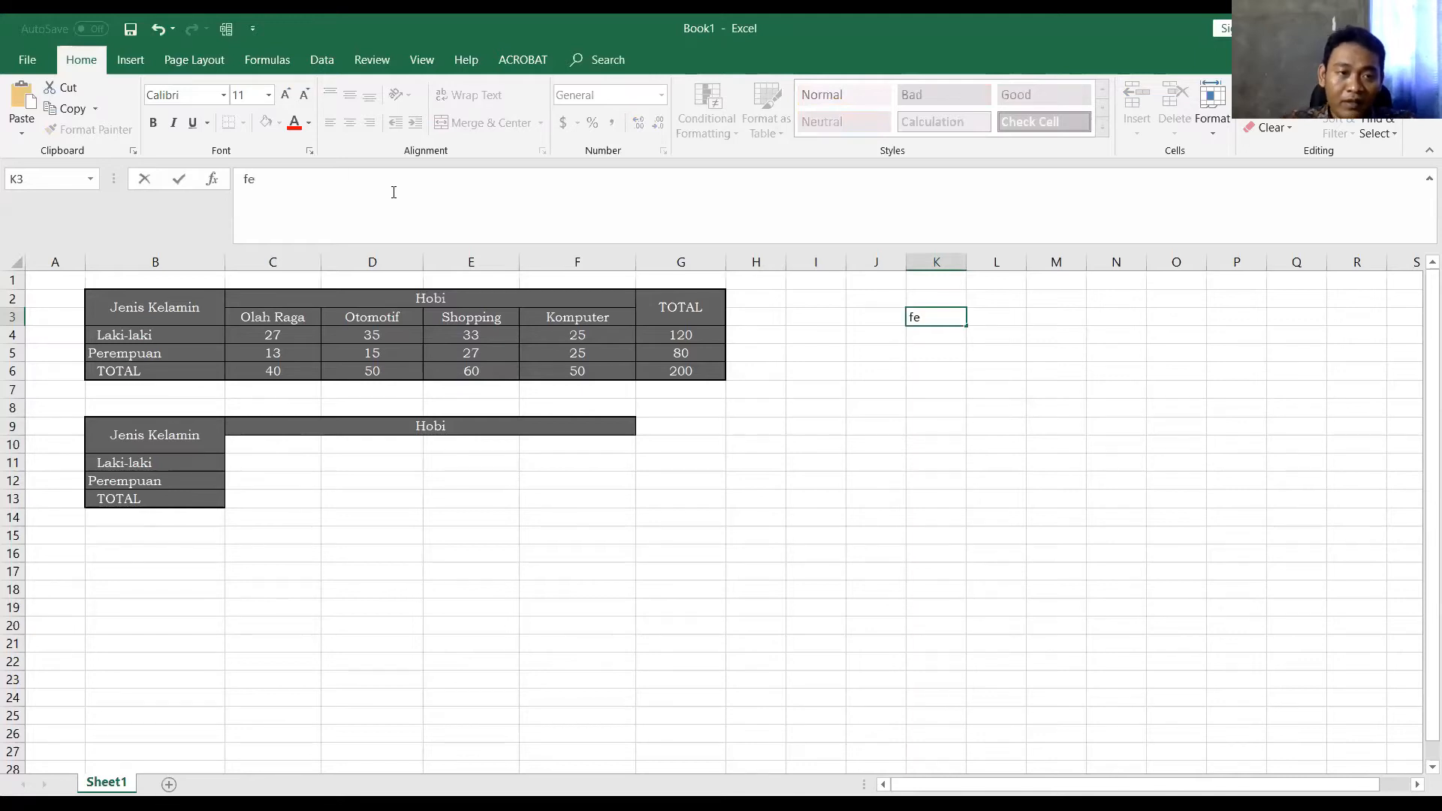
Write "=Total baris x Total Kolom" in cell L3, beside the fe label
{"action": "left_click", "coordinate": [997, 316]}
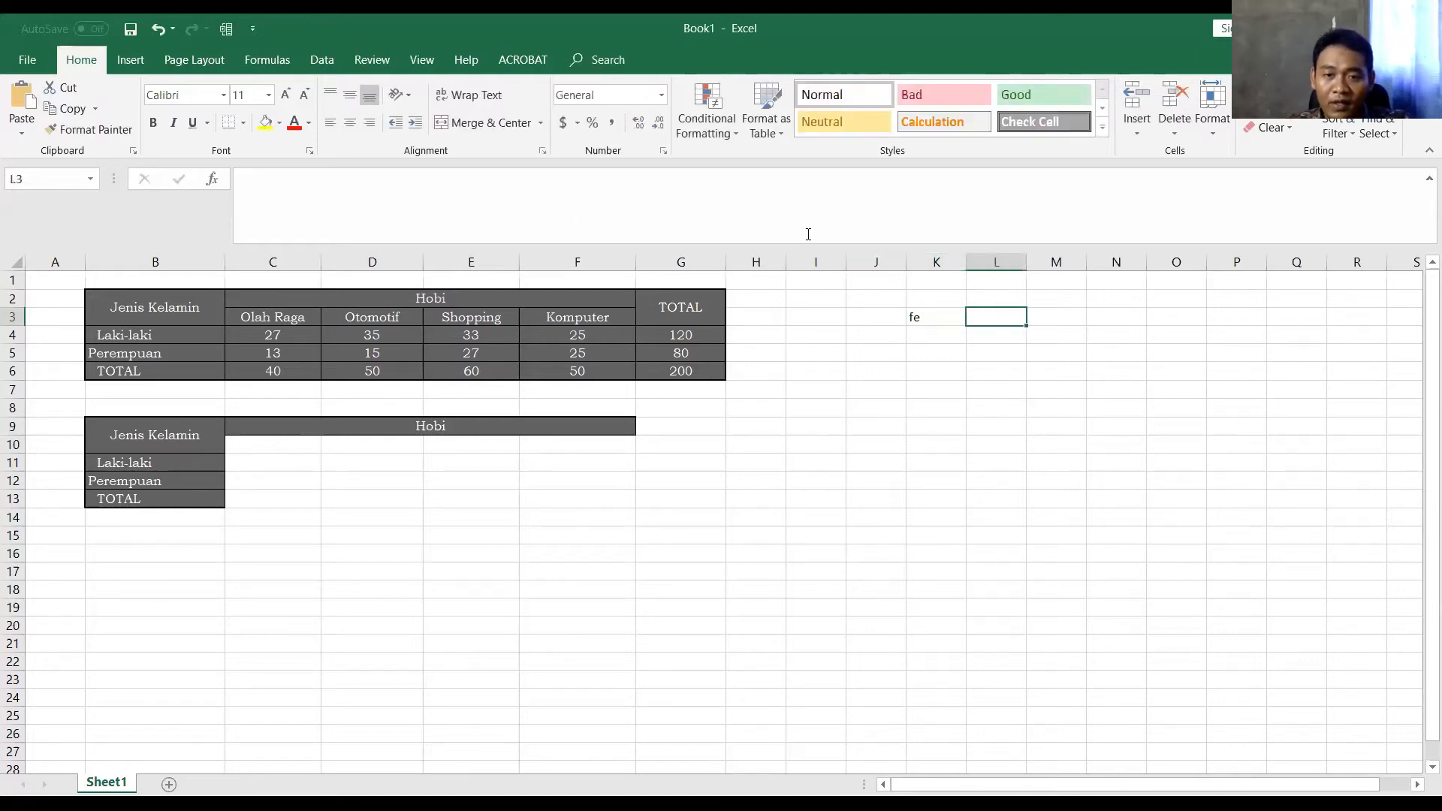
{"action": "left_click", "coordinate": [550, 204]}
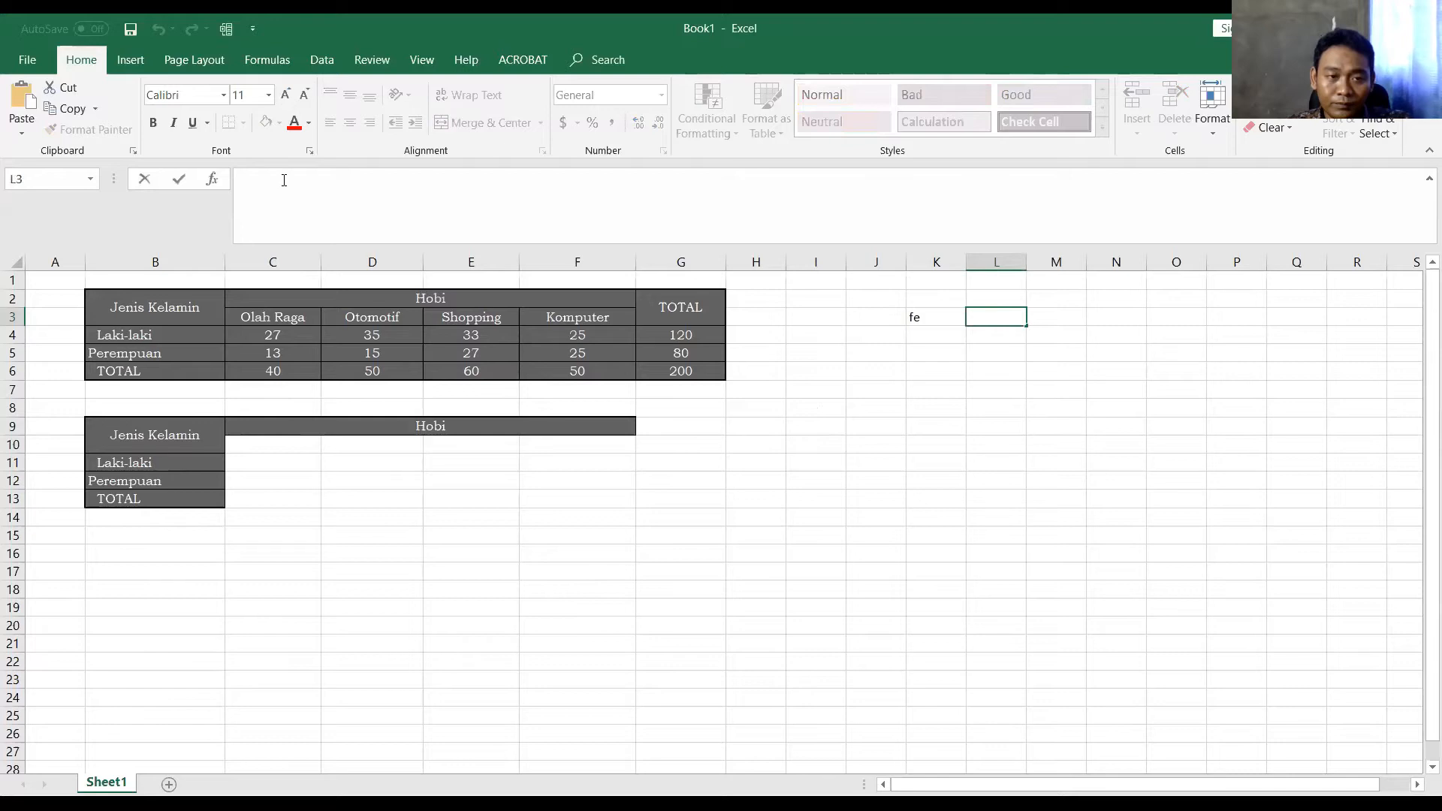
{"action": "left_click", "coordinate": [1084, 461]}
{"action": "left_click", "coordinate": [962, 312]}
{"action": "left_click", "coordinate": [972, 314]}
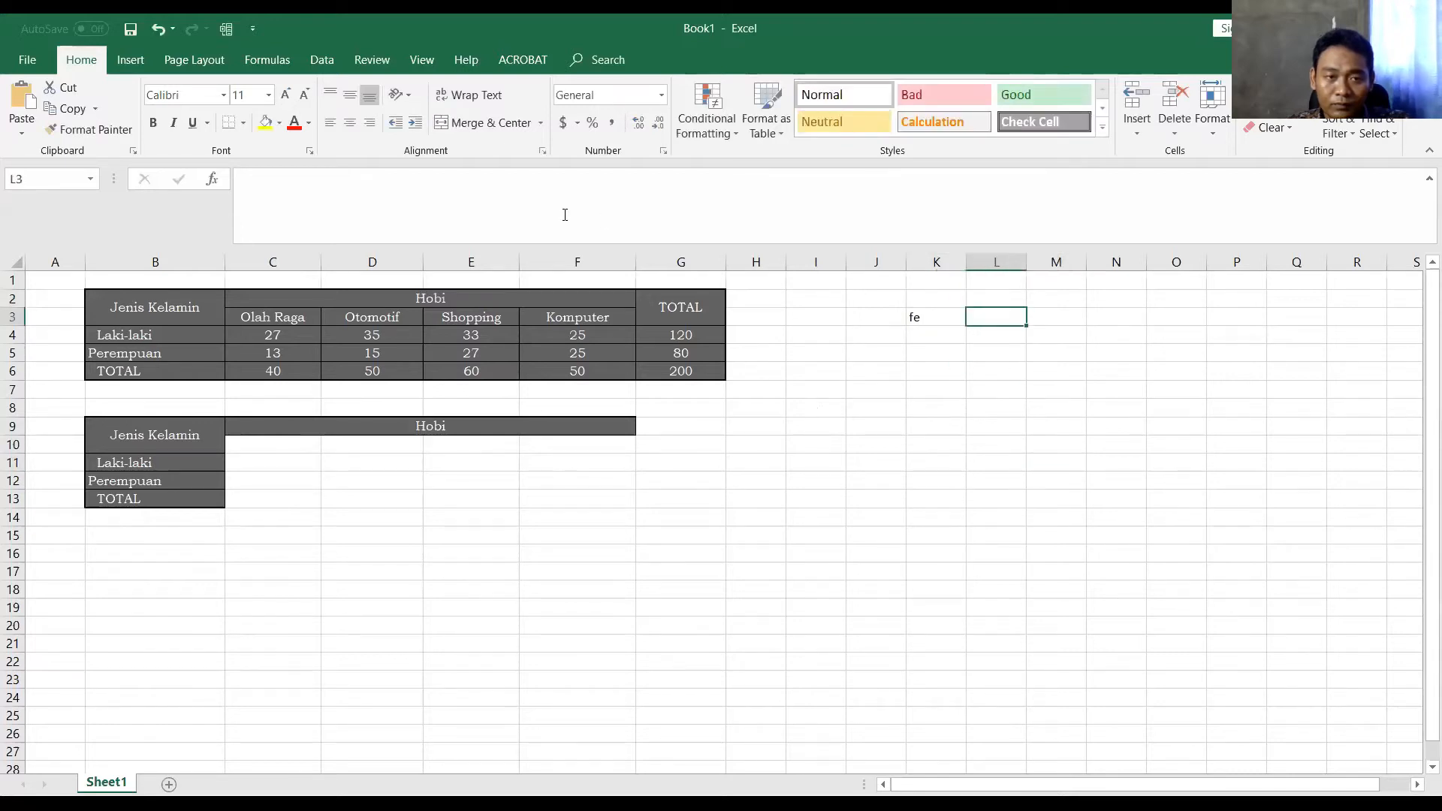
{"action": "left_click", "coordinate": [565, 215]}
{"action": "type", "text": "="}
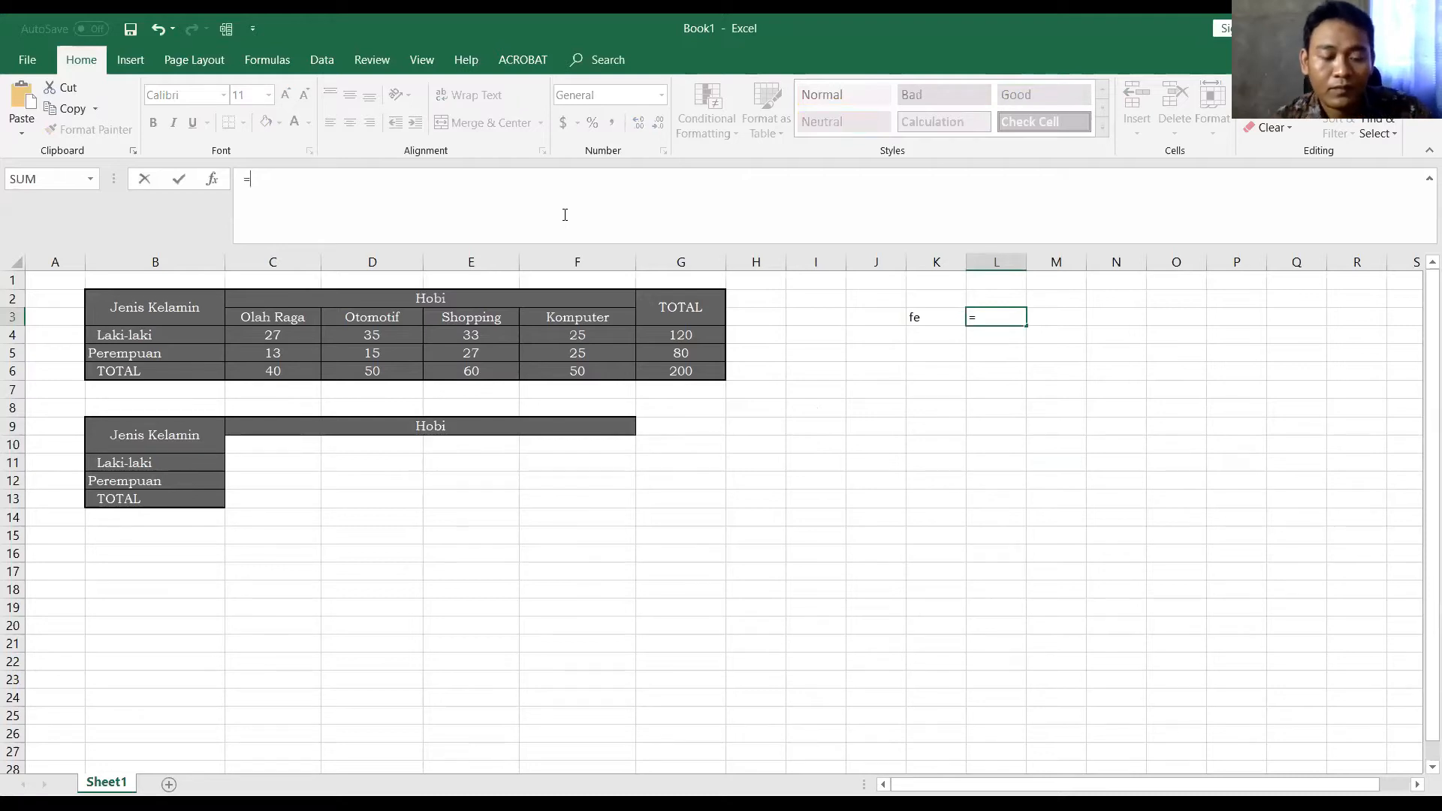
{"action": "type", "text": "tO"}
{"action": "key", "text": "BackSpace"}
{"action": "key", "text": "BackSpace"}
{"action": "type", "text": "Total"}
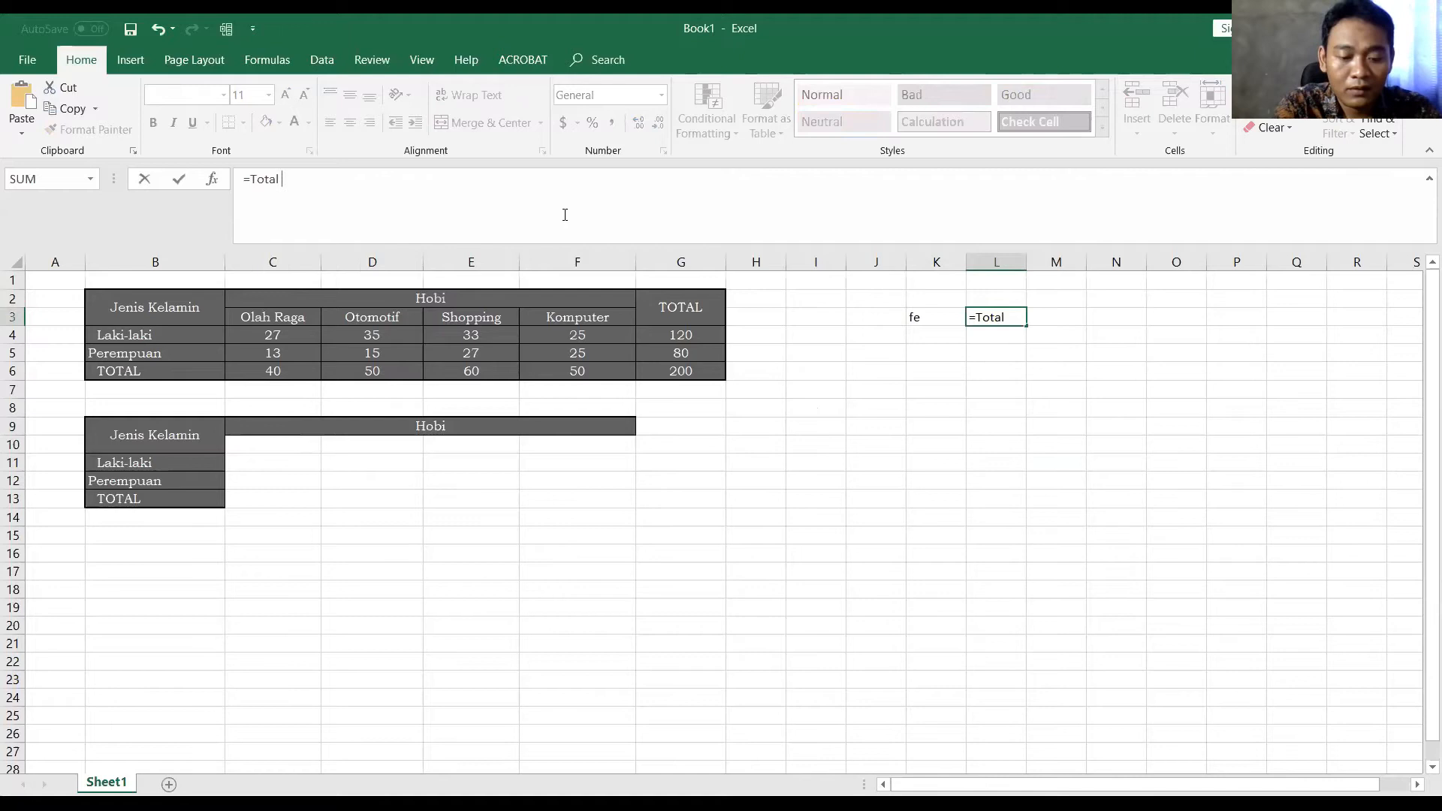
{"action": "type", "text": " bari"}
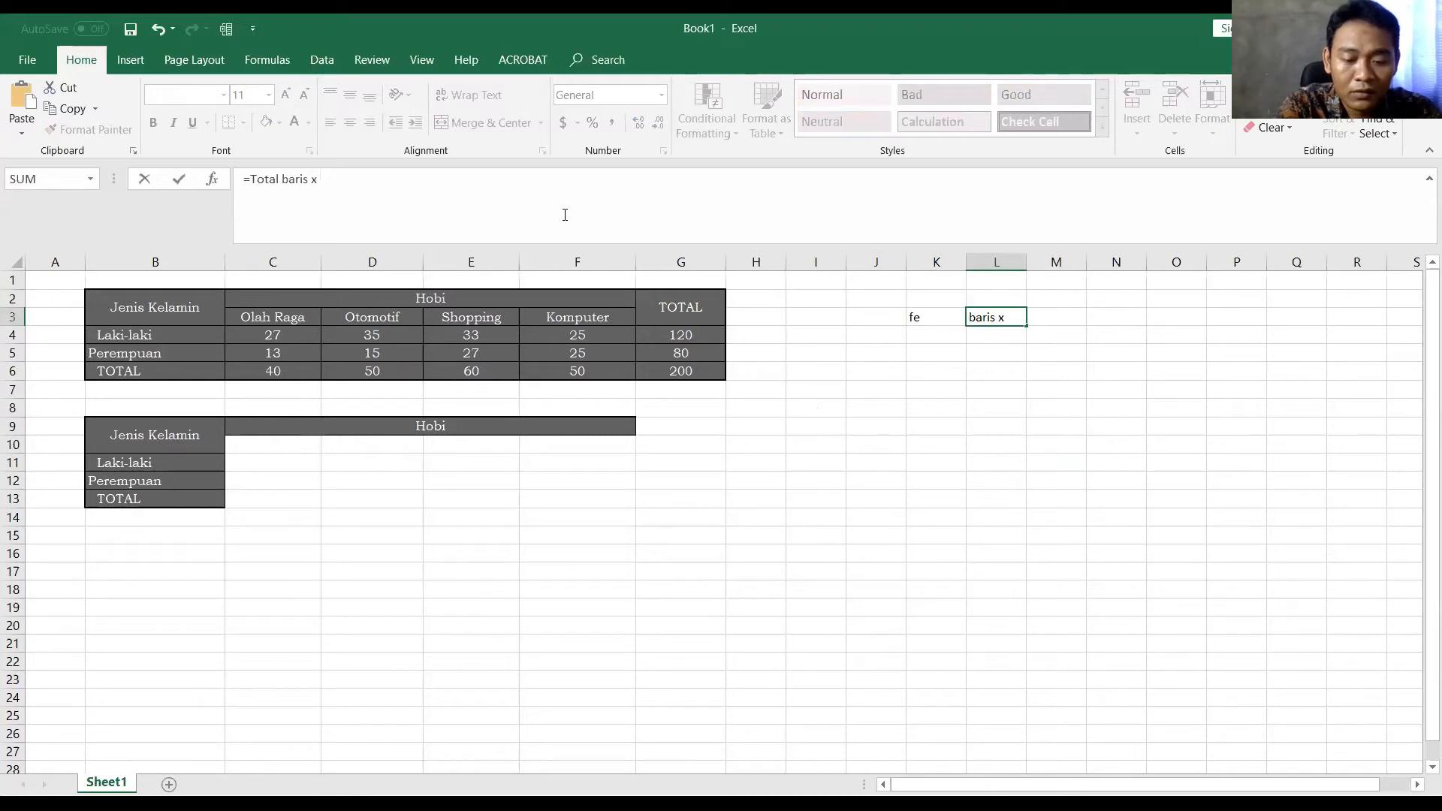
{"action": "type", "text": "s x Total Kolom"}
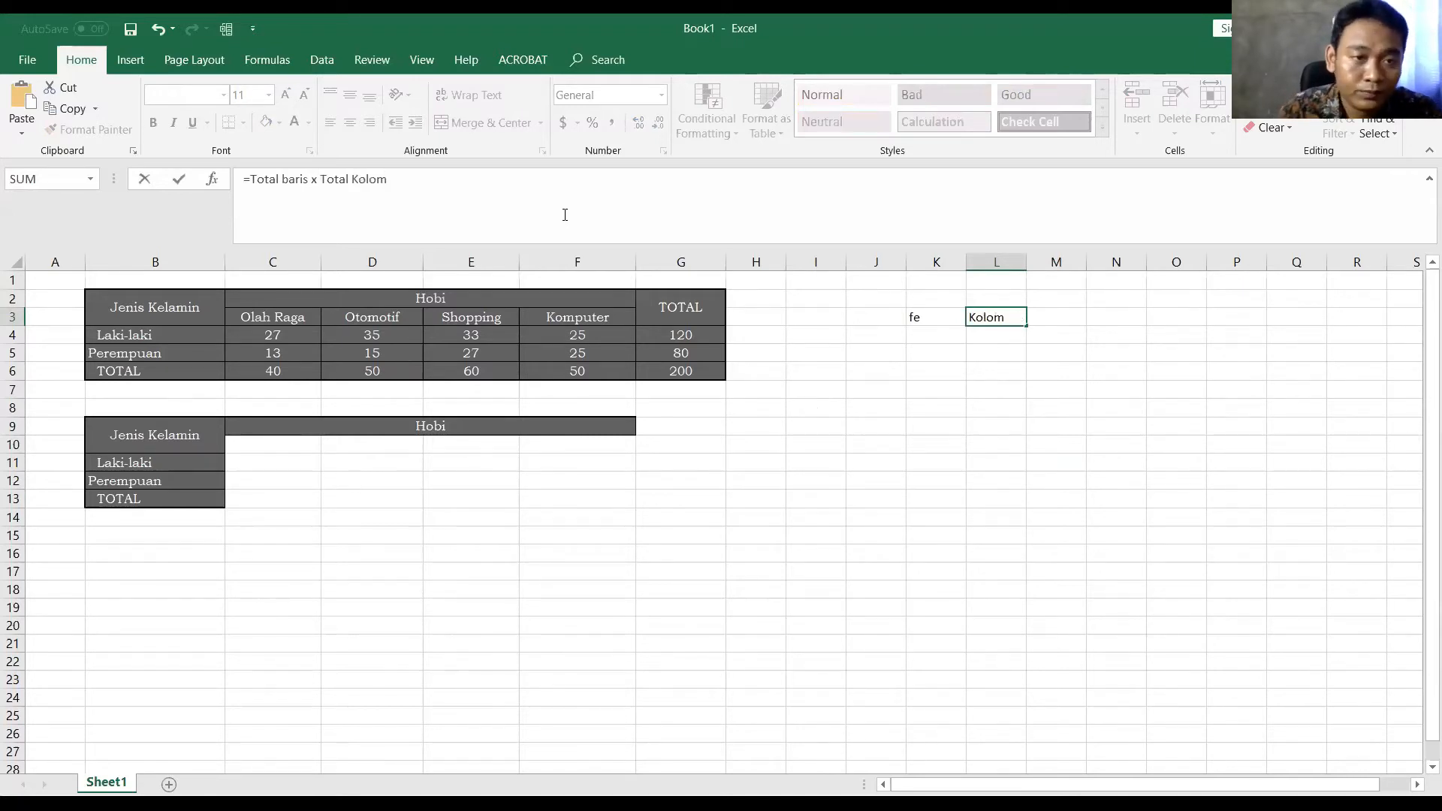
Remove the equals sign in L3, enclose the product in parentheses and append "/Total Keseluruhan"
{"action": "key", "text": "BackSpace"}
{"action": "type", "text": "("}
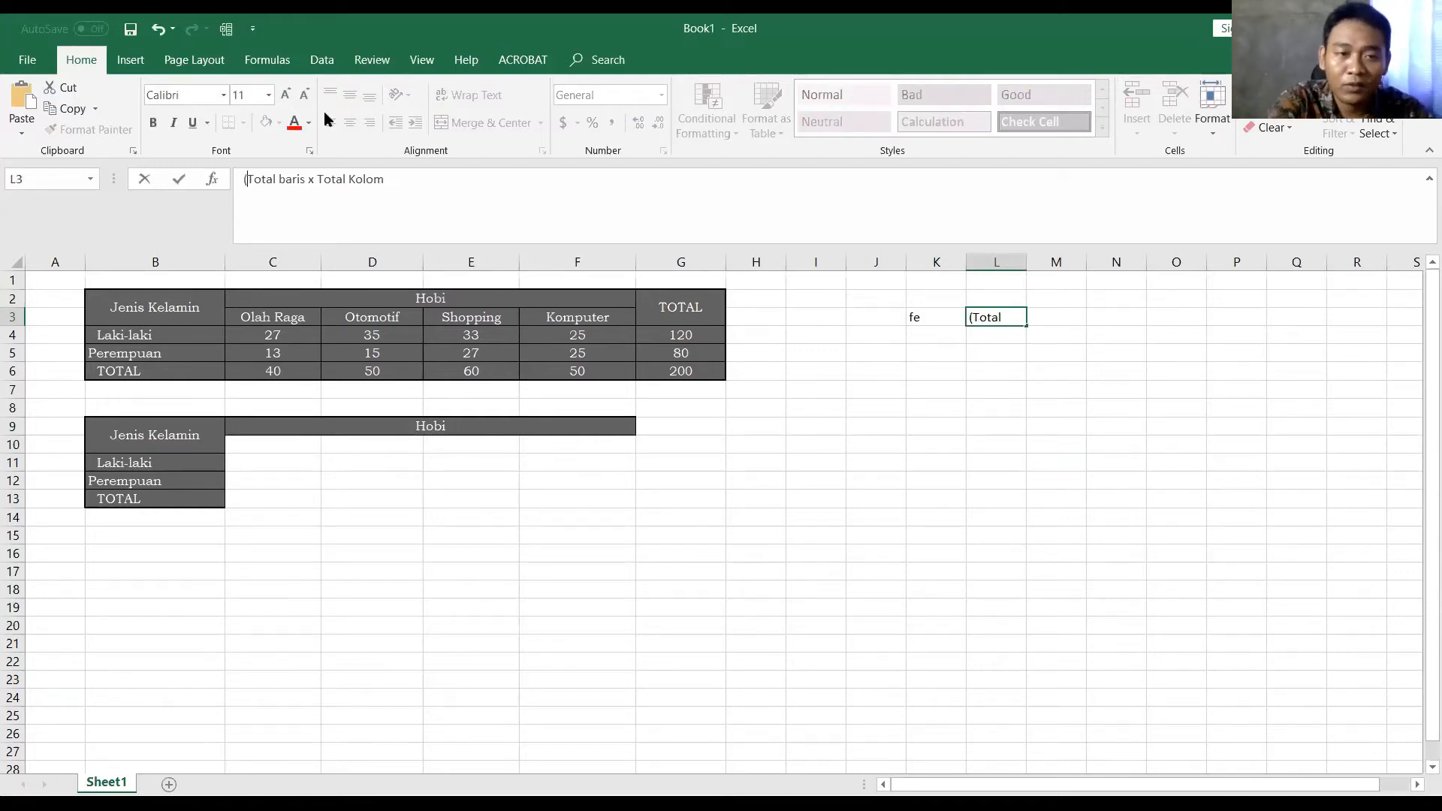
{"action": "left_click", "coordinate": [394, 182]}
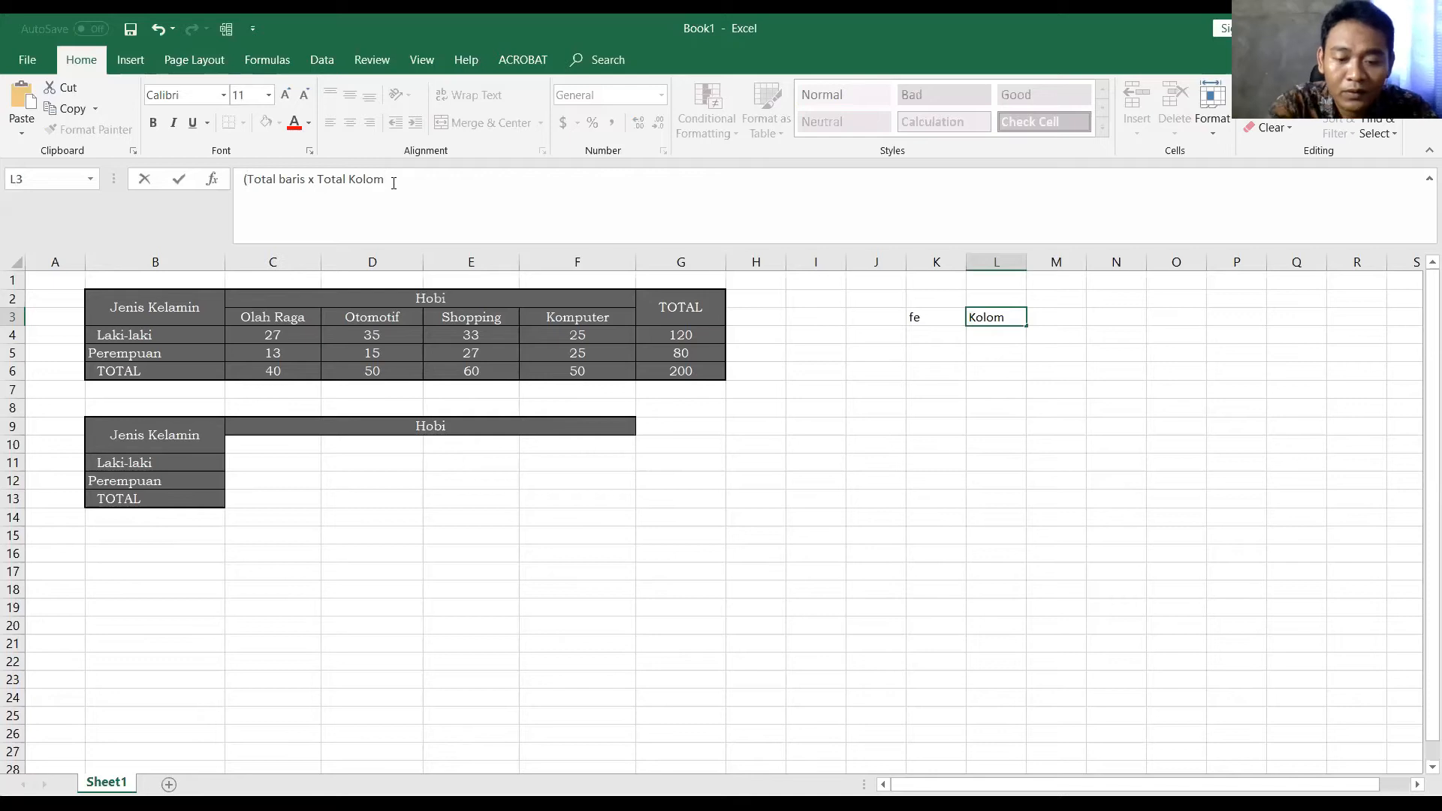
{"action": "type", "text": ")/Total"}
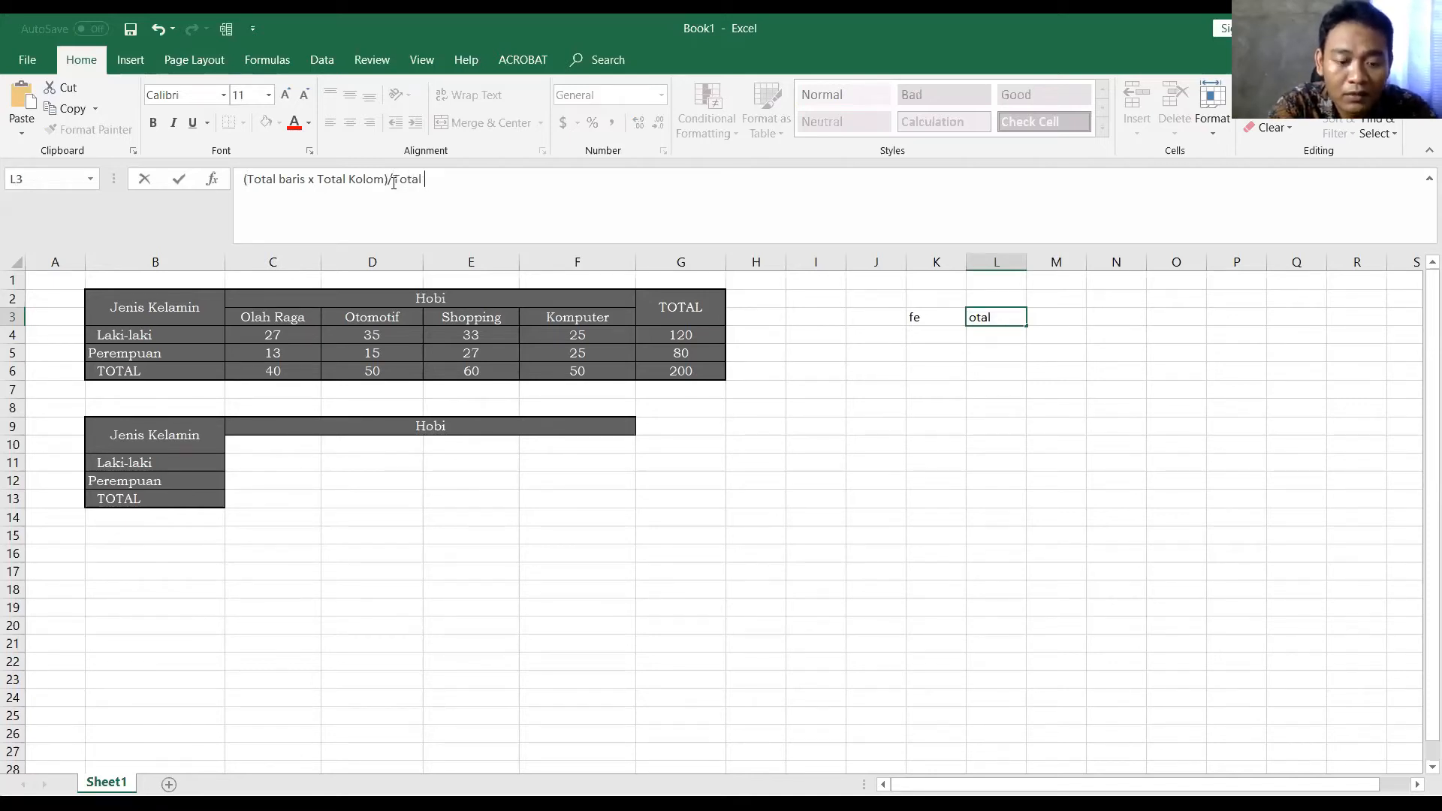
{"action": "type", "text": " Keseluruhan"}
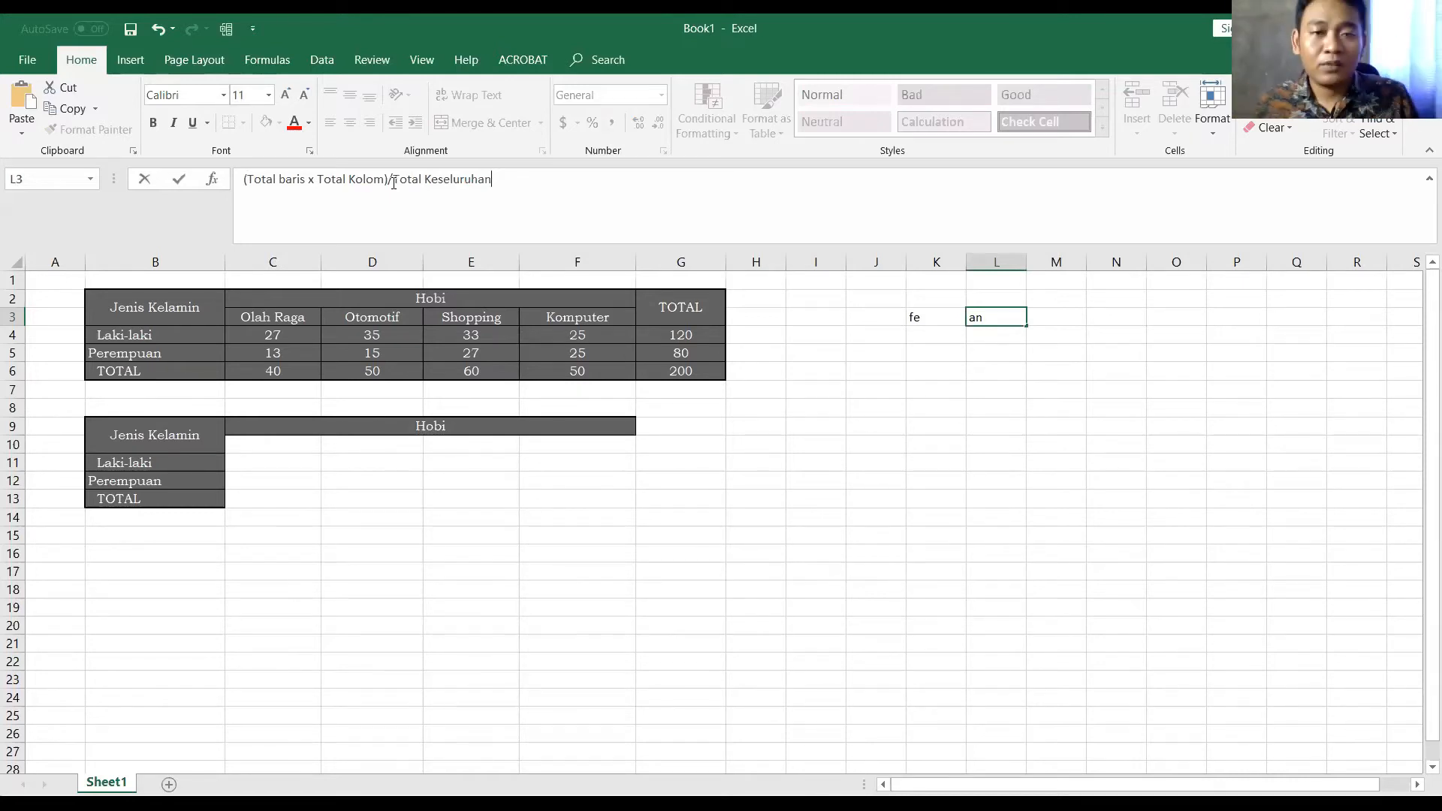
{"action": "left_click_drag", "start_coordinate": [1026, 443], "coordinate": [1025, 429]}
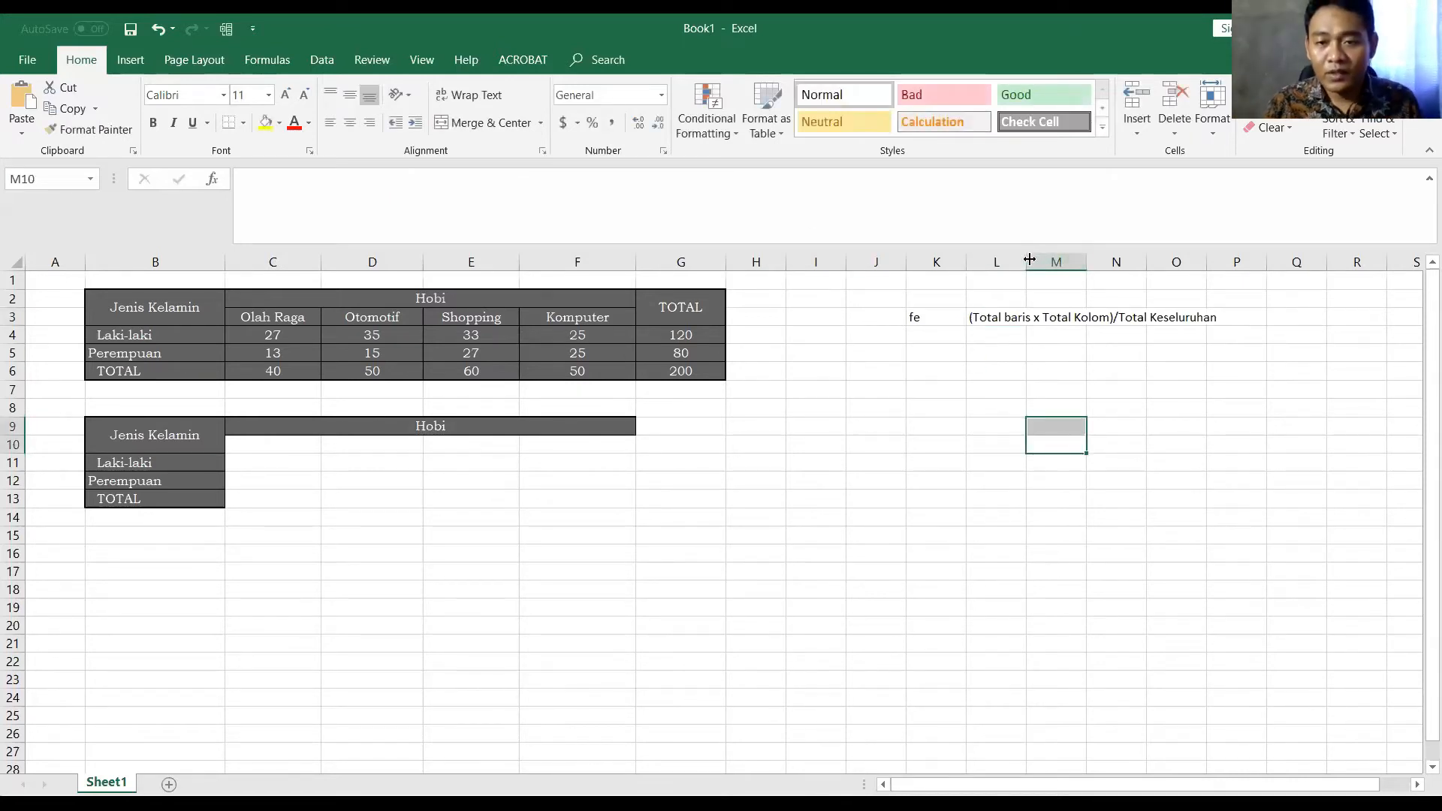
Widen column L to fit the whole fe formula text
{"action": "left_click_drag", "start_coordinate": [1030, 259], "coordinate": [1247, 263]}
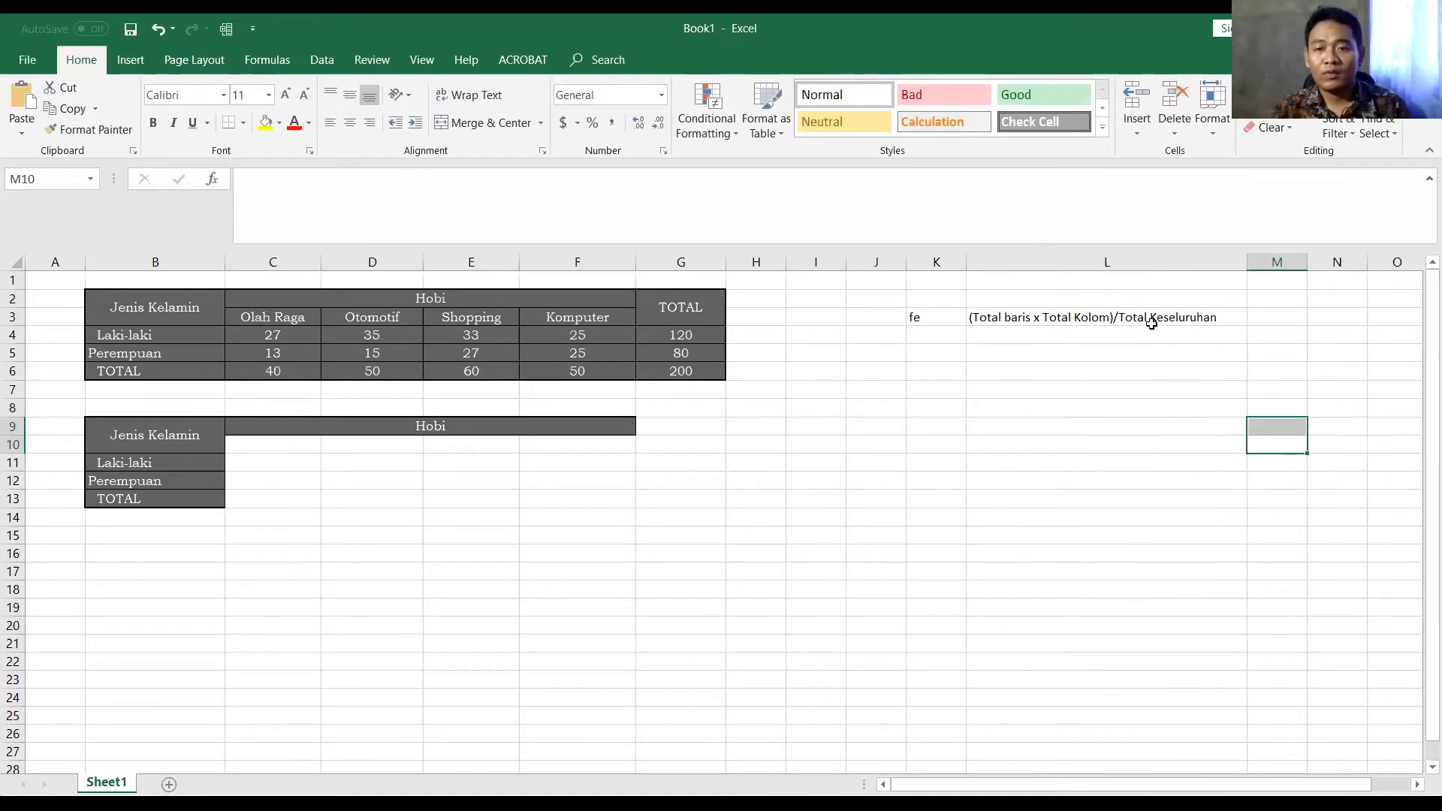
{"action": "left_click", "coordinate": [1034, 349]}
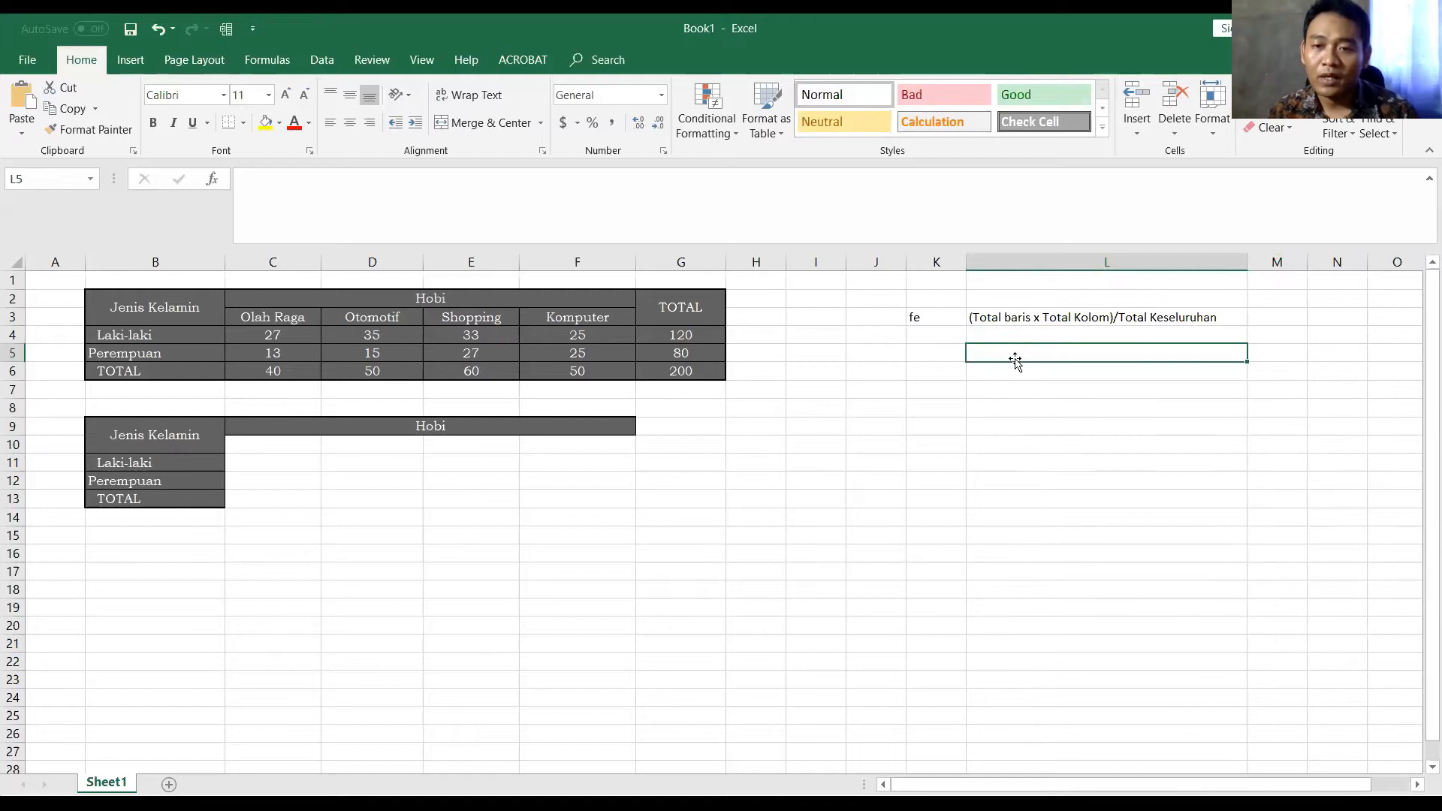
{"action": "left_click", "coordinate": [947, 467]}
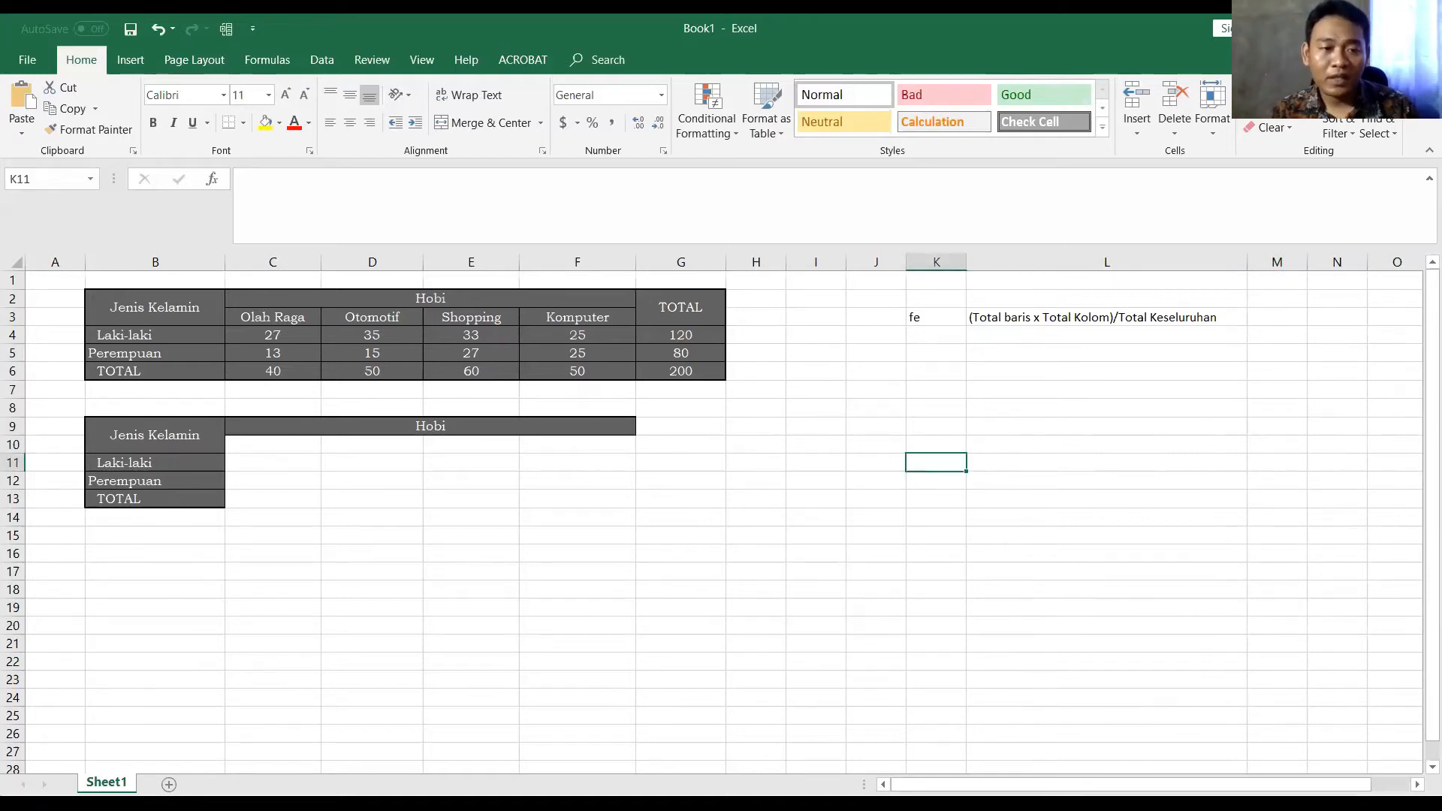
Copy the Olah Raga column C3:C6 into the second table, starting at C10
{"action": "left_click_drag", "start_coordinate": [289, 336], "coordinate": [281, 371]}
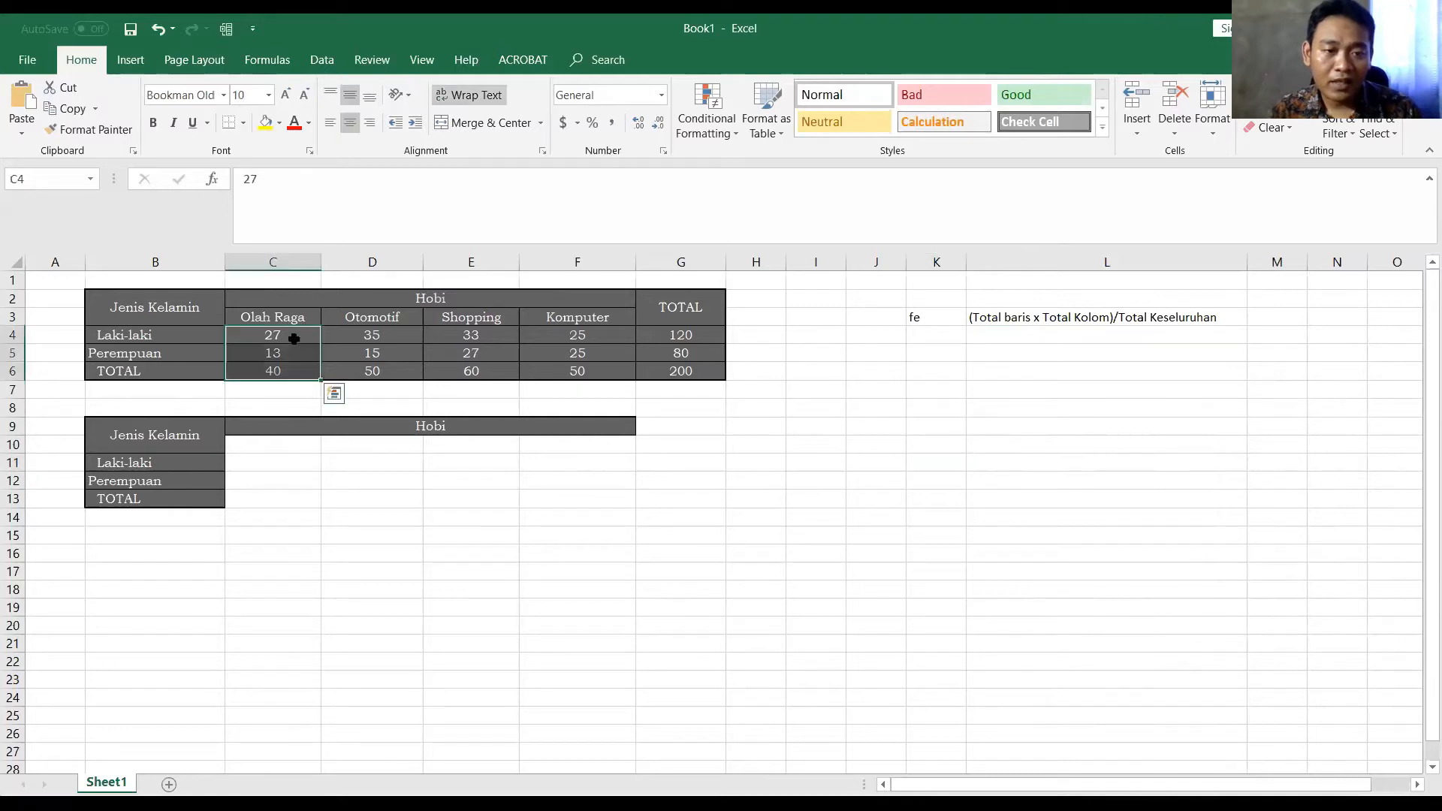
{"action": "left_click_drag", "start_coordinate": [289, 318], "coordinate": [296, 380]}
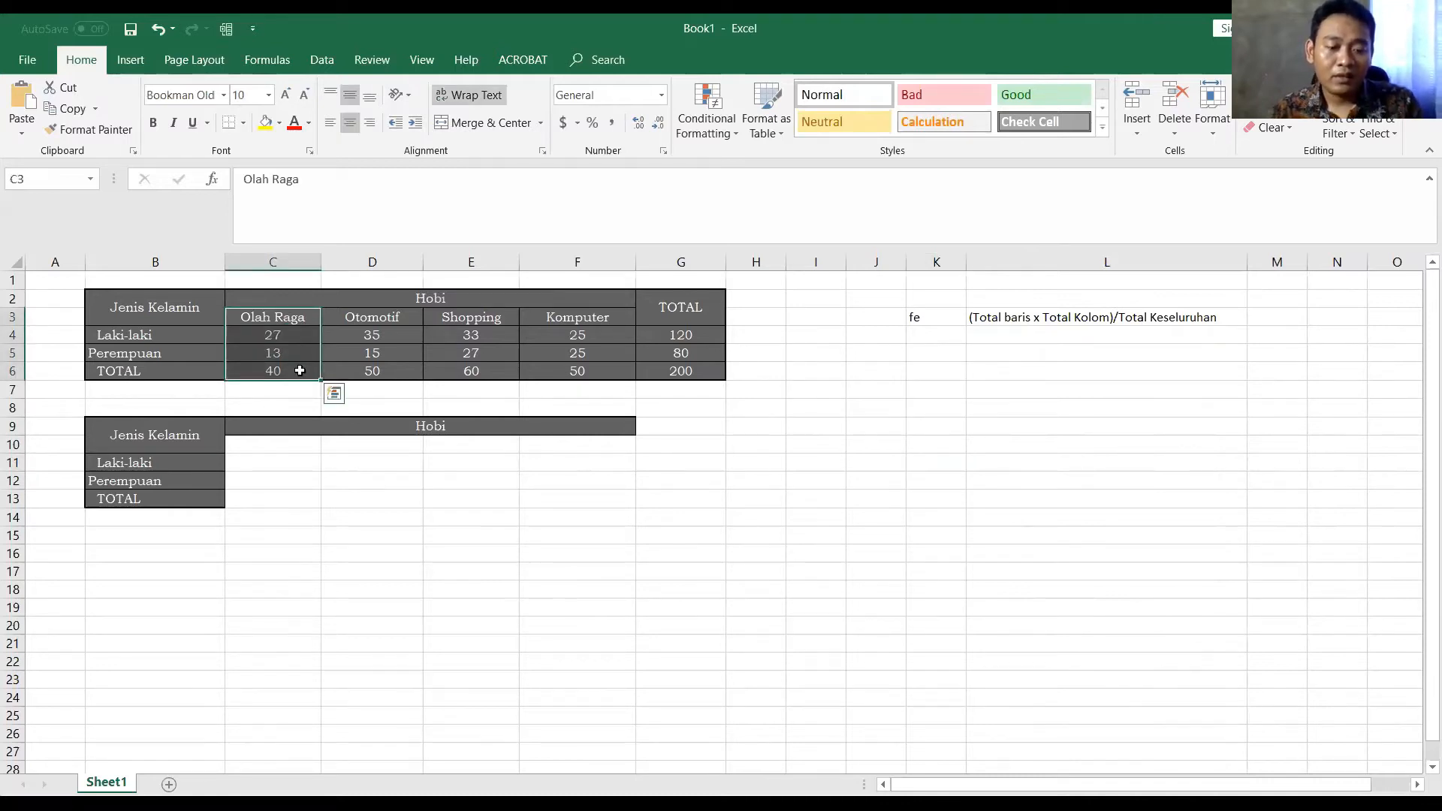
{"action": "key", "text": "ctrl+c"}
{"action": "left_click", "coordinate": [274, 444]}
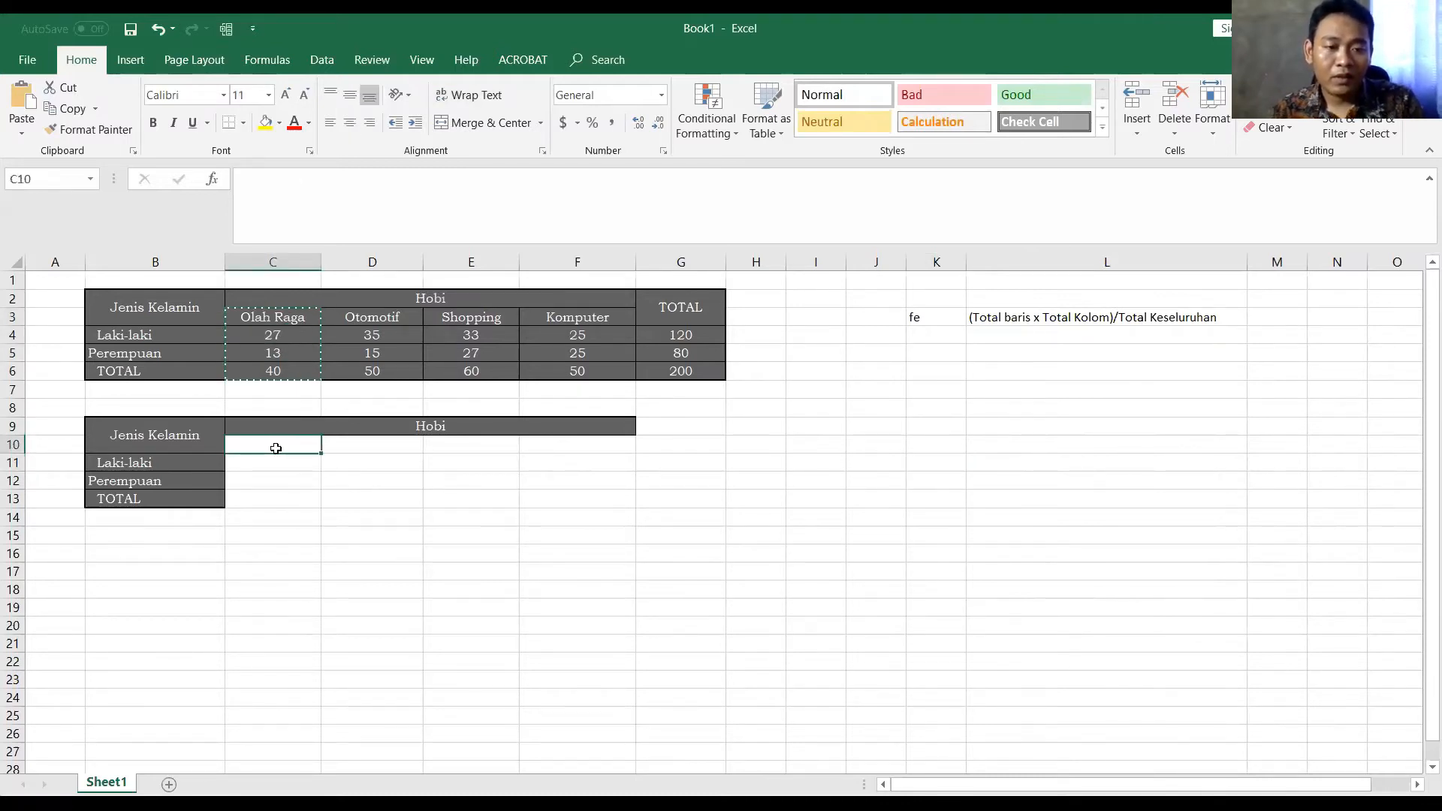
{"action": "key", "text": "ctrl+v"}
{"action": "left_click_drag", "start_coordinate": [275, 448], "coordinate": [371, 443]}
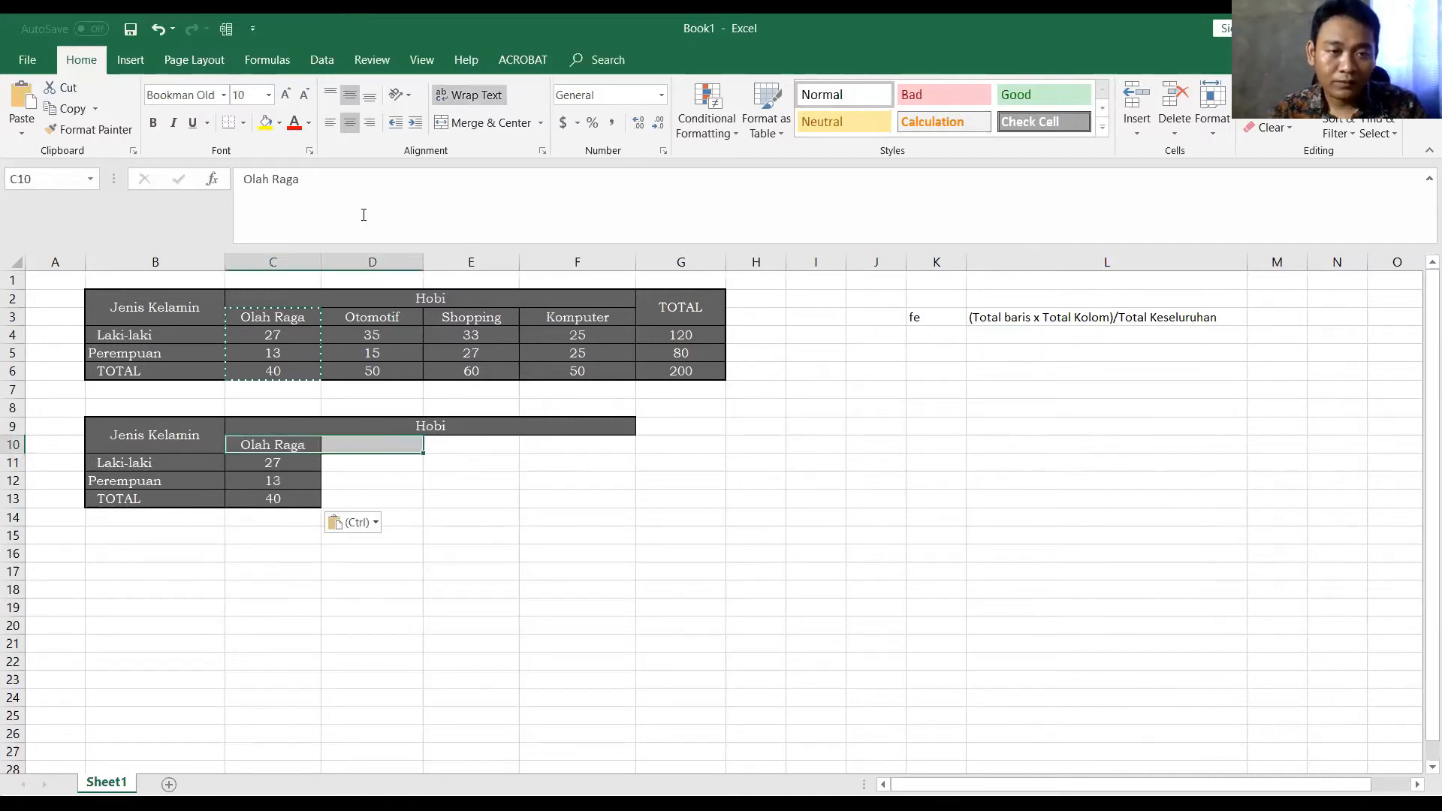
{"action": "left_click", "coordinate": [489, 122]}
{"action": "left_click", "coordinate": [364, 464]}
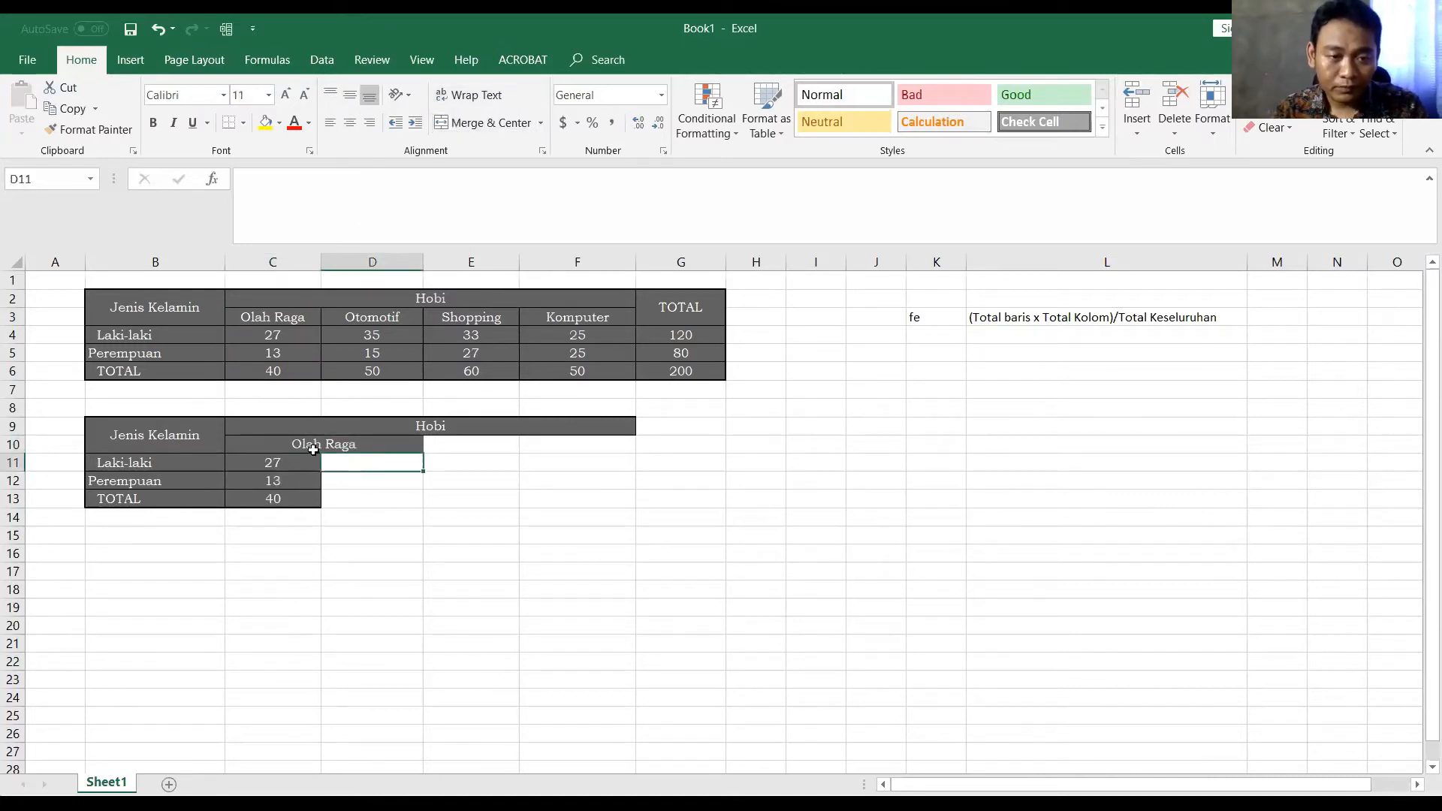
{"action": "left_click", "coordinate": [297, 460]}
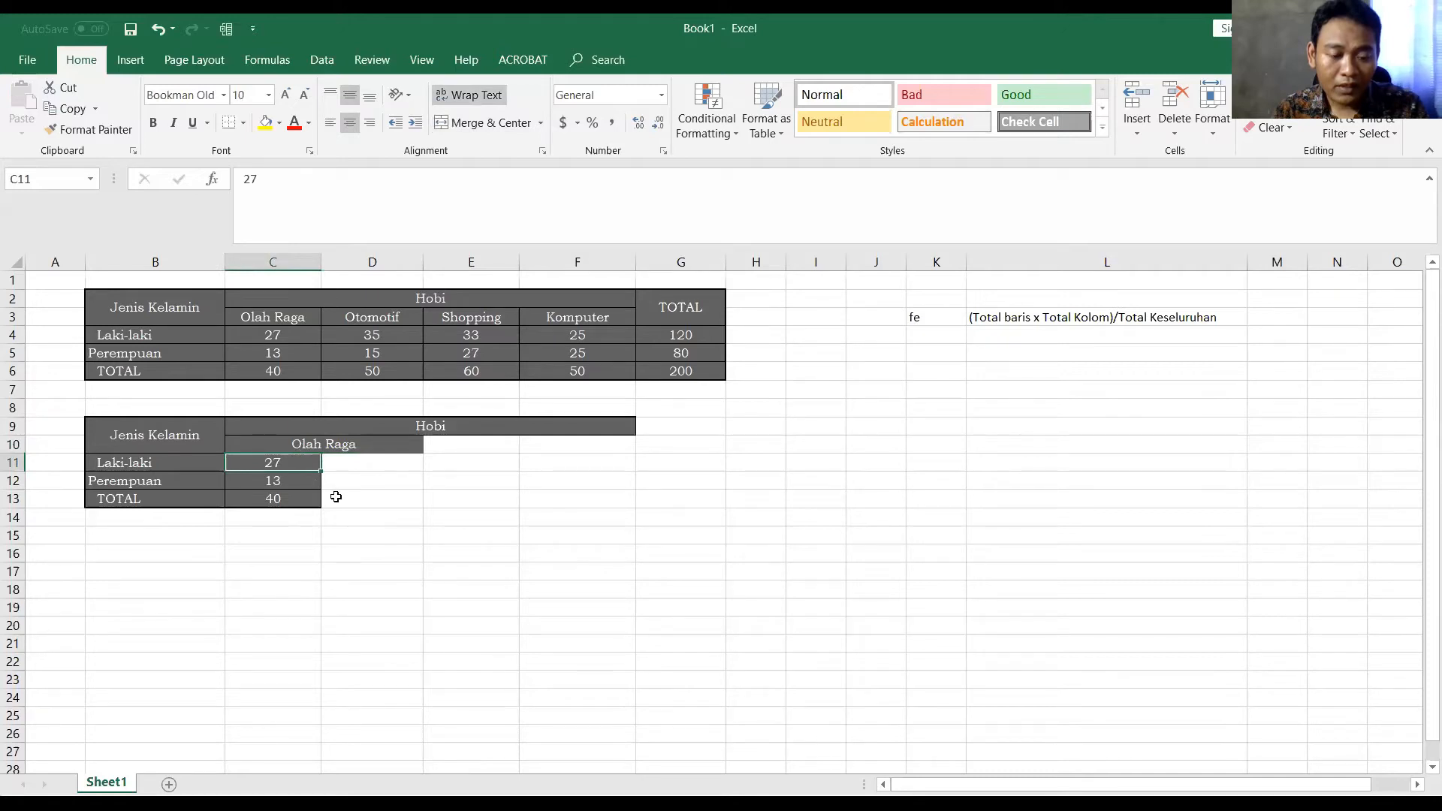
{"action": "key", "text": "ctrl+z"}
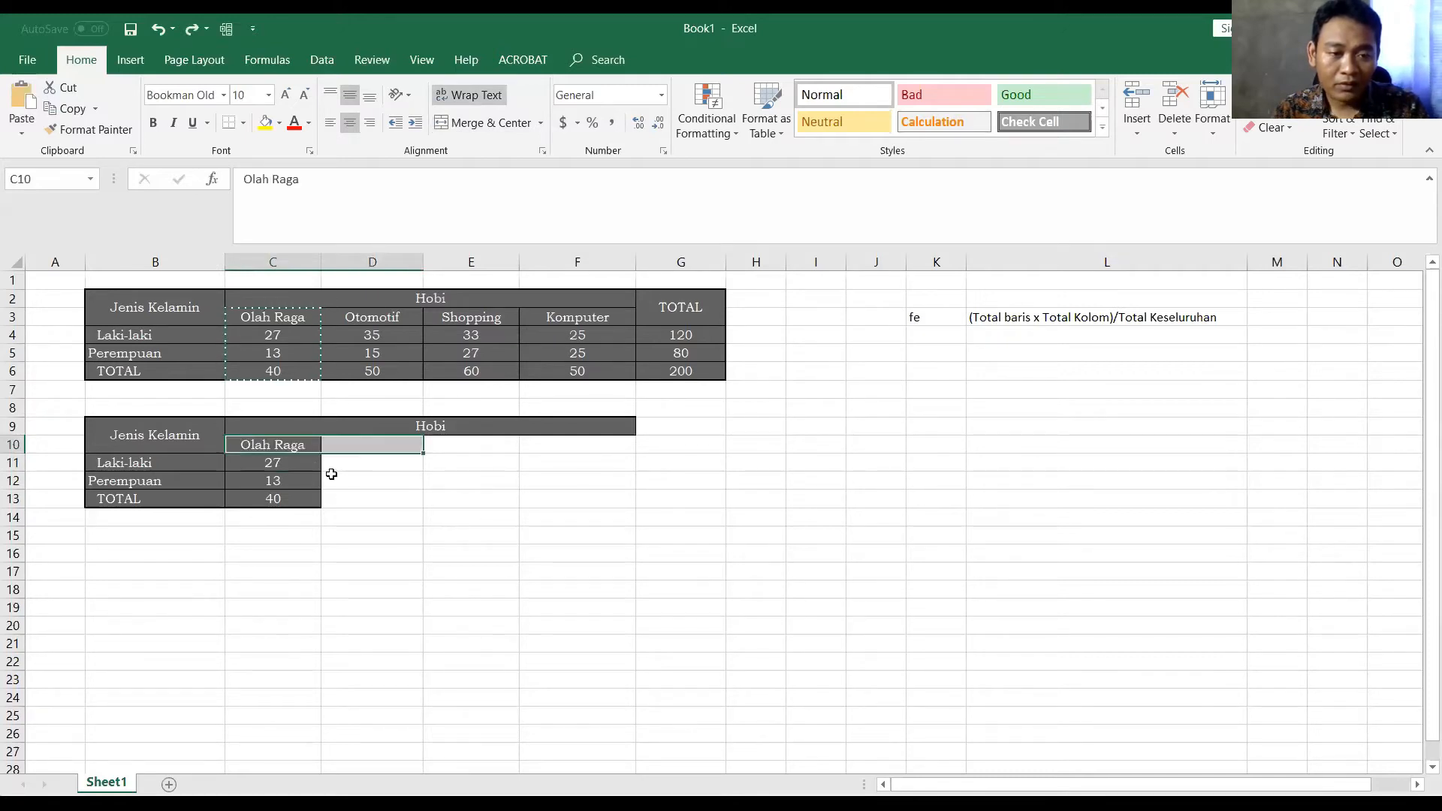
Merge and center the Olah Raga heading across C10:D10
{"action": "left_click", "coordinate": [307, 448]}
{"action": "left_click", "coordinate": [410, 449], "text": "shift"}
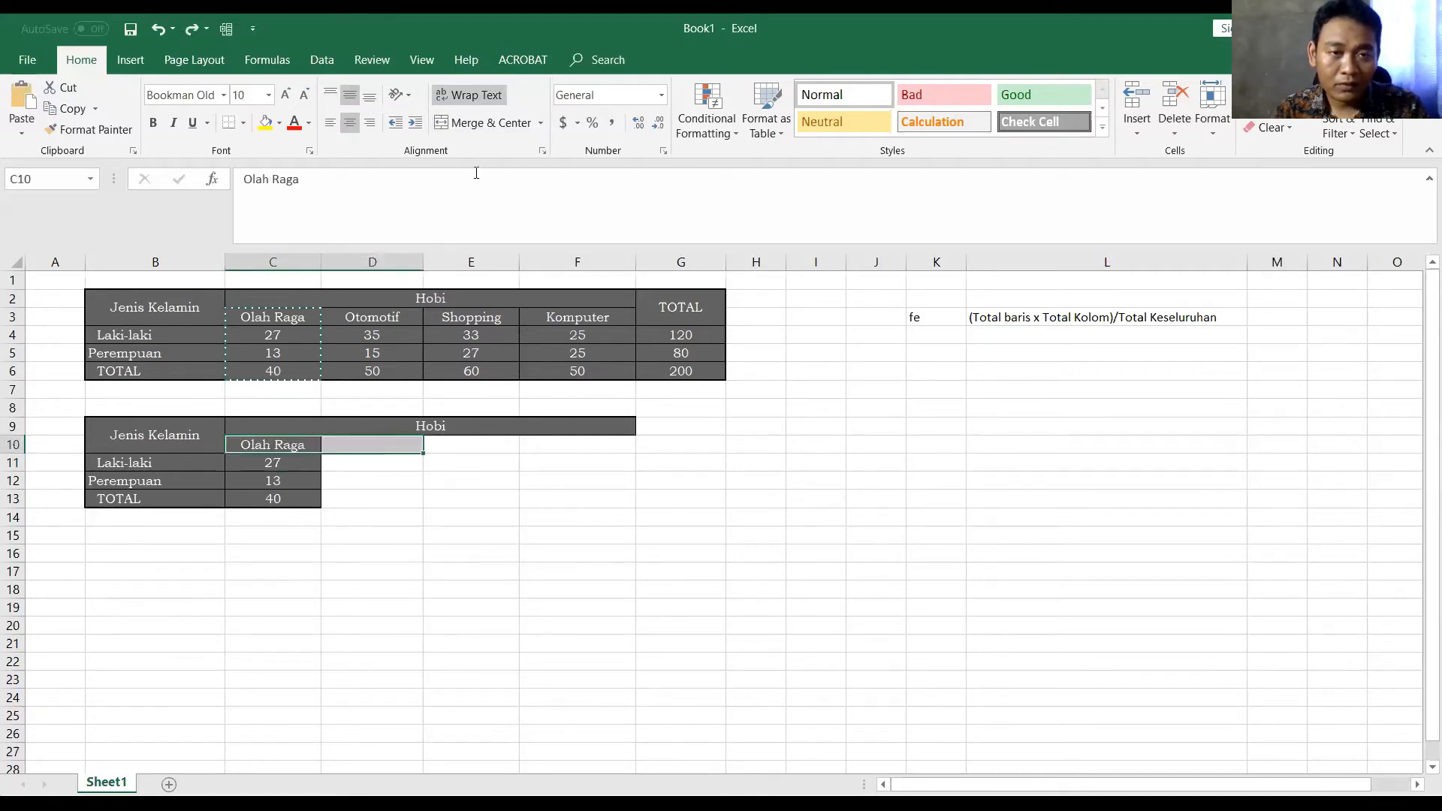
{"action": "left_click", "coordinate": [460, 125]}
{"action": "left_click", "coordinate": [264, 499]}
Move the row labels and Olah Raga values in B11:C13 down one row to start at B12
{"action": "left_click_drag", "start_coordinate": [168, 463], "coordinate": [281, 495]}
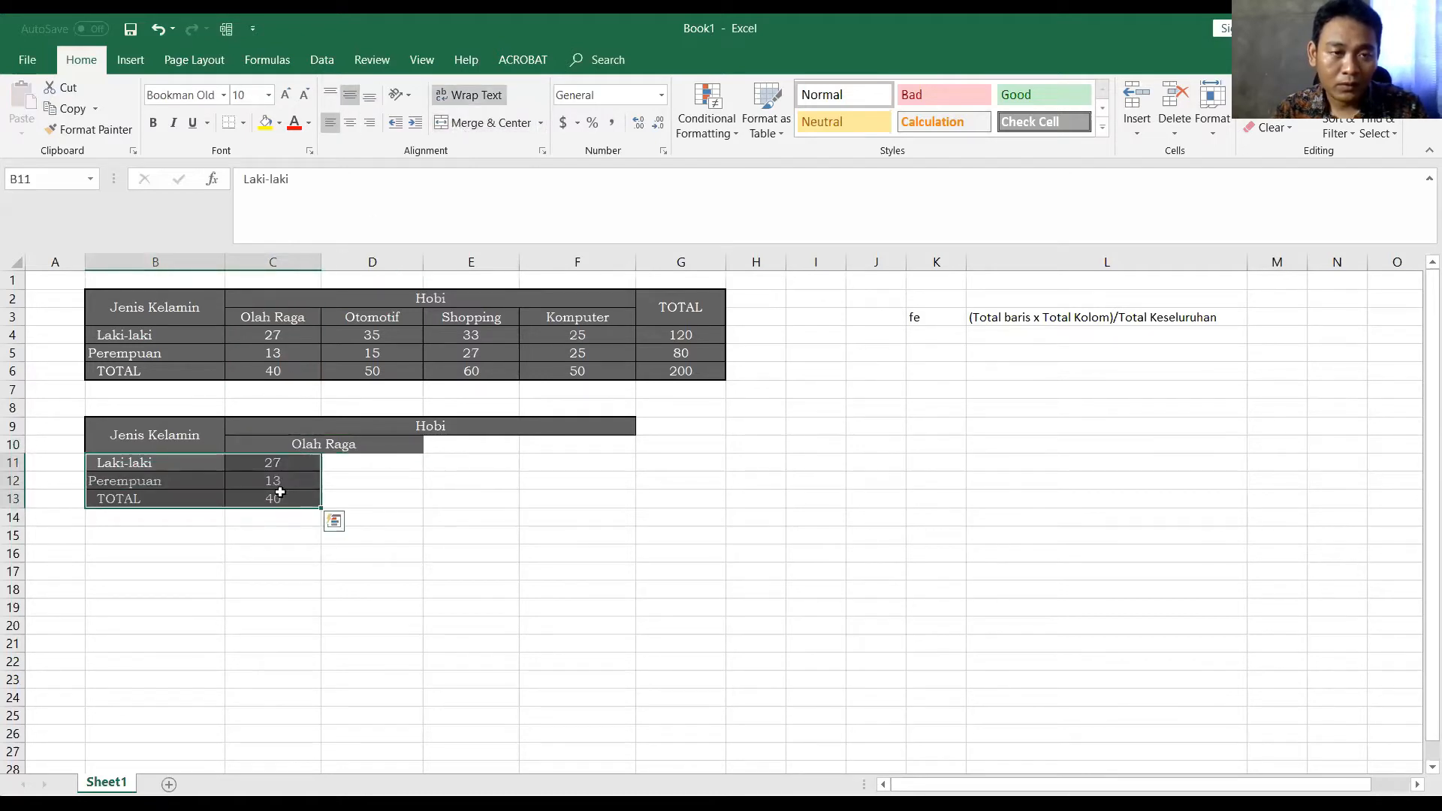
{"action": "right_click", "coordinate": [279, 492]}
{"action": "left_click", "coordinate": [180, 485]}
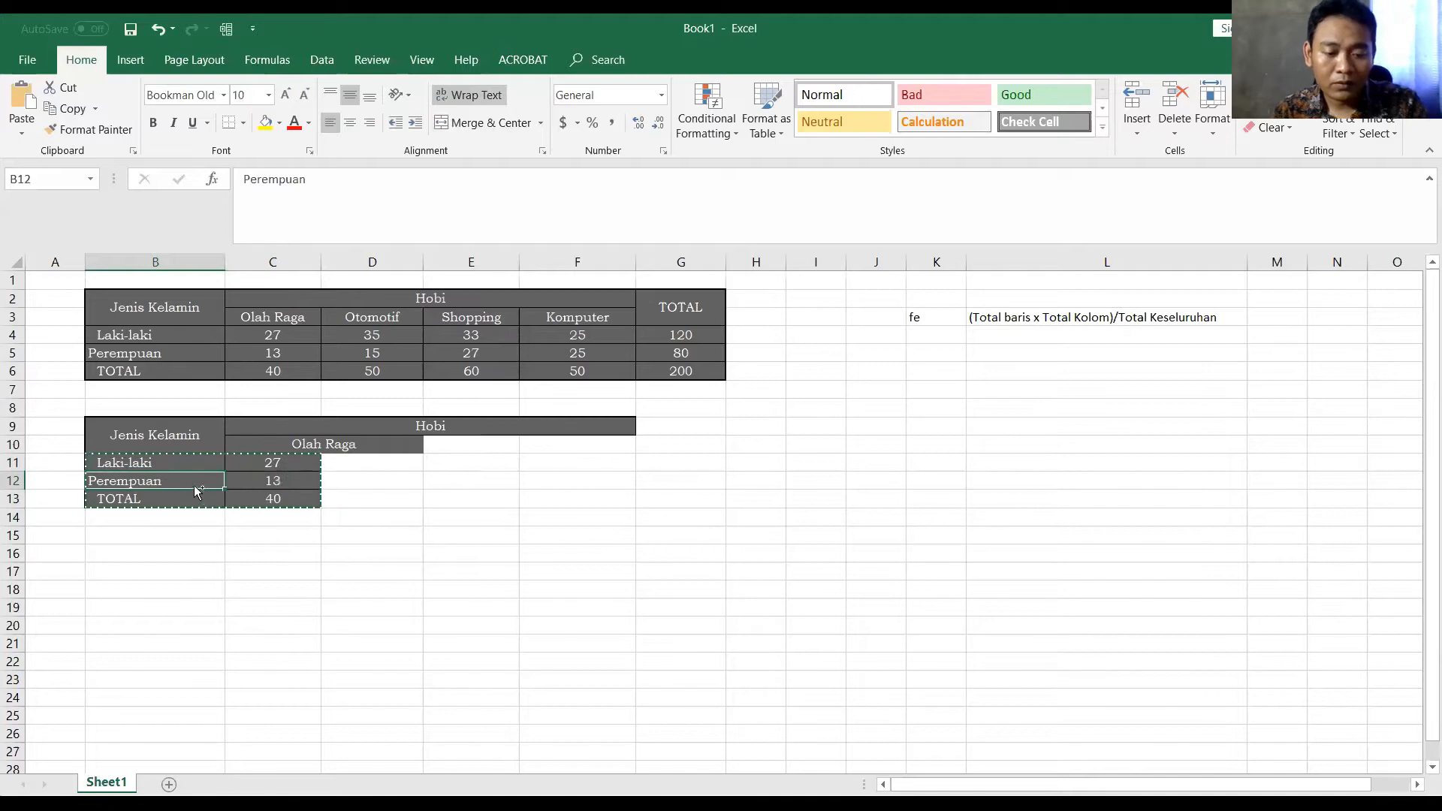
{"action": "key", "text": "ctrl+v"}
Enter "FO" in cell C11, above the Olah Raga values
{"action": "left_click", "coordinate": [276, 461]}
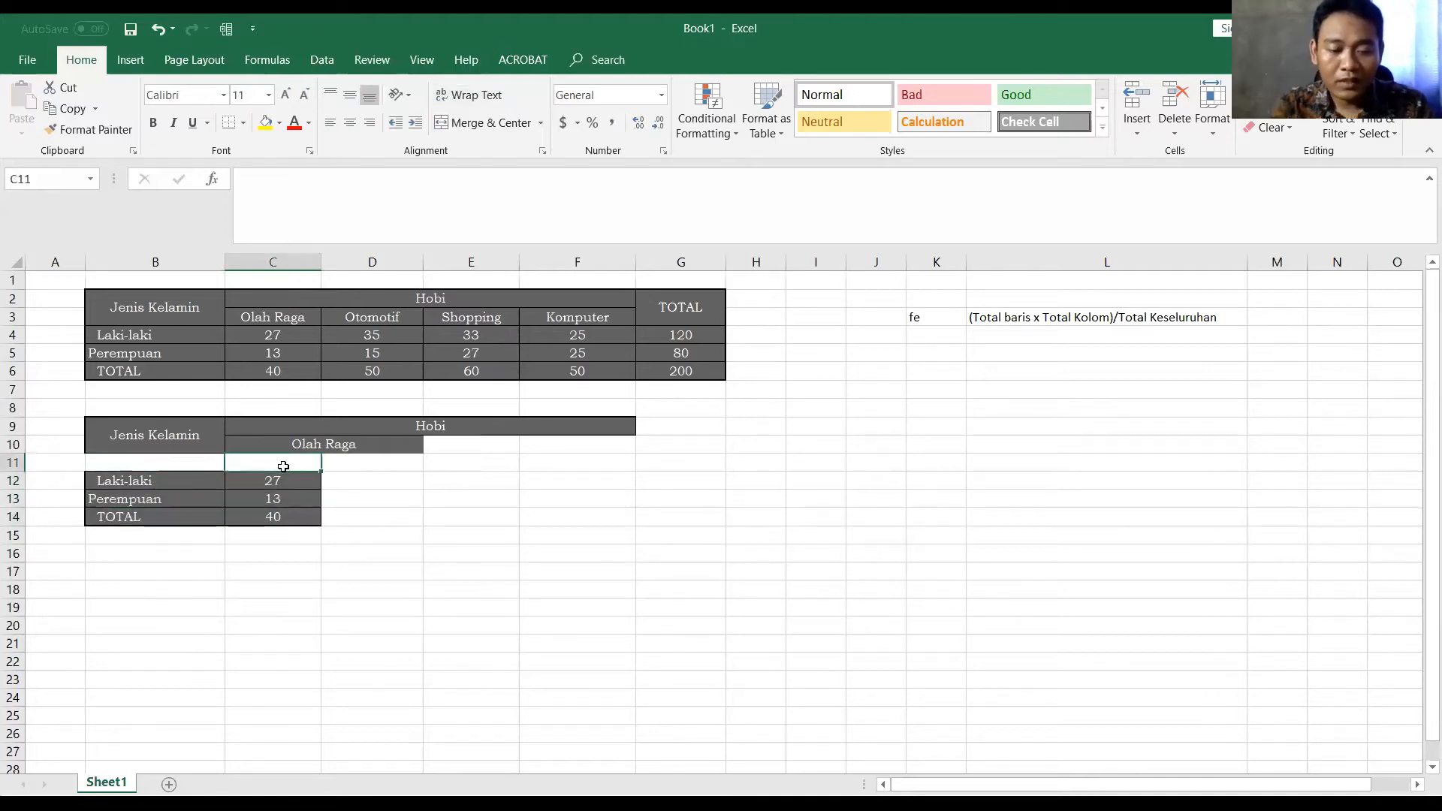
{"action": "type", "text": "FO"}
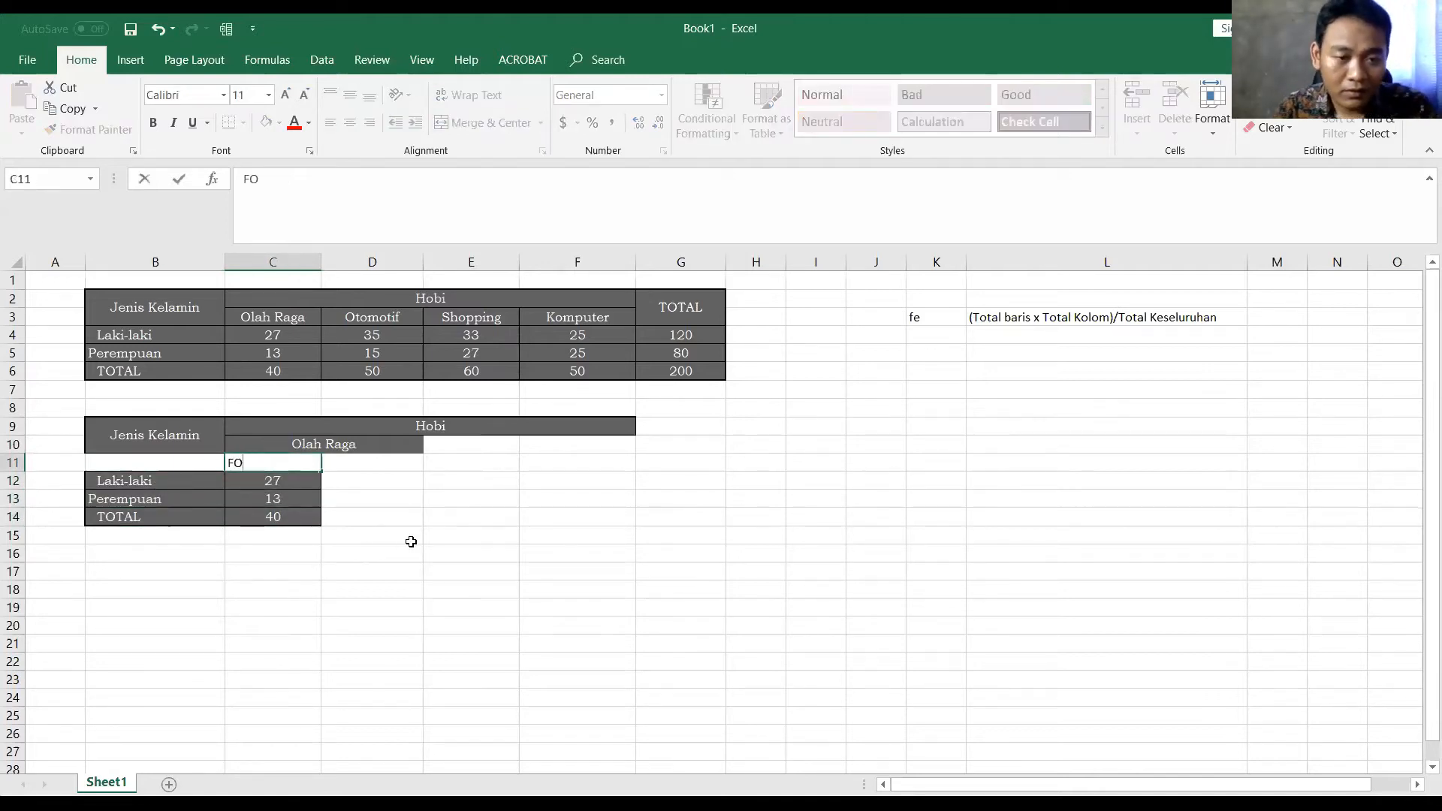
{"action": "left_click", "coordinate": [411, 542]}
Remove the dark fill from the second table, B9:F14, and make its text black
{"action": "left_click_drag", "start_coordinate": [124, 432], "coordinate": [526, 511]}
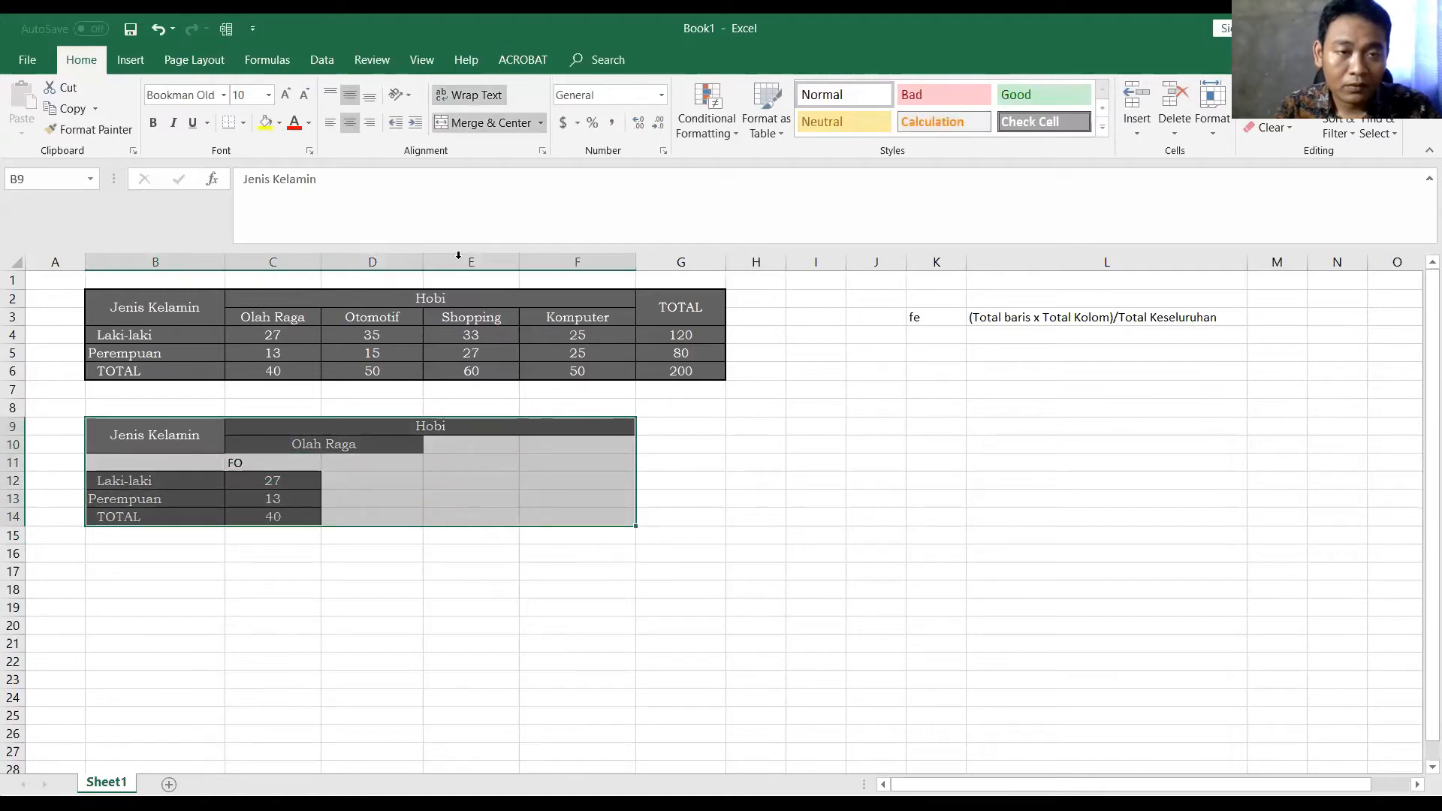
{"action": "left_click", "coordinate": [279, 124]}
{"action": "left_click", "coordinate": [288, 283]}
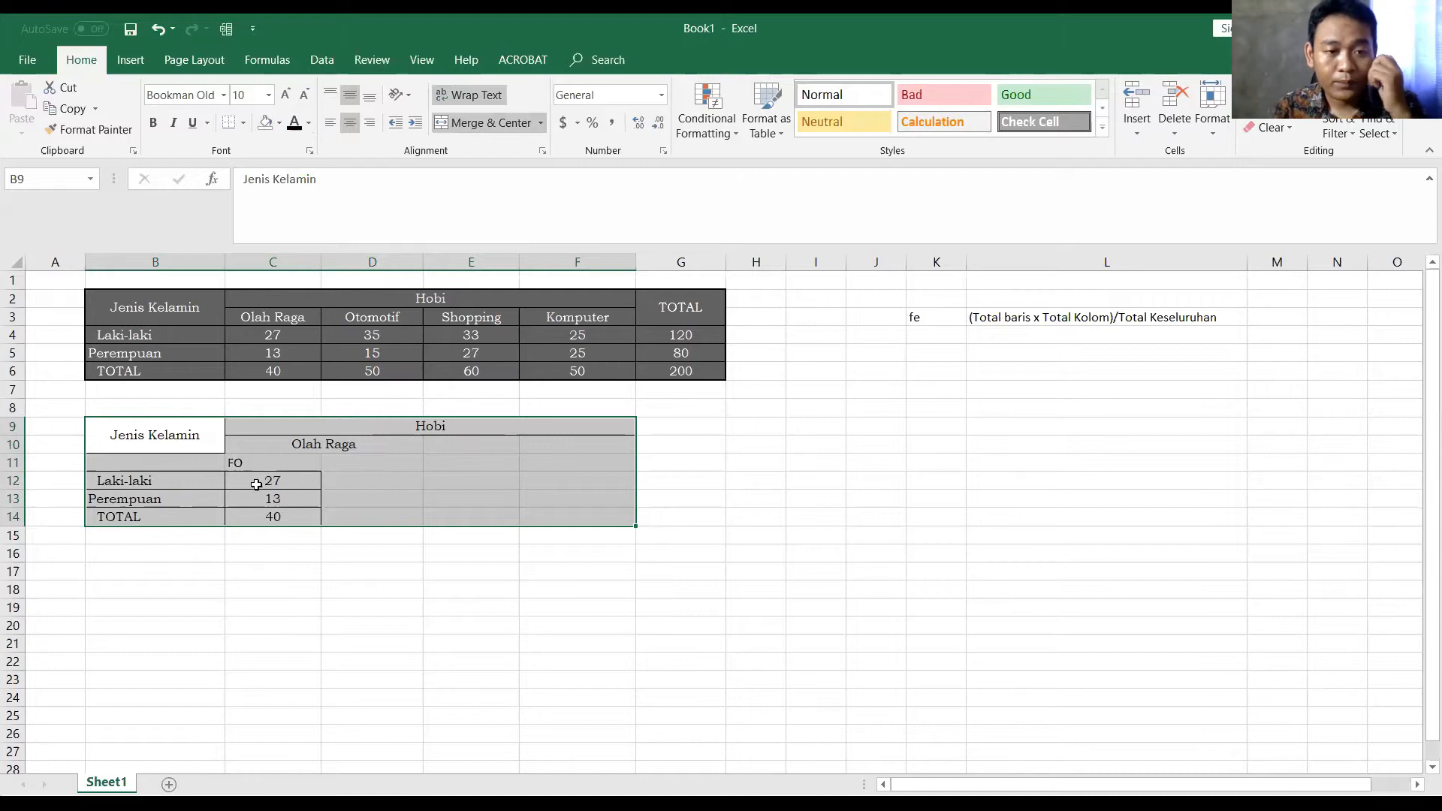
Enter the subheading "f0" in cell C11 and center the contents of C11:C14
{"action": "left_click", "coordinate": [241, 464]}
{"action": "type", "text": "f0"}
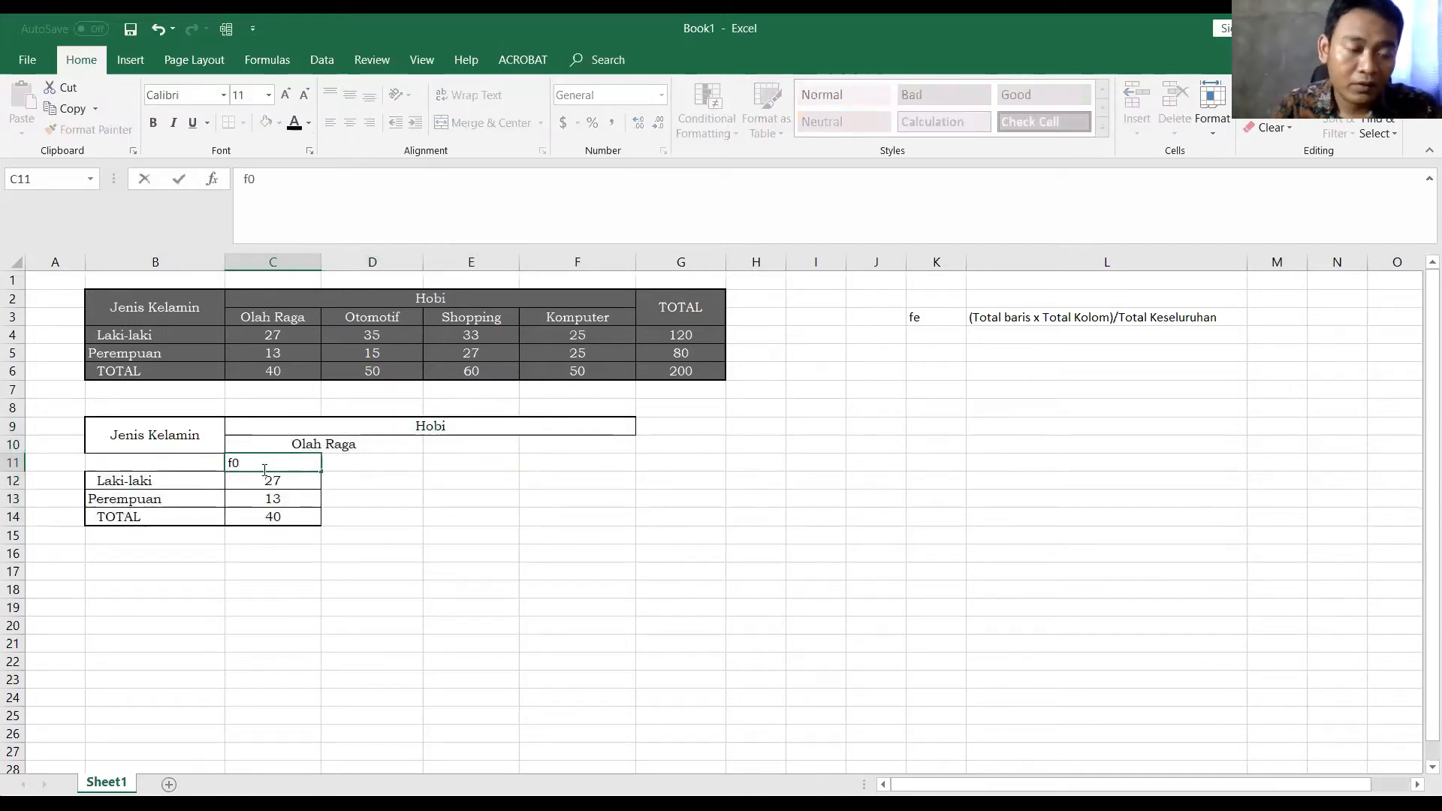
{"action": "left_click_drag", "start_coordinate": [277, 462], "coordinate": [272, 518]}
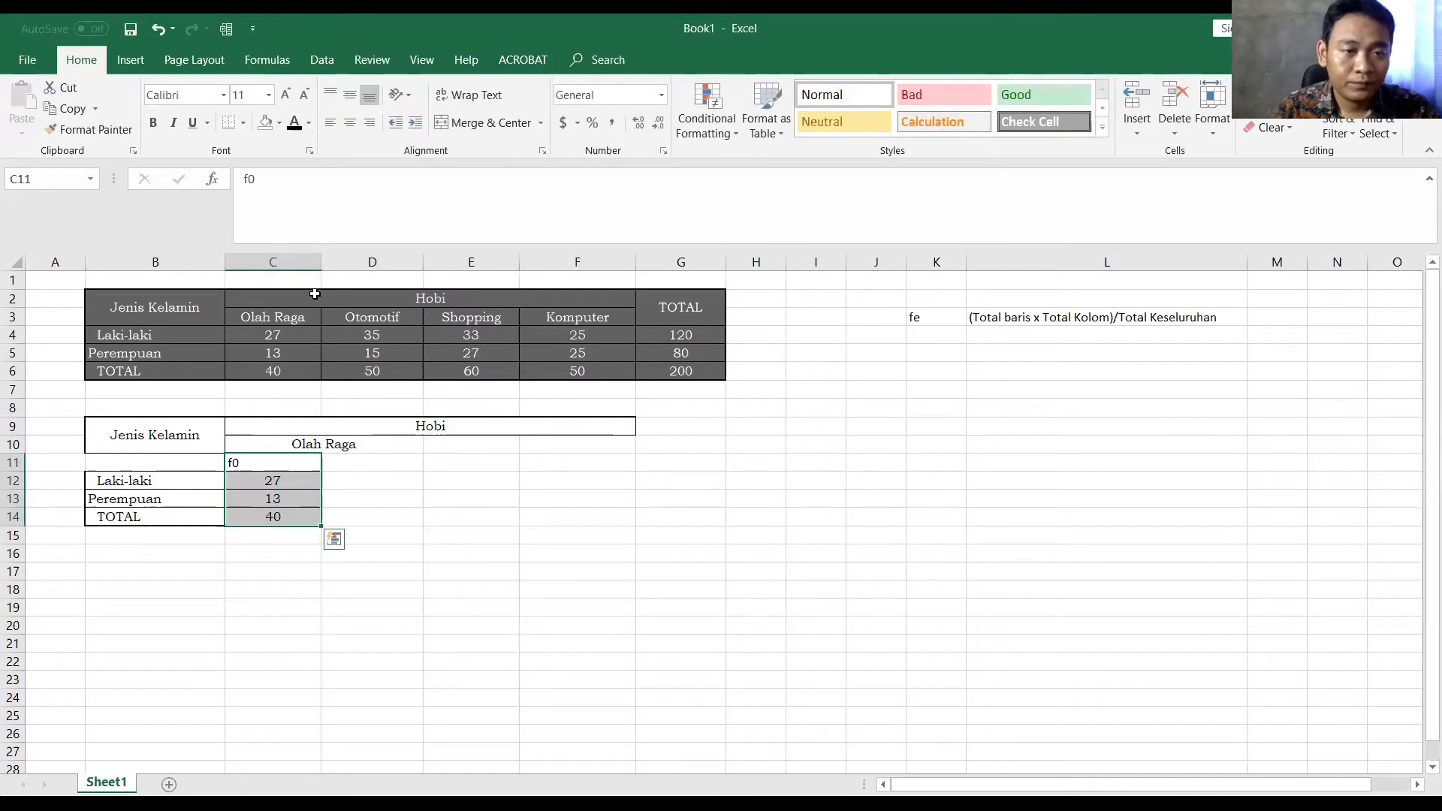
{"action": "left_click", "coordinate": [350, 123]}
{"action": "left_click", "coordinate": [380, 444]}
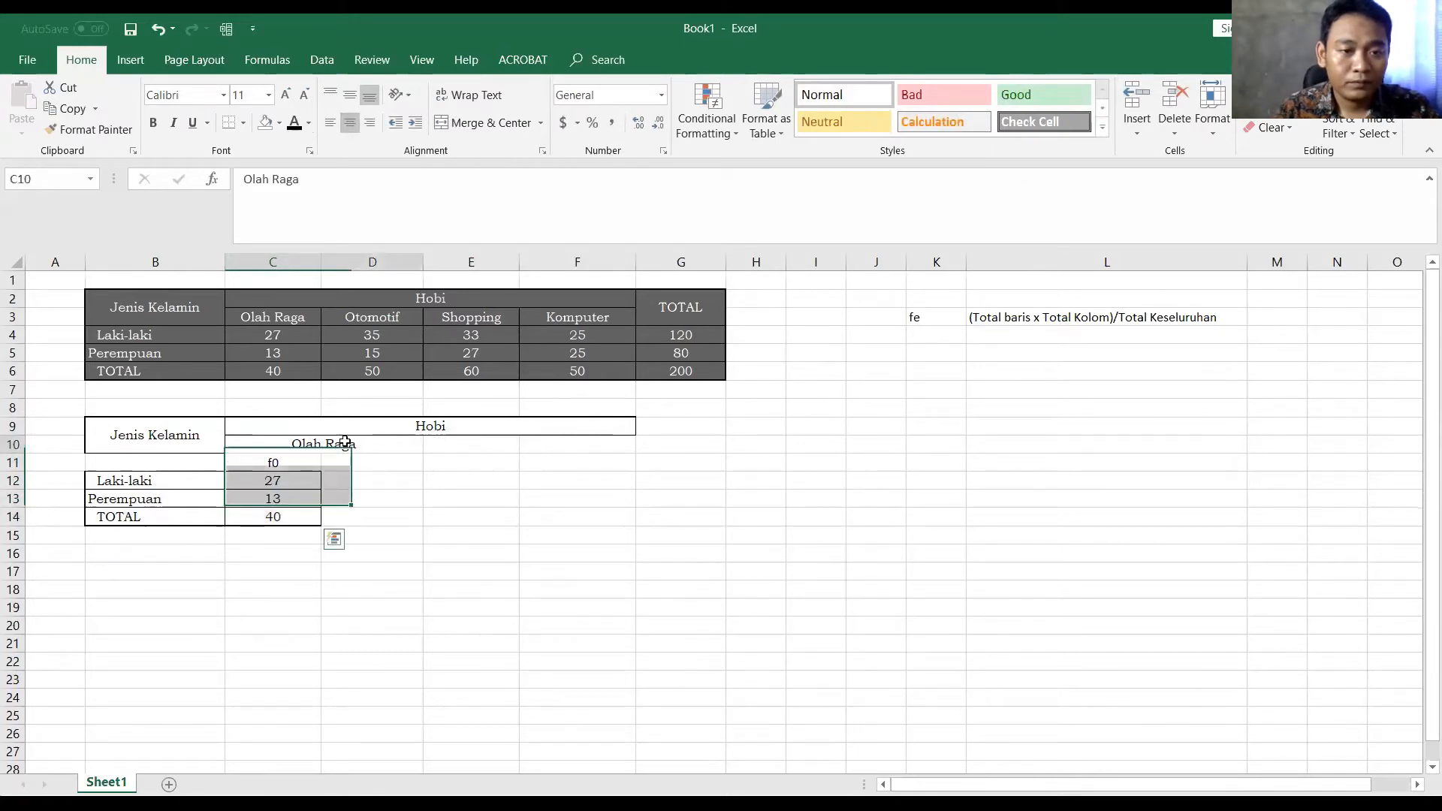
Apply all borders to the second table, B9:F14
{"action": "left_click_drag", "start_coordinate": [127, 438], "coordinate": [628, 499]}
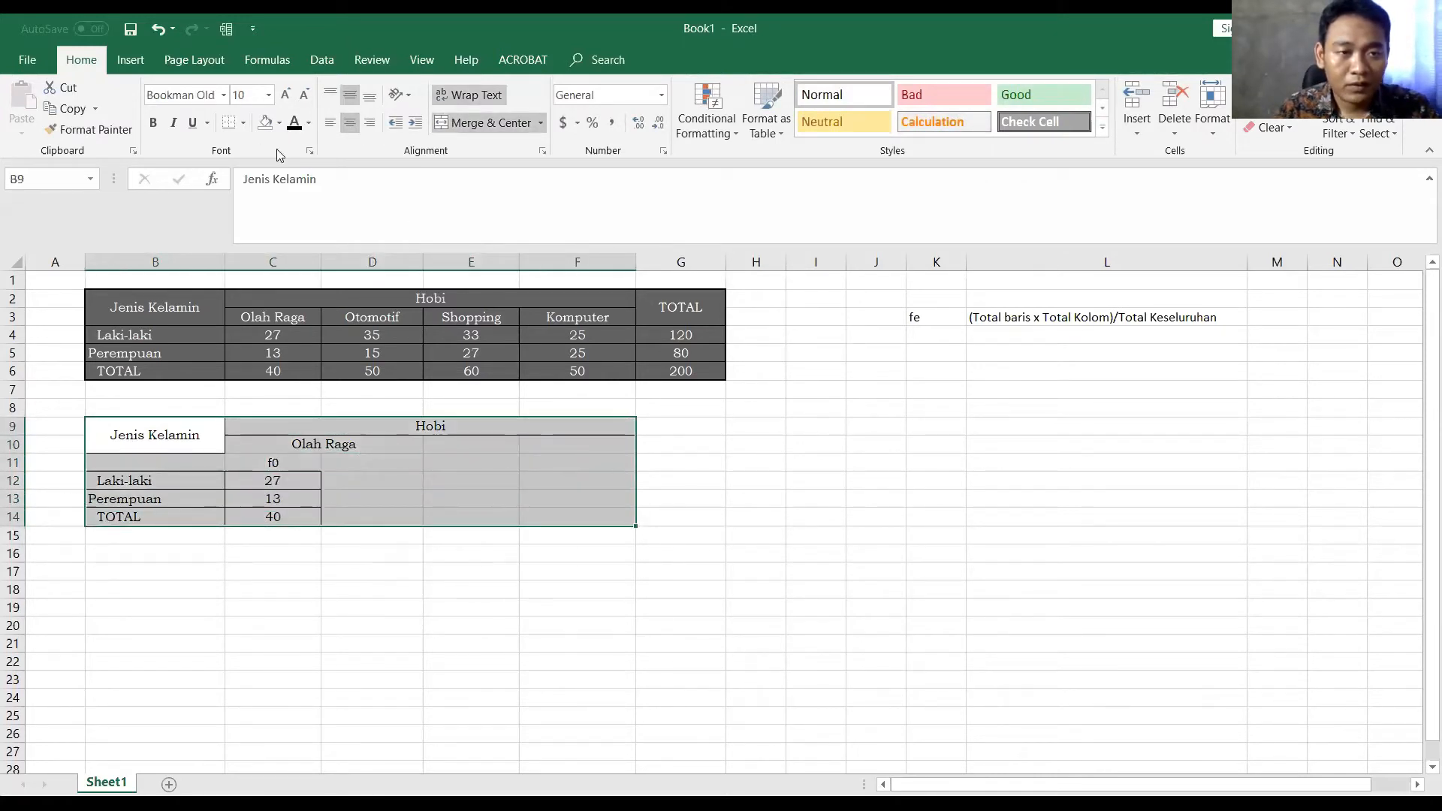
{"action": "left_click", "coordinate": [243, 125]}
{"action": "left_click", "coordinate": [275, 282]}
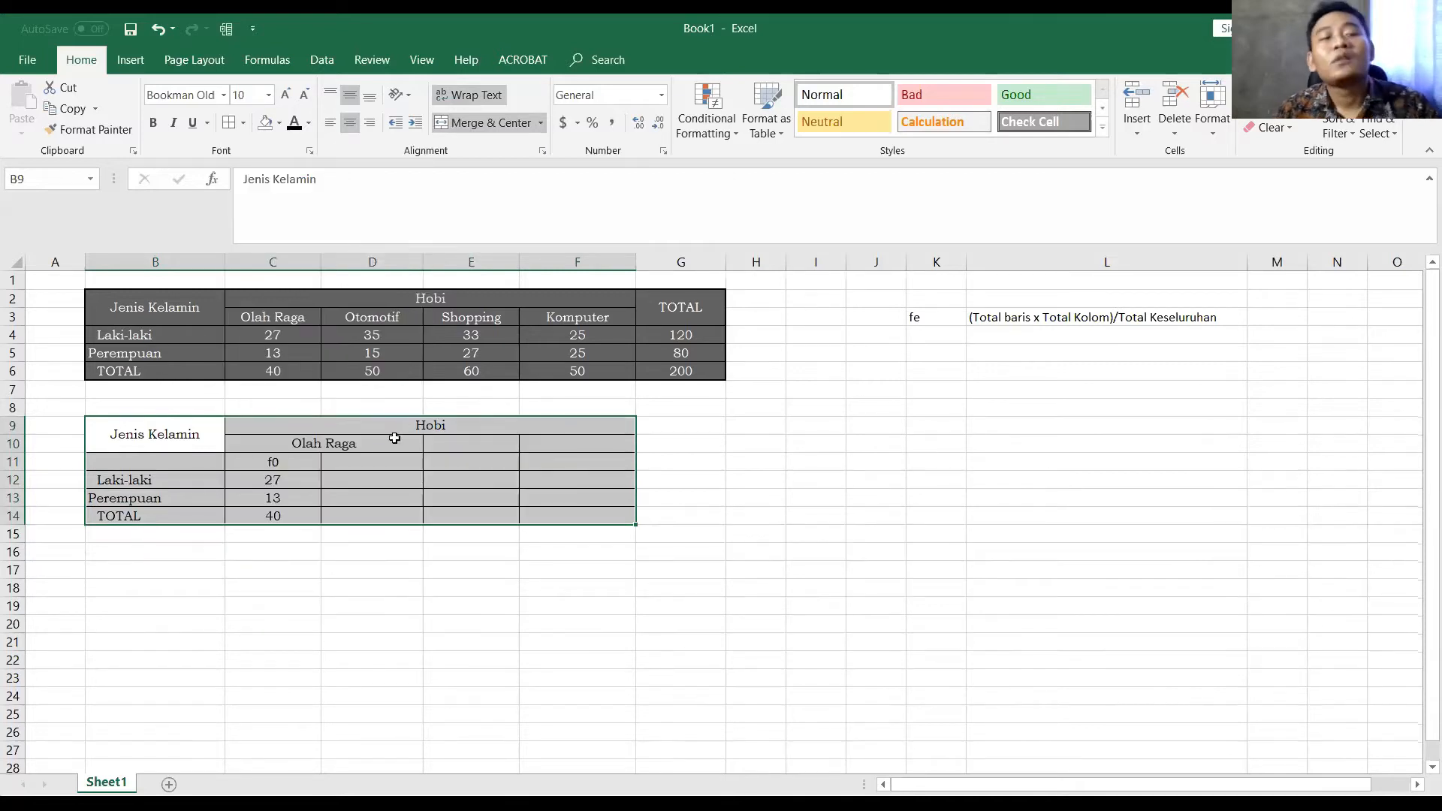
Enter the subheading "Fe" in D11 and change the subheading in C11 to "F0"
{"action": "left_click", "coordinate": [360, 468]}
{"action": "type", "text": "Fe"}
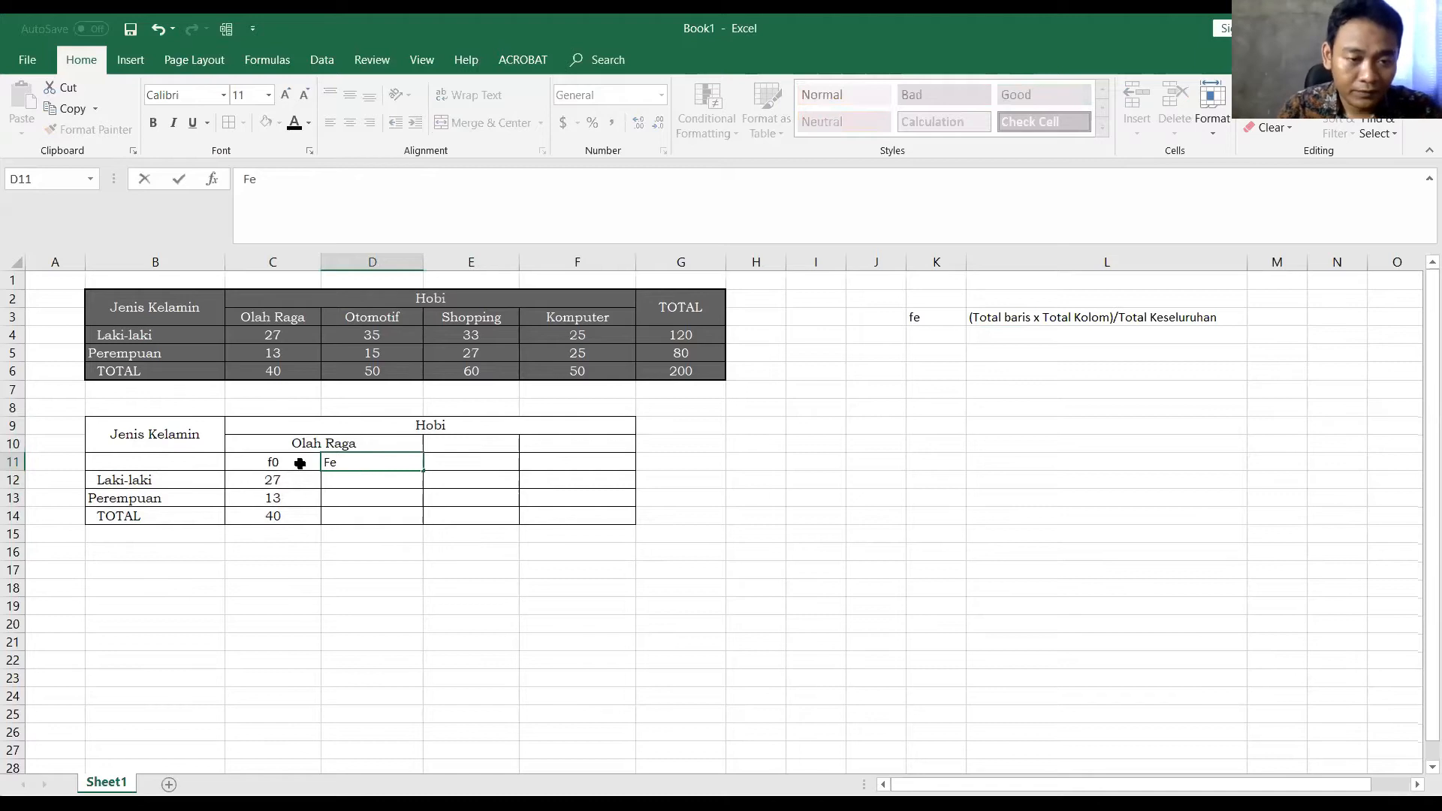
{"action": "left_click", "coordinate": [300, 463]}
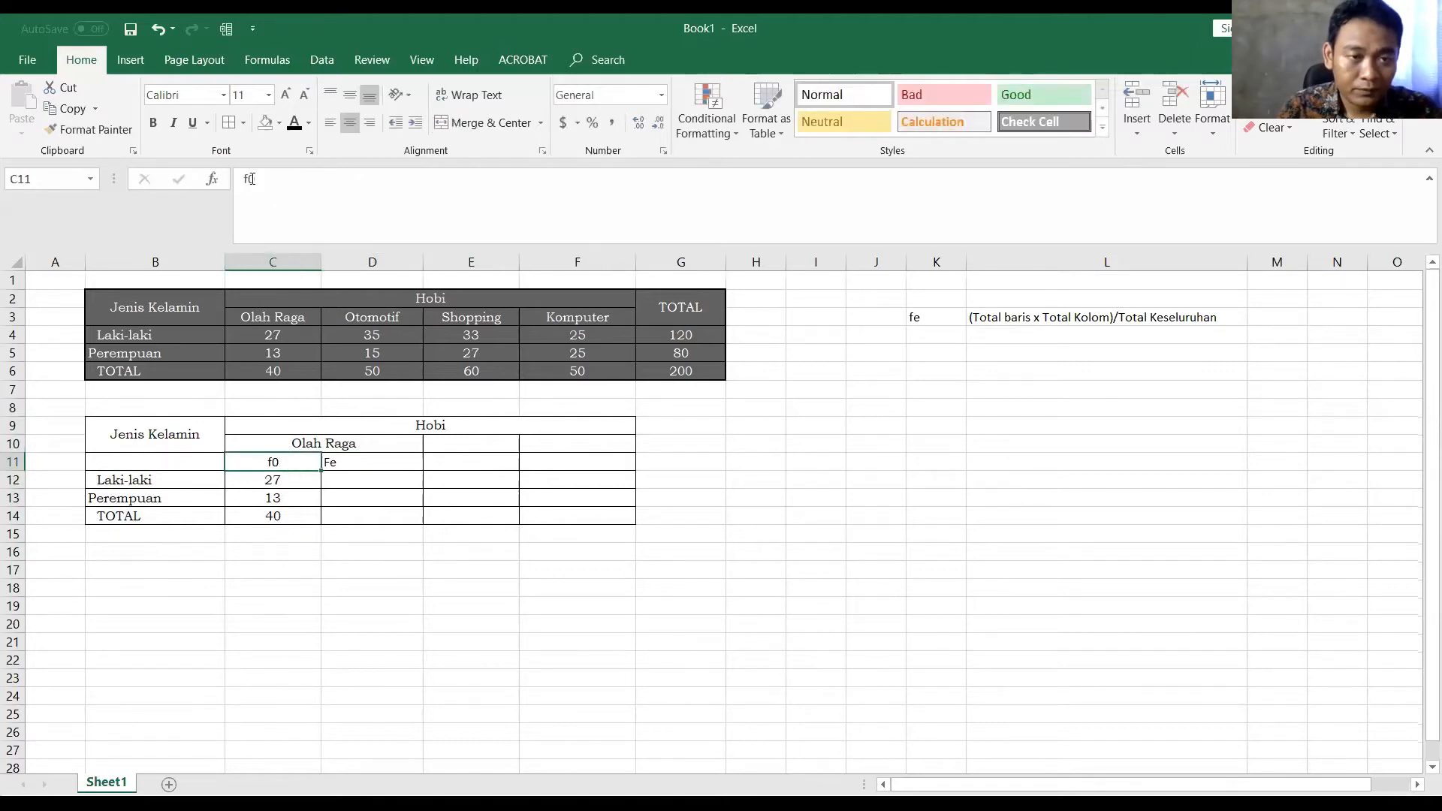
{"action": "type", "text": "F"}
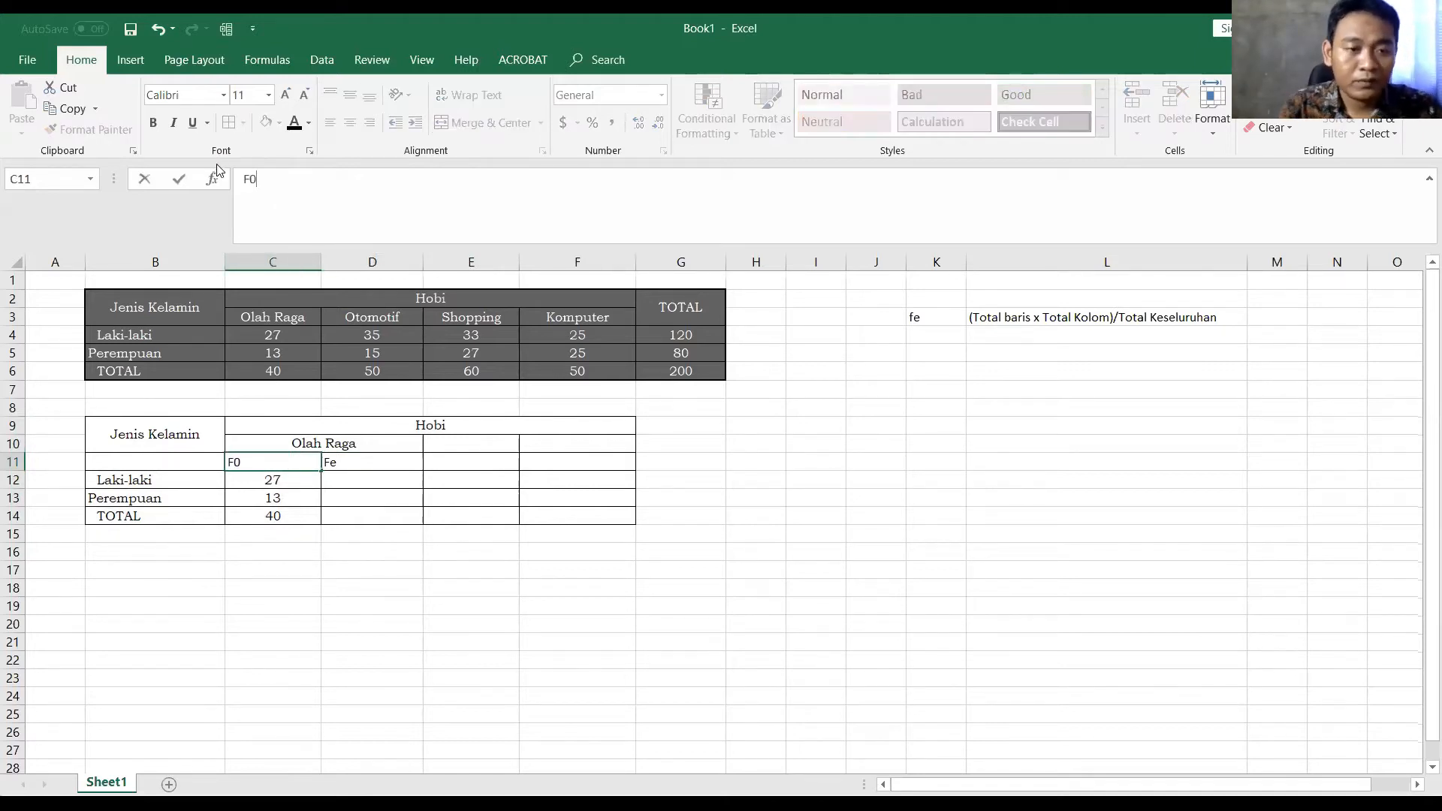
{"action": "type", "text": "0"}
{"action": "left_click", "coordinate": [371, 558]}
{"action": "left_click", "coordinate": [360, 481]}
{"action": "left_click", "coordinate": [303, 518]}
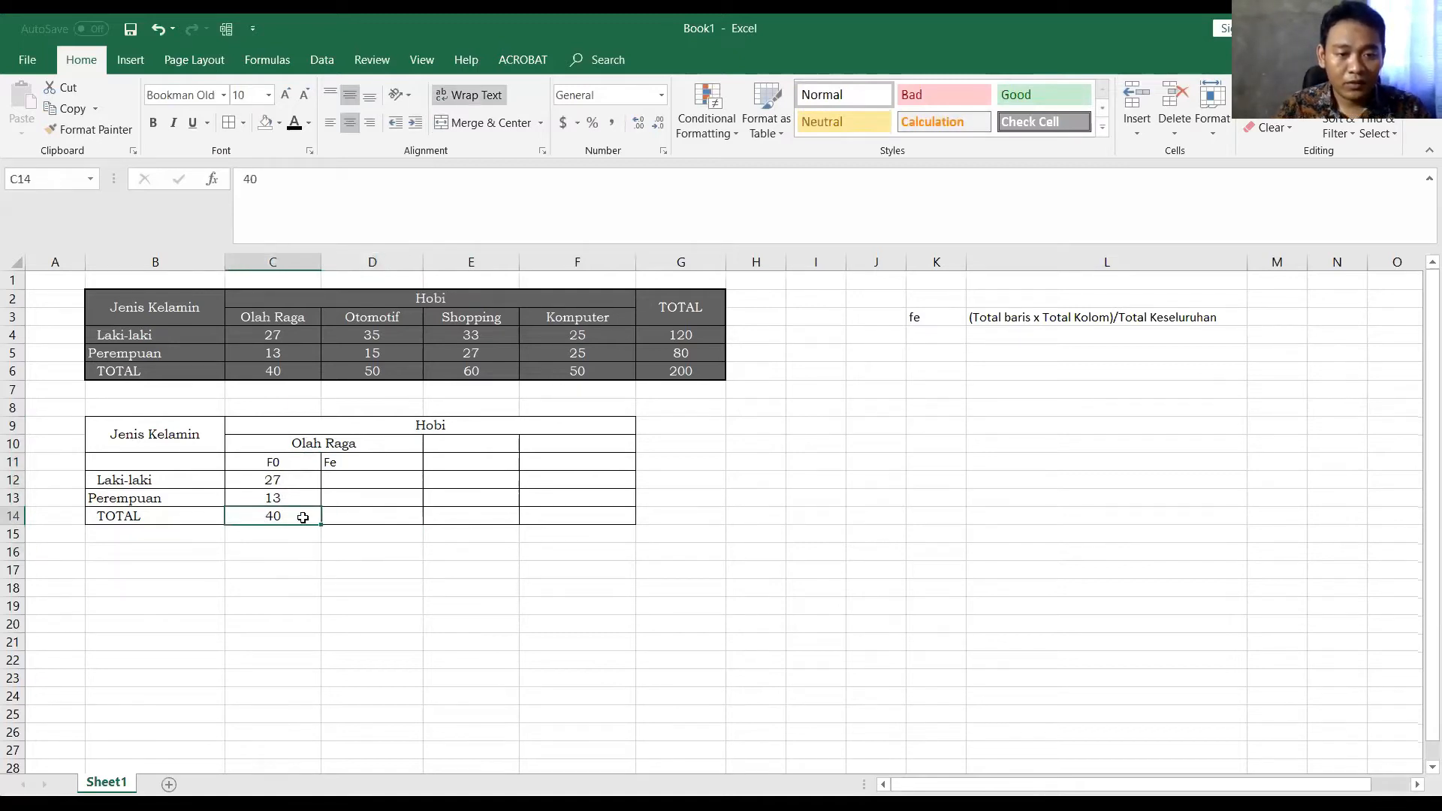
Copy the Otomotif header from D3 to E10 and merge and center it across E10:F10
{"action": "left_click", "coordinate": [385, 319]}
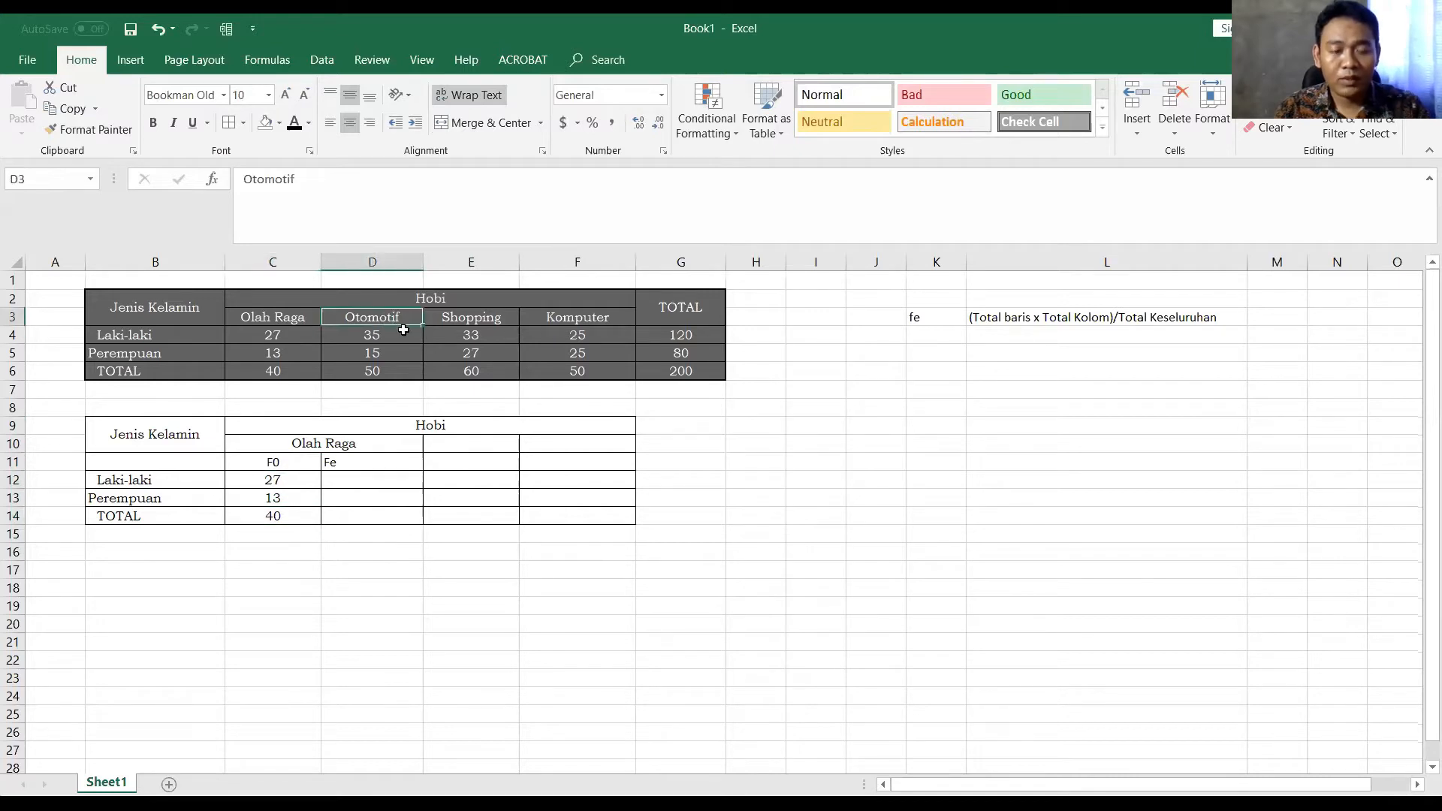
{"action": "key", "text": "ctrl+c"}
{"action": "left_click", "coordinate": [497, 443]}
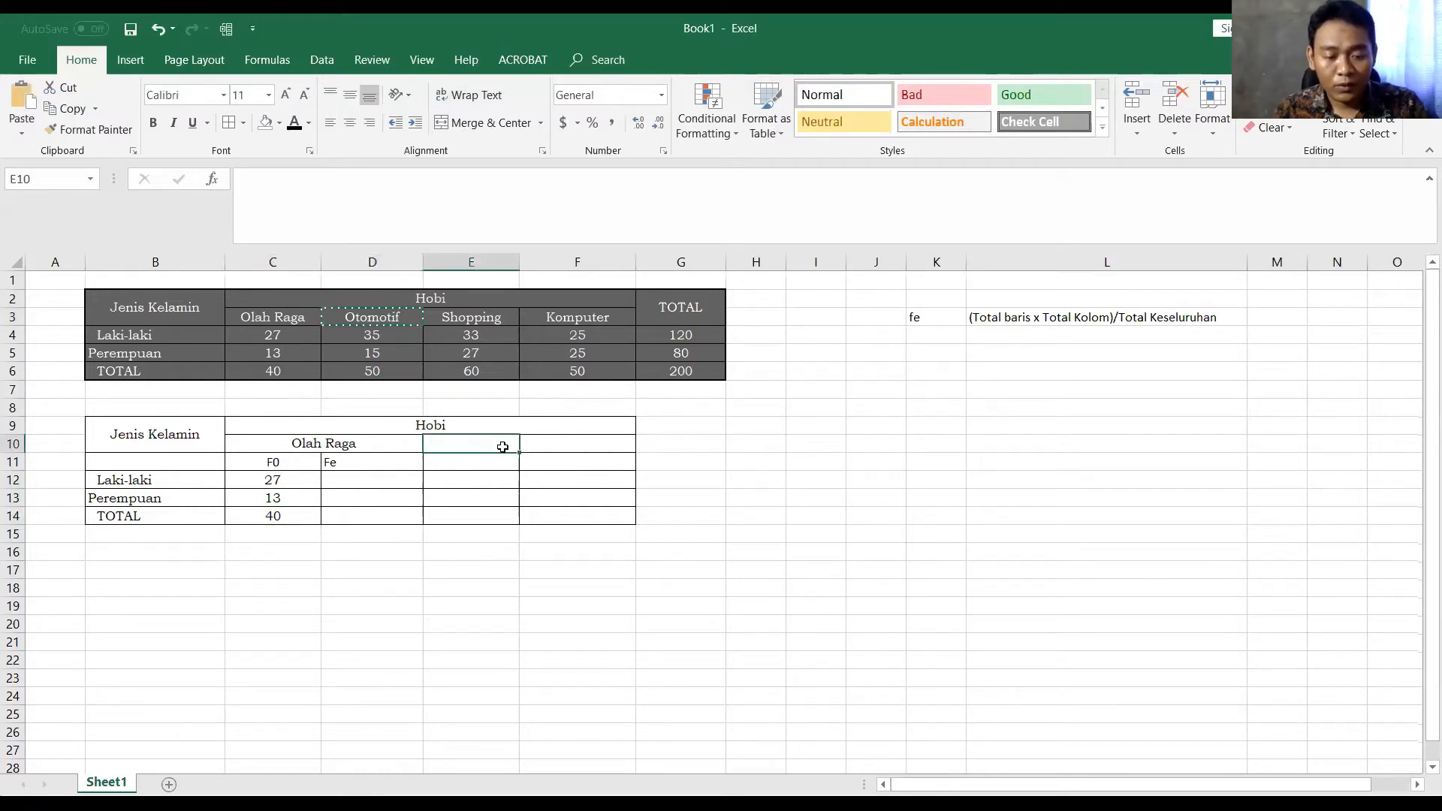
{"action": "key", "text": "ctrl+v"}
{"action": "left_click_drag", "start_coordinate": [481, 443], "coordinate": [564, 444]}
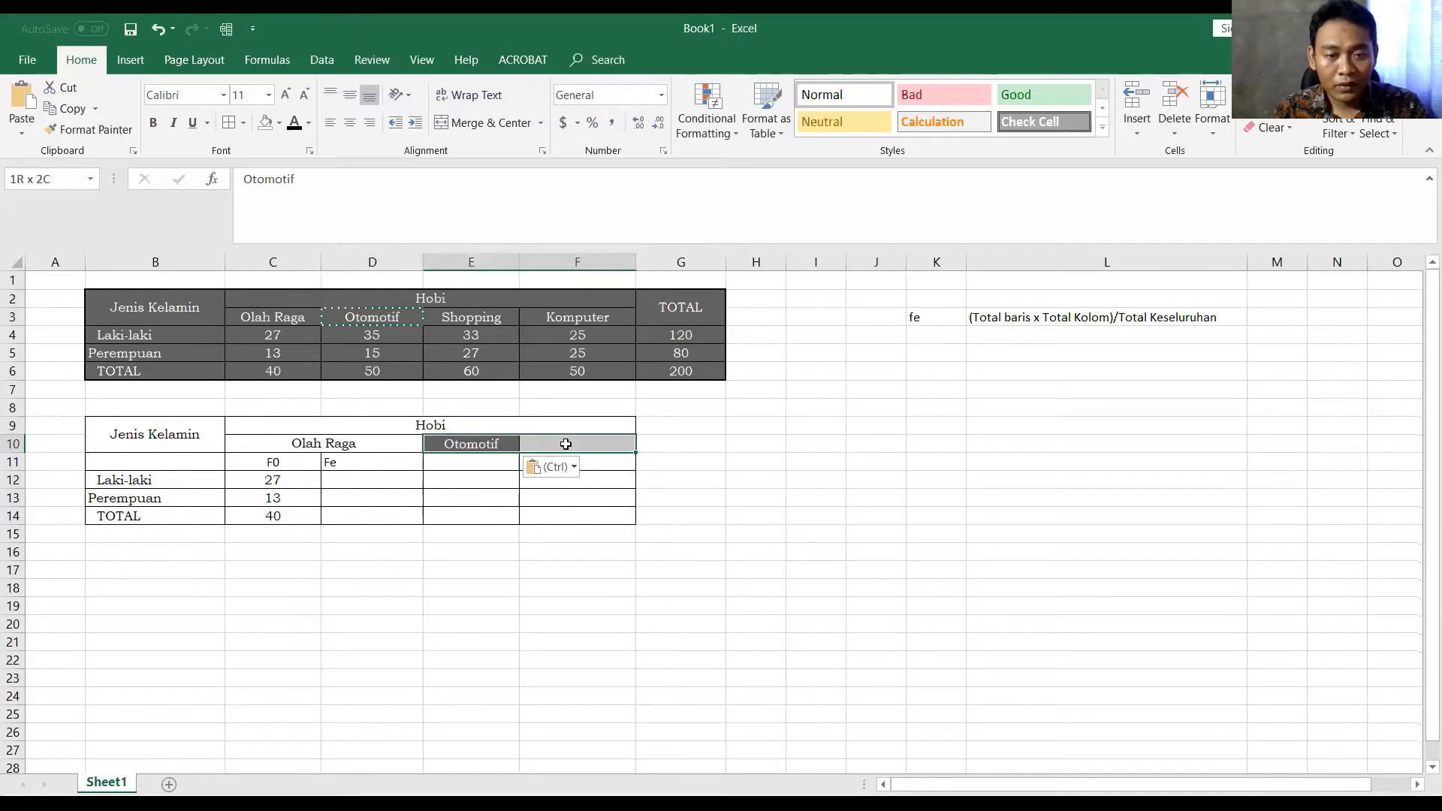
{"action": "left_click", "coordinate": [490, 124]}
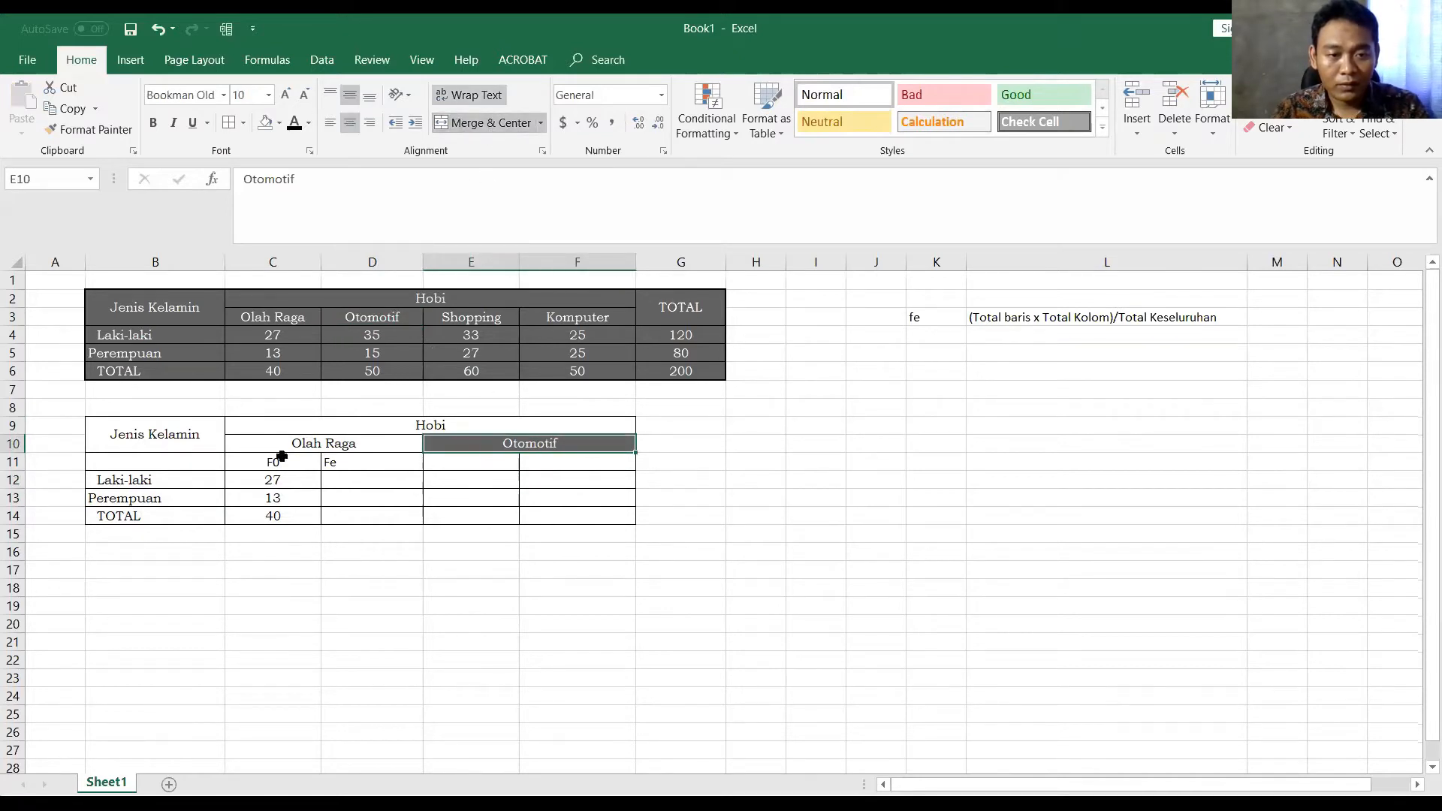
Center the F0 and Fe subheadings in C11:D11 and copy them under Otomotif into E11:F11
{"action": "left_click_drag", "start_coordinate": [282, 456], "coordinate": [360, 462]}
{"action": "left_click", "coordinate": [349, 123]}
{"action": "left_click", "coordinate": [349, 122]}
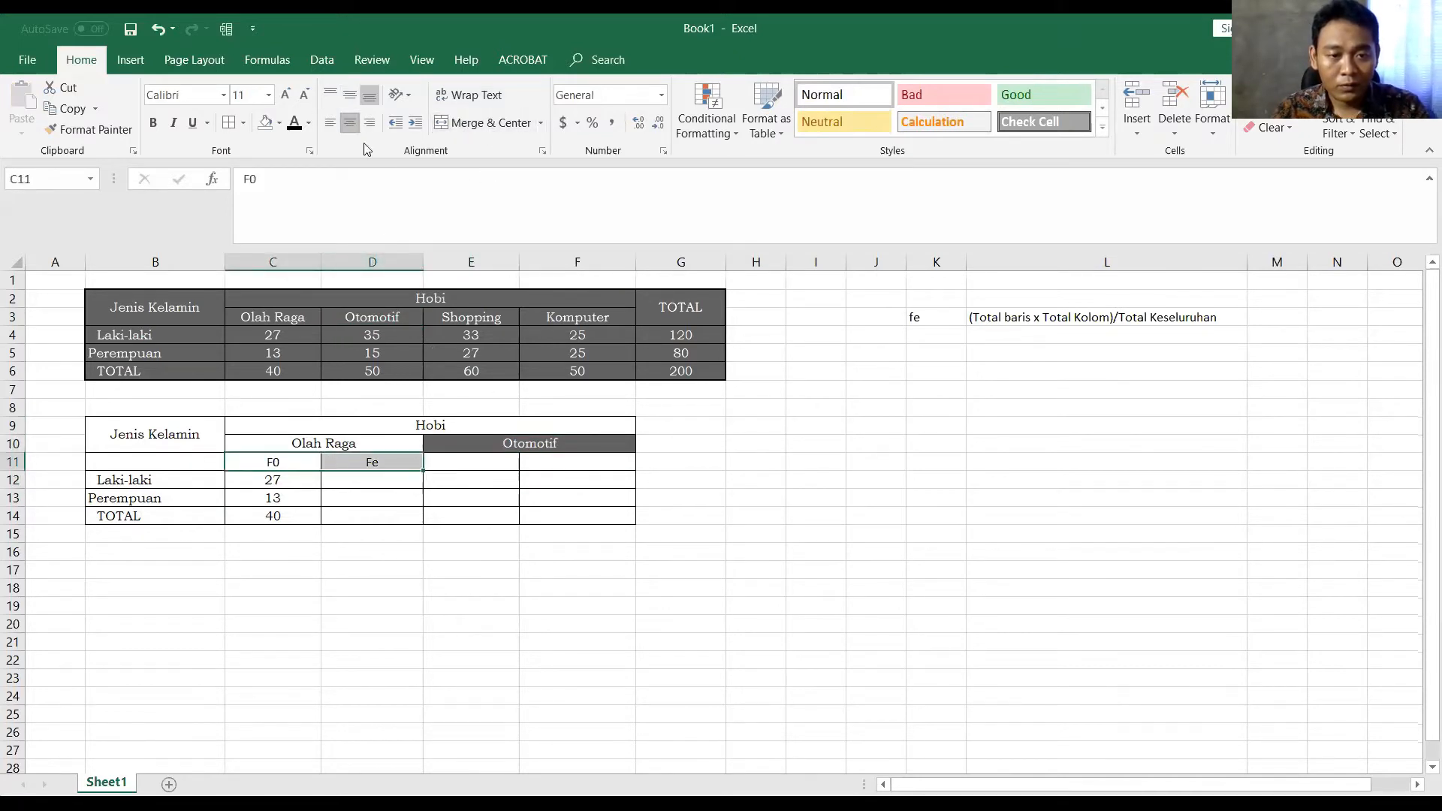
{"action": "key", "text": "ctrl+c"}
{"action": "left_click", "coordinate": [494, 460]}
{"action": "key", "text": "ctrl+v"}
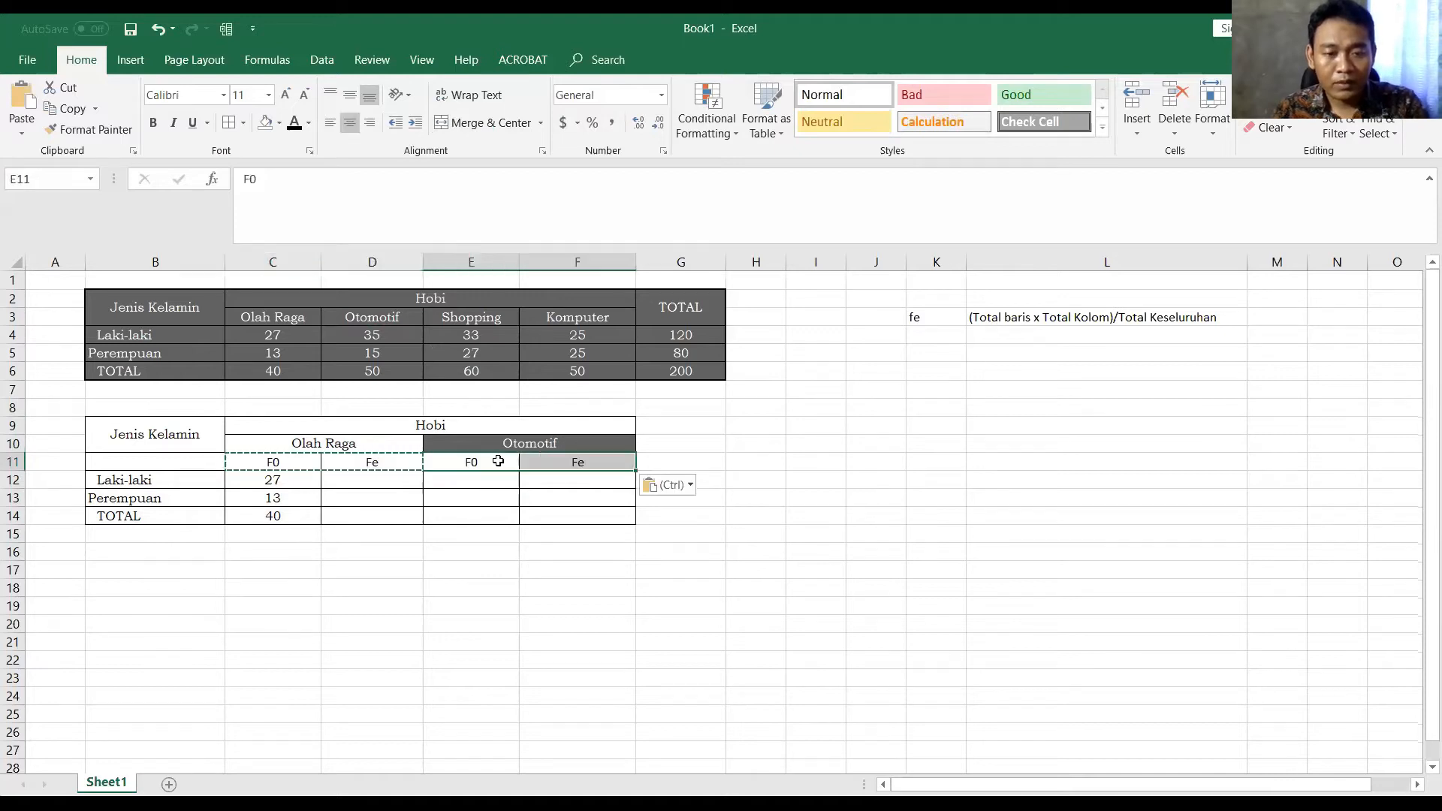
{"action": "left_click", "coordinate": [514, 446]}
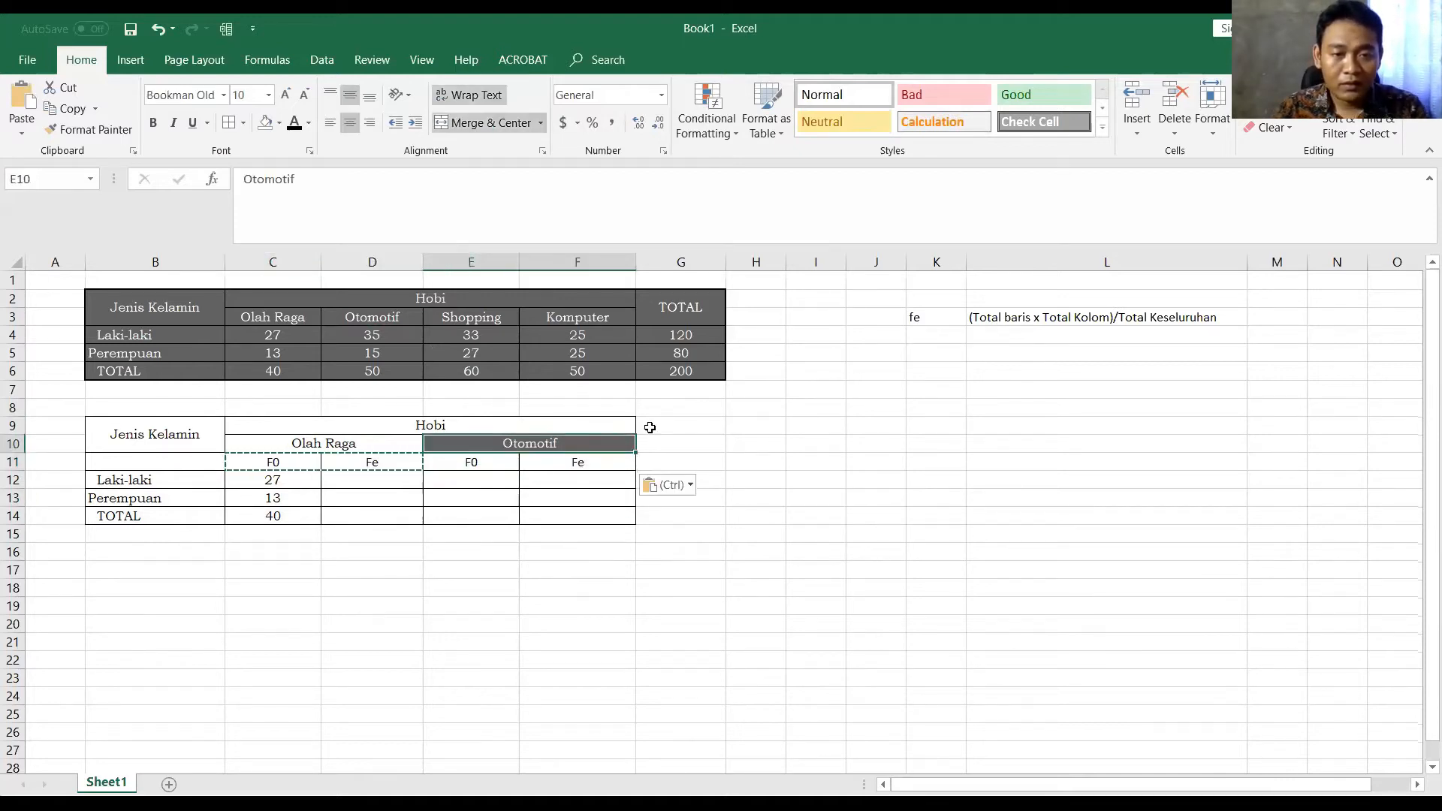
Extend the Hobi header row by applying all borders to G9:J9
{"action": "left_click_drag", "start_coordinate": [630, 426], "coordinate": [894, 425]}
{"action": "left_click", "coordinate": [229, 123]}
{"action": "left_click", "coordinate": [638, 458]}
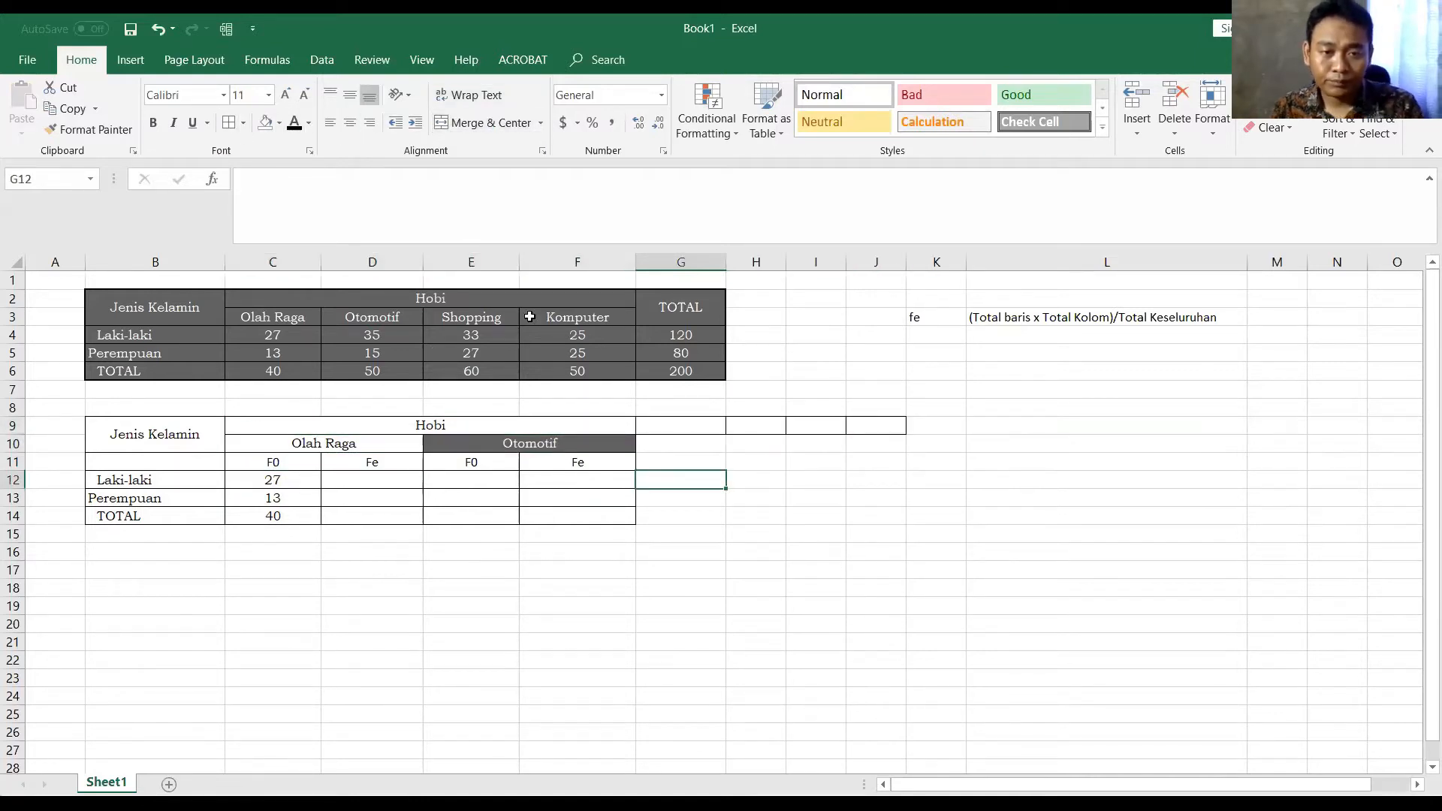
Copy the text "Shopping" from E3 into G10 and merge and center it across G10:H10
{"action": "left_click", "coordinate": [494, 317]}
{"action": "double_click", "coordinate": [354, 189]}
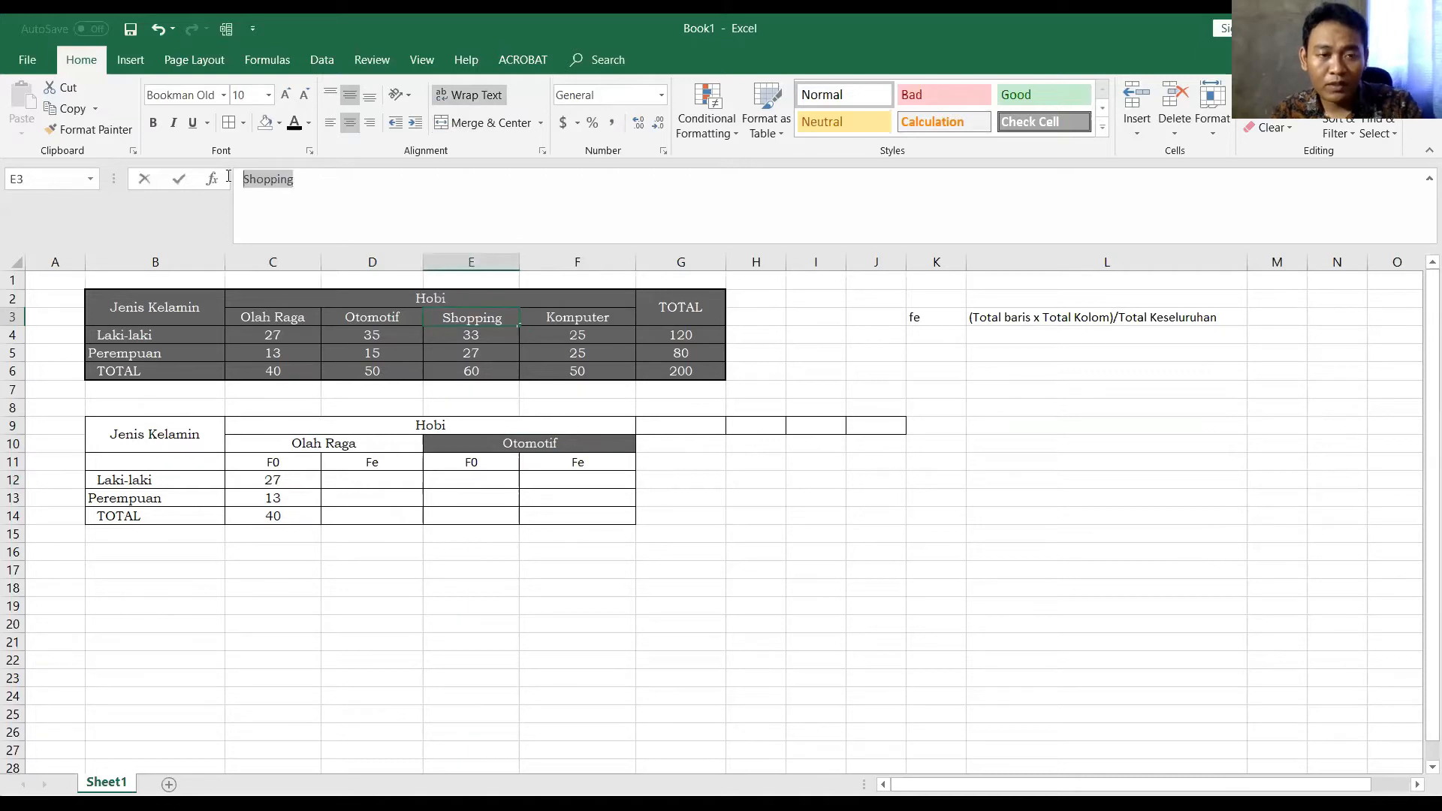
{"action": "key", "text": "ctrl+c"}
{"action": "left_click", "coordinate": [686, 443]}
{"action": "key", "text": "ctrl+v"}
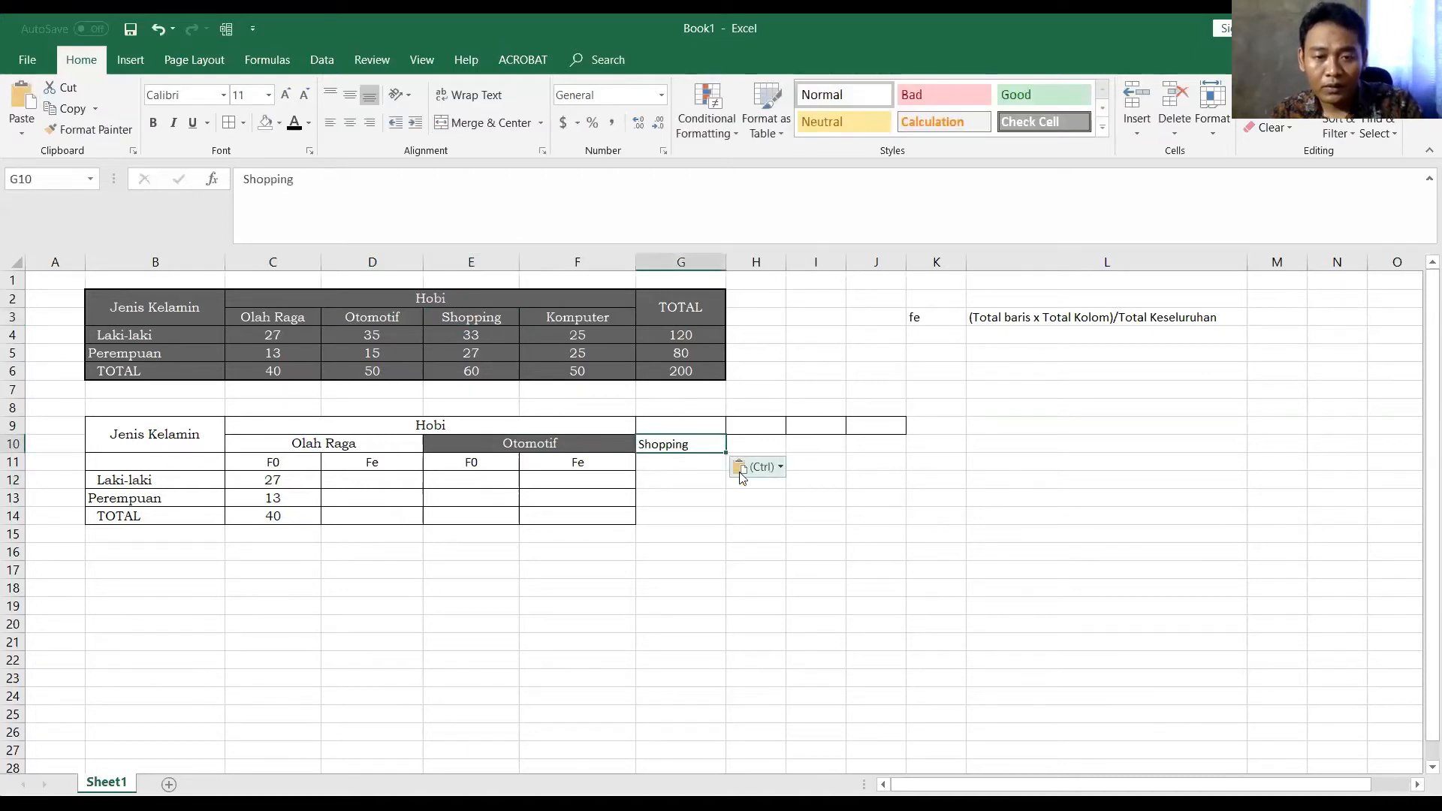
{"action": "left_click_drag", "start_coordinate": [680, 445], "coordinate": [751, 444]}
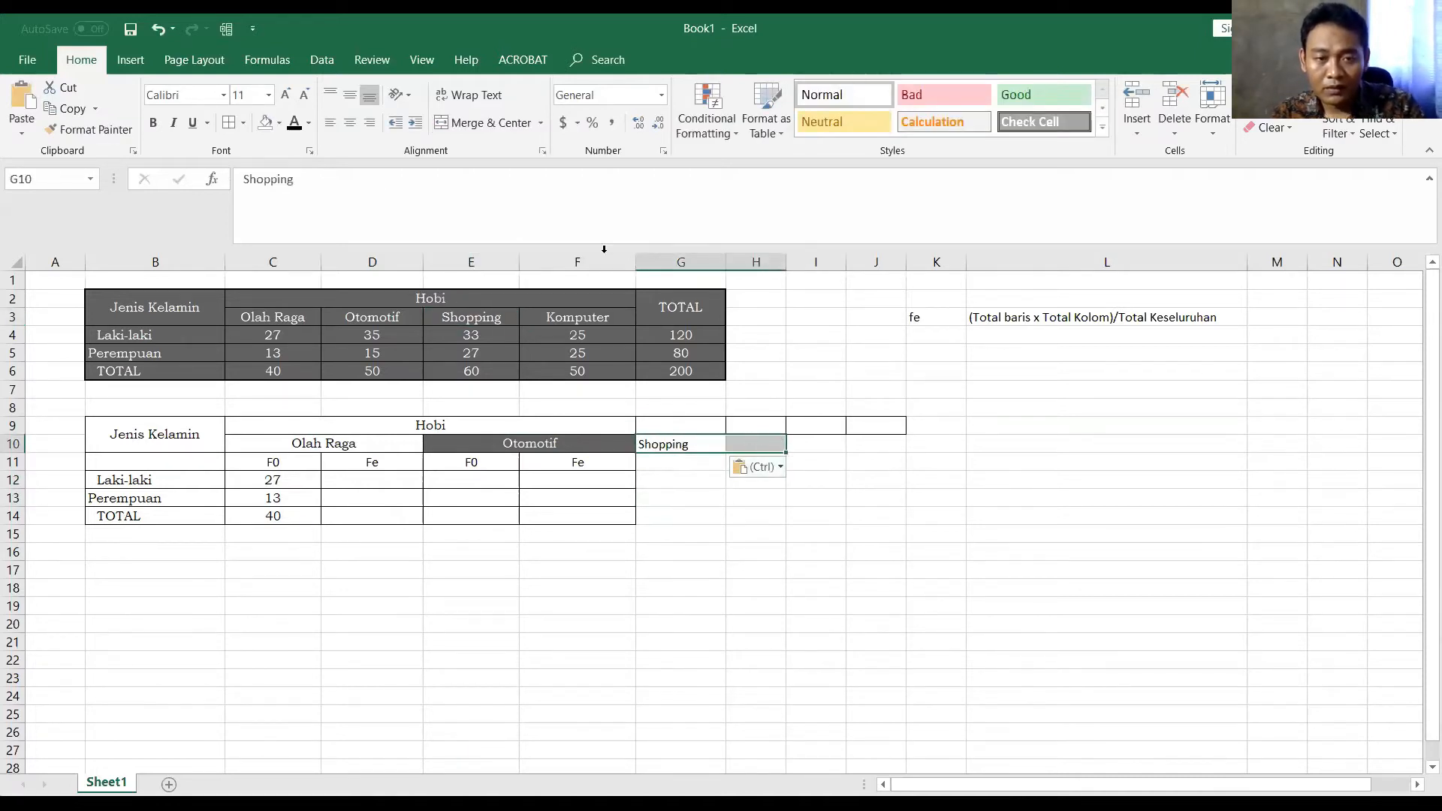
{"action": "left_click", "coordinate": [485, 127]}
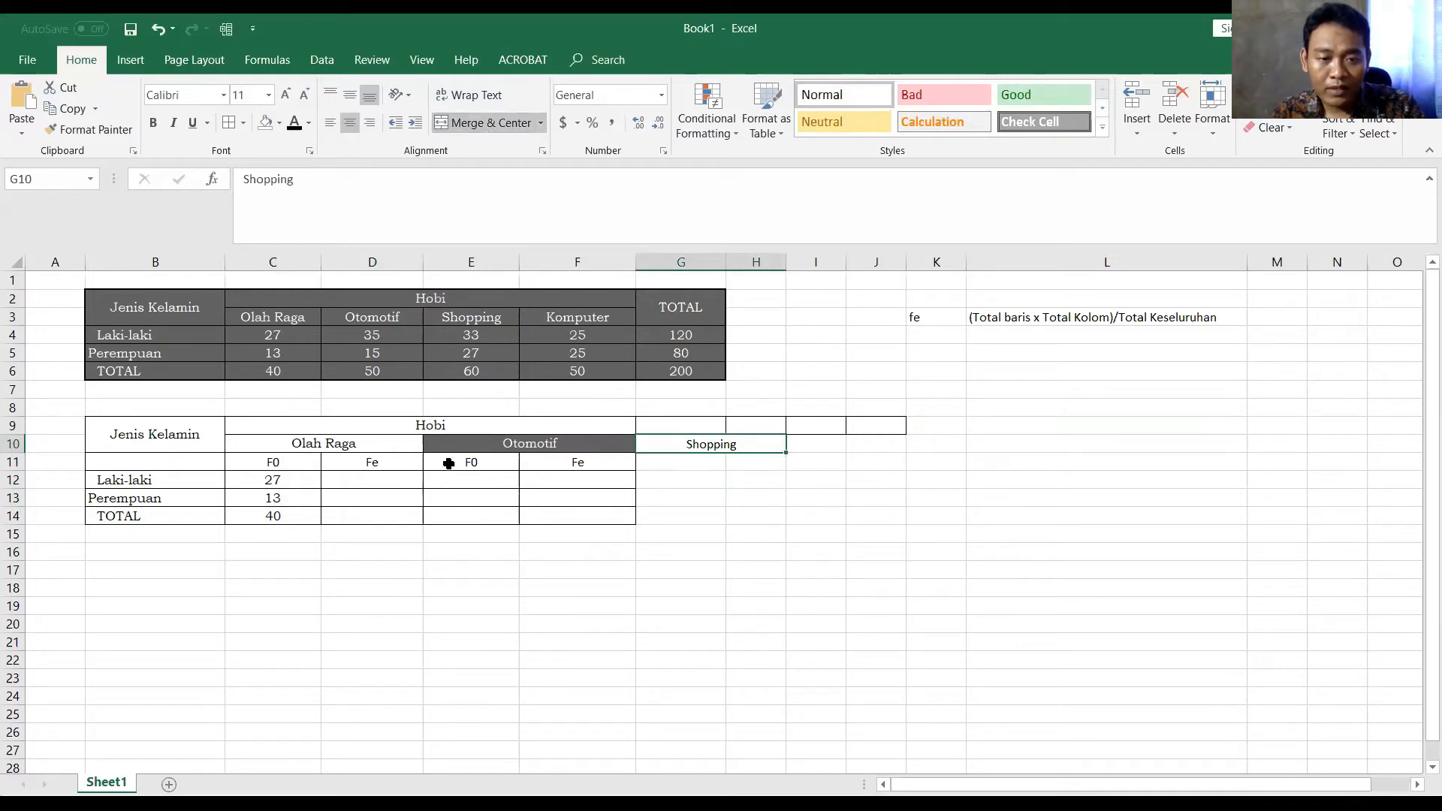
Copy the F0 and Fe subheadings from E11:F11 under Shopping into G11:H11
{"action": "left_click_drag", "start_coordinate": [448, 463], "coordinate": [558, 463]}
{"action": "key", "text": "ctrl+c"}
{"action": "left_click", "coordinate": [688, 465]}
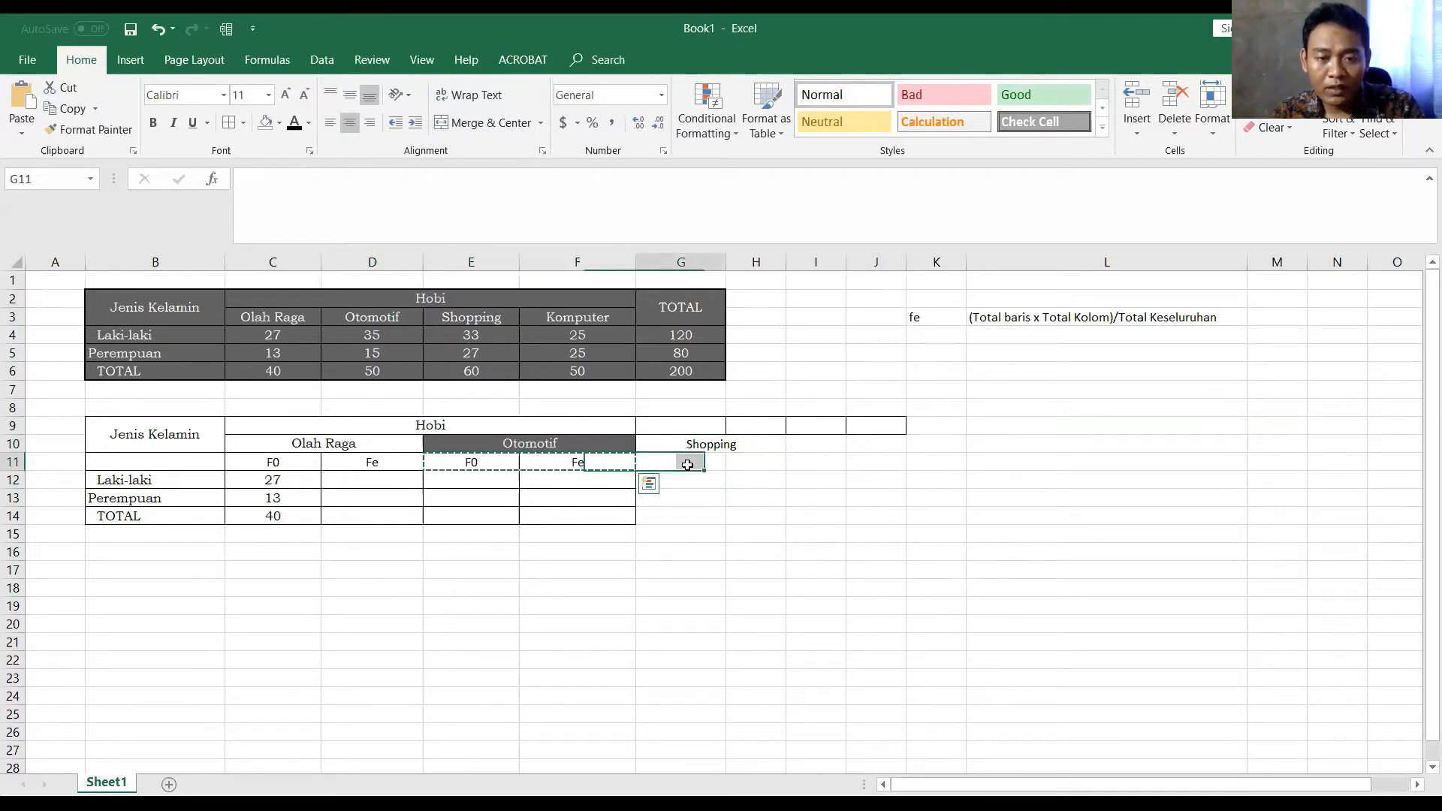
{"action": "key", "text": "ctrl+v"}
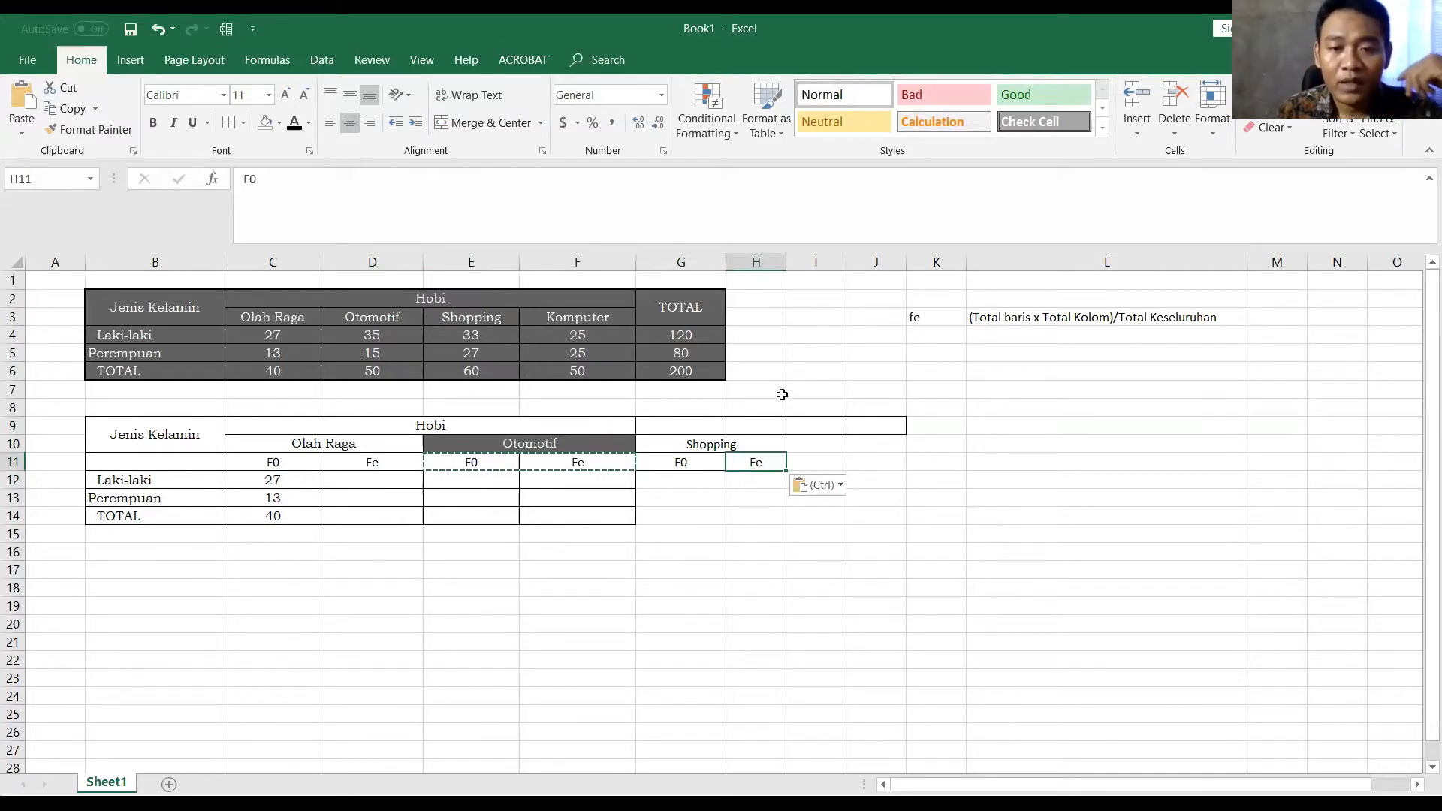
Apply all borders to the Shopping block, G10:H14
{"action": "left_click_drag", "start_coordinate": [702, 444], "coordinate": [769, 515]}
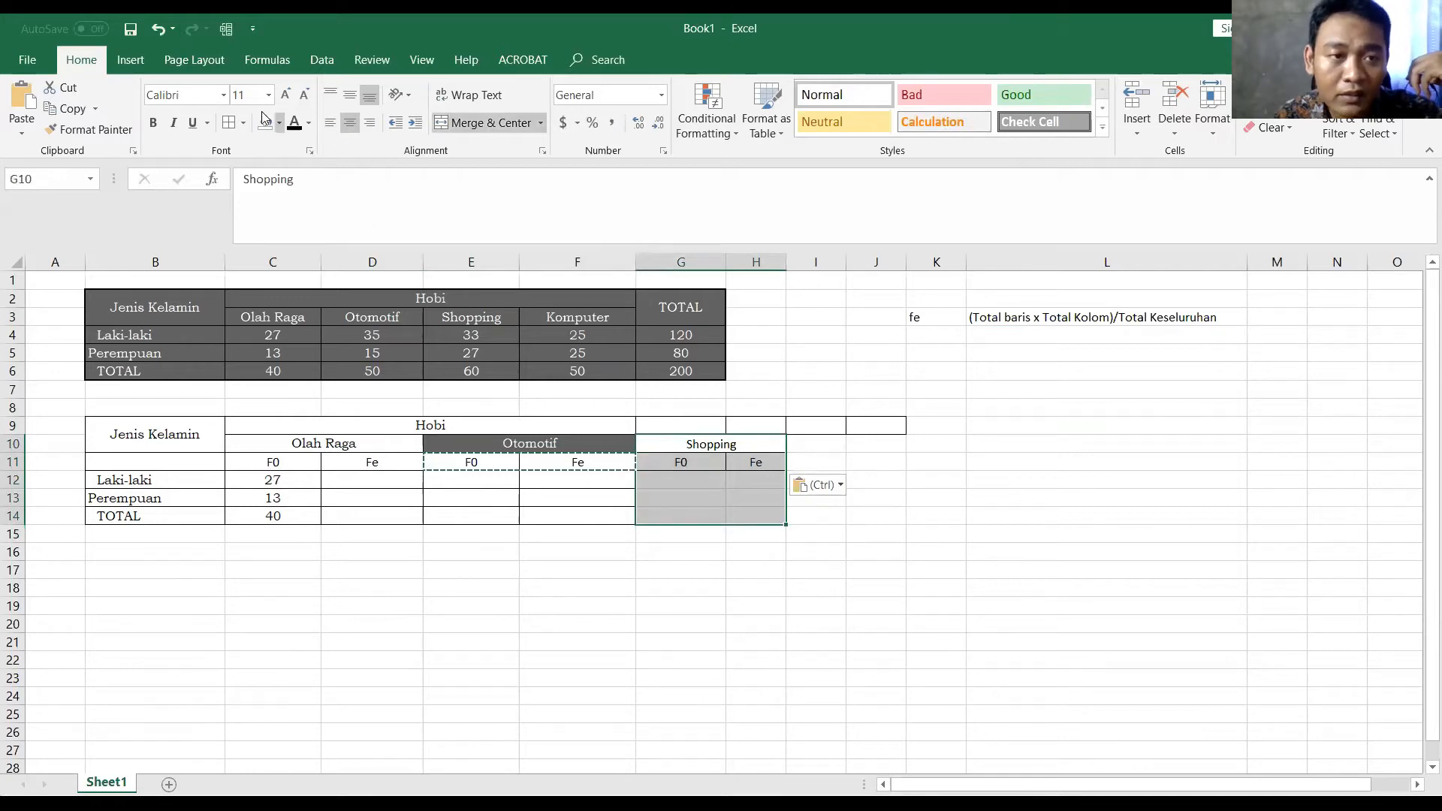
{"action": "key", "text": "Escape"}
{"action": "left_click", "coordinate": [818, 447]}
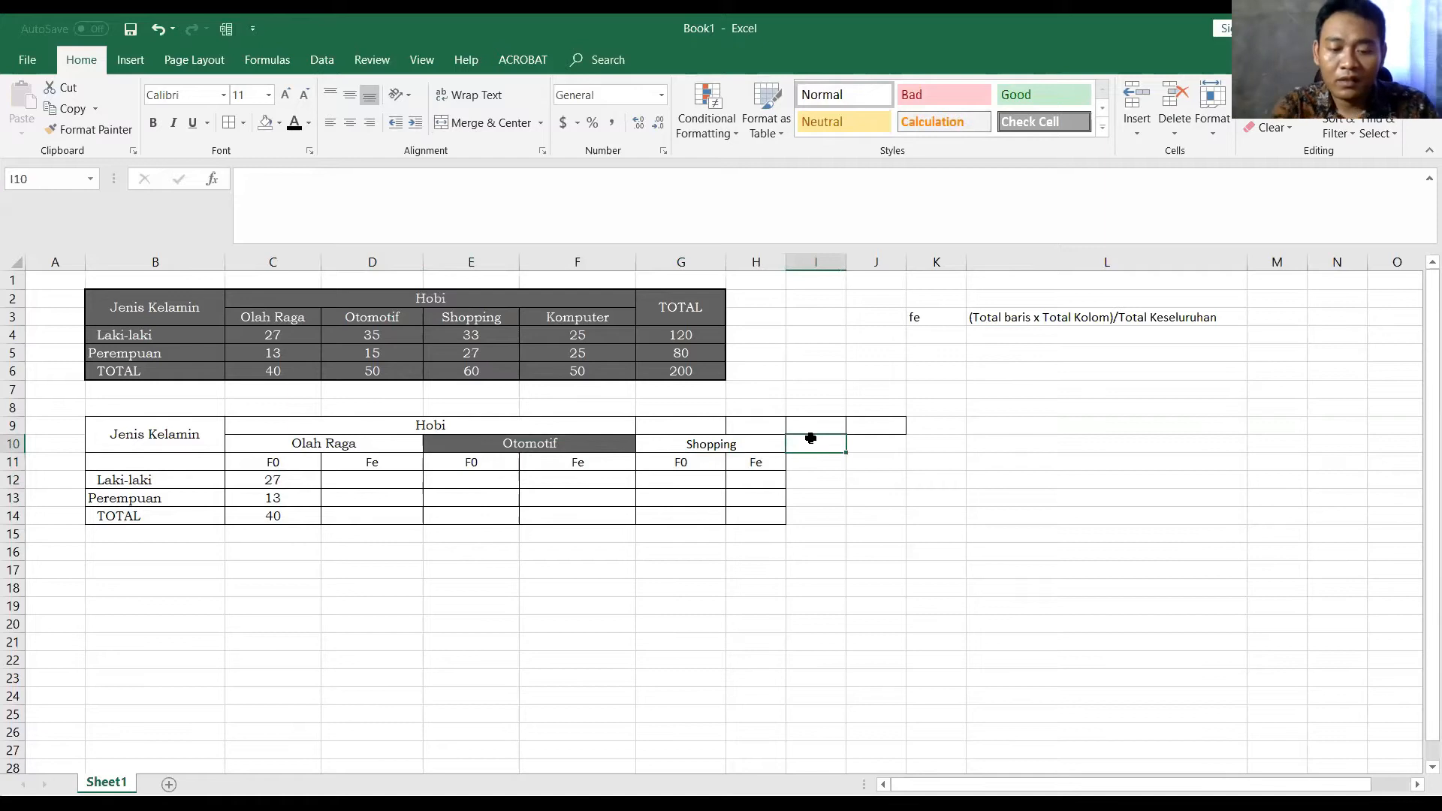
Try pasting the whole Komputer column F3:F6 into column I, starting at I10 and at I11, and undo both pastes
{"action": "left_click_drag", "start_coordinate": [608, 317], "coordinate": [594, 366]}
{"action": "key", "text": "ctrl+c"}
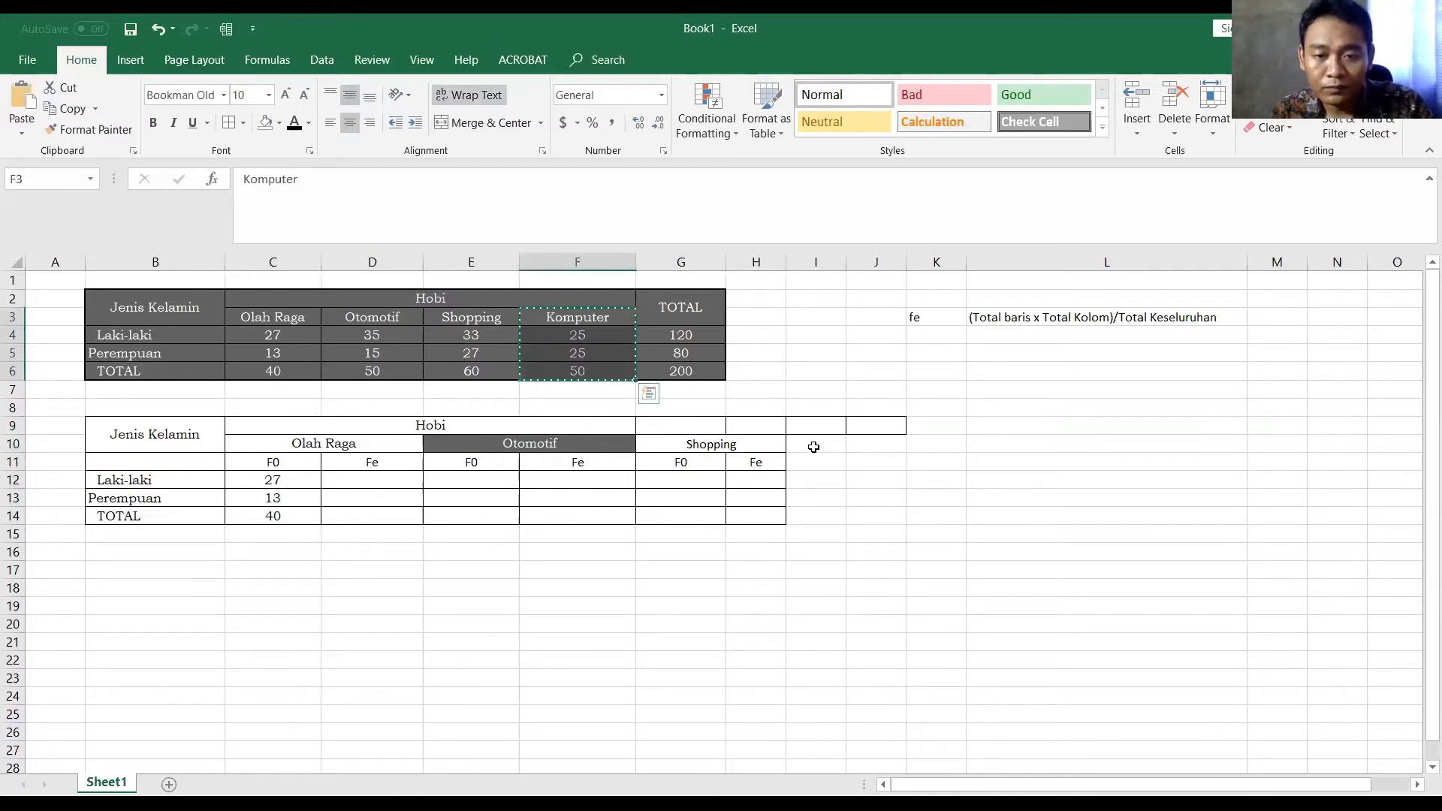
{"action": "left_click", "coordinate": [815, 446]}
{"action": "key", "text": "ctrl+v"}
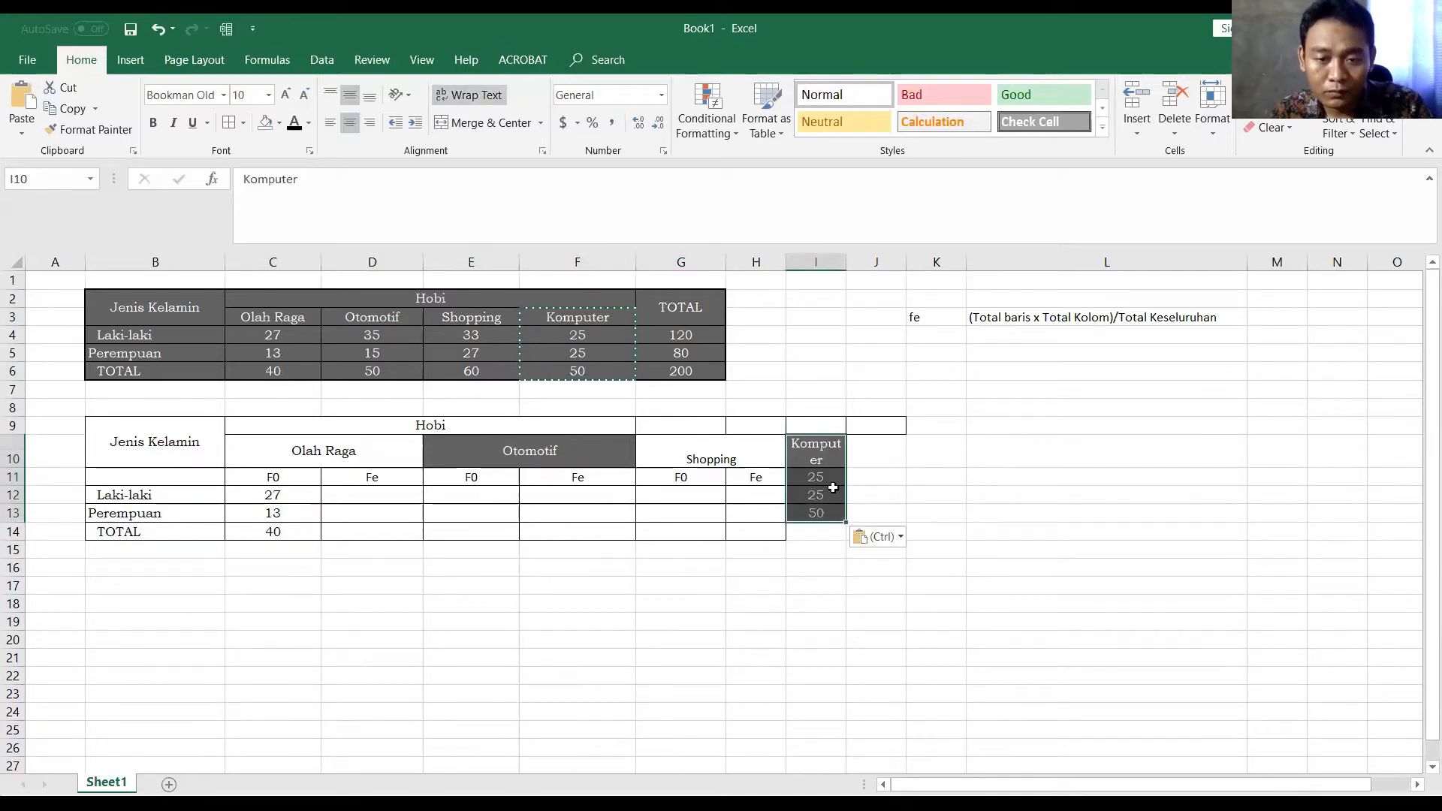
{"action": "key", "text": "ctrl+z"}
{"action": "left_click", "coordinate": [811, 465]}
{"action": "key", "text": "ctrl+v"}
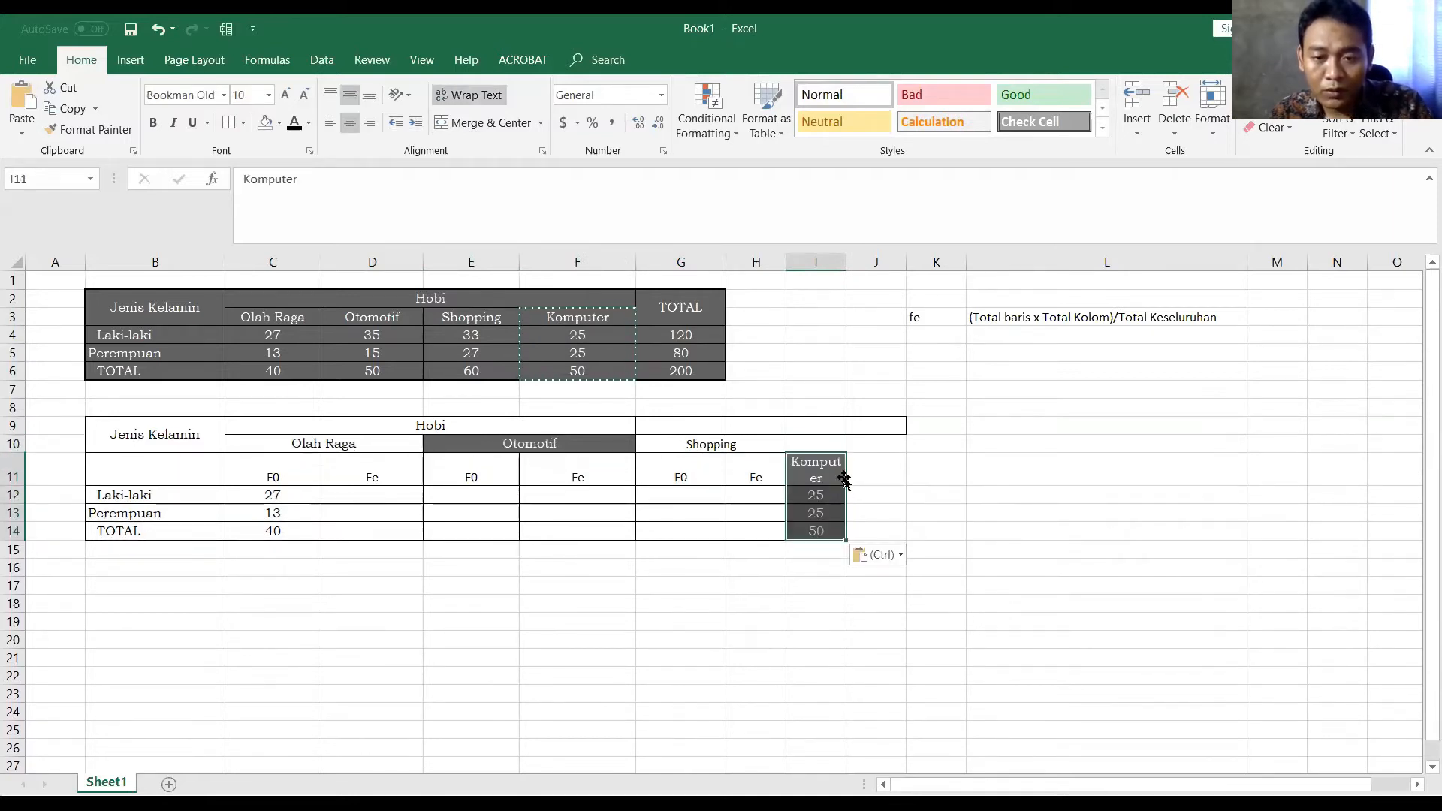
{"action": "key", "text": "ctrl+z"}
{"action": "left_click", "coordinate": [818, 444]}
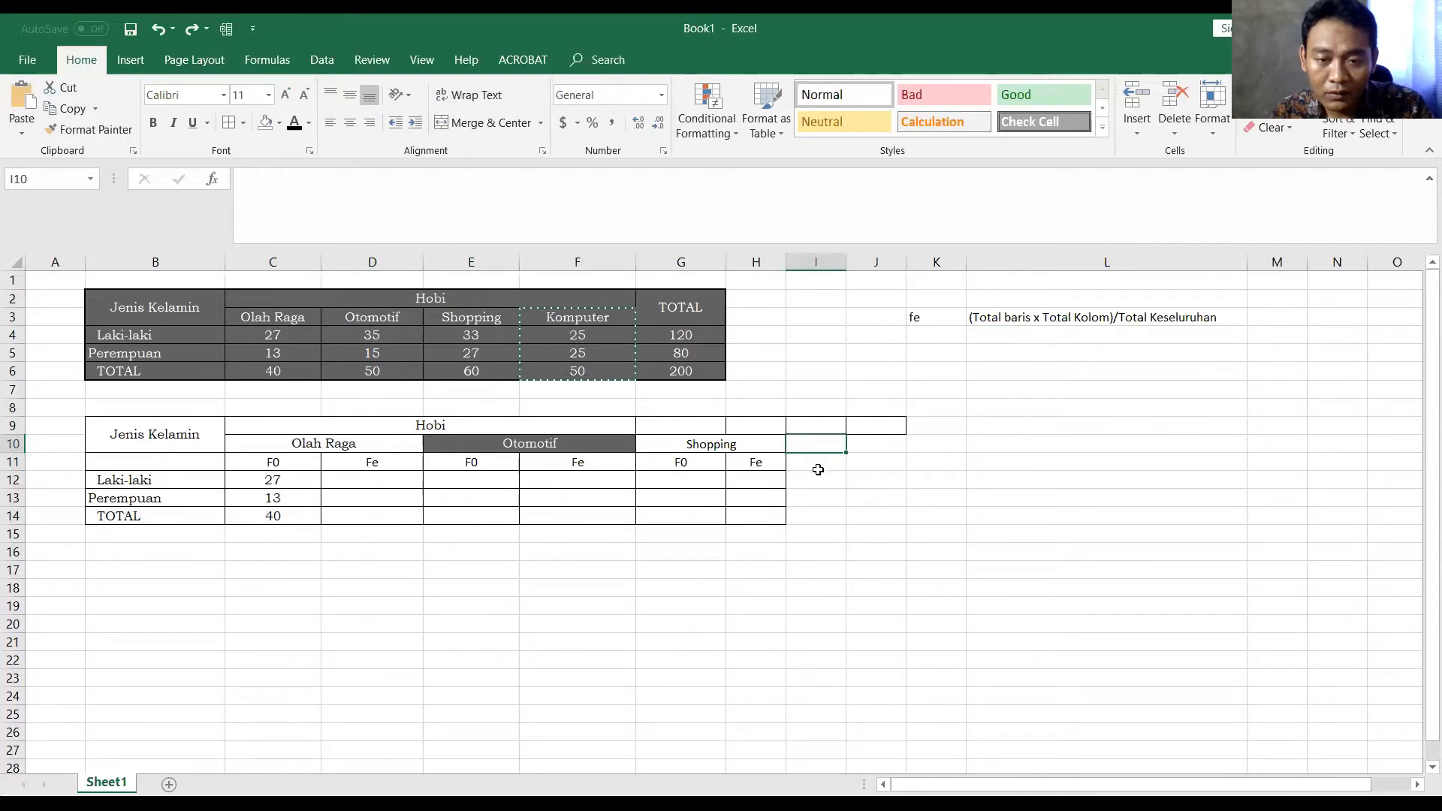
Copy the Komputer values from F4:F6 into I12:I14 of the second table
{"action": "left_click", "coordinate": [590, 350]}
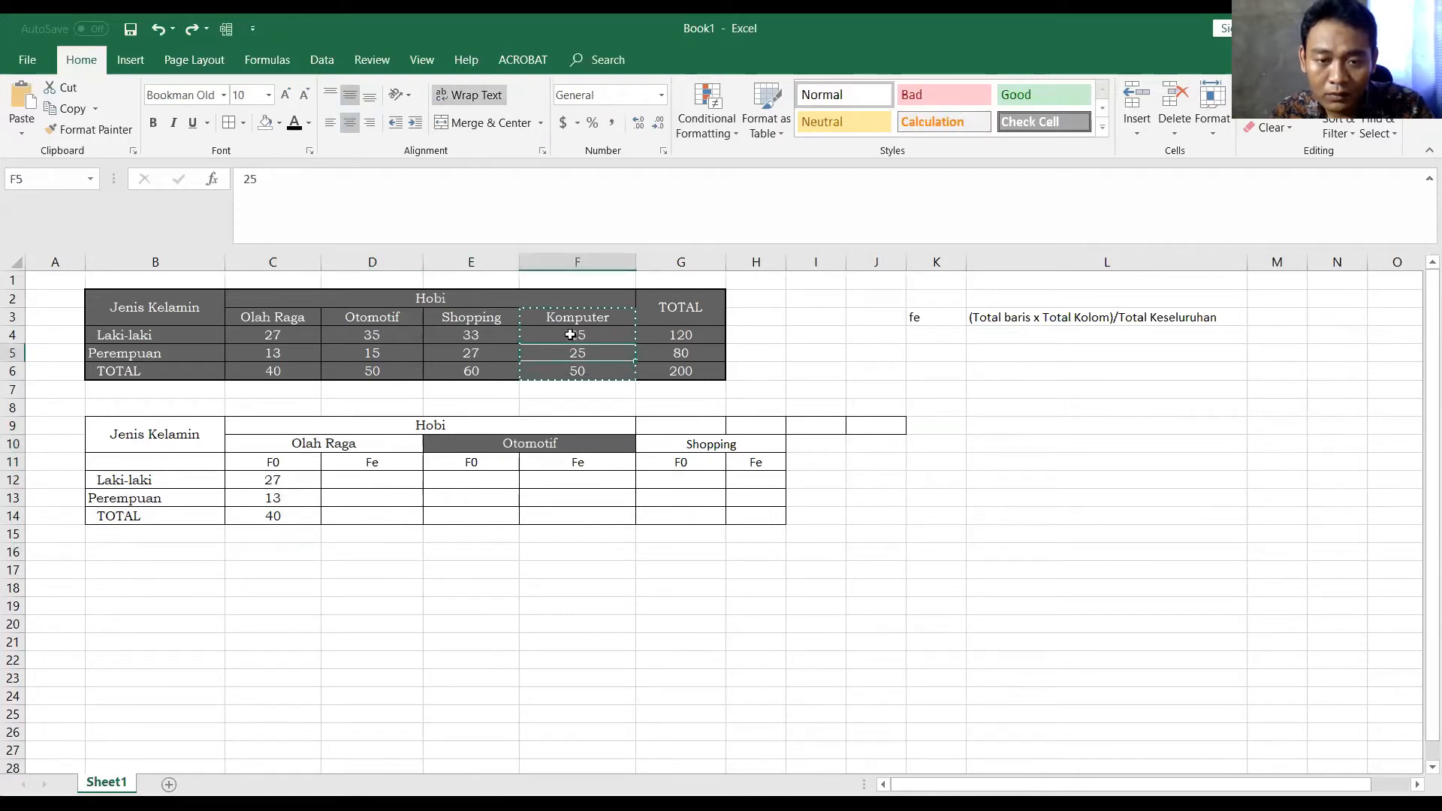
{"action": "left_click_drag", "start_coordinate": [601, 337], "coordinate": [628, 374]}
{"action": "key", "text": "ctrl+c"}
{"action": "left_click", "coordinate": [820, 477]}
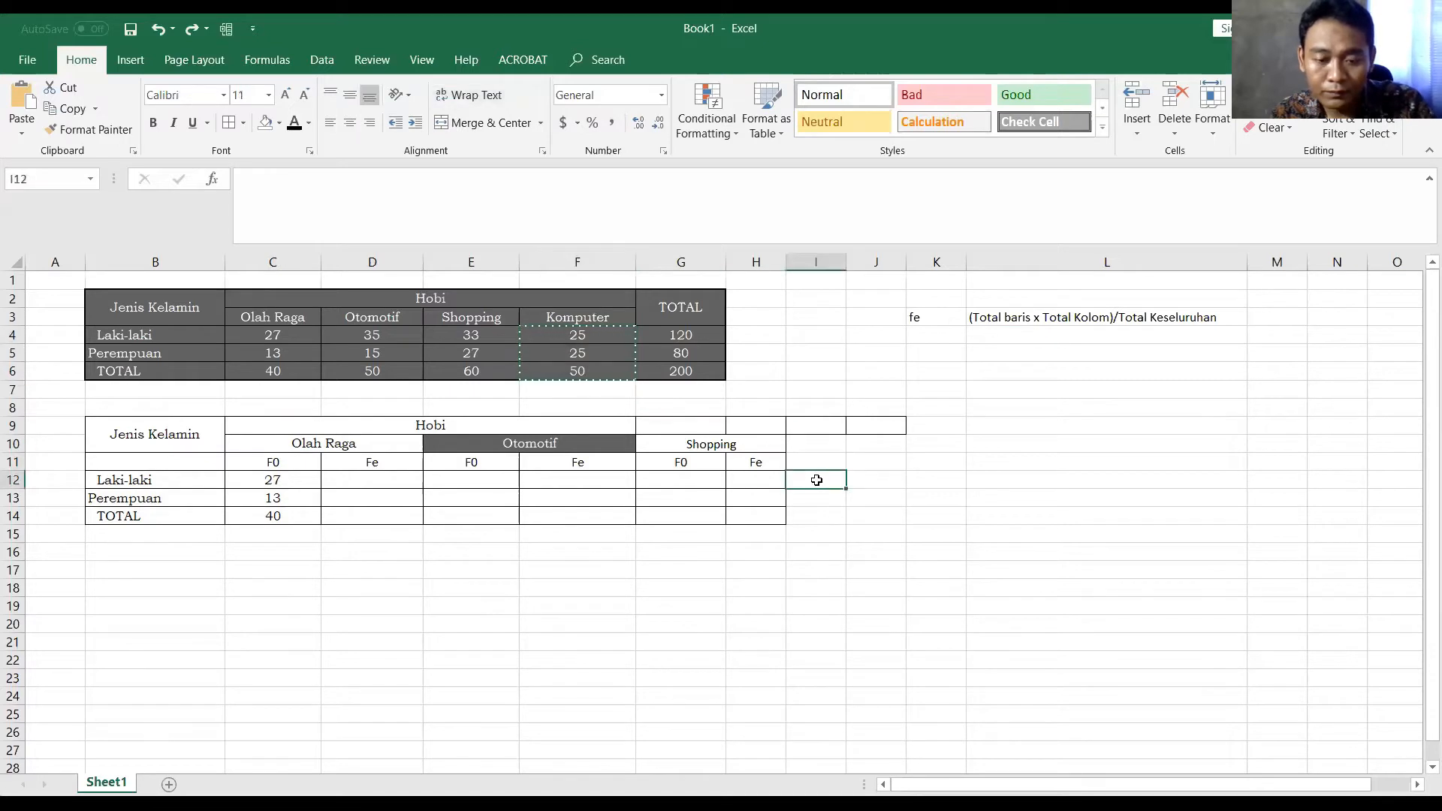
{"action": "key", "text": "ctrl+v"}
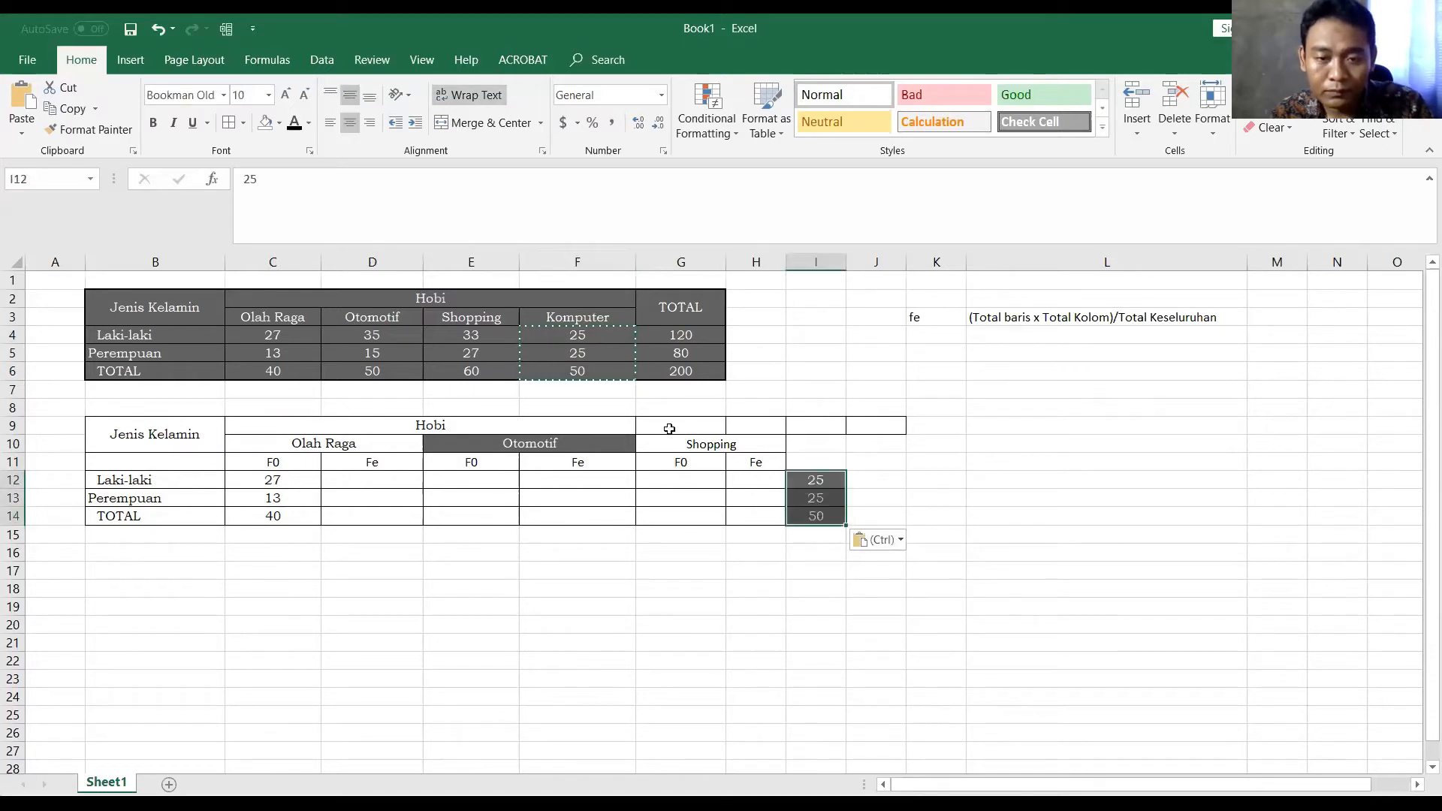
Copy the Komputer header from F3 to I10 and merge and center it across I10:J10
{"action": "left_click", "coordinate": [560, 321]}
{"action": "key", "text": "ctrl+c"}
{"action": "left_click", "coordinate": [798, 443]}
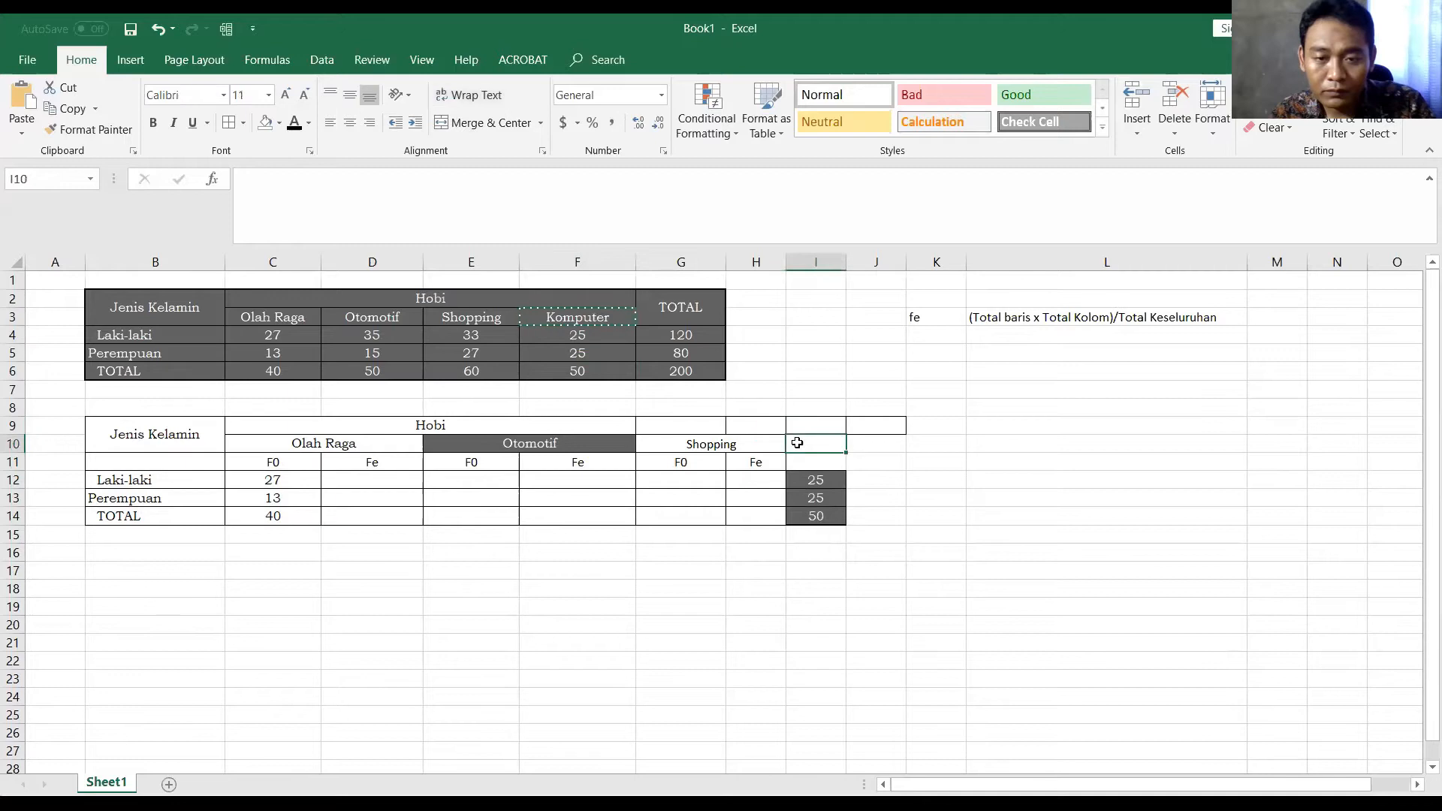
{"action": "key", "text": "ctrl+v"}
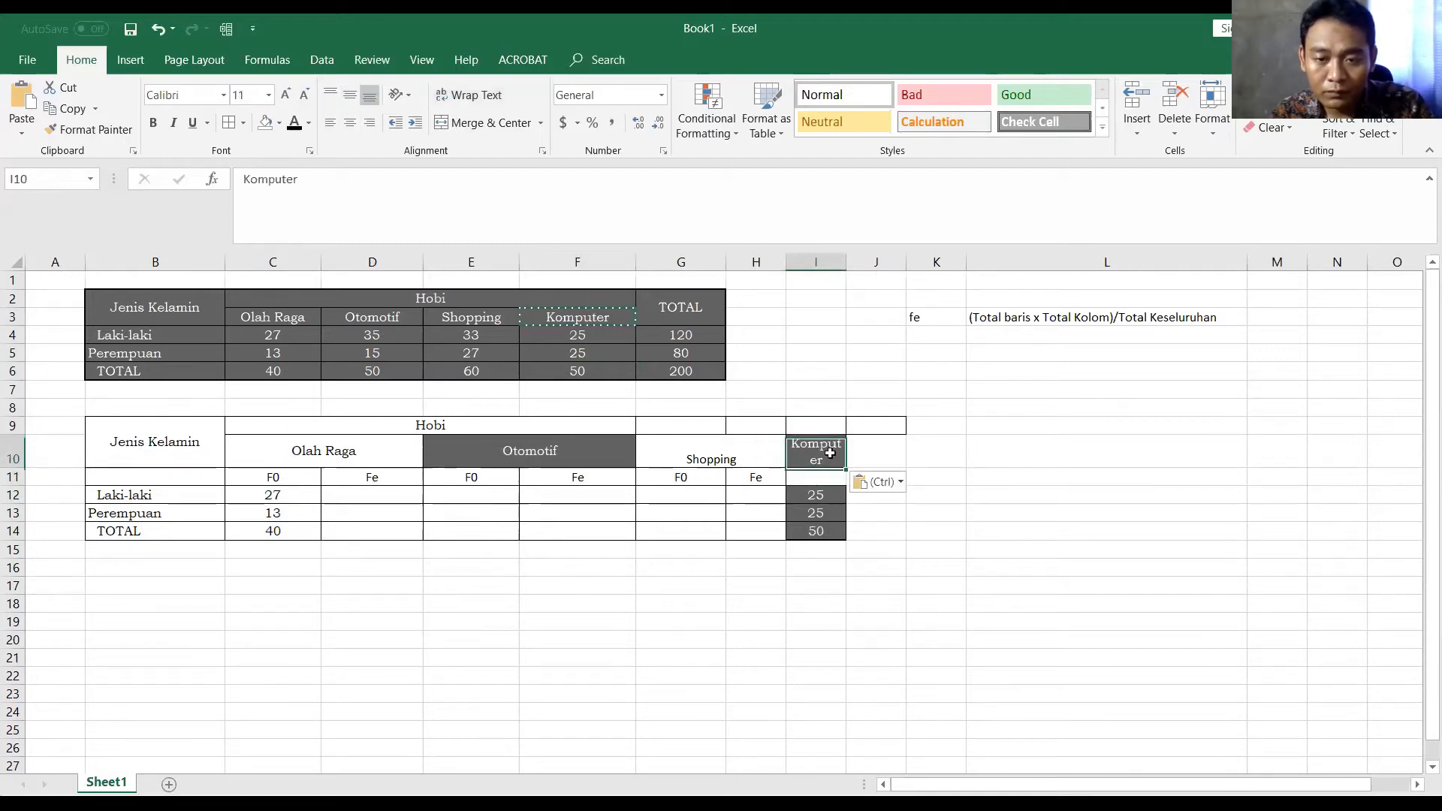
{"action": "left_click_drag", "start_coordinate": [816, 451], "coordinate": [876, 451]}
{"action": "left_click", "coordinate": [477, 124]}
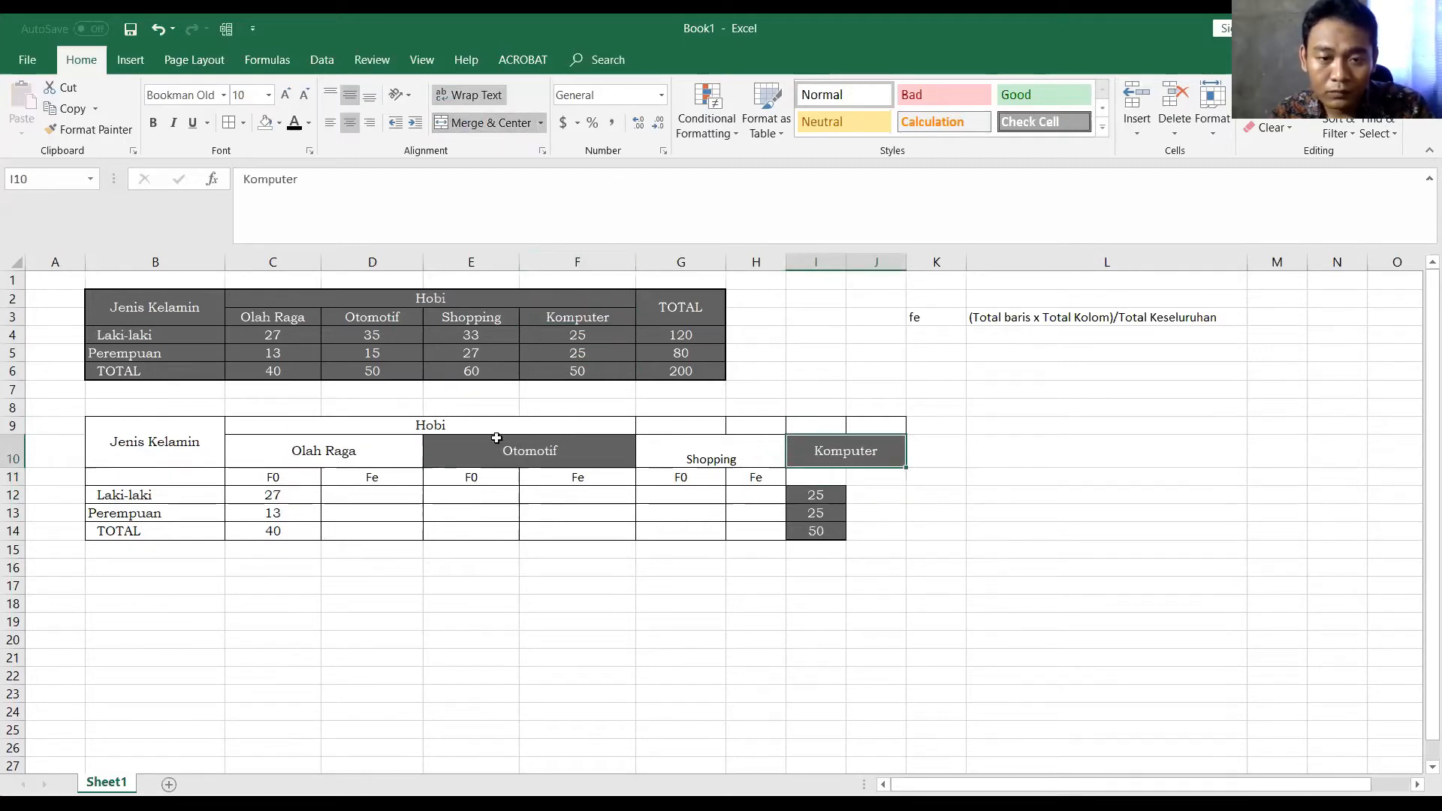
Remove the dark fill from C10:J14 in the second table
{"action": "left_click_drag", "start_coordinate": [257, 448], "coordinate": [880, 534]}
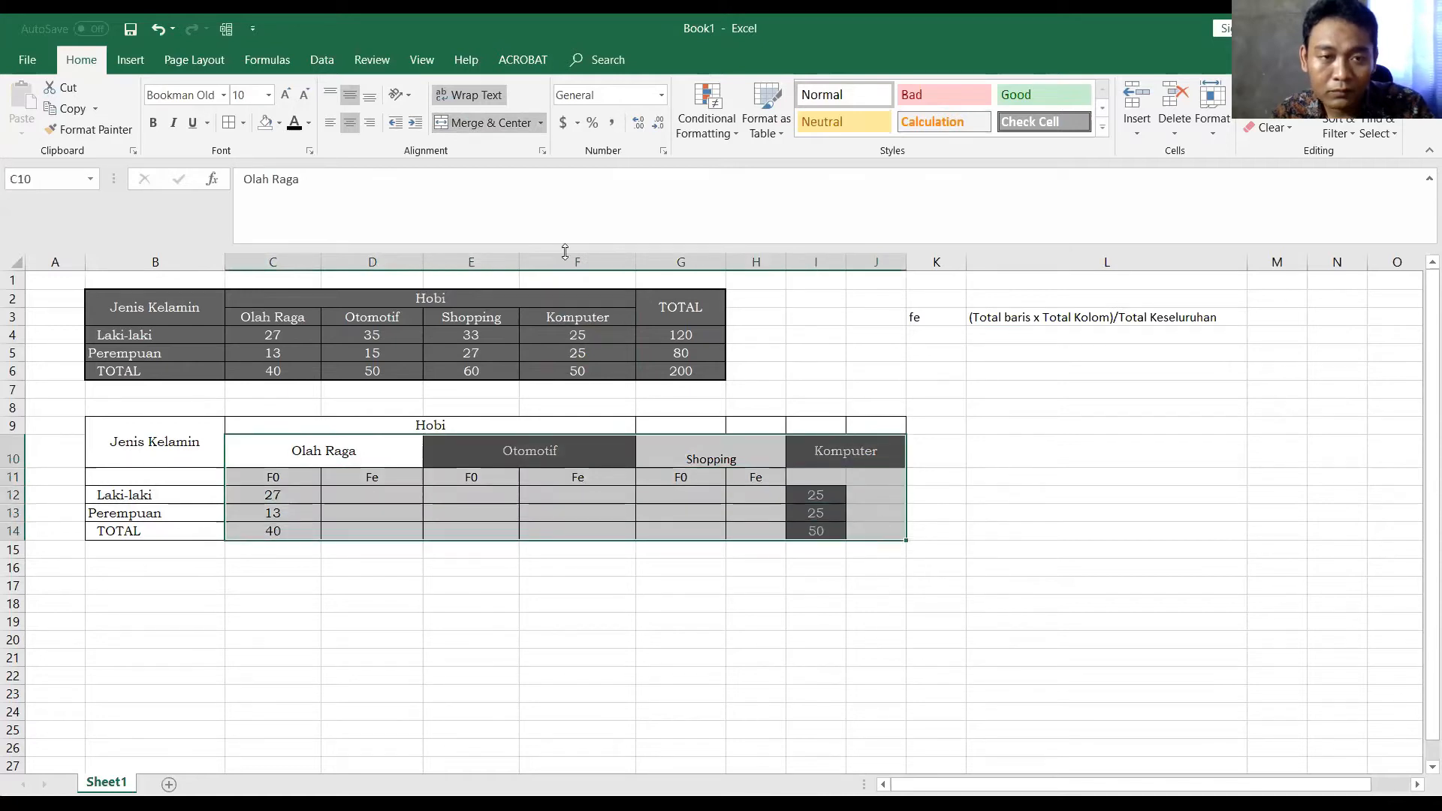
{"action": "left_click", "coordinate": [279, 124]}
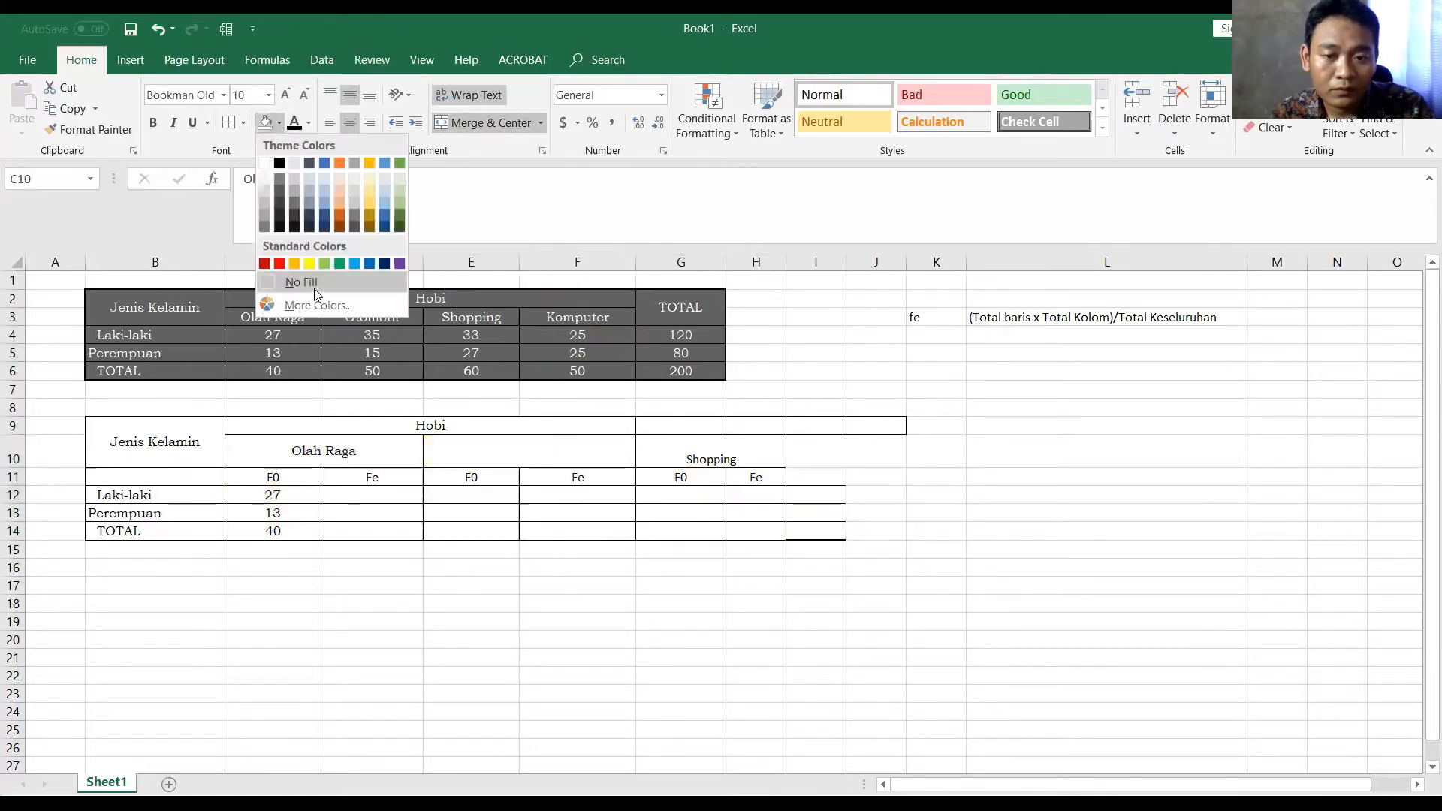
{"action": "left_click", "coordinate": [316, 288]}
{"action": "left_click", "coordinate": [841, 475]}
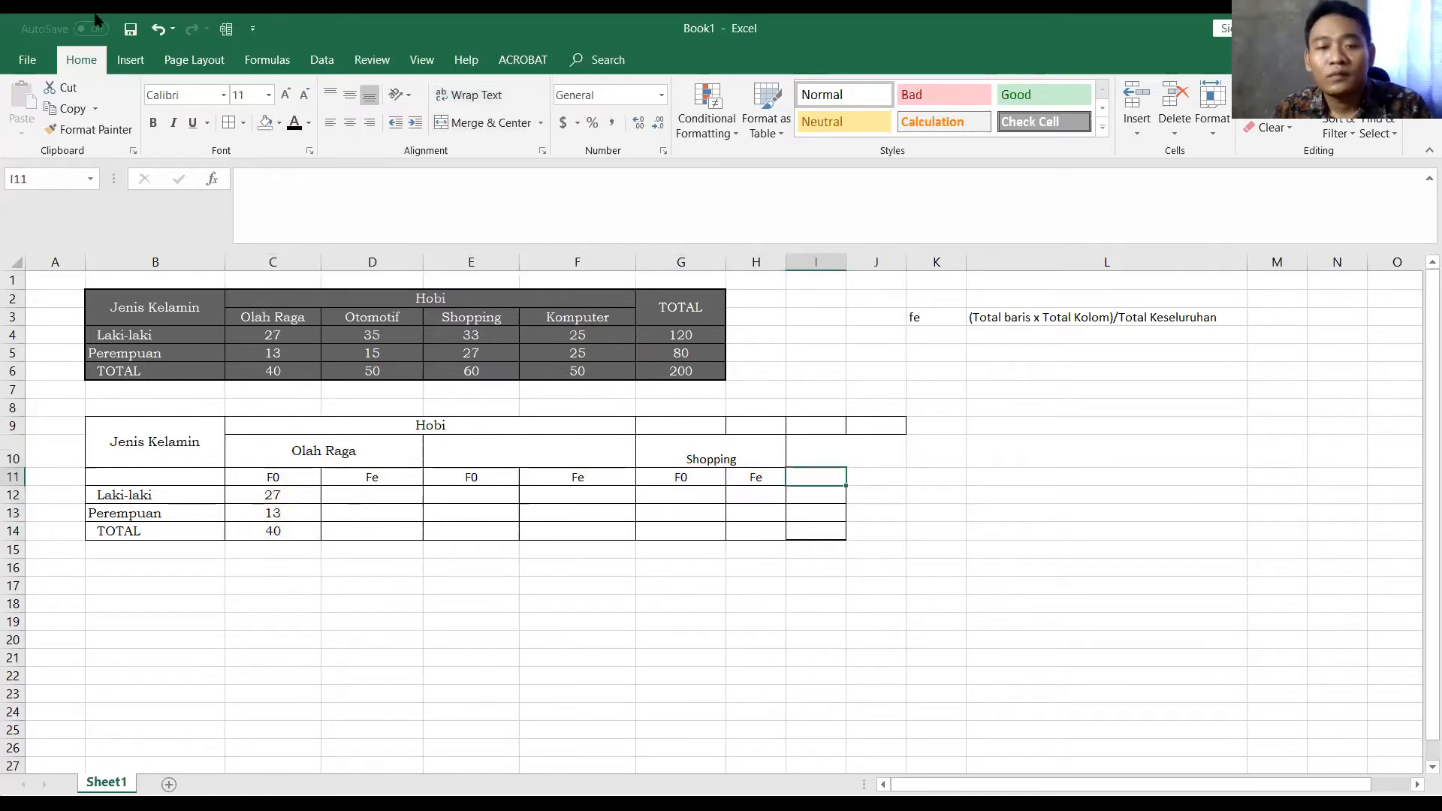
Merge and center the Hobi header across C9:J9 in the second table
{"action": "left_click_drag", "start_coordinate": [253, 424], "coordinate": [864, 538]}
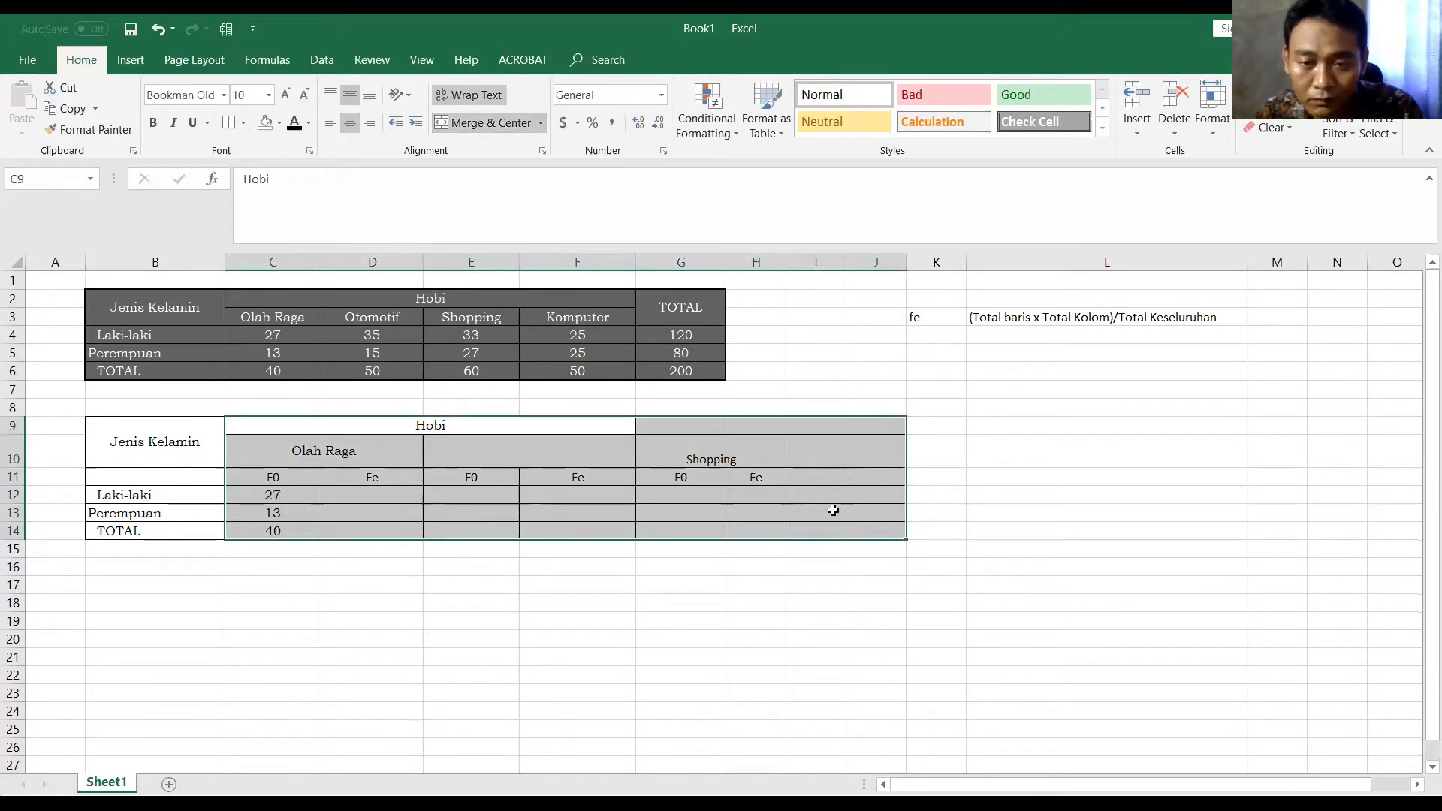
{"action": "left_click", "coordinate": [833, 510]}
{"action": "left_click_drag", "start_coordinate": [406, 425], "coordinate": [931, 450]}
{"action": "left_click", "coordinate": [485, 123]}
{"action": "left_click", "coordinate": [484, 122]}
Merge and center K9:K10 beside the Hobi header and enter the heading Total
{"action": "left_click", "coordinate": [447, 122]}
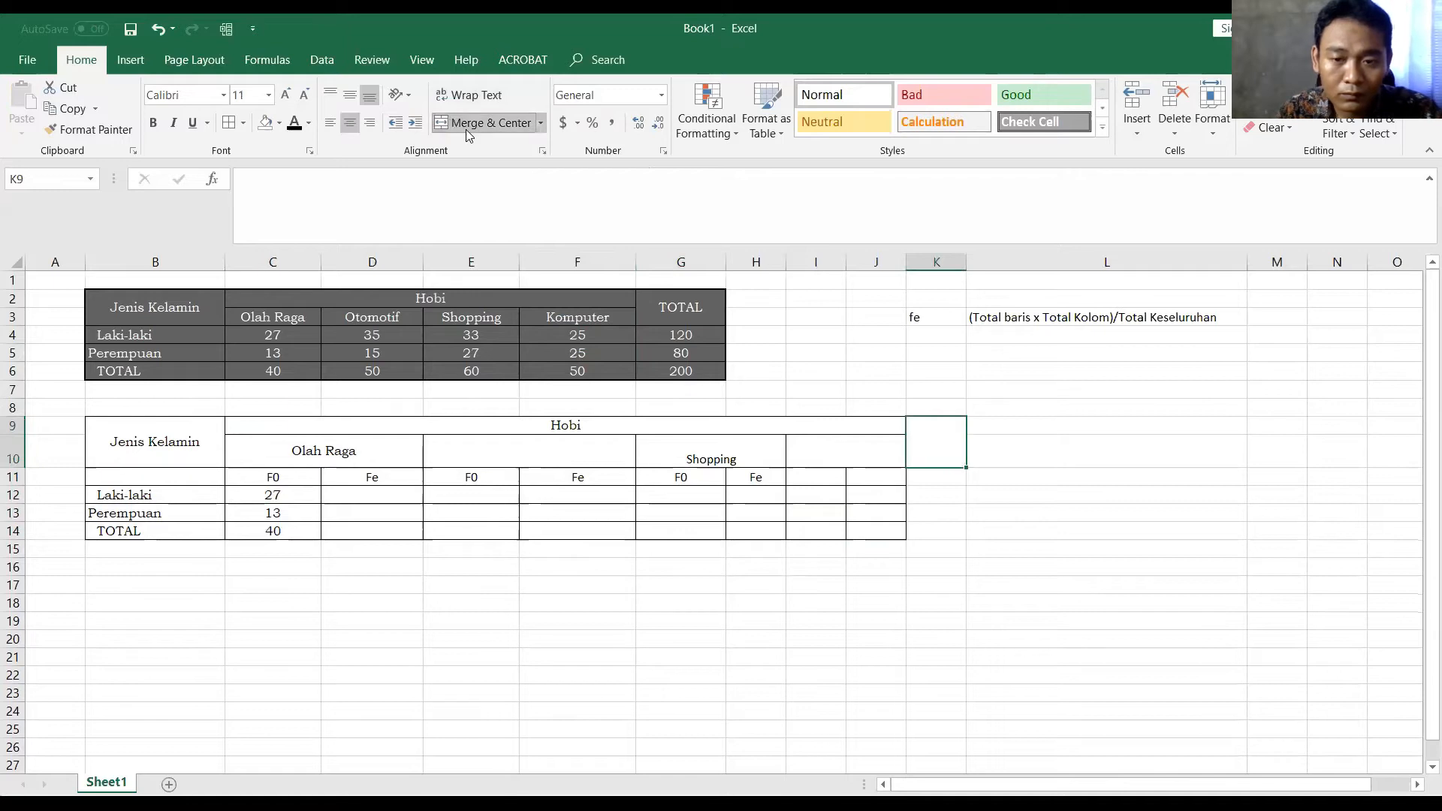
{"action": "type", "text": "Total"}
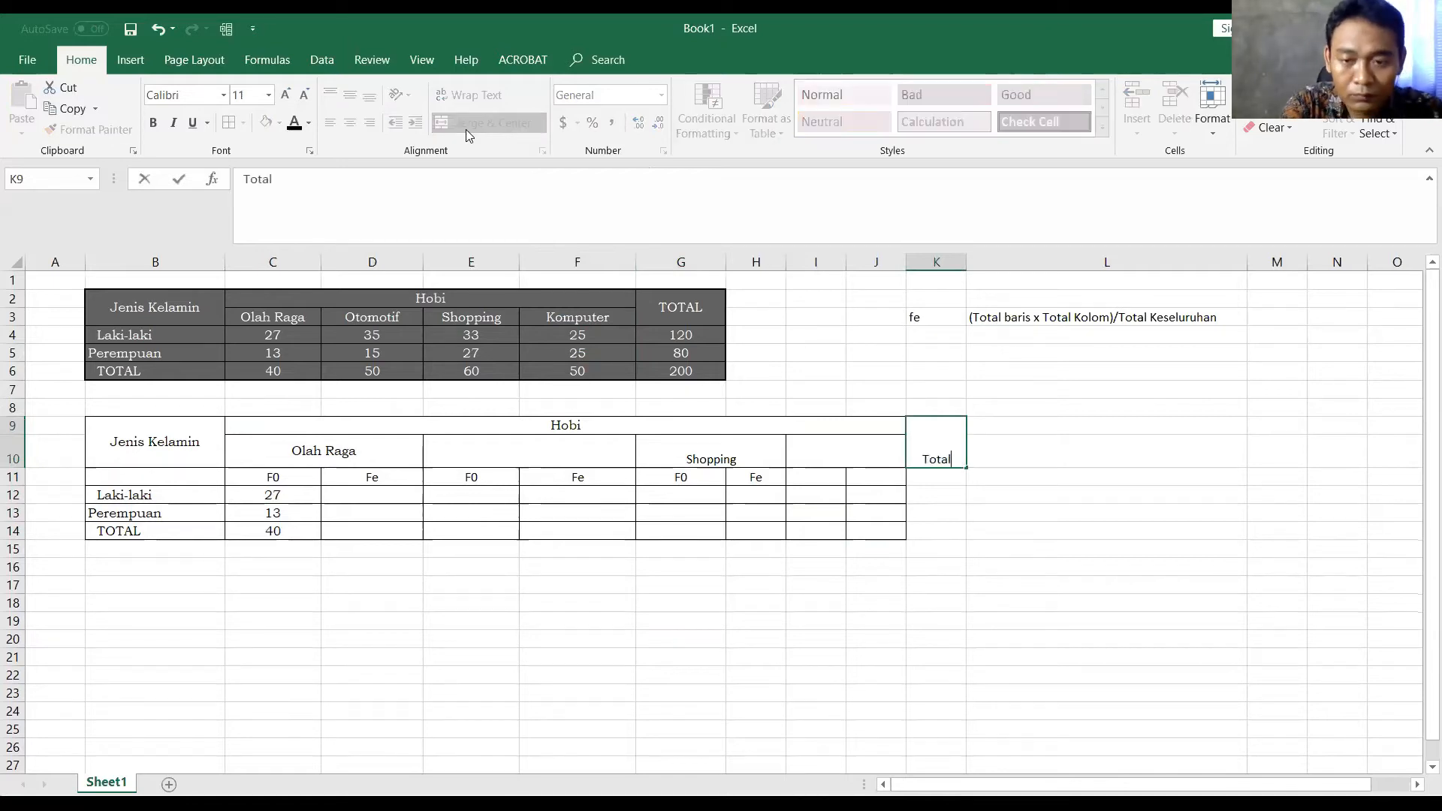
{"action": "left_click", "coordinate": [865, 546]}
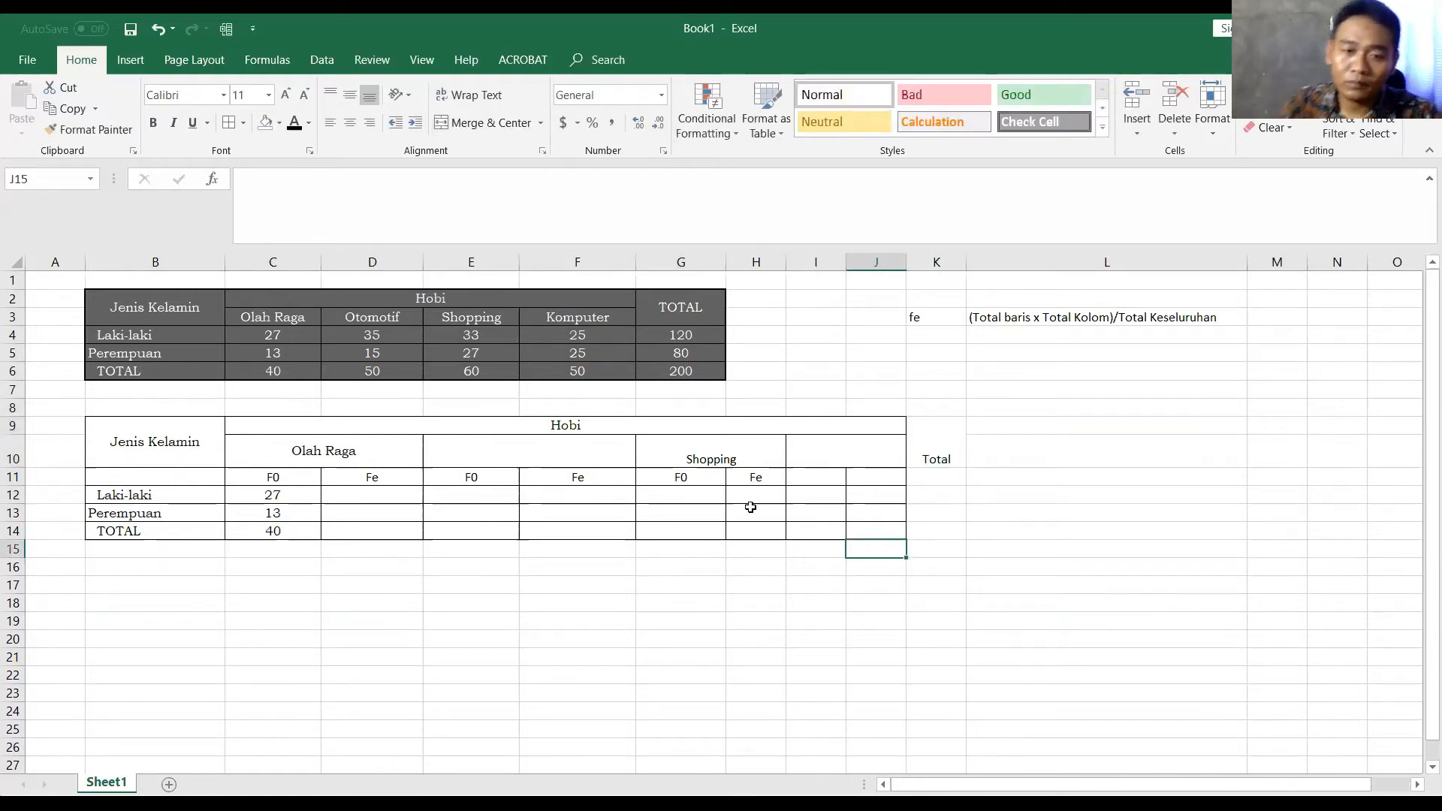
Set the font color of the Komputer header in I10 and the Otomotif header in E10 to black
{"action": "left_click", "coordinate": [826, 461]}
{"action": "left_click", "coordinate": [293, 122]}
{"action": "left_click", "coordinate": [554, 438]}
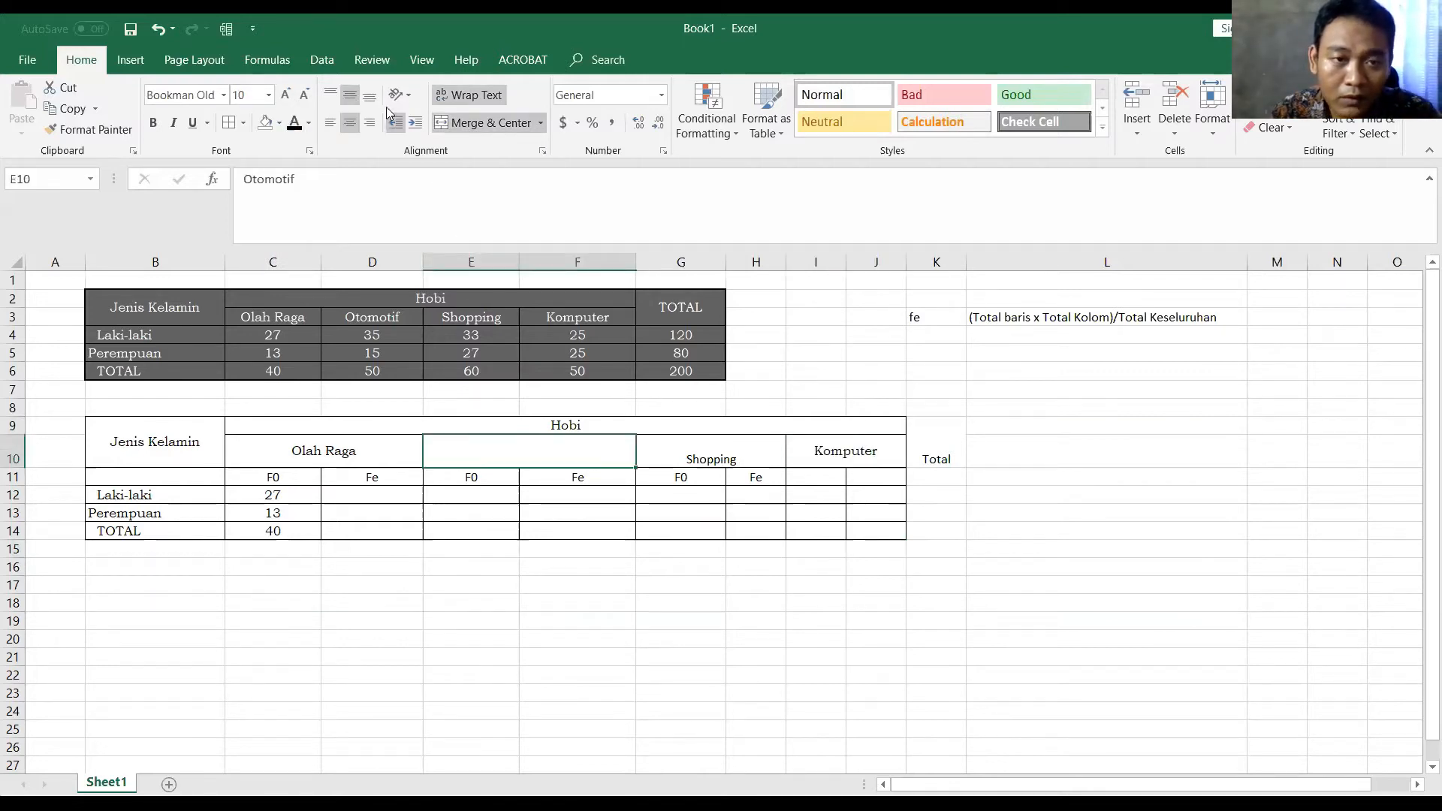
{"action": "left_click", "coordinate": [293, 123]}
{"action": "left_click_drag", "start_coordinate": [708, 593], "coordinate": [709, 605]}
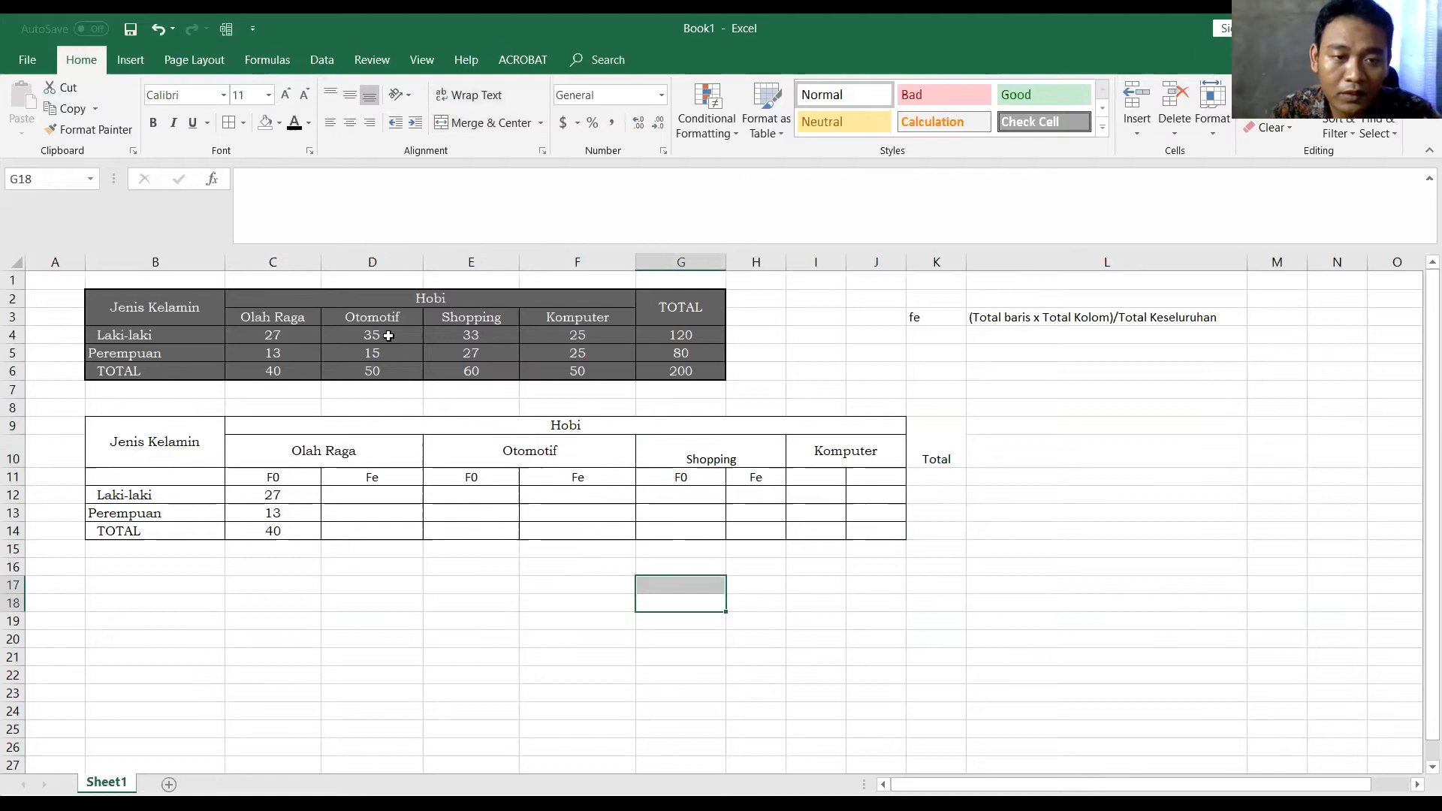
Copy the Otomotif values from D4:D6 into E12:E14 of the second table
{"action": "left_click_drag", "start_coordinate": [374, 335], "coordinate": [383, 372]}
{"action": "key", "text": "ctrl+c"}
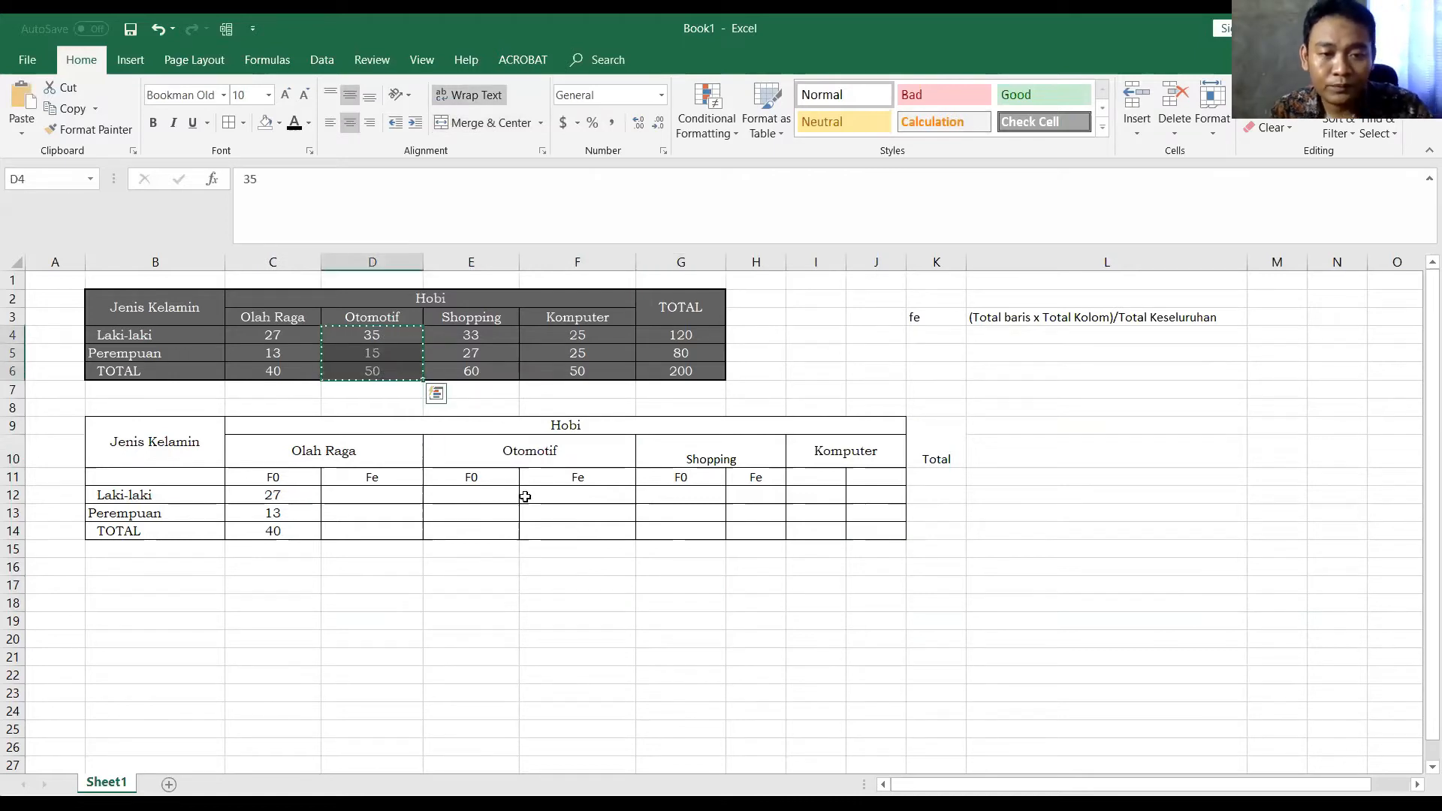
{"action": "left_click", "coordinate": [498, 494]}
{"action": "key", "text": "ctrl+v"}
Copy the Shopping values from E4:E6 into G12:G14 of the second table
{"action": "left_click", "coordinate": [685, 494]}
{"action": "left_click", "coordinate": [464, 345]}
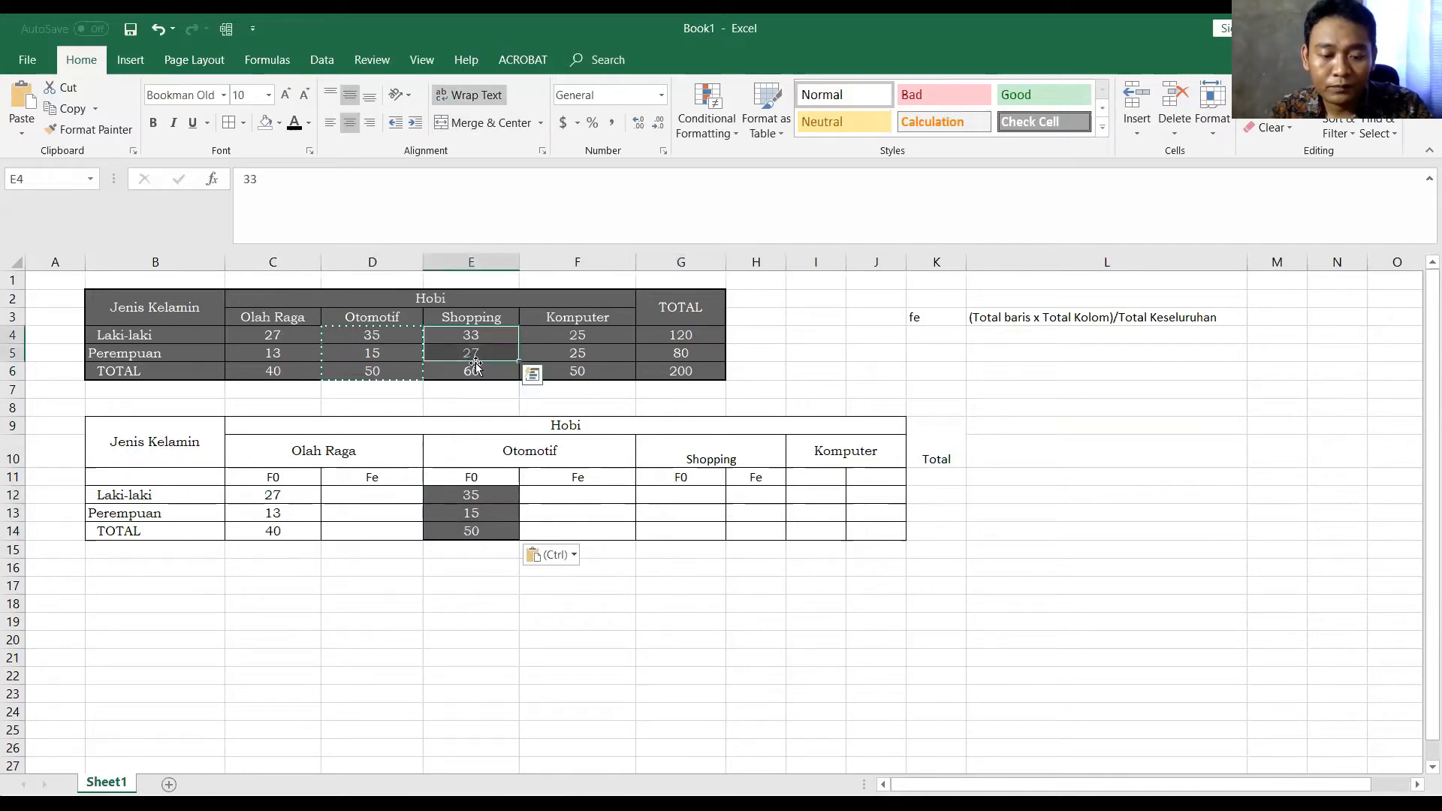
{"action": "left_click", "coordinate": [495, 403]}
{"action": "left_click_drag", "start_coordinate": [476, 343], "coordinate": [472, 371]}
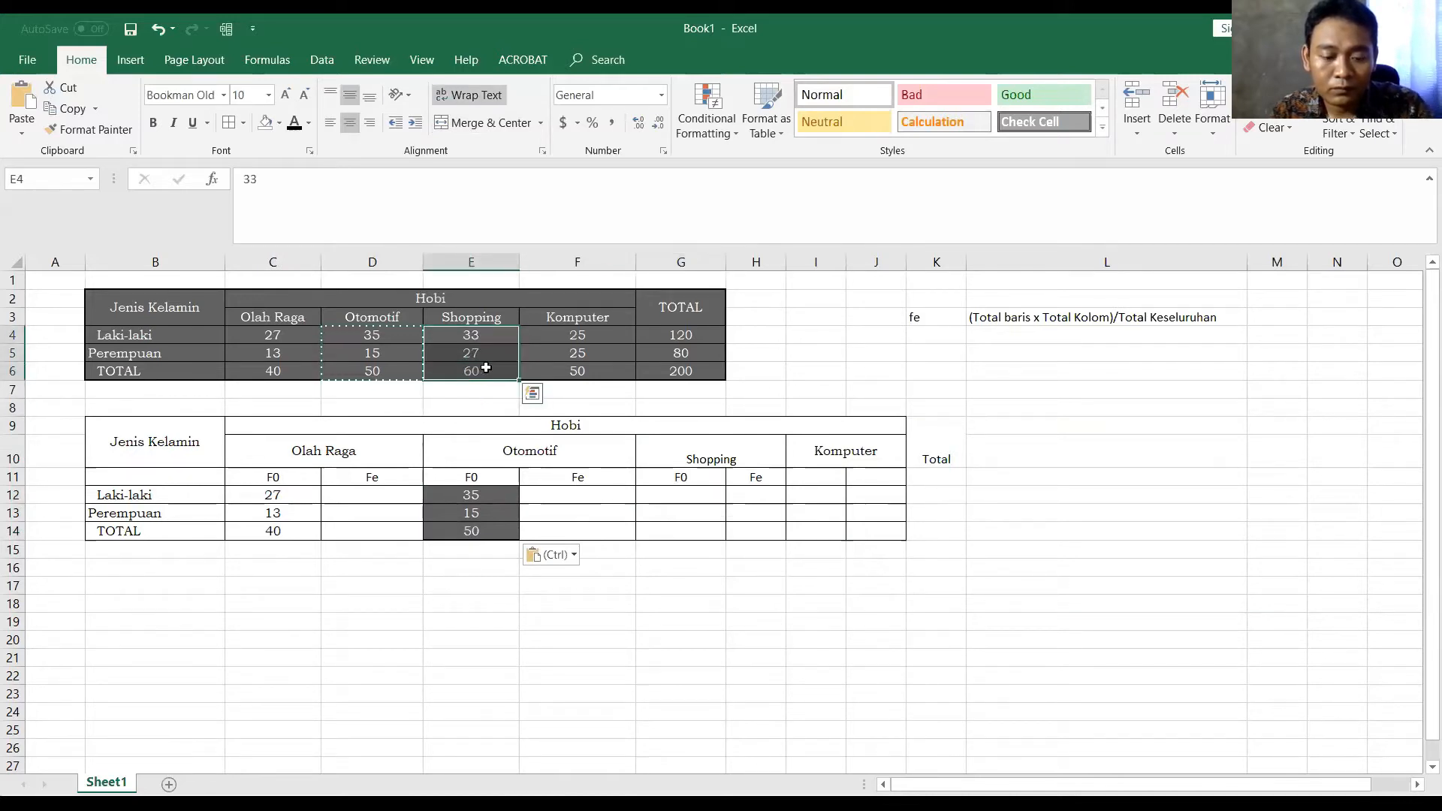
{"action": "key", "text": "ctrl+c"}
{"action": "left_click", "coordinate": [678, 496]}
{"action": "key", "text": "ctrl+v"}
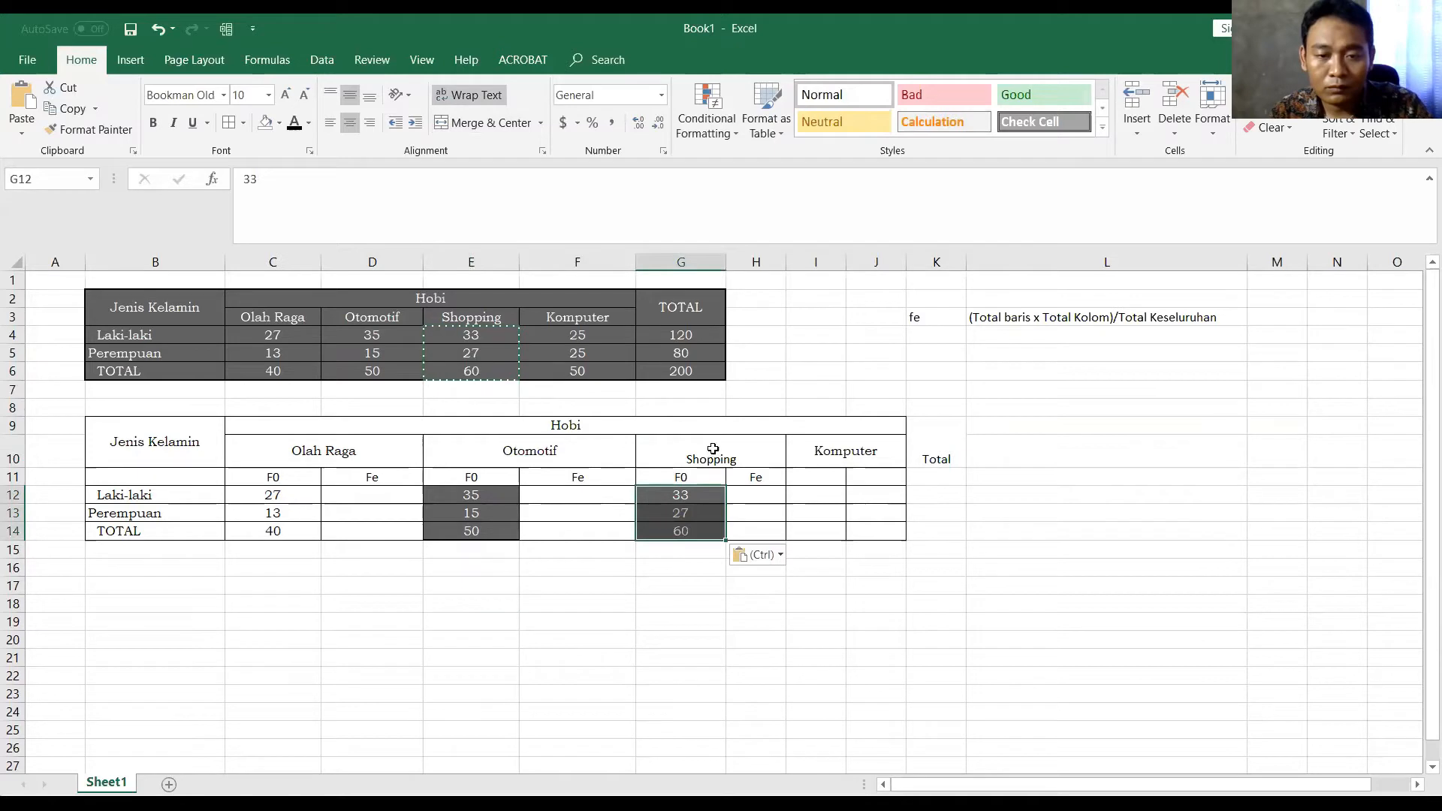
Set the font color of the Komputer values in I12:I14 to black
{"action": "left_click_drag", "start_coordinate": [808, 494], "coordinate": [803, 528]}
{"action": "left_click", "coordinate": [294, 124]}
{"action": "left_click", "coordinate": [812, 474]}
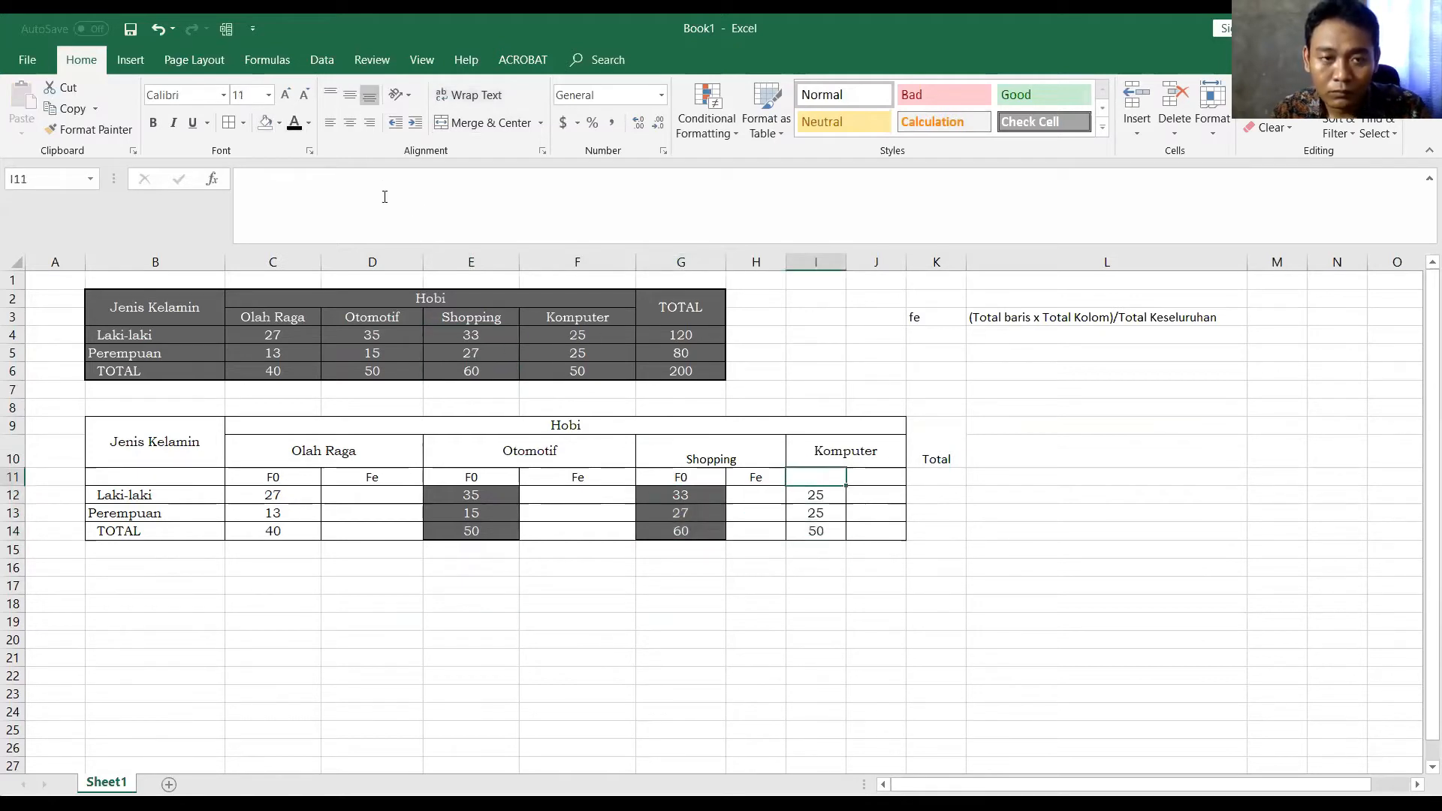
Copy the F0 and Fe headings from G11:H11 to I11:J11 under Komputer
{"action": "left_click_drag", "start_coordinate": [681, 477], "coordinate": [747, 477]}
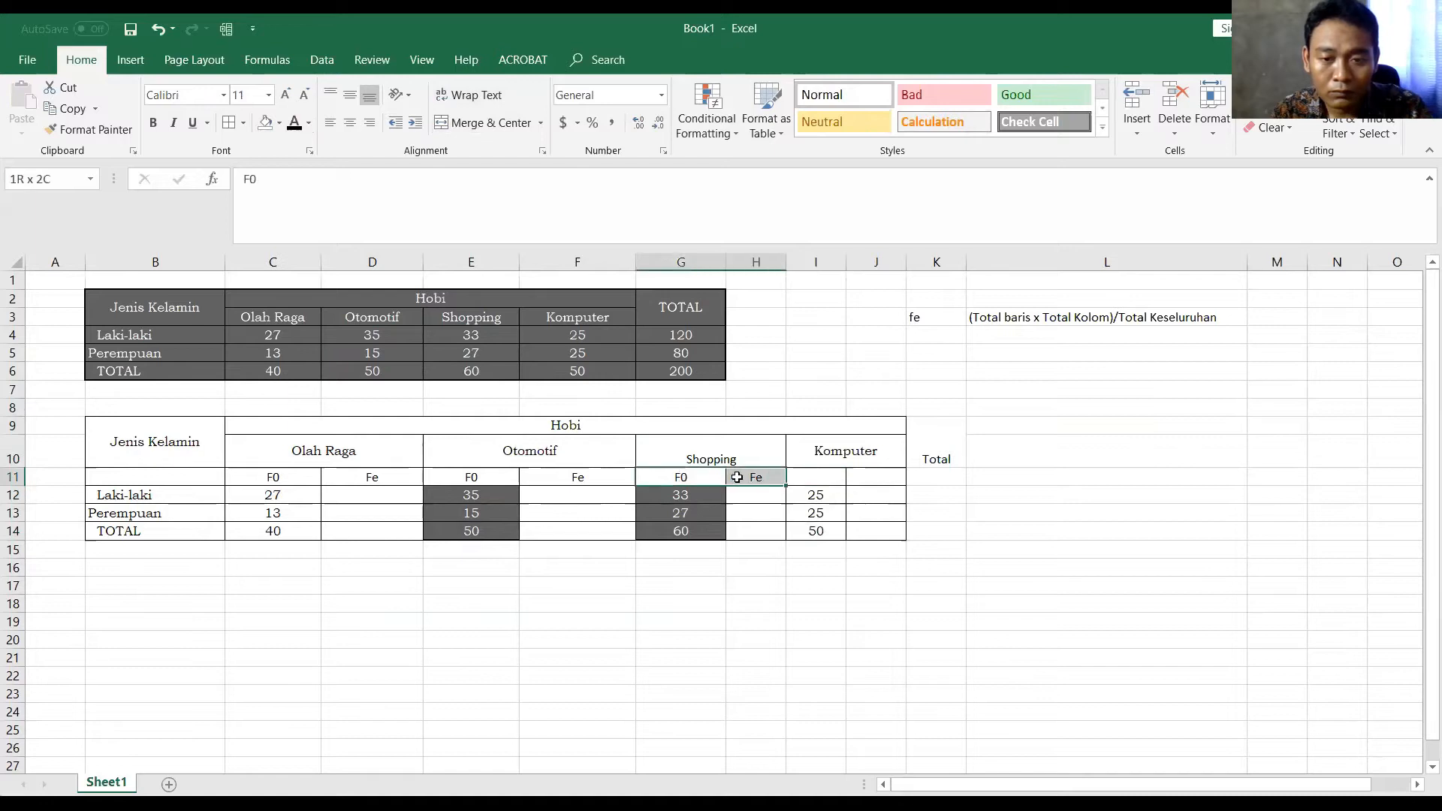
{"action": "key", "text": "ctrl+c"}
{"action": "left_click", "coordinate": [837, 484]}
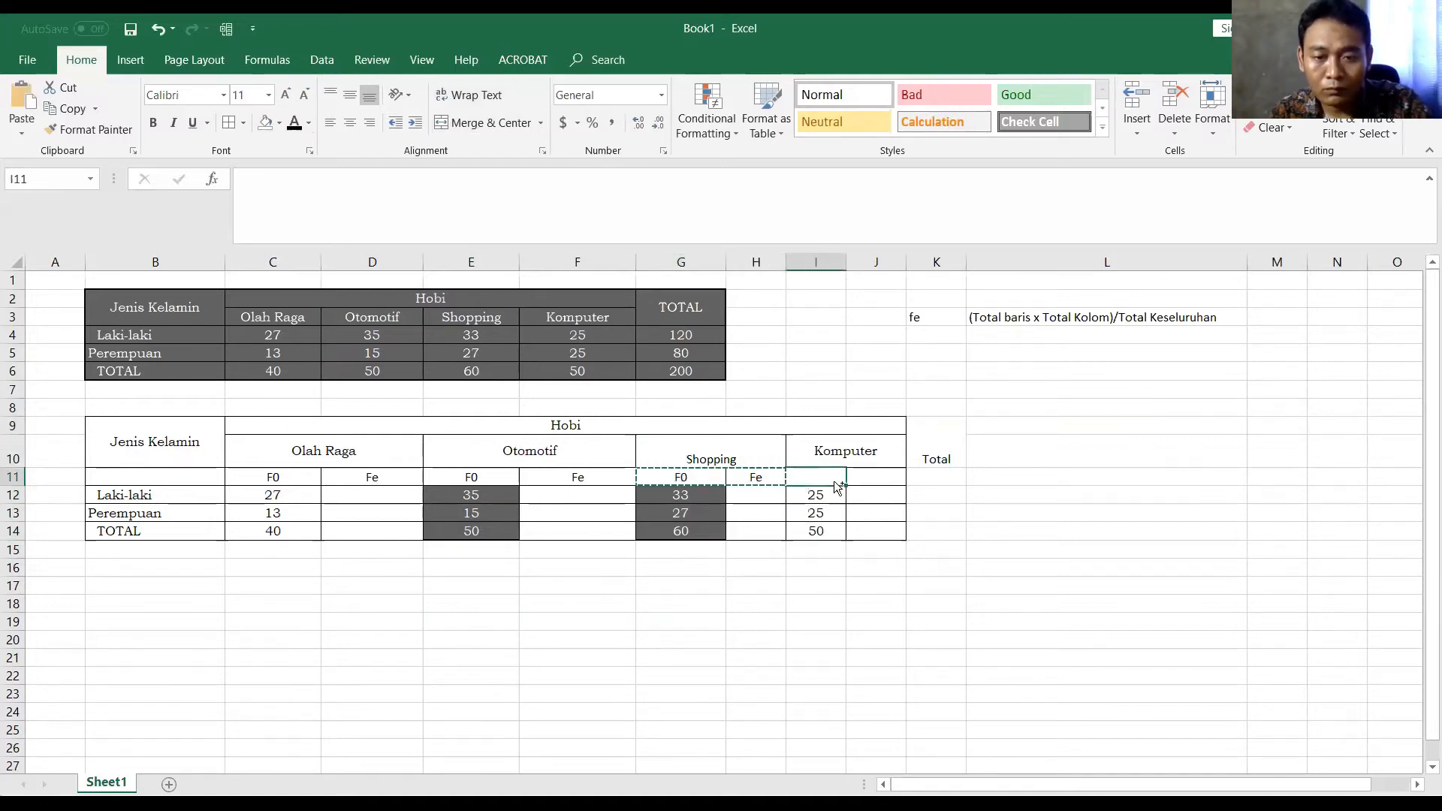
{"action": "key", "text": "ctrl+v"}
{"action": "left_click", "coordinate": [882, 571]}
Remove the dark fill from E12:G14 and set its font color to black
{"action": "left_click_drag", "start_coordinate": [484, 498], "coordinate": [685, 529]}
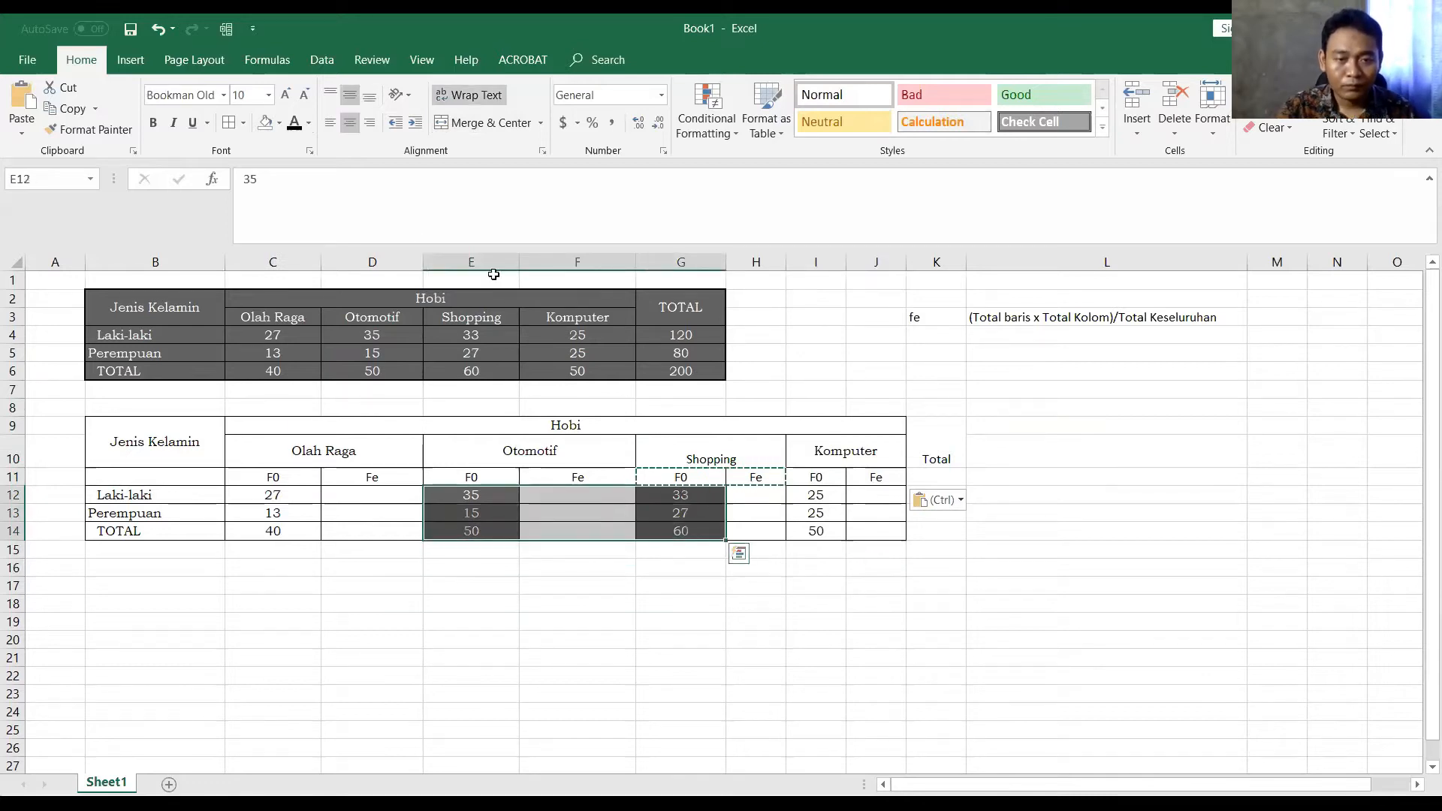
{"action": "left_click", "coordinate": [267, 125]}
{"action": "left_click", "coordinate": [292, 122]}
{"action": "left_click", "coordinate": [667, 655]}
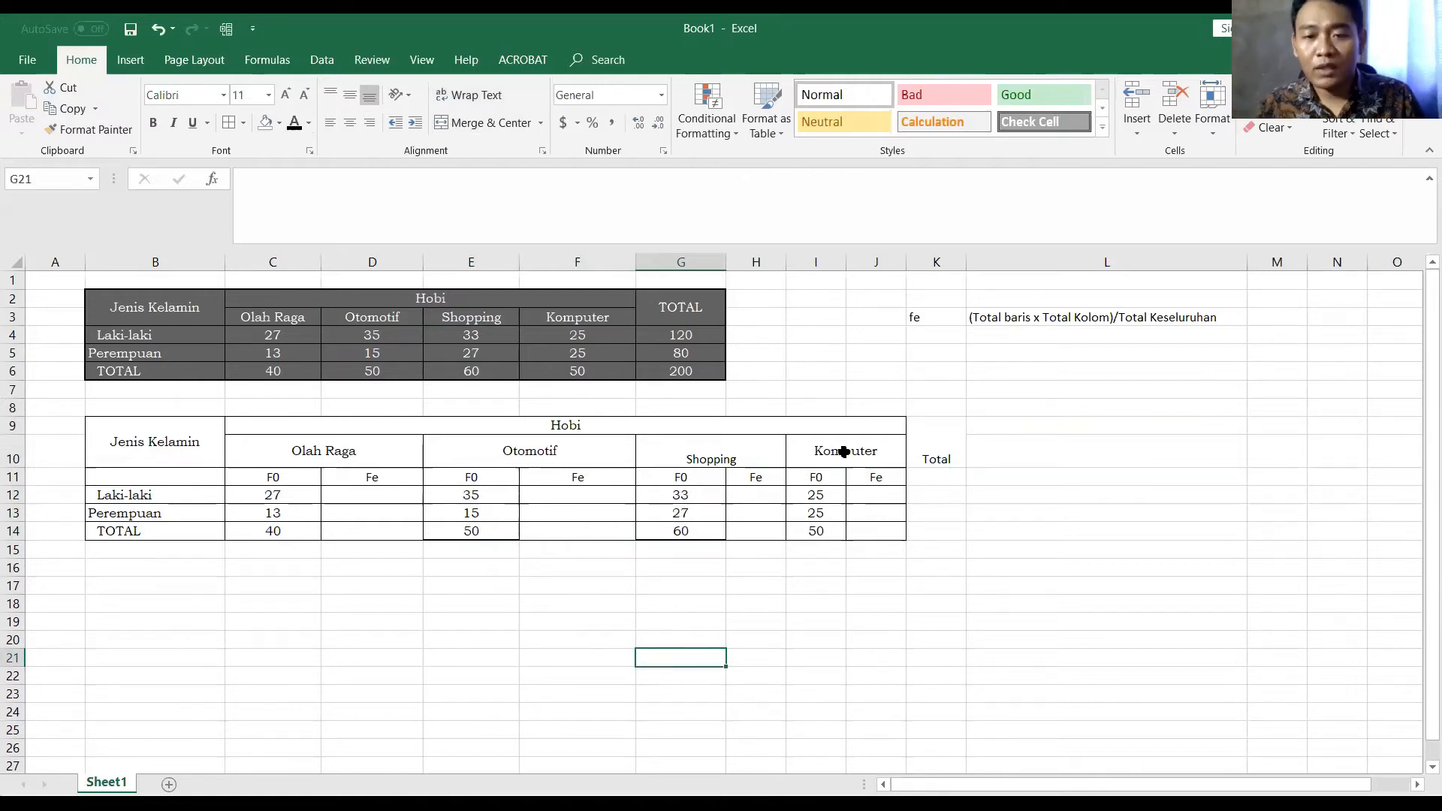
Apply all borders to the whole second table, B9:K14, including the Total column
{"action": "left_click_drag", "start_coordinate": [109, 420], "coordinate": [929, 523]}
{"action": "left_click", "coordinate": [229, 123]}
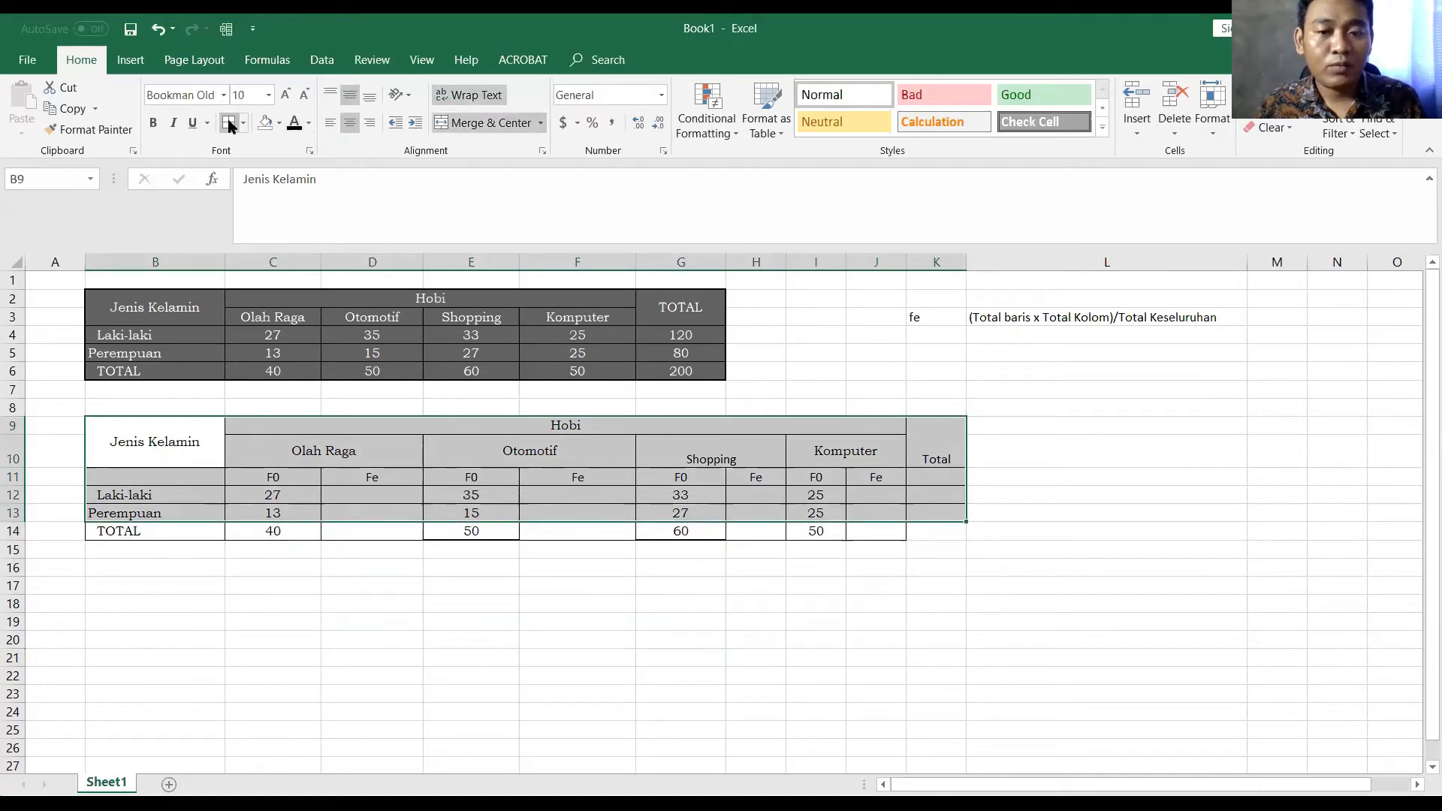
{"action": "left_click_drag", "start_coordinate": [155, 424], "coordinate": [921, 525]}
{"action": "left_click", "coordinate": [229, 123]}
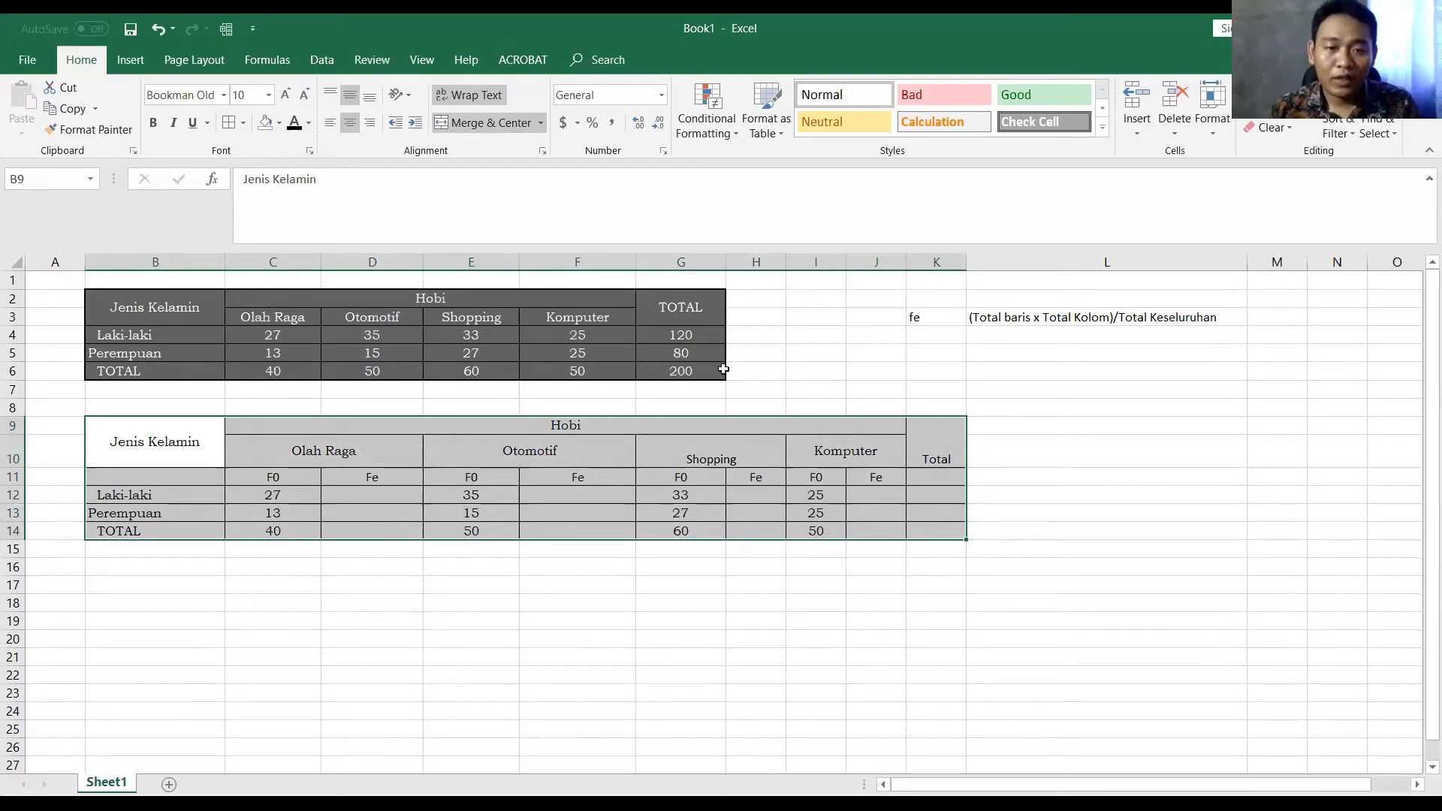
Copy the row totals in G4:G6 of the first table to the clipboard
{"action": "left_click", "coordinate": [705, 370]}
{"action": "left_click_drag", "start_coordinate": [699, 339], "coordinate": [689, 372]}
{"action": "key", "text": "ctrl+c"}
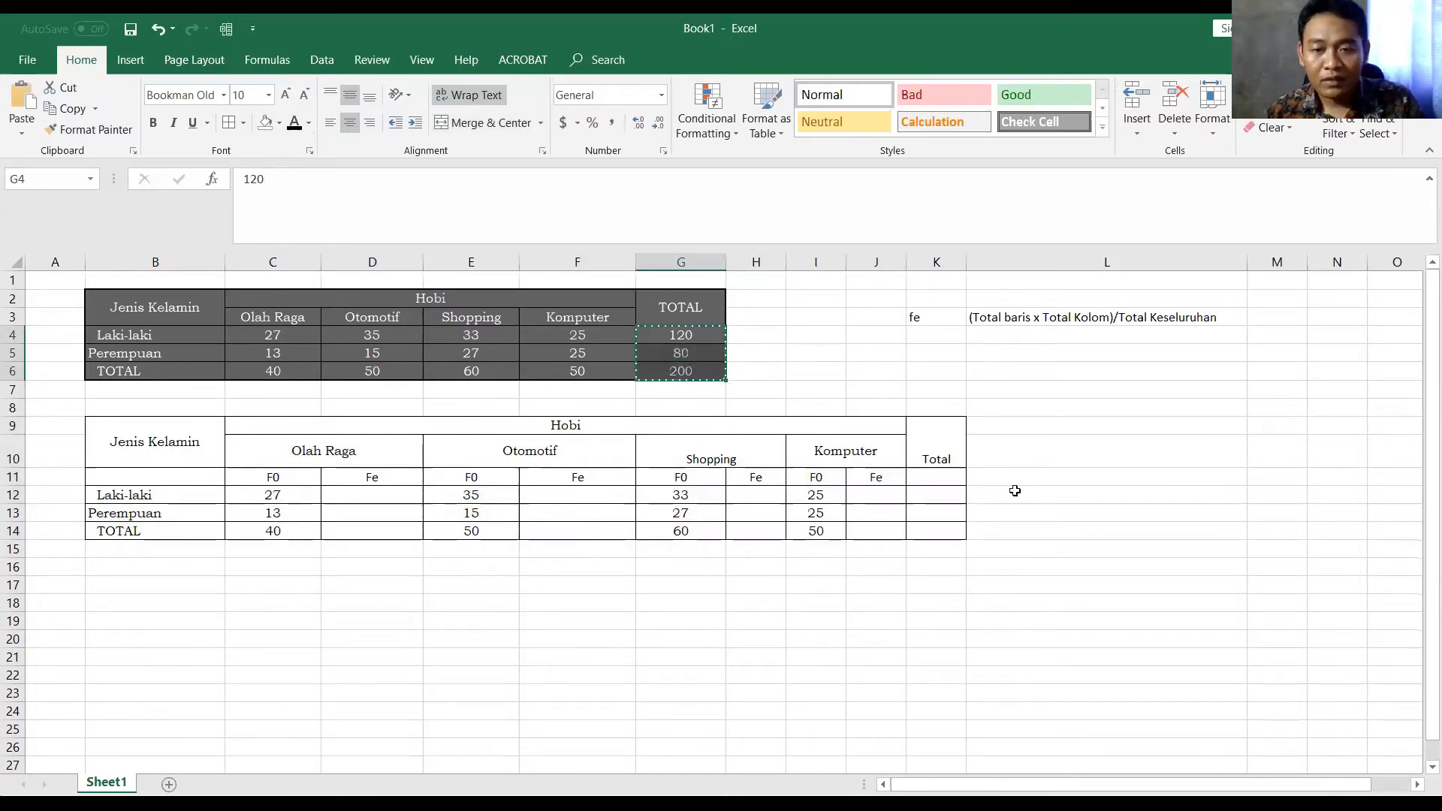
{"action": "left_click", "coordinate": [934, 477]}
{"action": "key", "text": "ctrl+v"}
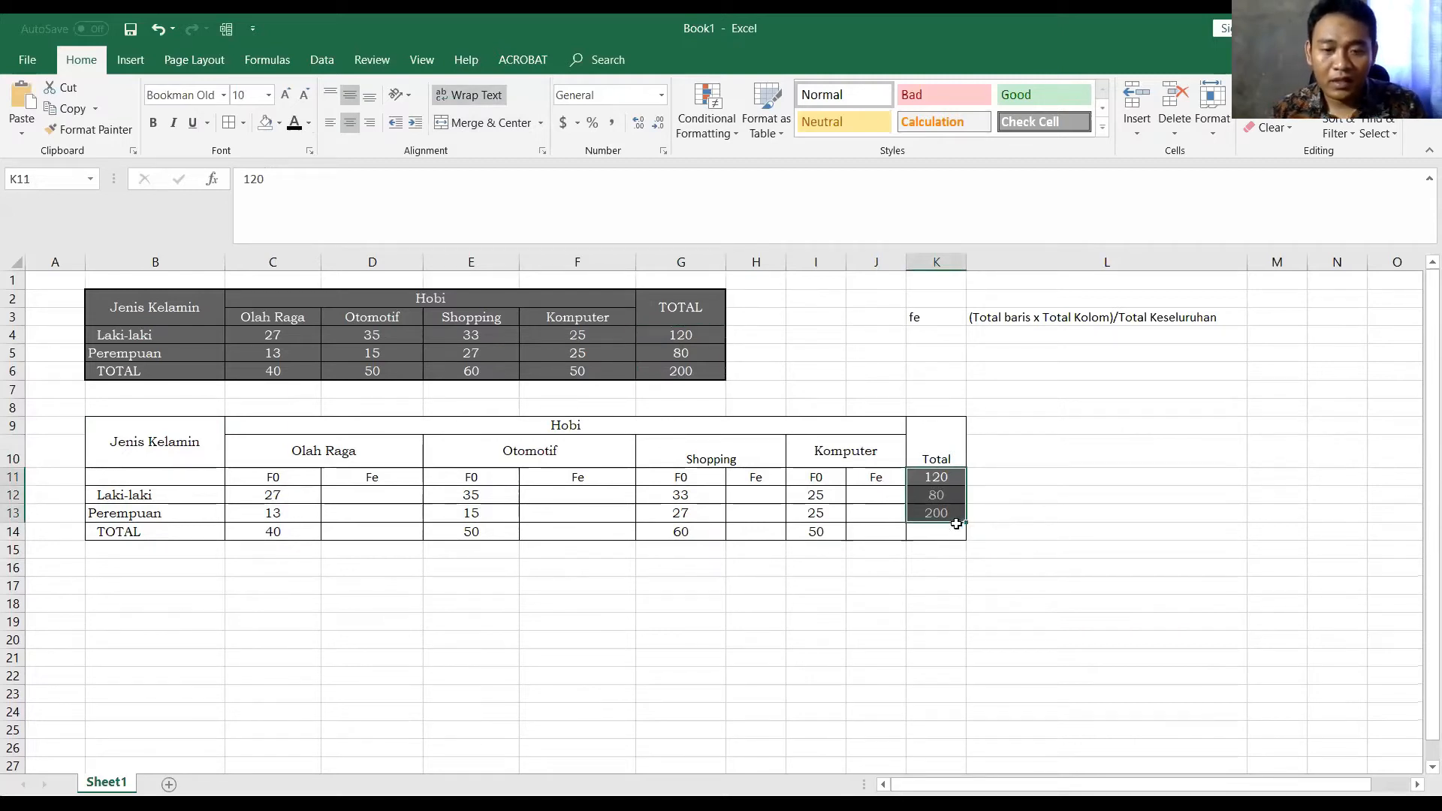
{"action": "key", "text": "ctrl+z"}
Paste the copied row totals into K12:K14 of the second table's Total column
{"action": "left_click", "coordinate": [950, 493]}
{"action": "key", "text": "ctrl+v"}
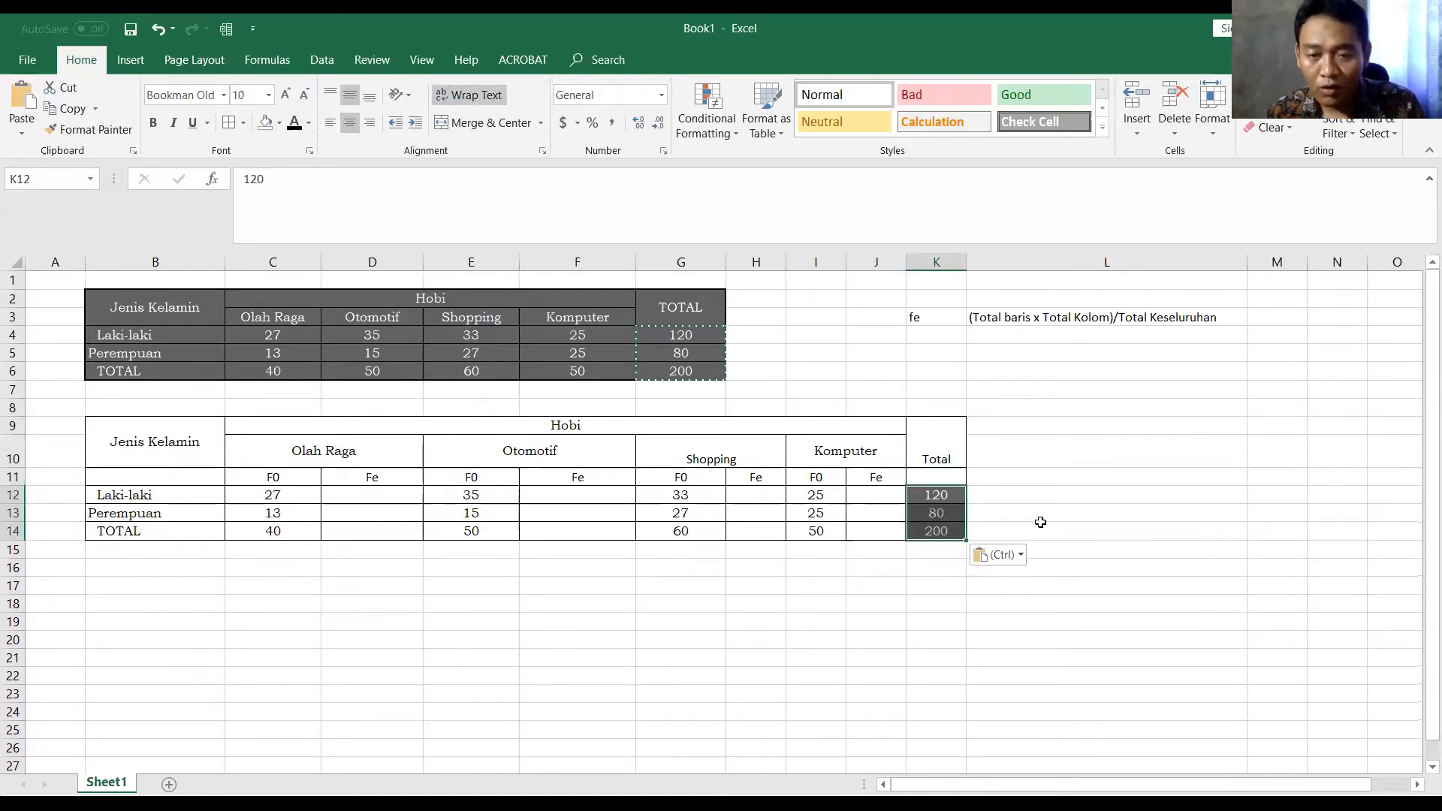
{"action": "left_click", "coordinate": [1035, 517]}
{"action": "left_click", "coordinate": [987, 476]}
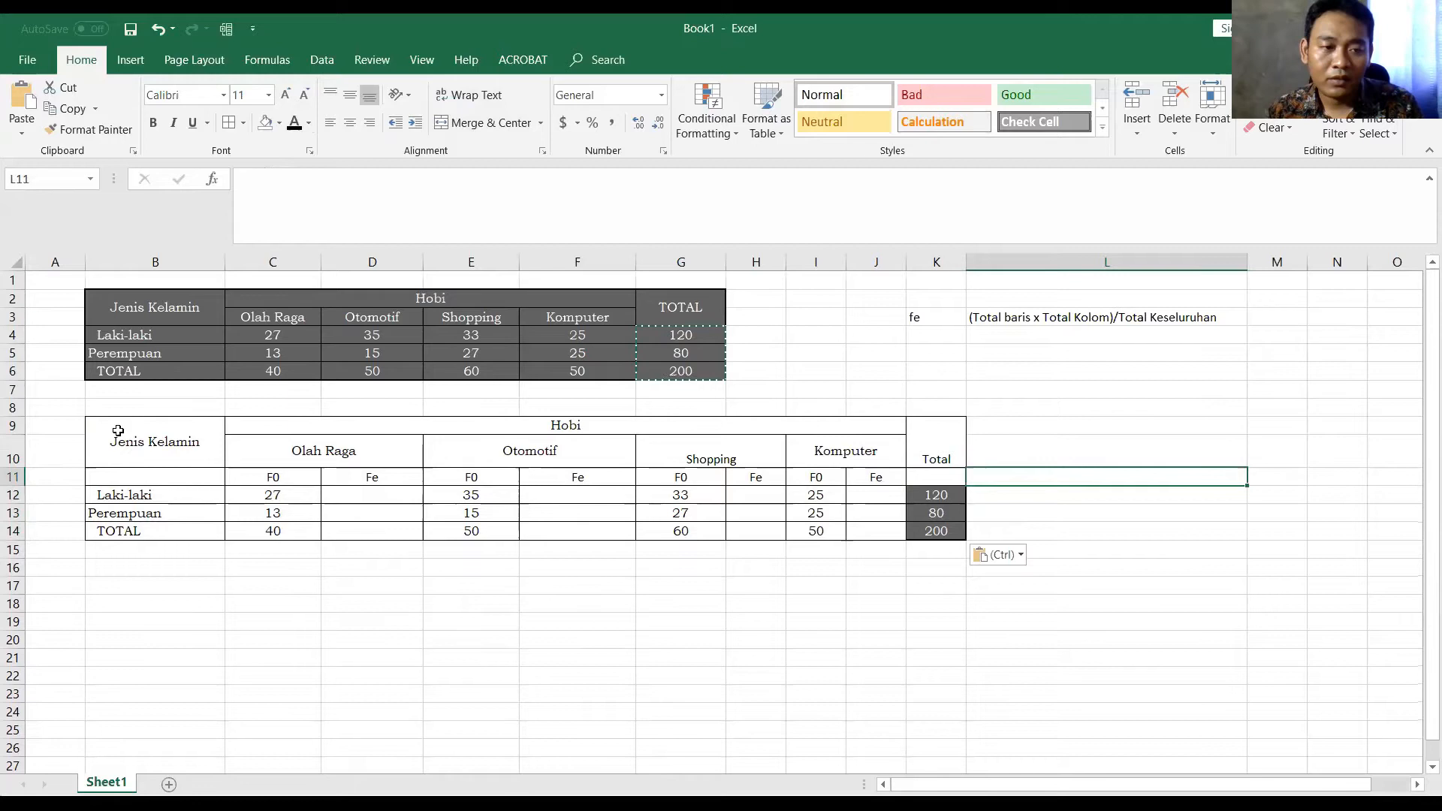
{"action": "left_click", "coordinate": [1007, 409]}
{"action": "left_click", "coordinate": [975, 428]}
{"action": "left_click", "coordinate": [985, 457]}
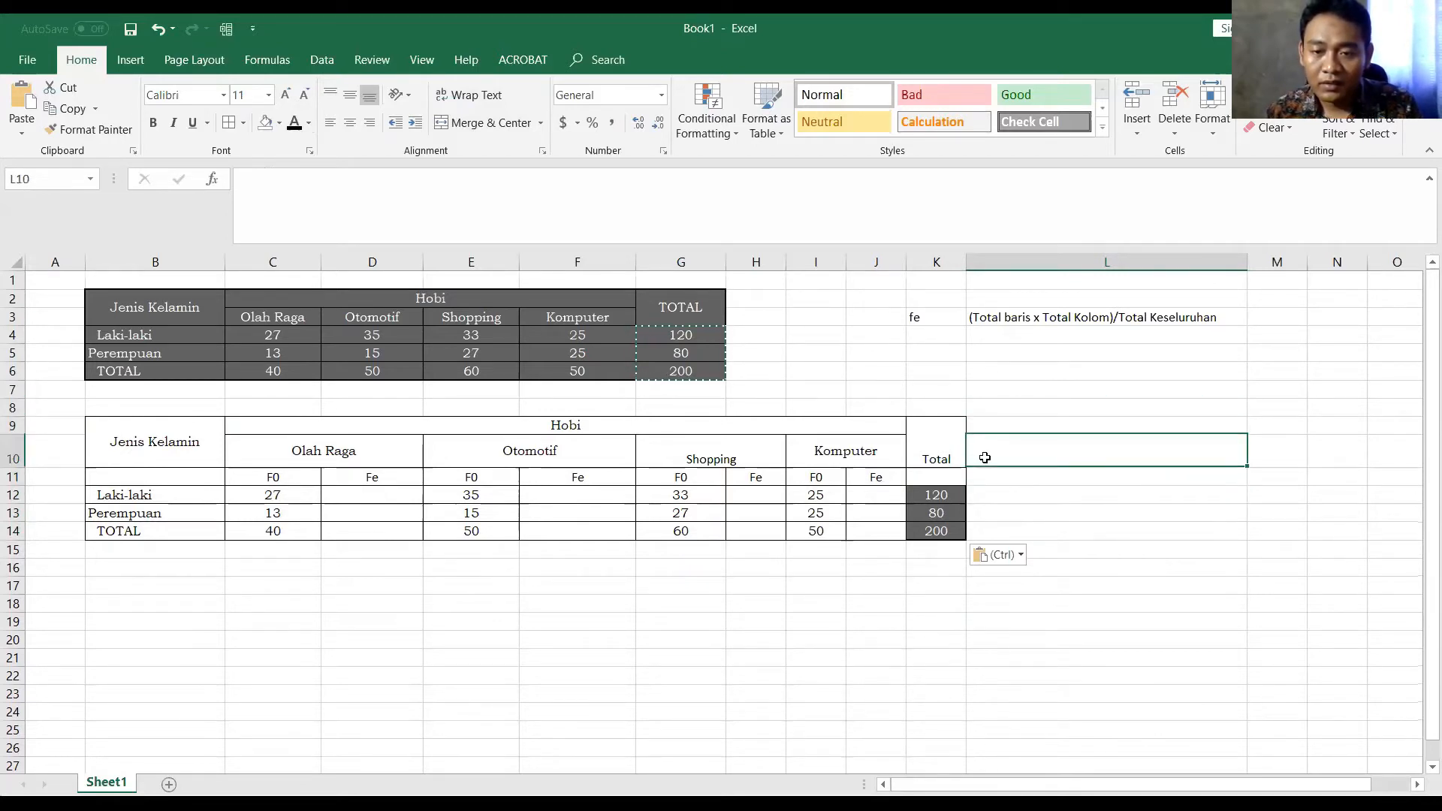
Enter the subheadings Fo in K11 and Fe in L11 for the Total section
{"action": "left_click", "coordinate": [950, 475]}
{"action": "type", "text": "Fo"}
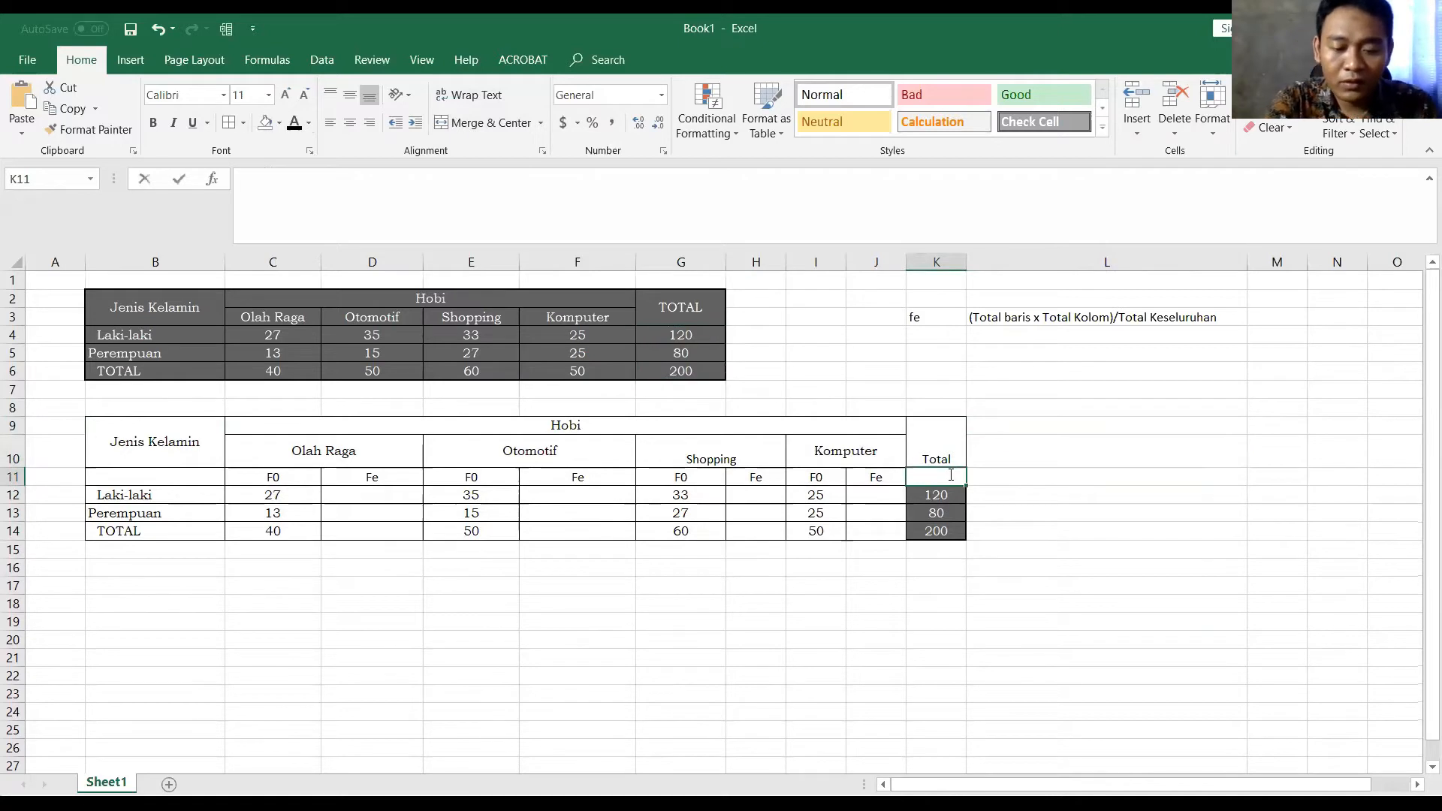
{"action": "left_click", "coordinate": [1027, 475]}
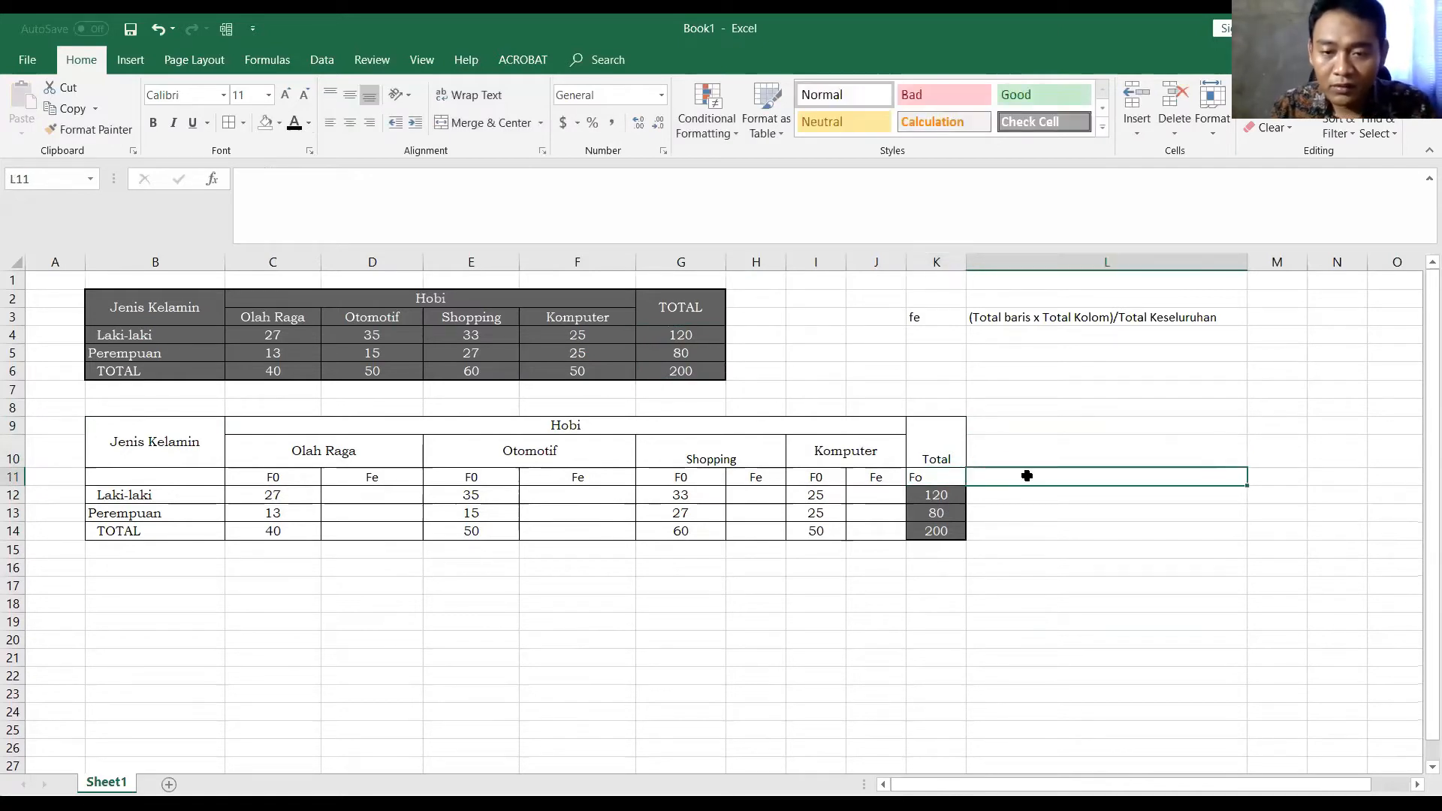
{"action": "type", "text": "Fe"}
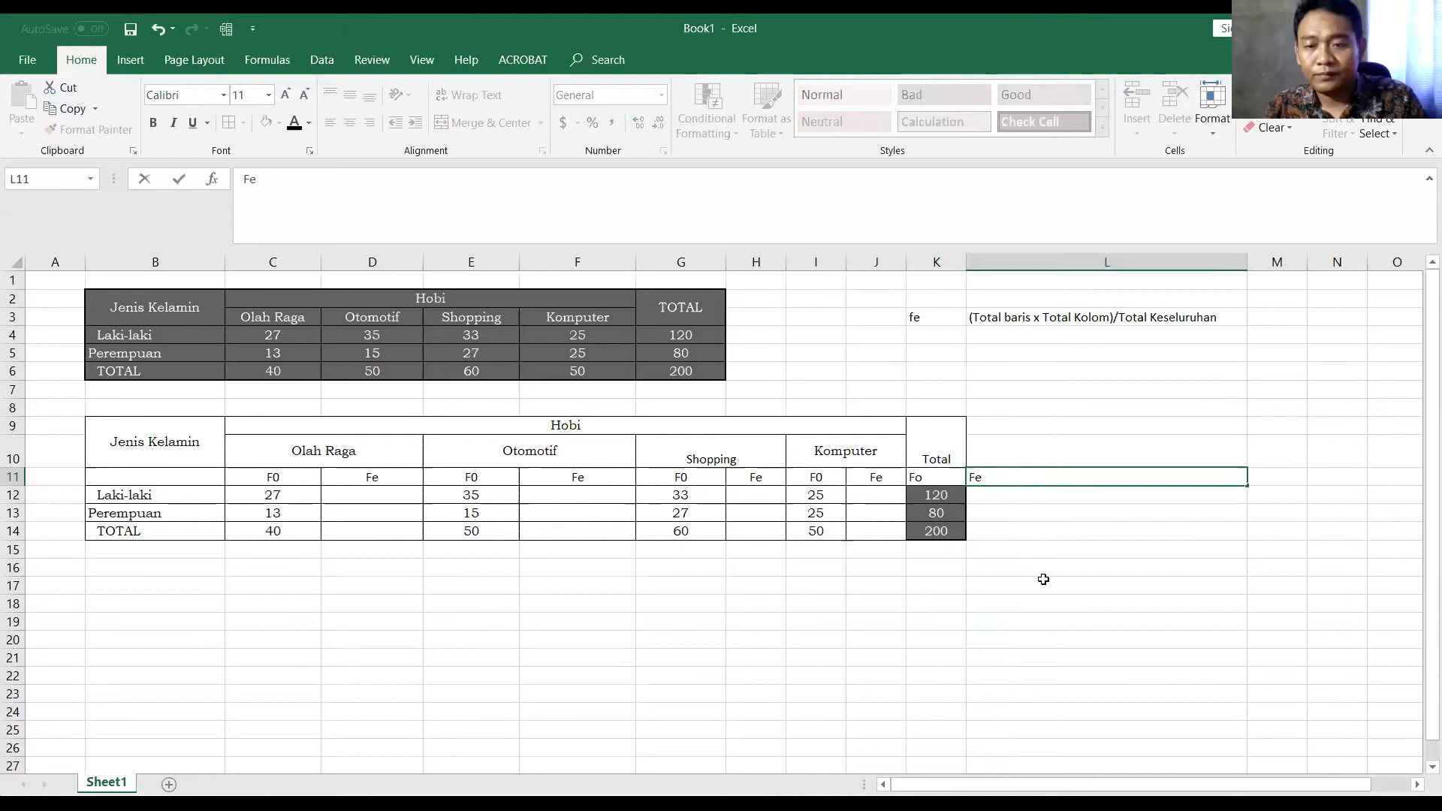
{"action": "left_click", "coordinate": [1044, 579]}
Format K9:L14 with all borders, no fill and black text
{"action": "left_click_drag", "start_coordinate": [921, 438], "coordinate": [1112, 535]}
{"action": "left_click", "coordinate": [229, 123]}
{"action": "left_click", "coordinate": [270, 124]}
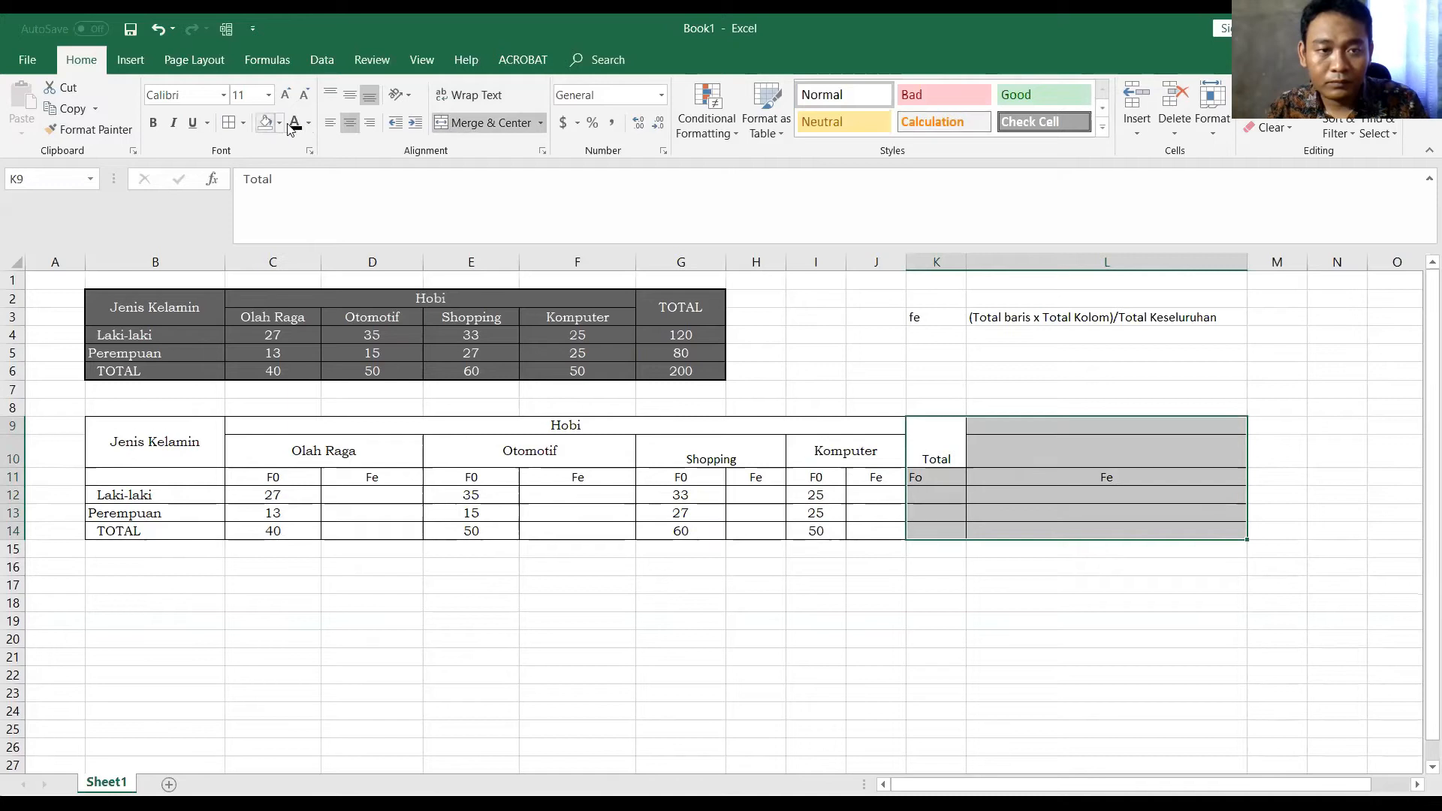
{"action": "left_click", "coordinate": [1040, 562]}
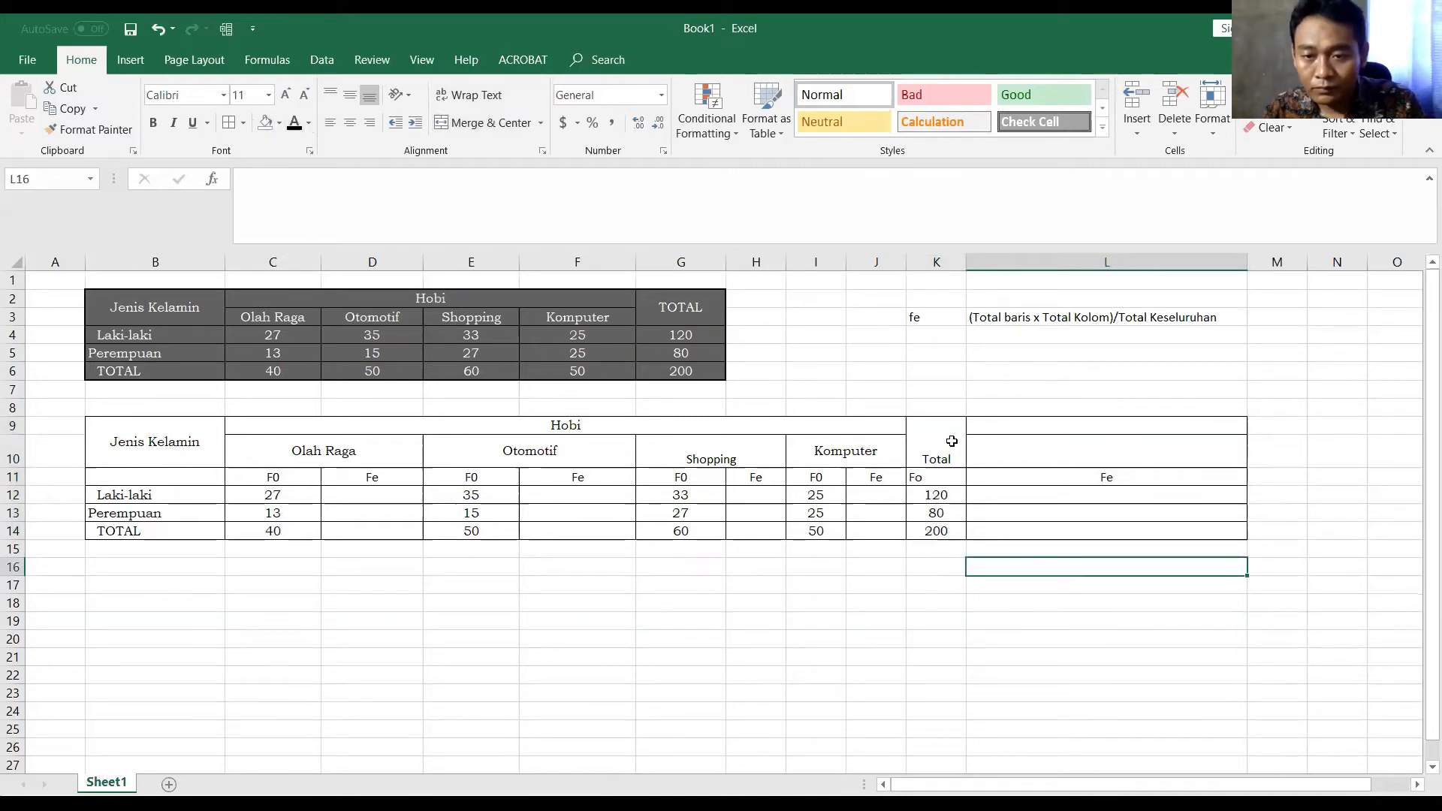
Merge the Total header across K9:L10 and center it horizontally and vertically
{"action": "left_click_drag", "start_coordinate": [952, 442], "coordinate": [1062, 444]}
{"action": "left_click", "coordinate": [514, 123]}
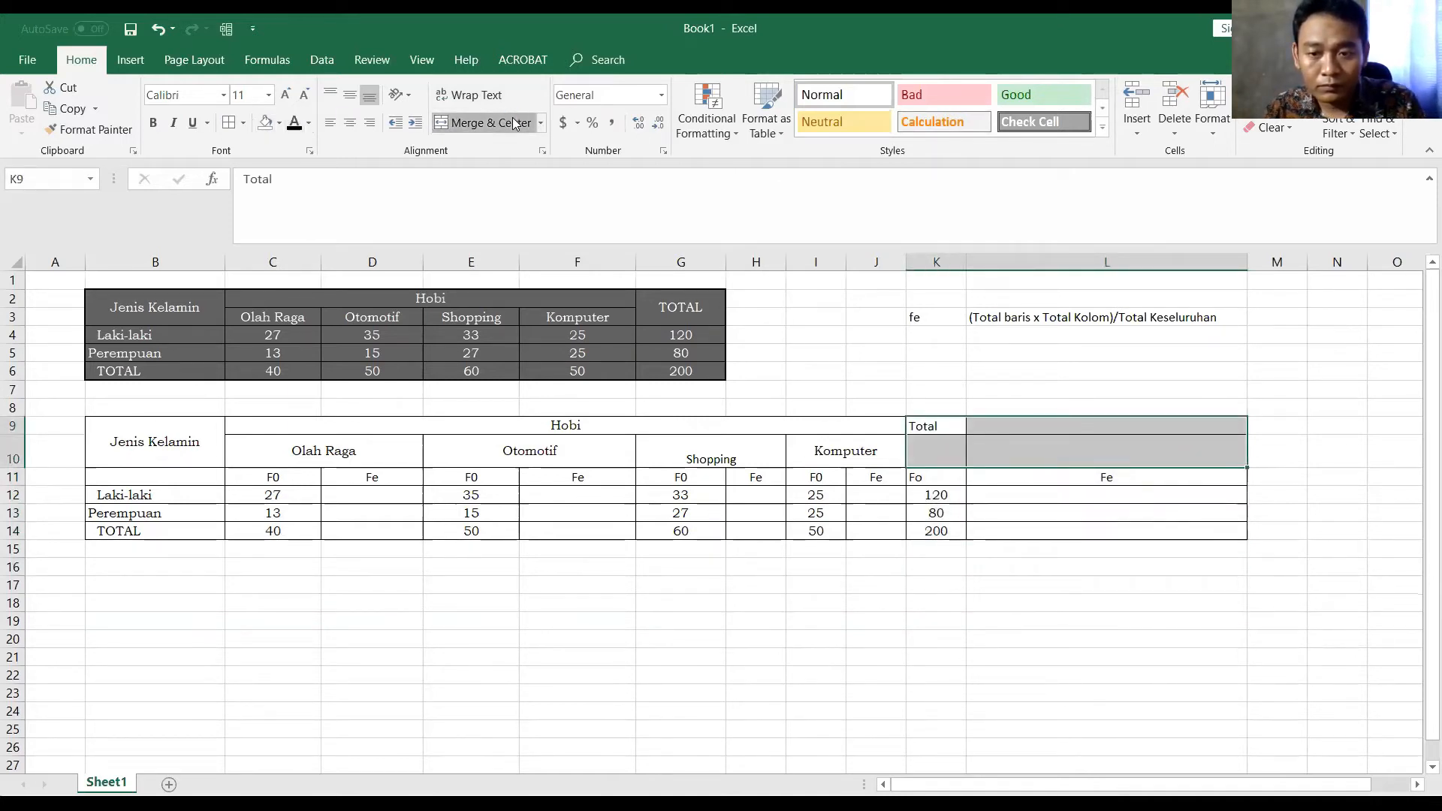
{"action": "left_click", "coordinate": [514, 123]}
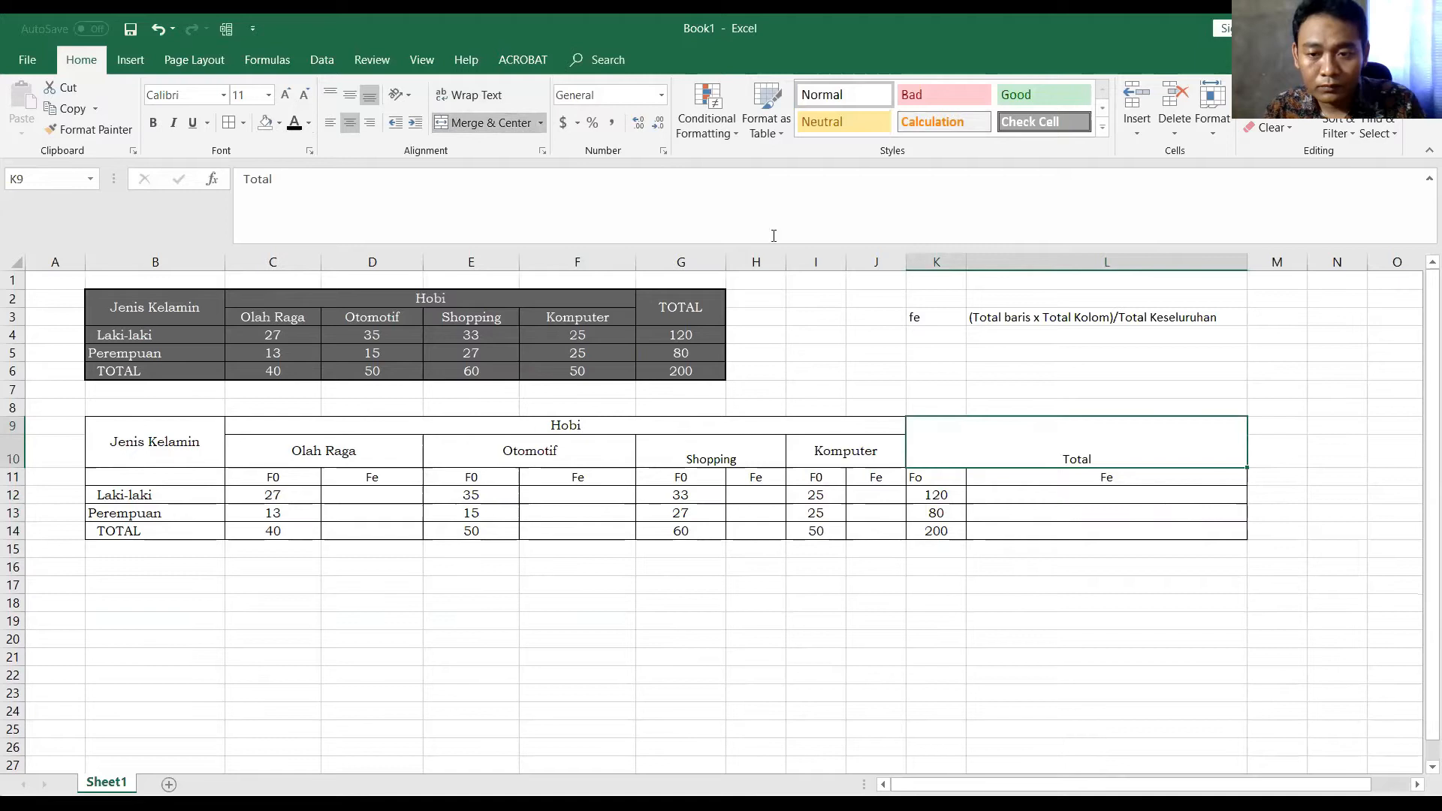
{"action": "left_click", "coordinate": [351, 98]}
{"action": "left_click", "coordinate": [331, 124]}
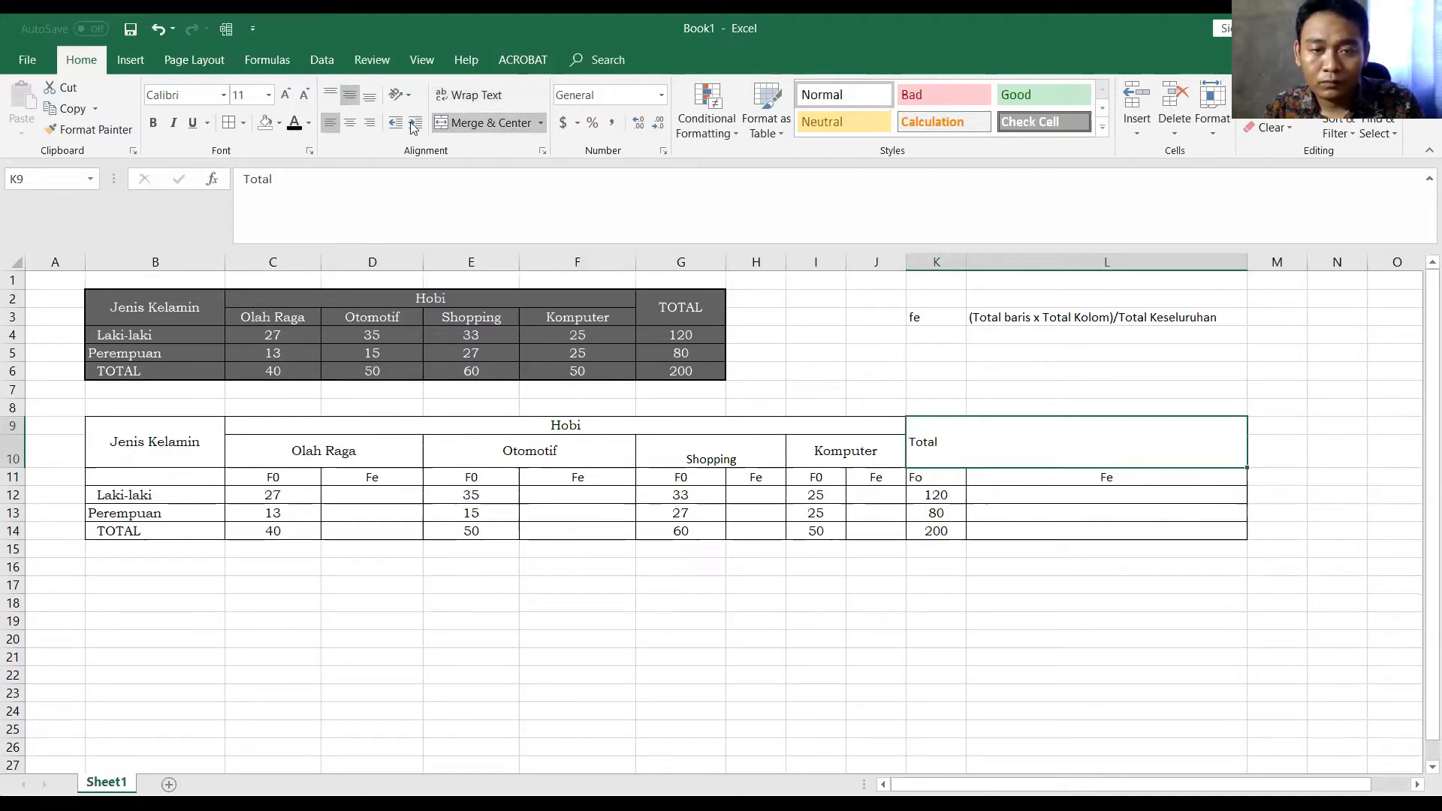
{"action": "left_click", "coordinate": [356, 124]}
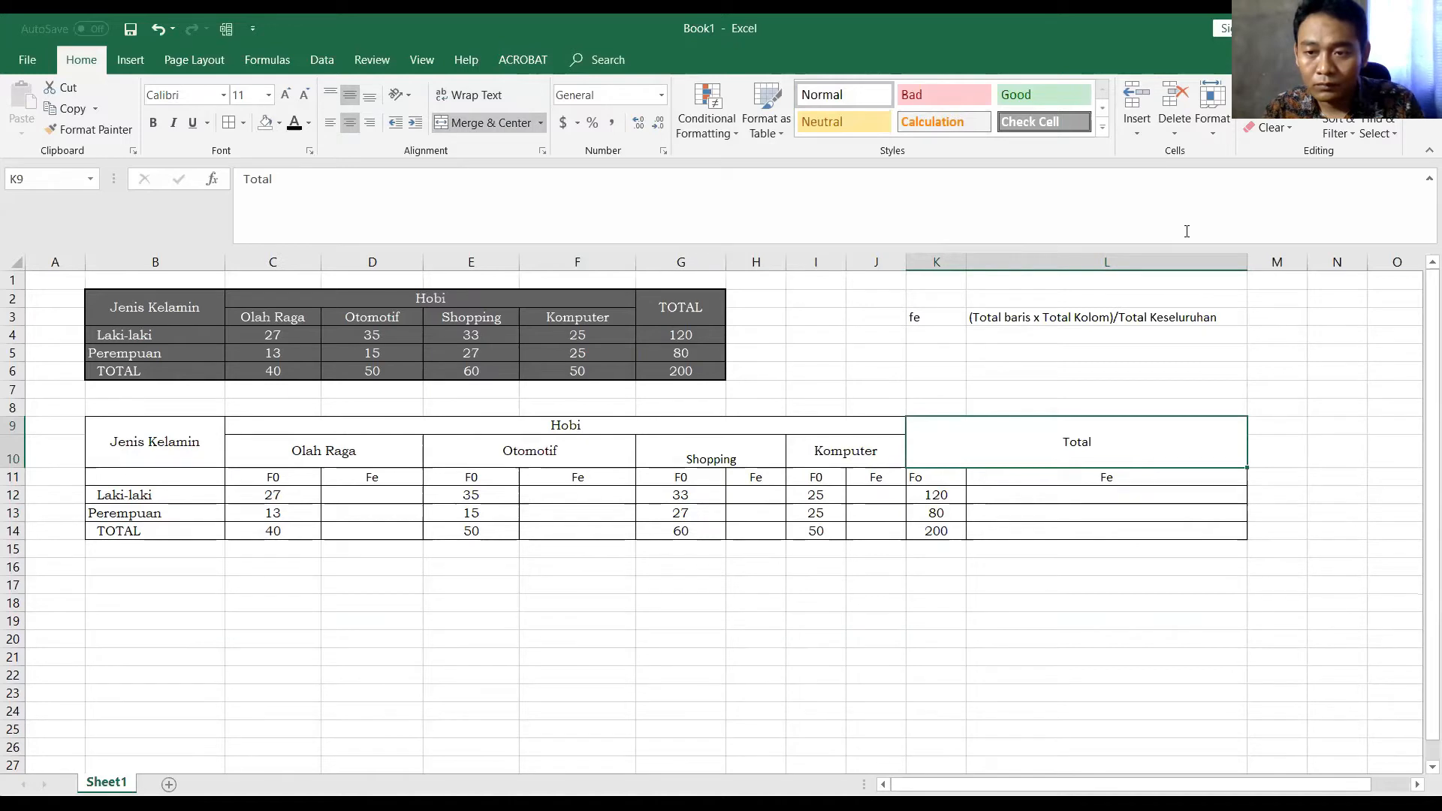
Narrow column L to suit the Fe column and center the Fo and Fe subheadings in K11:L11
{"action": "left_click", "coordinate": [1205, 335]}
{"action": "left_click_drag", "start_coordinate": [1246, 269], "coordinate": [1036, 292]}
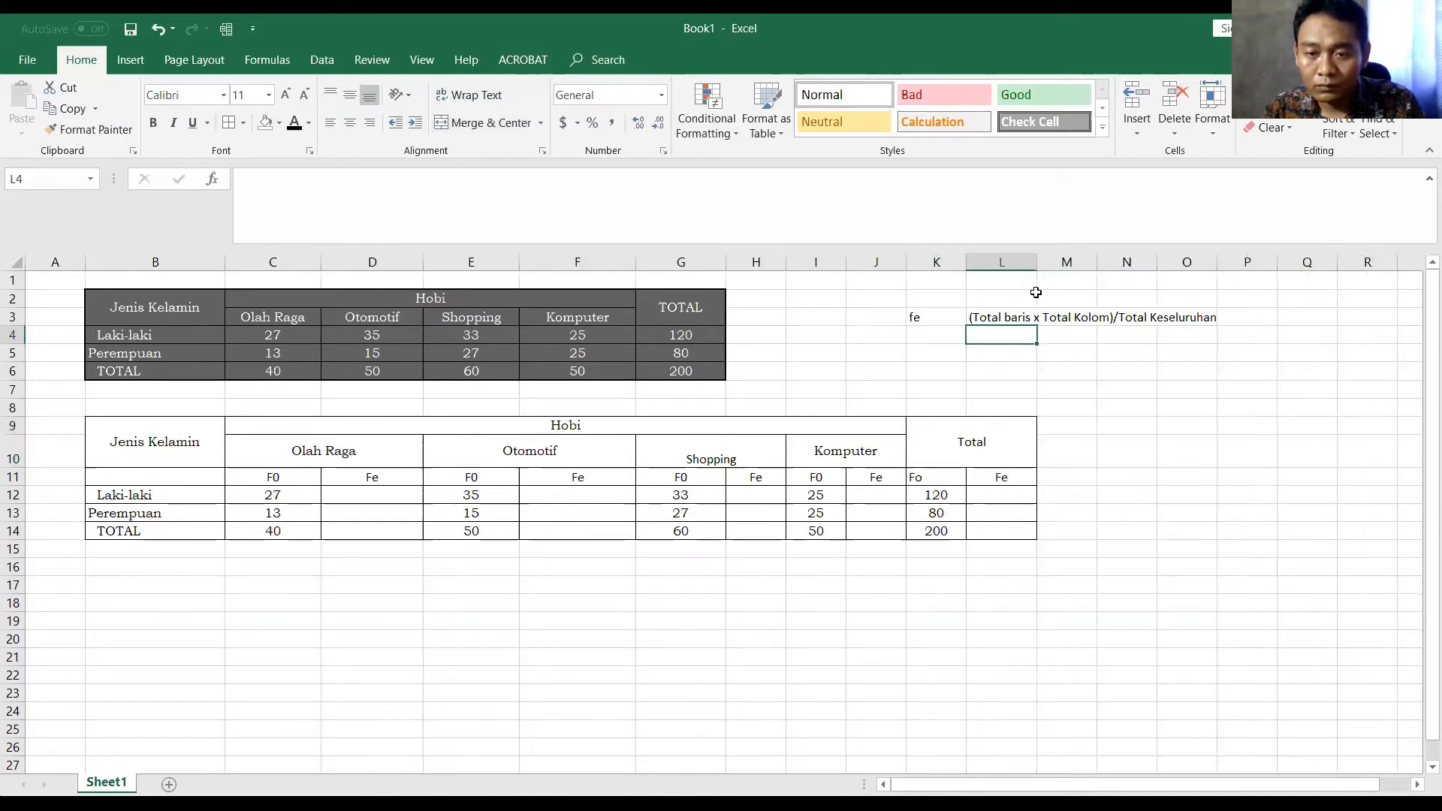
{"action": "left_click_drag", "start_coordinate": [939, 477], "coordinate": [1002, 478]}
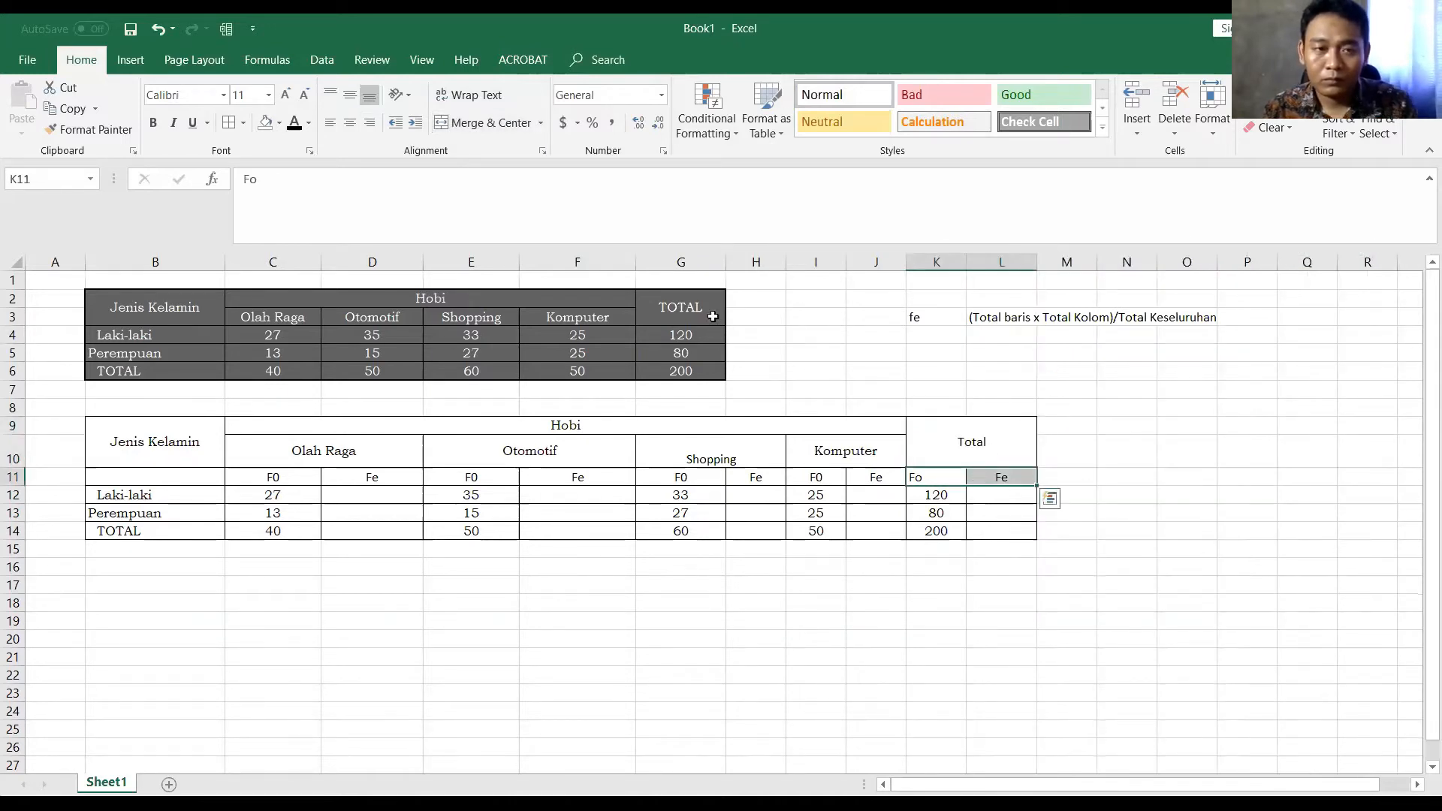
{"action": "left_click", "coordinate": [1345, 583]}
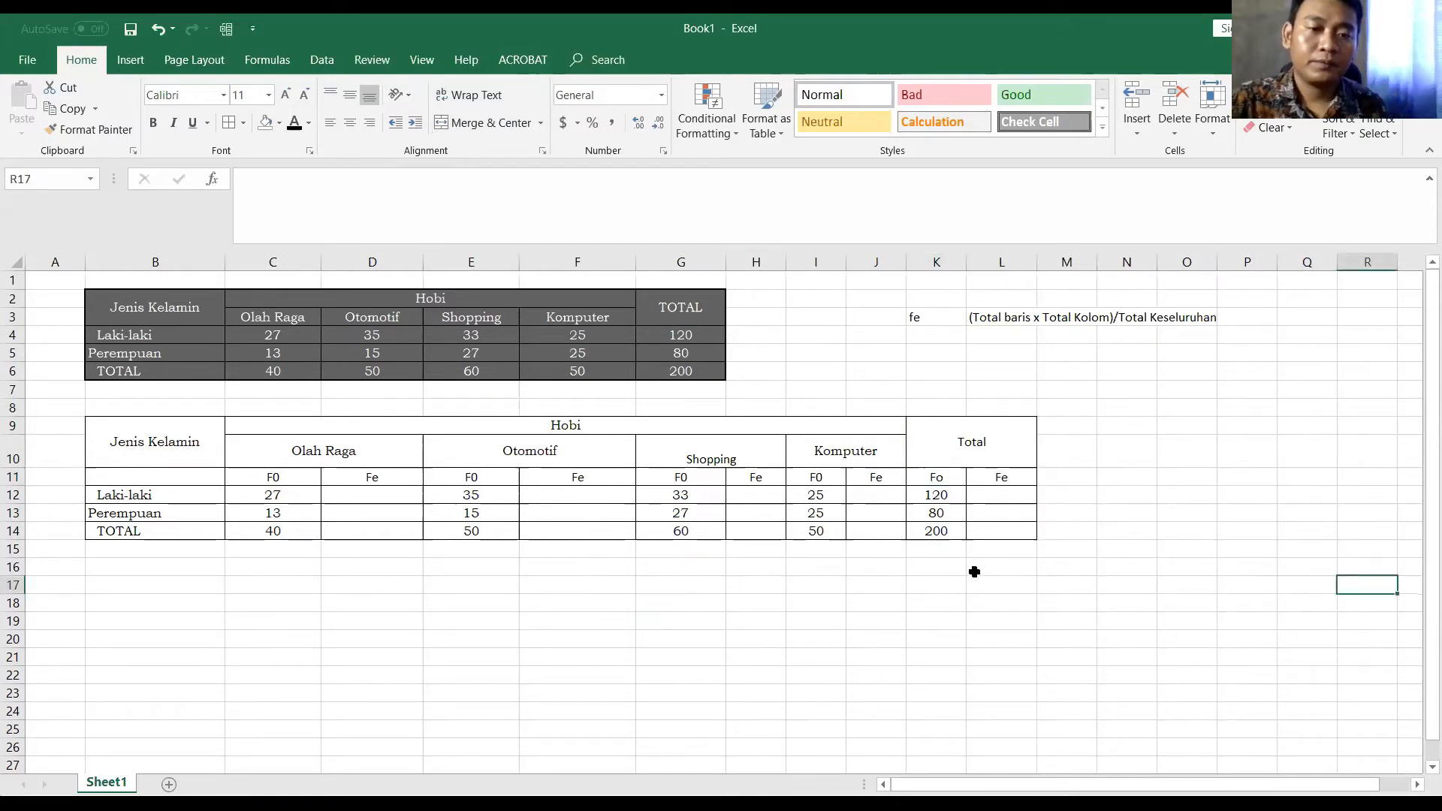
Copy the F0 and Fe subheadings from I11:J11 over the Total section's subheadings in K11:L11
{"action": "left_click_drag", "start_coordinate": [817, 475], "coordinate": [872, 479]}
{"action": "key", "text": "ctrl+c"}
{"action": "left_click", "coordinate": [939, 478]}
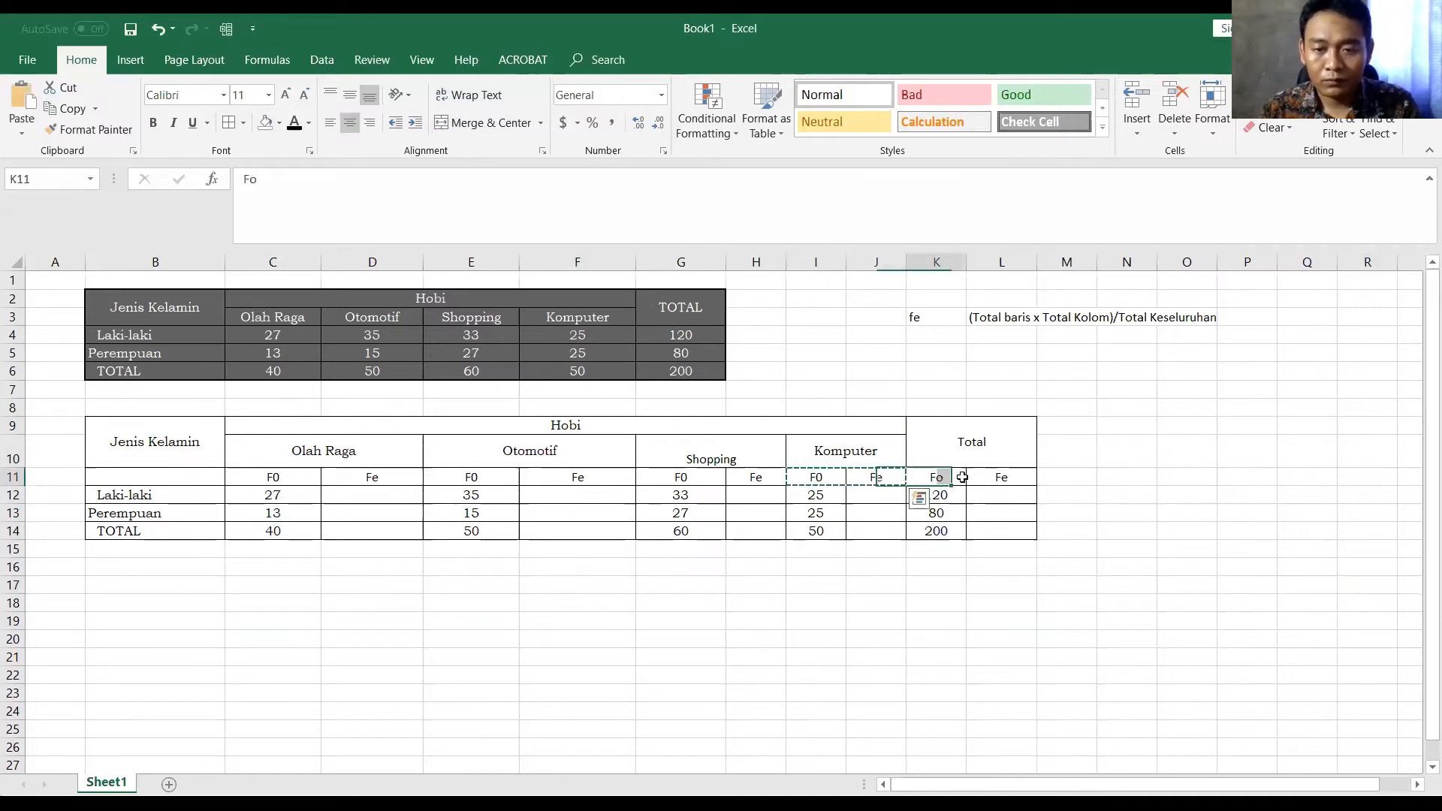
{"action": "key", "text": "ctrl+v"}
{"action": "left_click", "coordinate": [997, 570]}
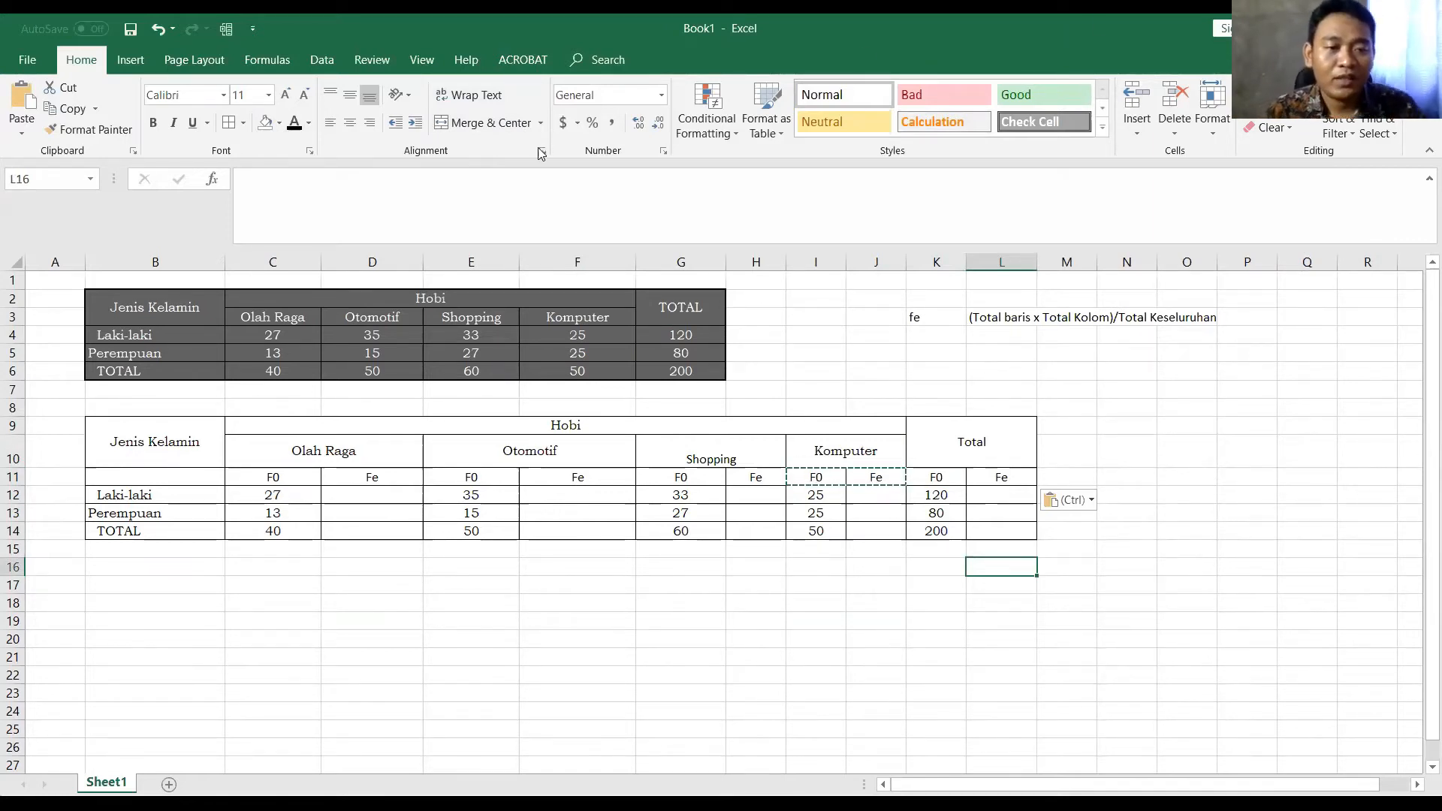
Enter the formula =(40*120)/200 in D12 as the expected frequency for Laki-laki under Olah Raga
{"action": "left_click", "coordinate": [376, 491]}
{"action": "left_click", "coordinate": [344, 214]}
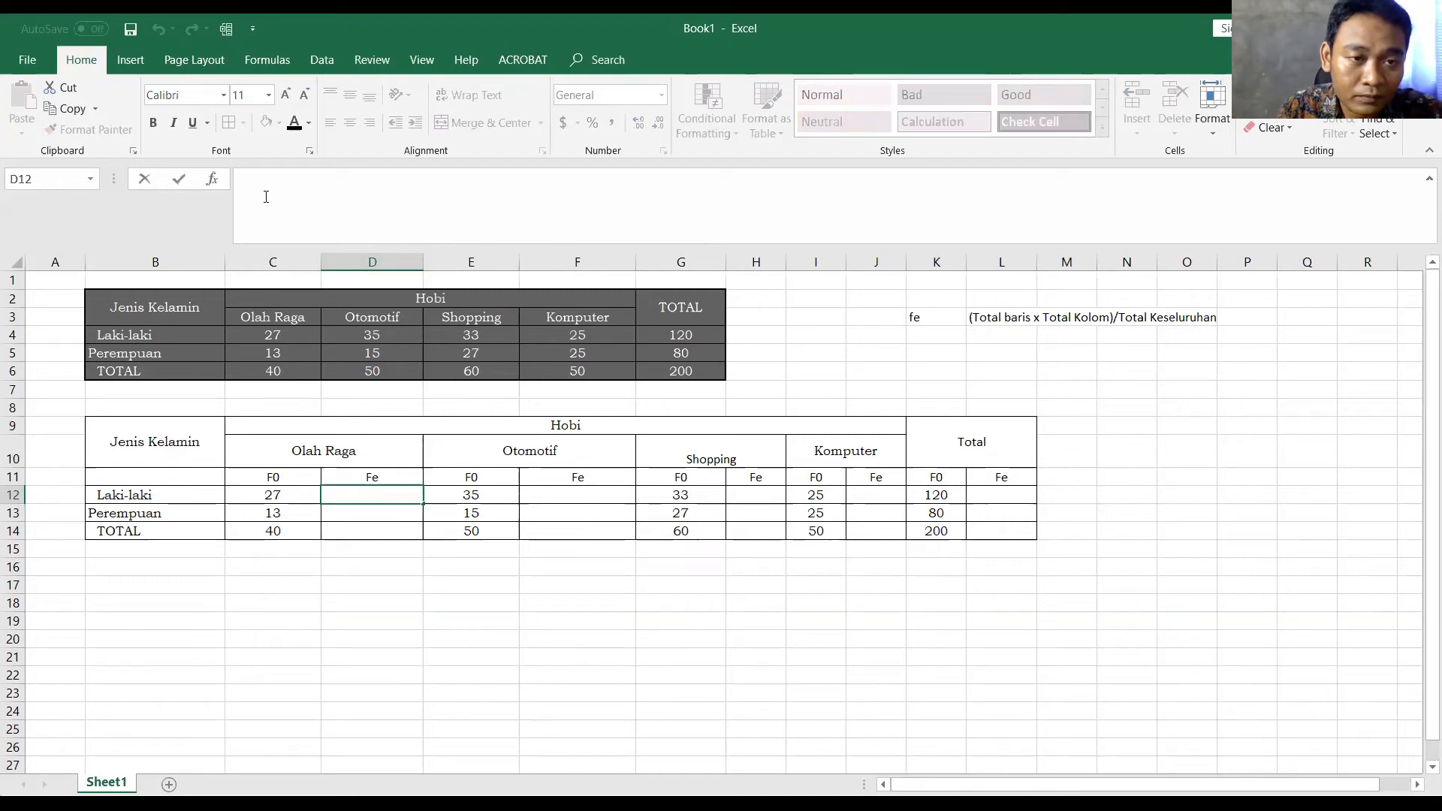
{"action": "type", "text": "="}
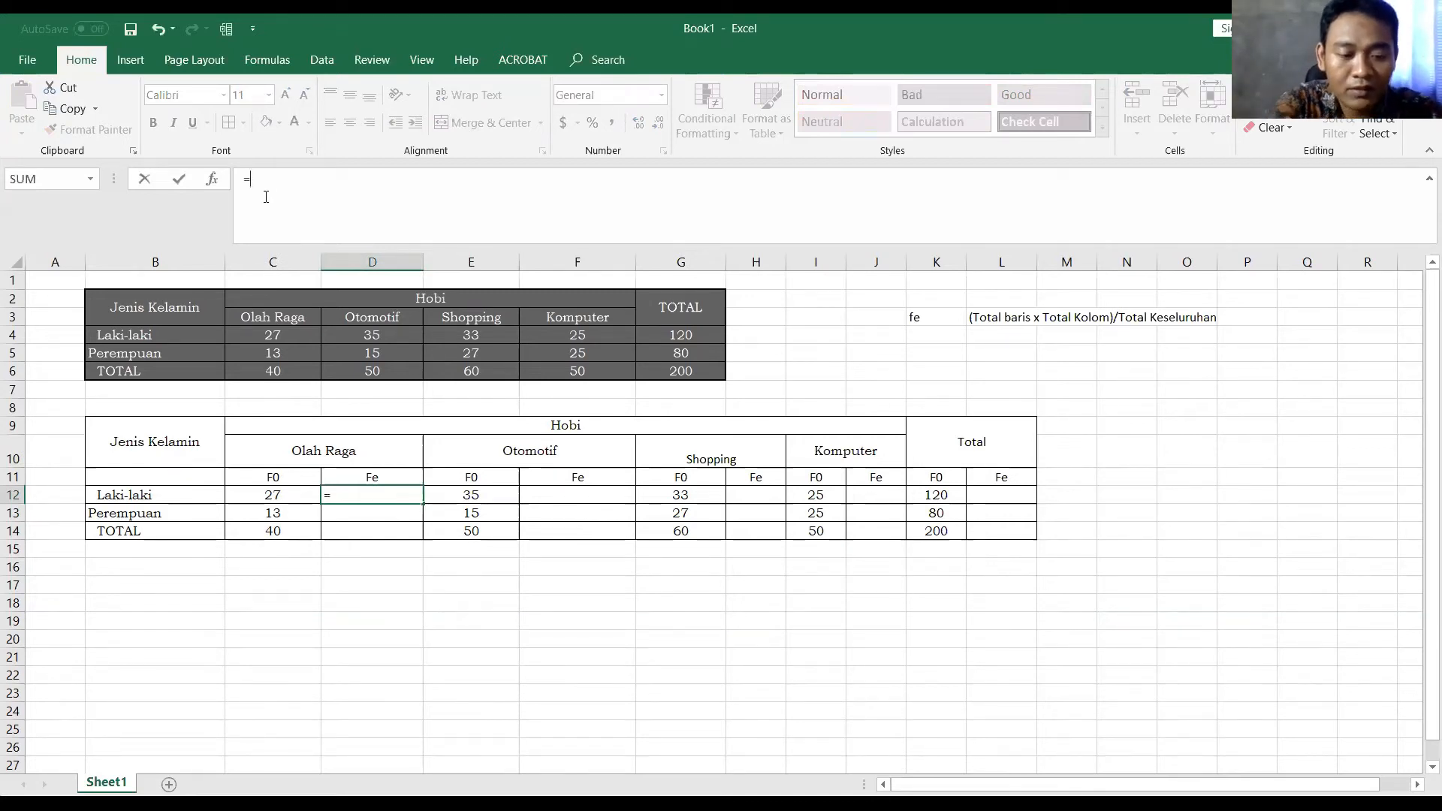
{"action": "type", "text": "(40*120)/200"}
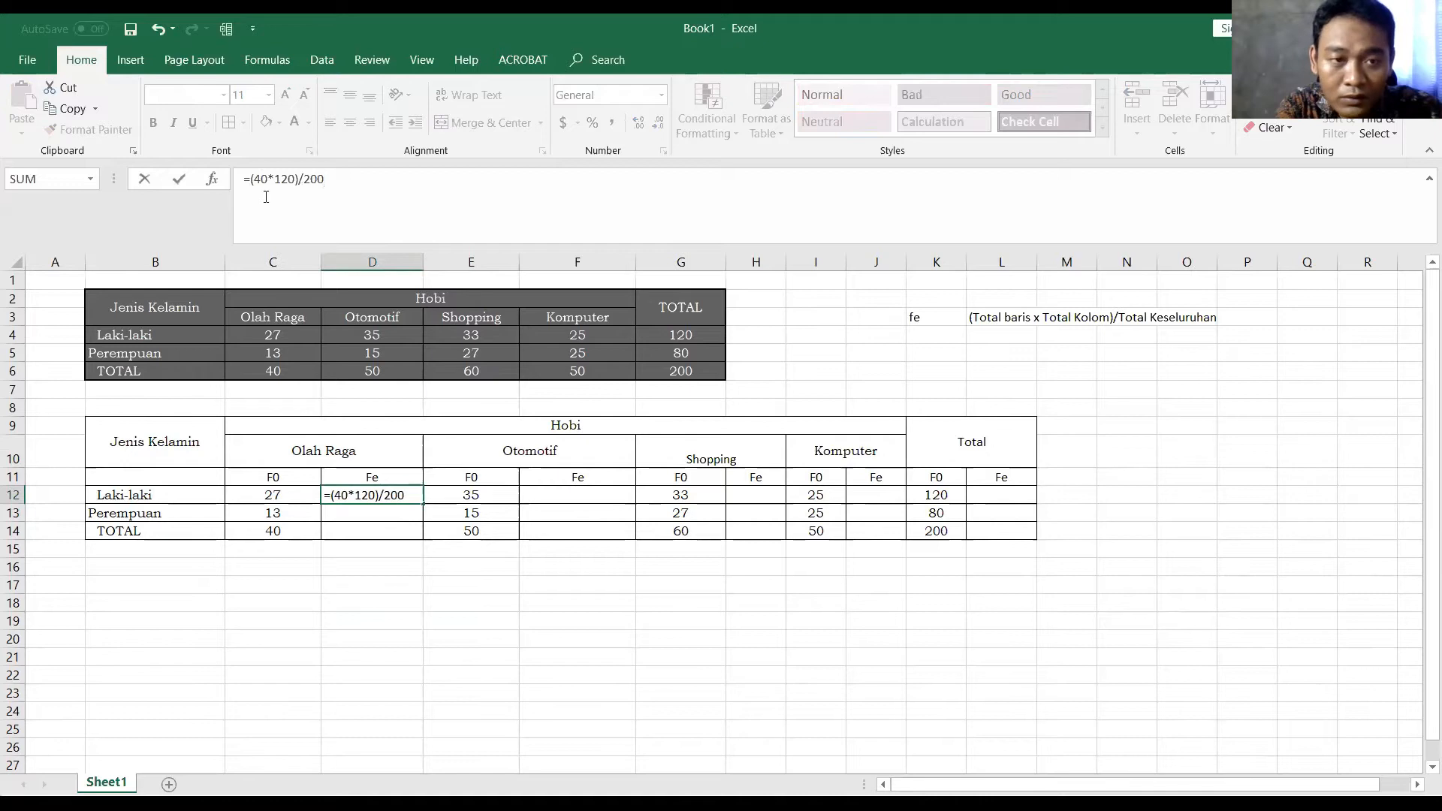
{"action": "key", "text": "Return"}
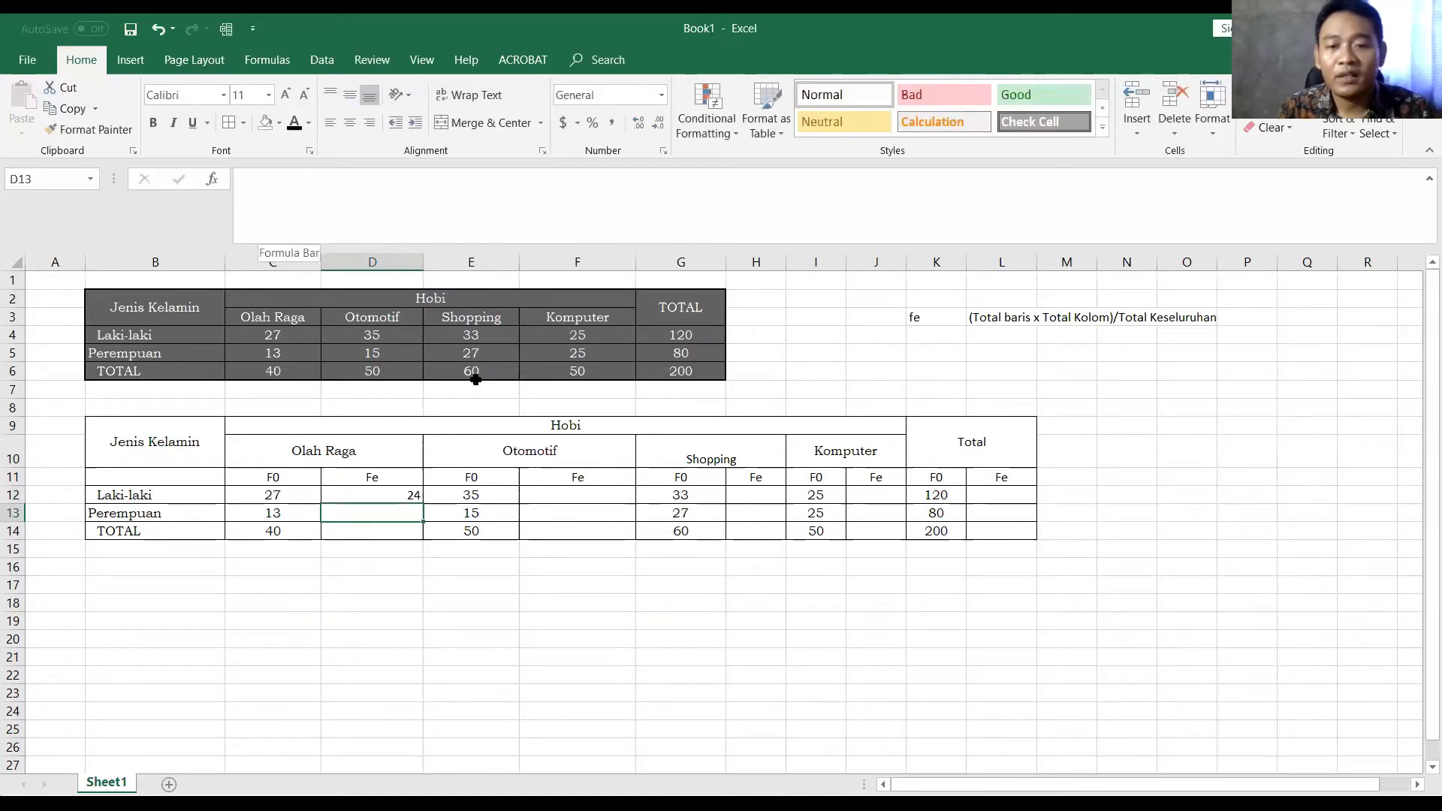
Fill the Olah Raga column total in C14 with yellow
{"action": "left_click", "coordinate": [354, 491]}
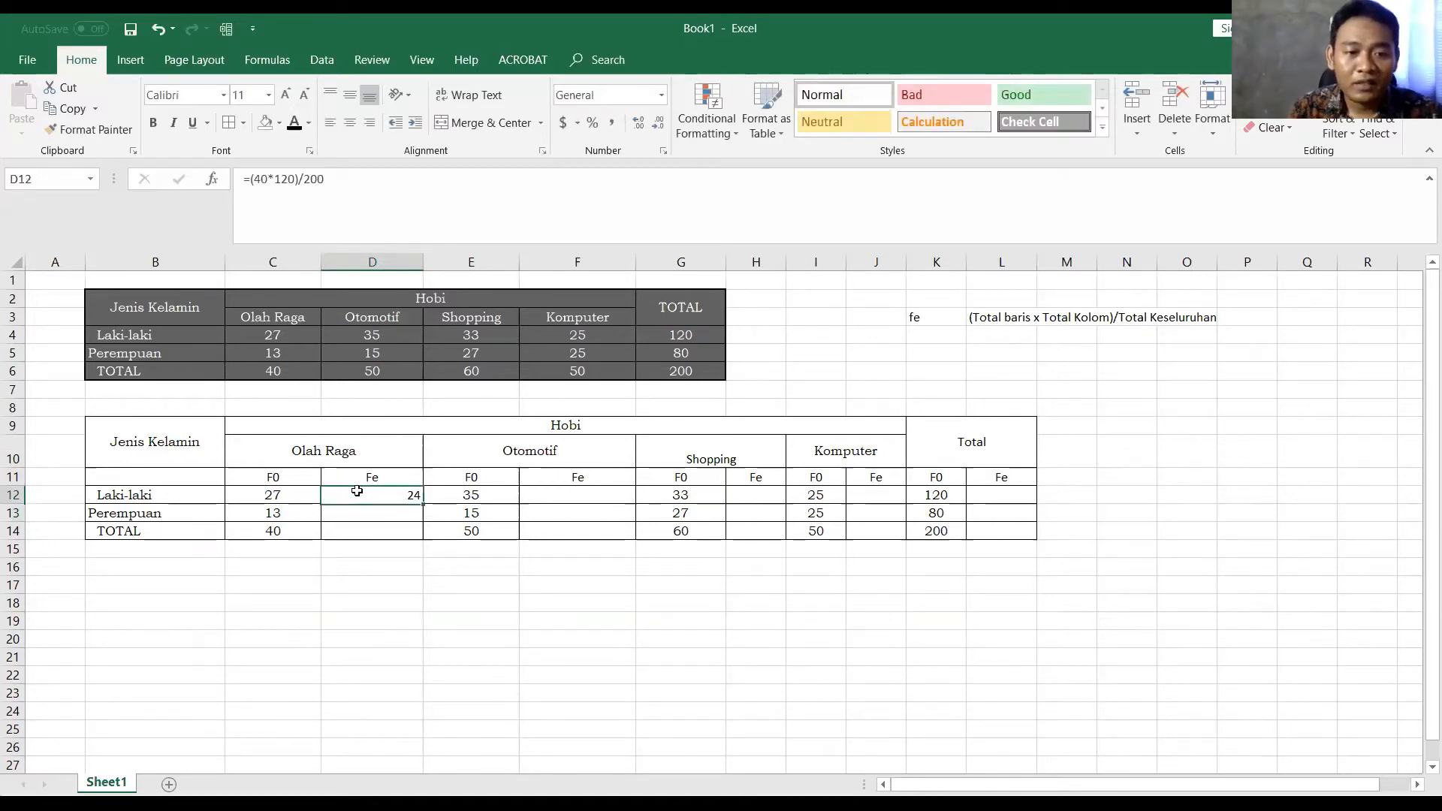
{"action": "left_click", "coordinate": [295, 530]}
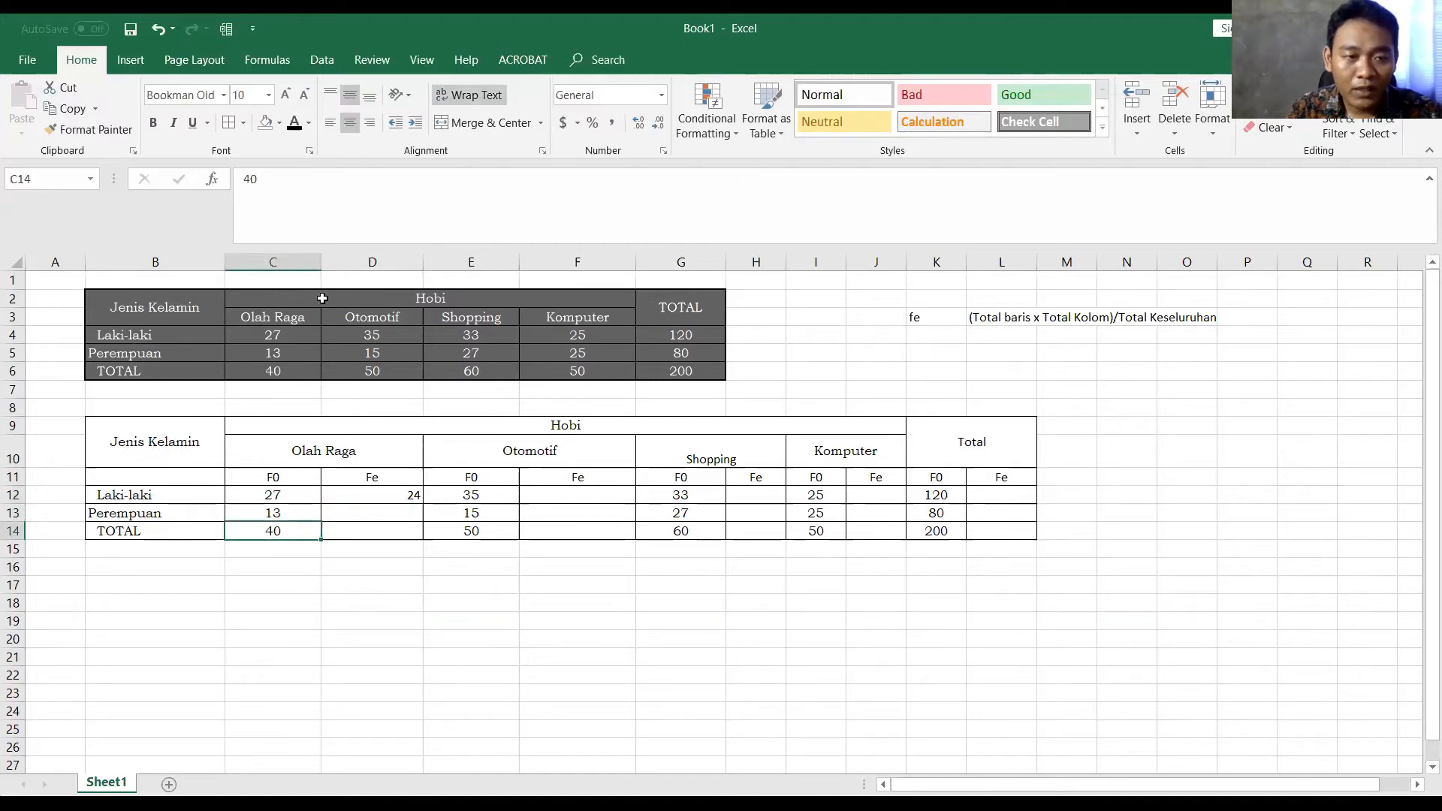
{"action": "left_click", "coordinate": [279, 124]}
{"action": "left_click", "coordinate": [308, 259]}
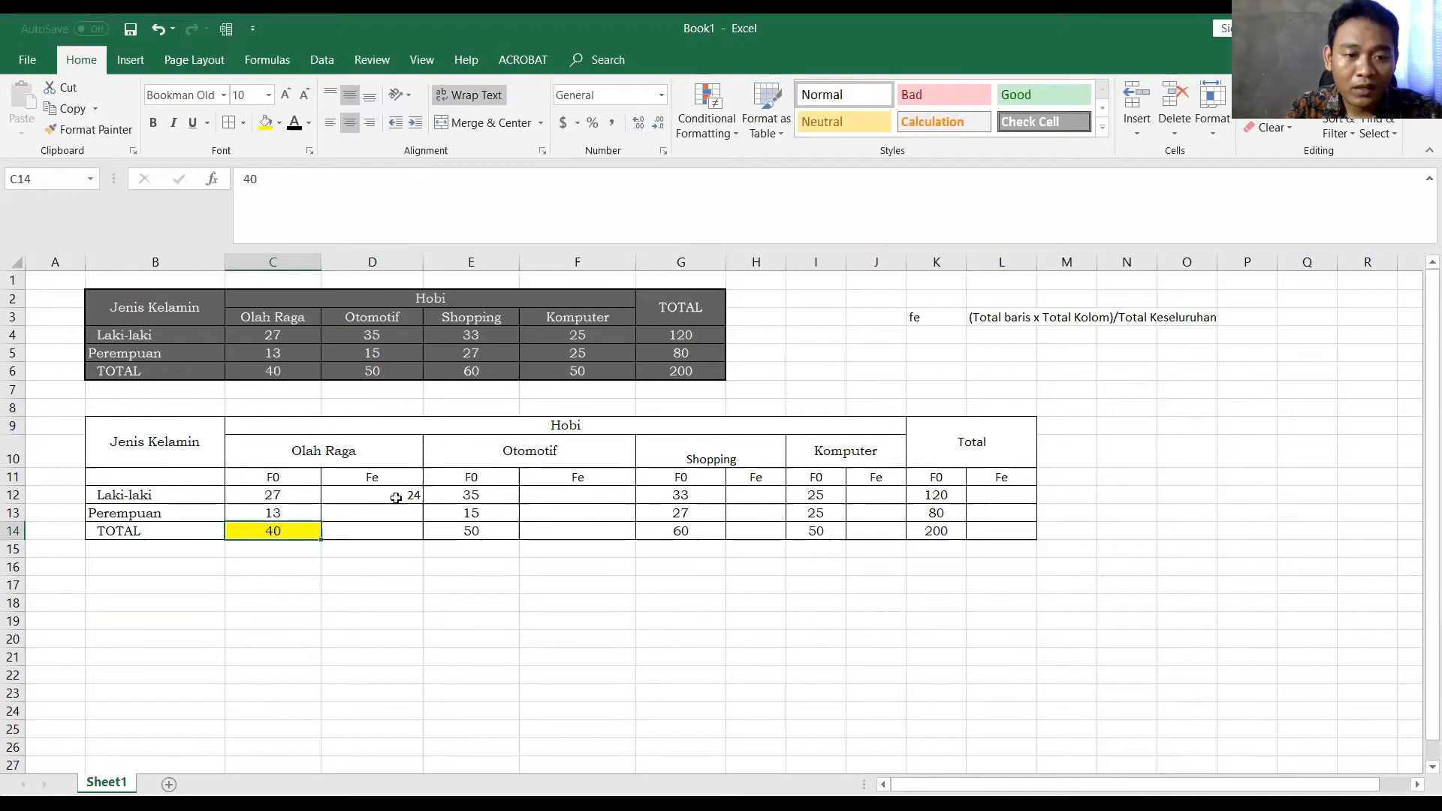
Fill the Laki-laki row total in K12 and the grand total in K14 with yellow
{"action": "left_click", "coordinate": [396, 498]}
{"action": "left_click", "coordinate": [939, 496]}
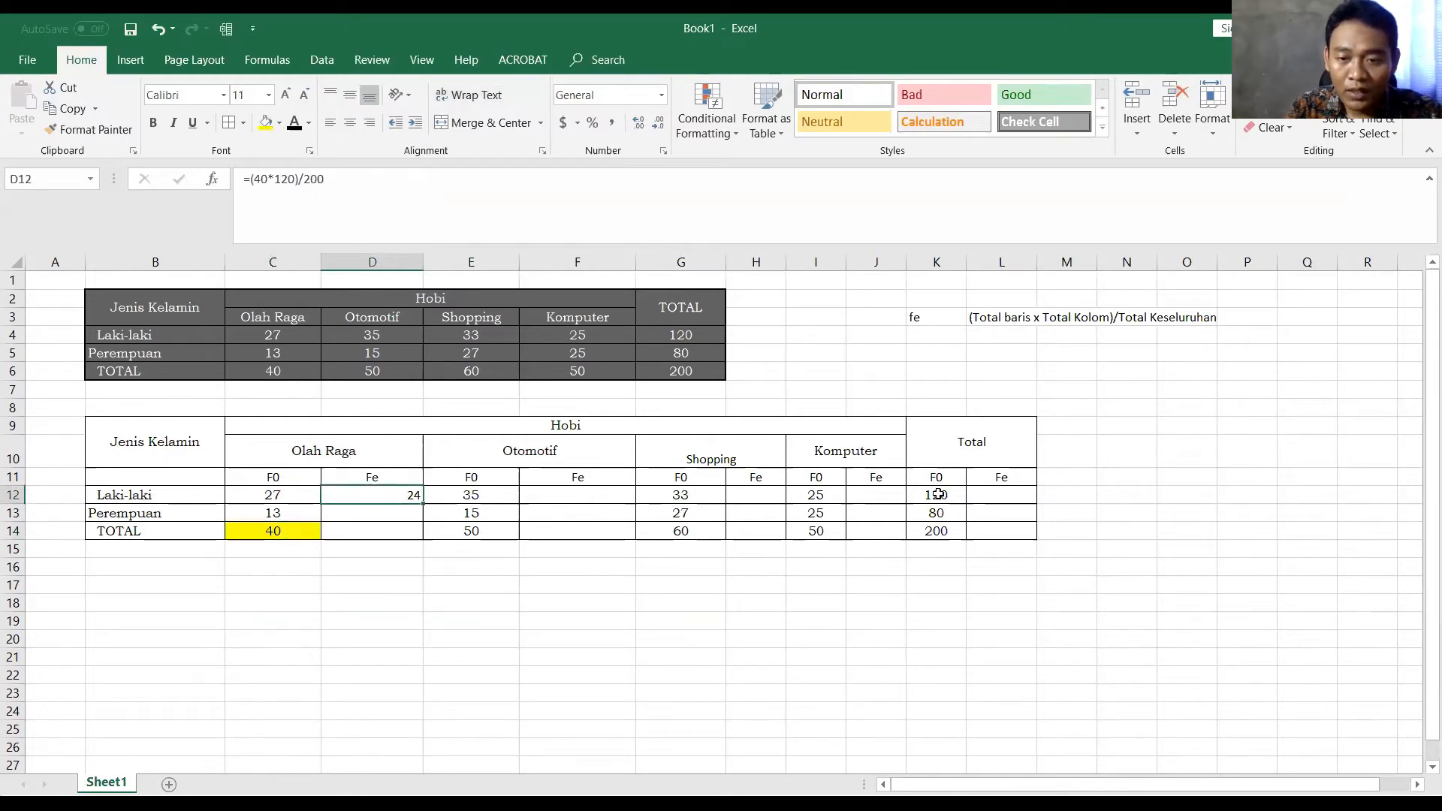
{"action": "left_click", "coordinate": [264, 123]}
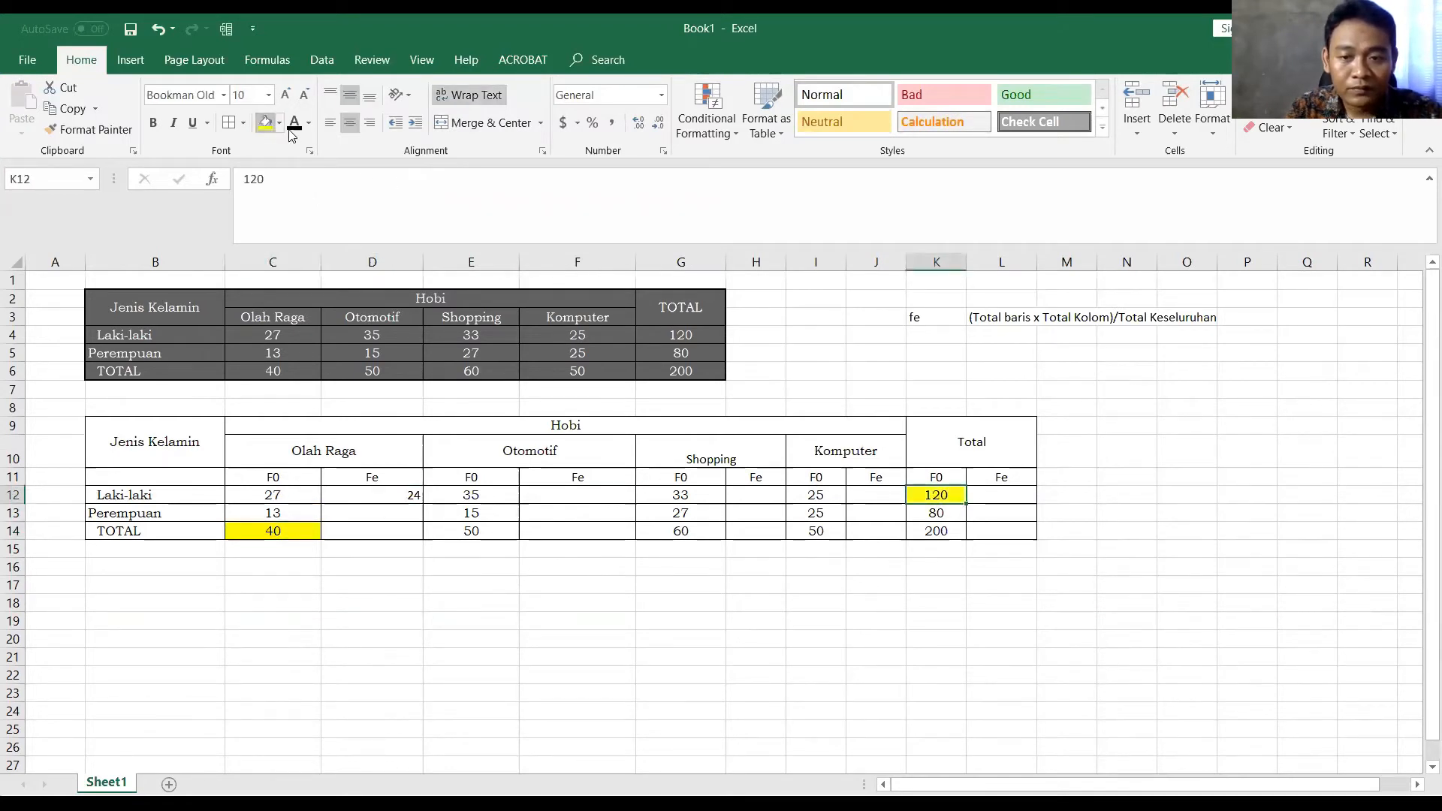
{"action": "left_click", "coordinate": [919, 535]}
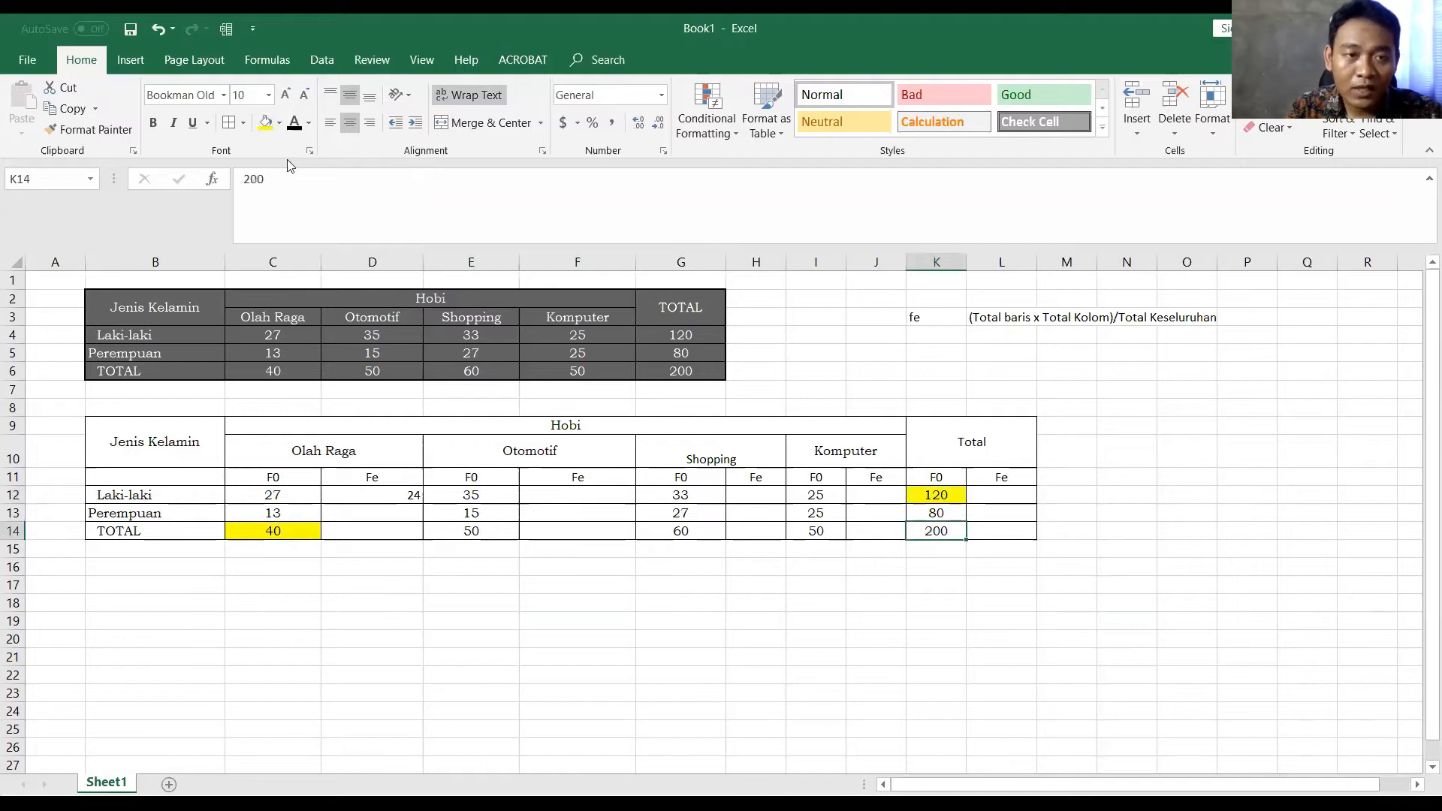
{"action": "left_click", "coordinate": [264, 122]}
Change the fill of the Laki-laki row total in K12 to green and the grand total in K14 to orange
{"action": "left_click", "coordinate": [924, 495]}
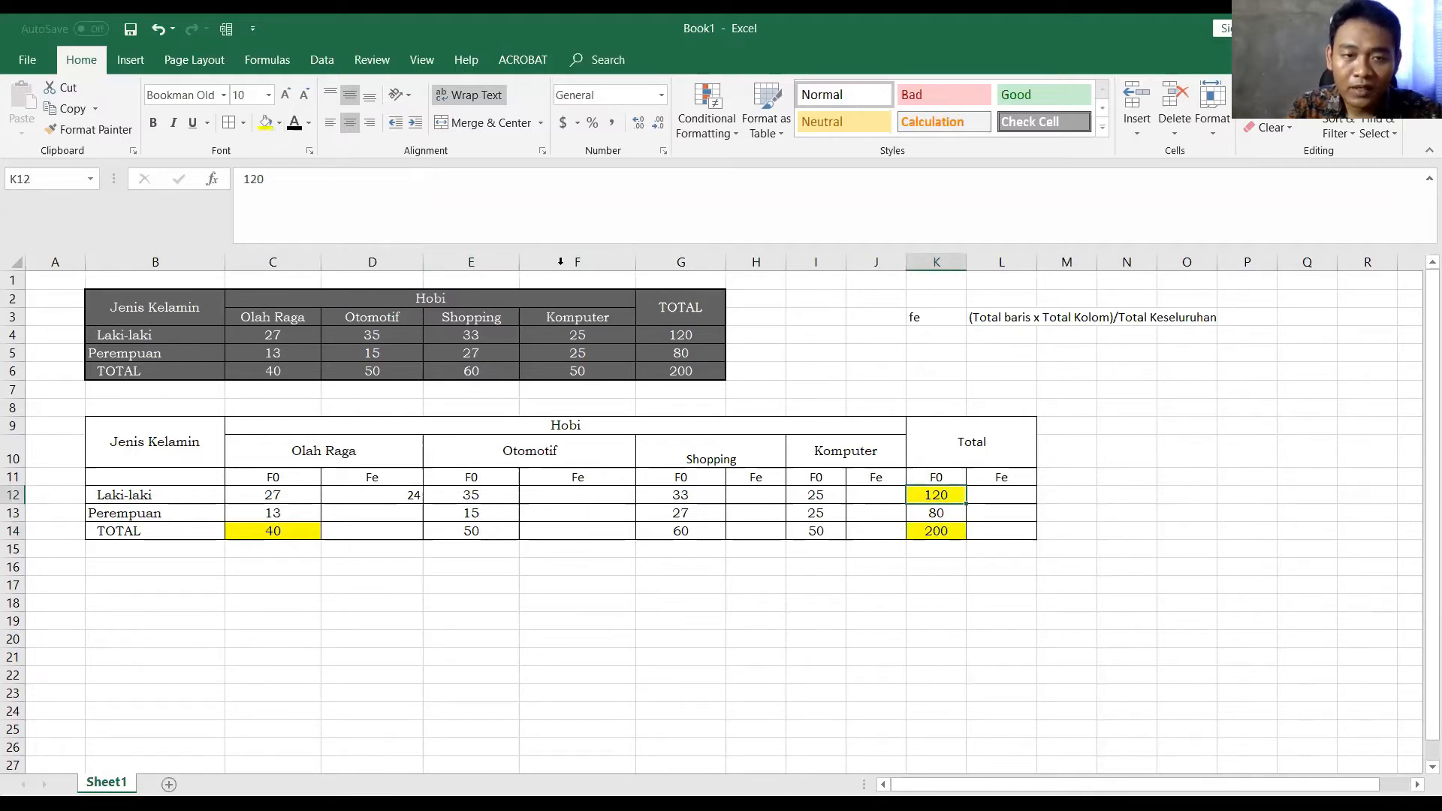
{"action": "left_click", "coordinate": [279, 123]}
{"action": "left_click", "coordinate": [343, 269]}
{"action": "left_click", "coordinate": [922, 530]}
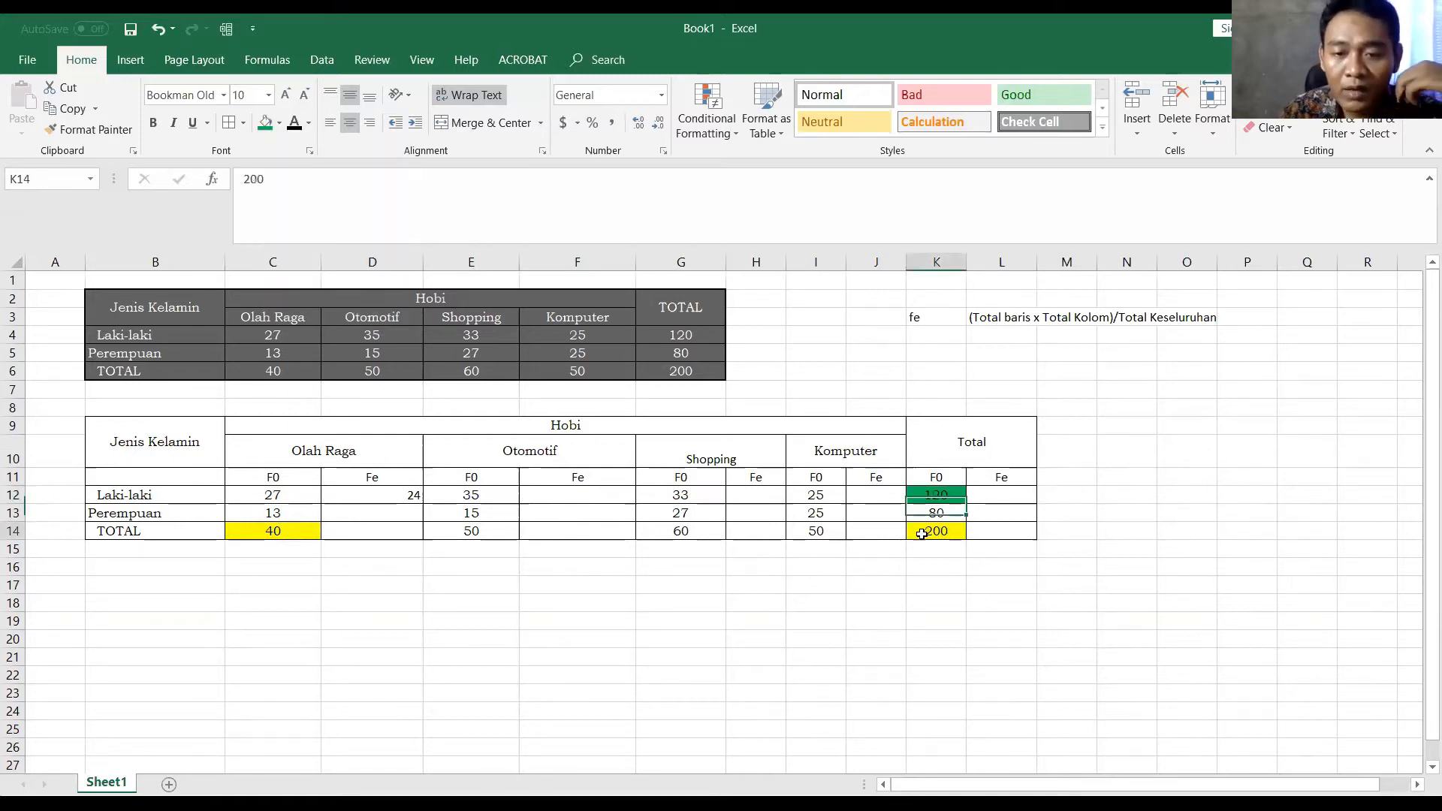
{"action": "left_click", "coordinate": [275, 127]}
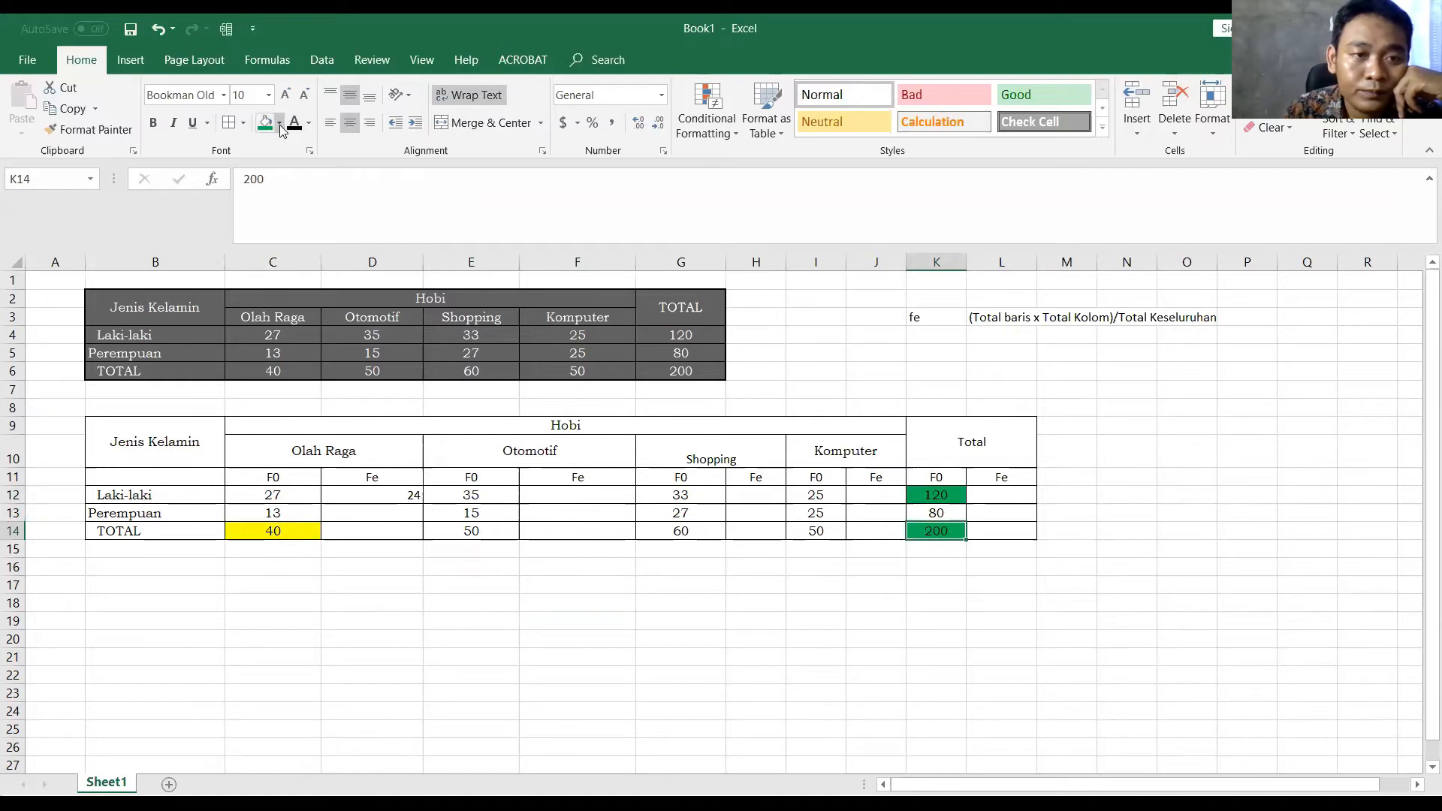
{"action": "left_click", "coordinate": [835, 634]}
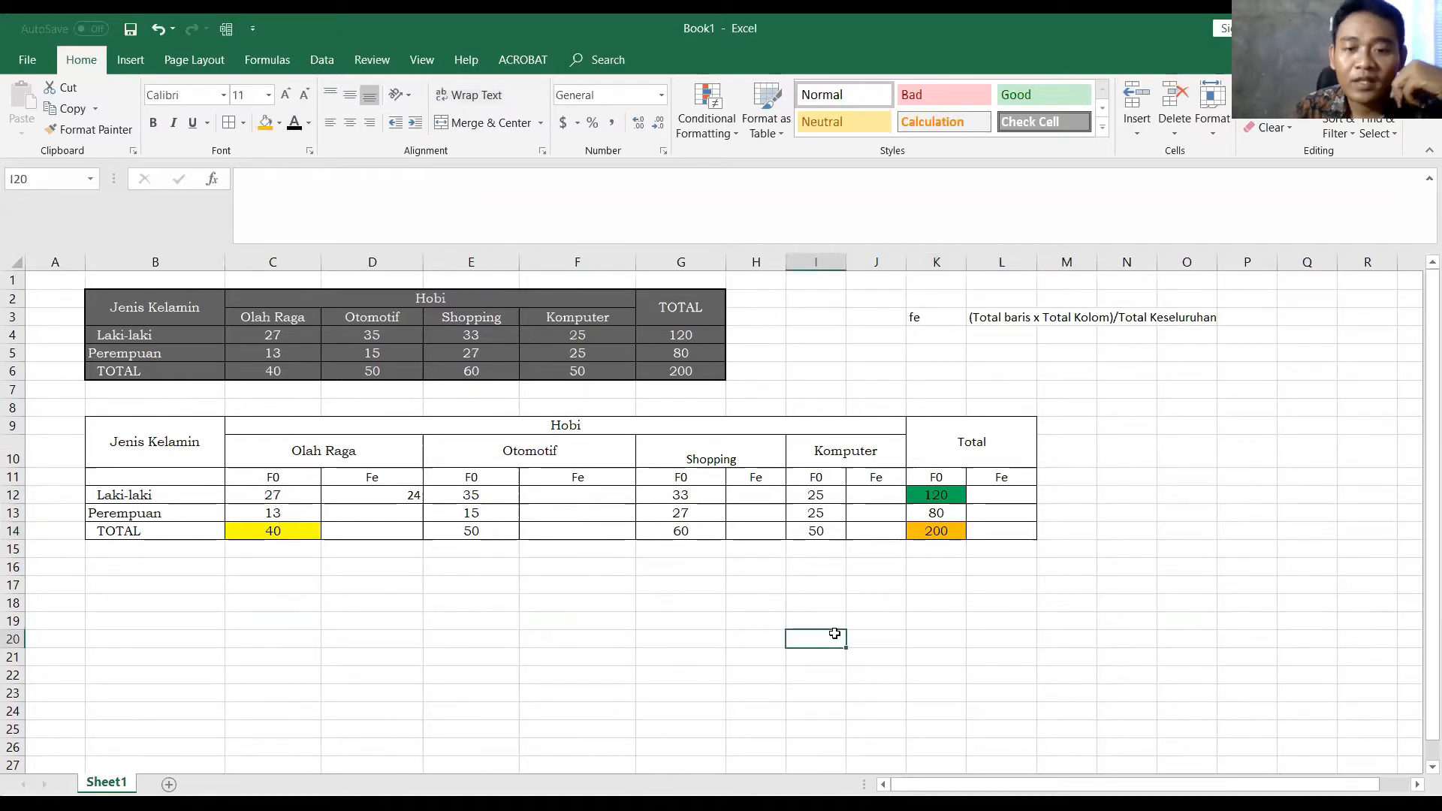
Try to extend the D12 formula down to D13, and clear D13 again
{"action": "left_click", "coordinate": [415, 496]}
{"action": "mouse_move", "coordinate": [424, 504]}
{"action": "left_mouse_down"}
{"action": "mouse_move", "coordinate": [417, 535]}
{"action": "mouse_move", "coordinate": [418, 515]}
{"action": "left_mouse_up"}
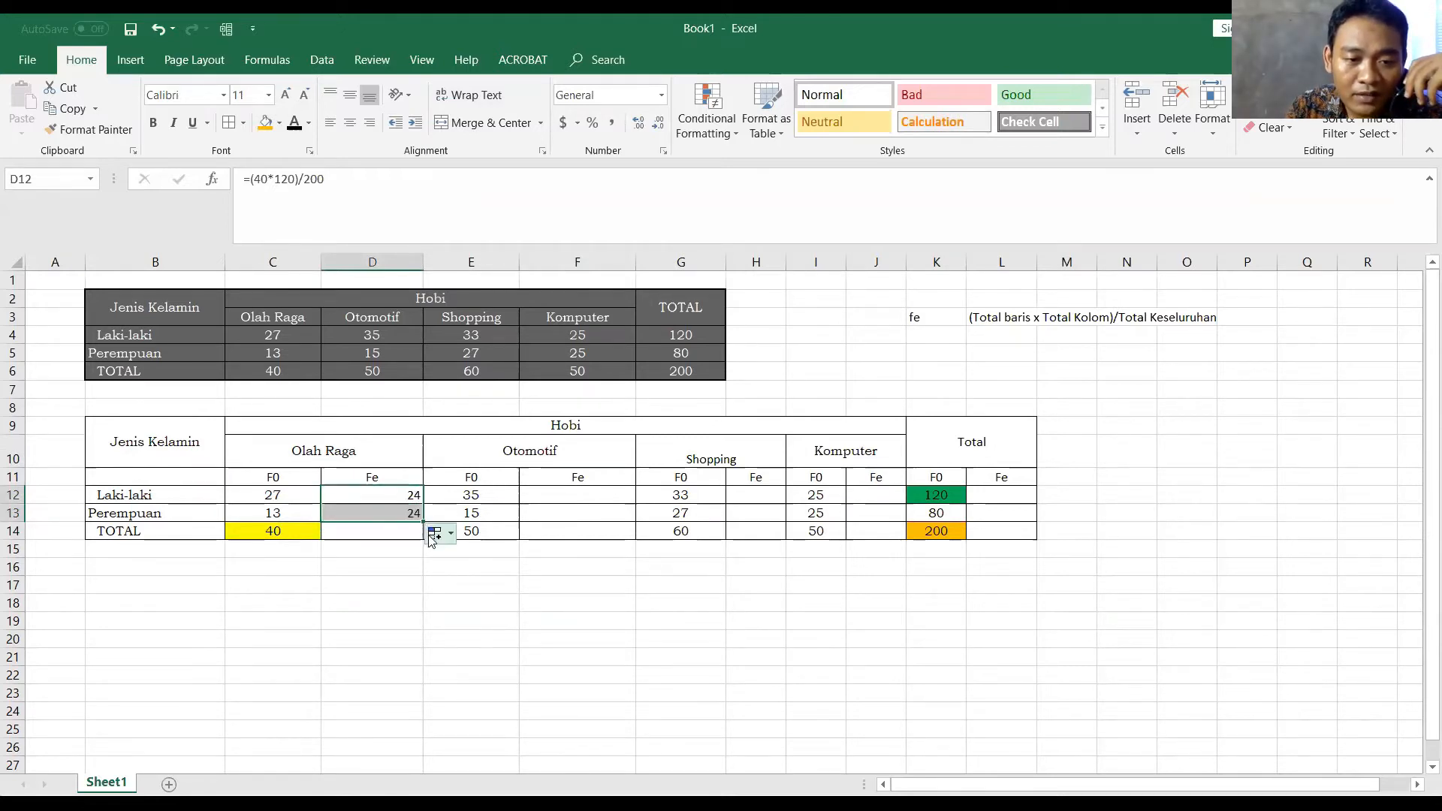
{"action": "left_click", "coordinate": [419, 513]}
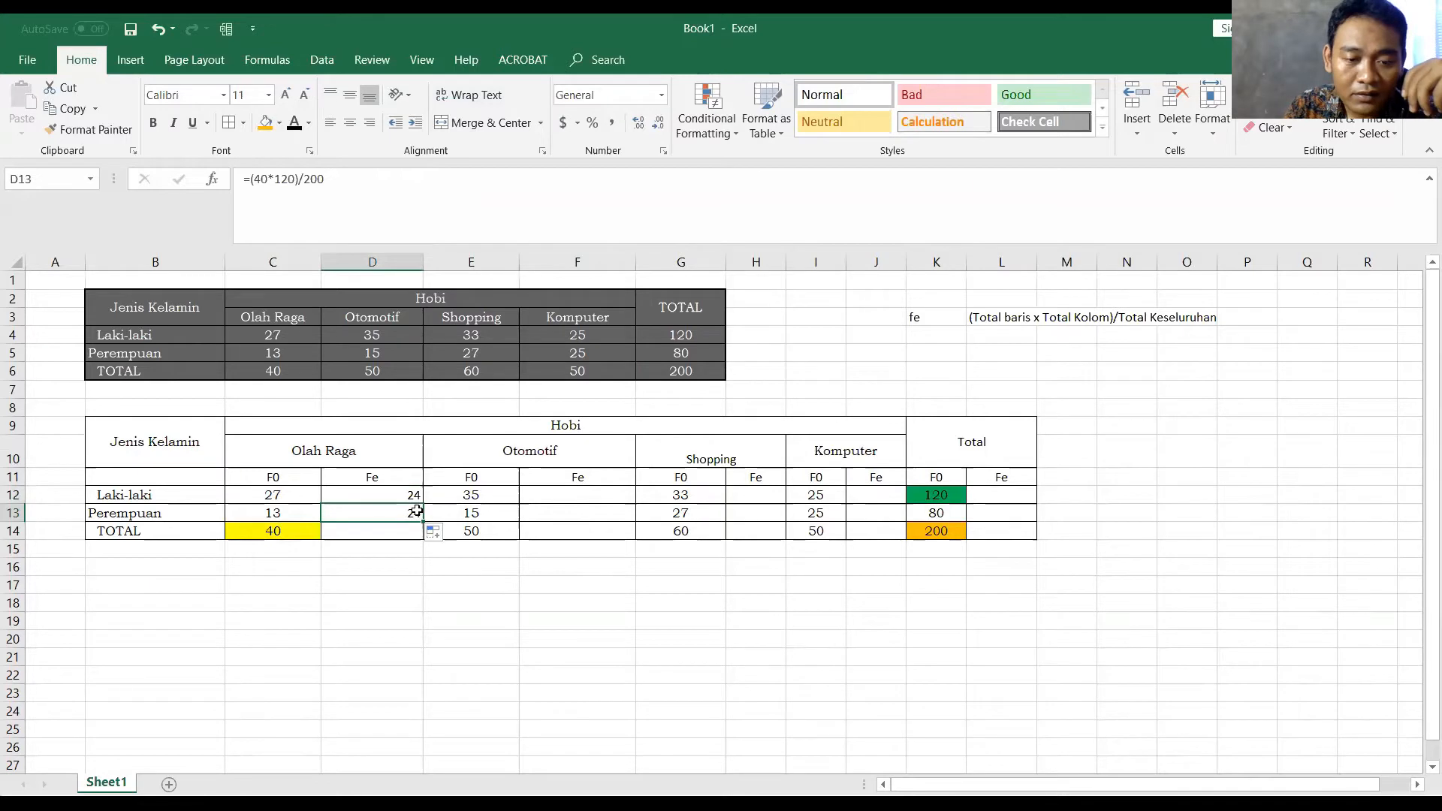
{"action": "key", "text": "BackSpace"}
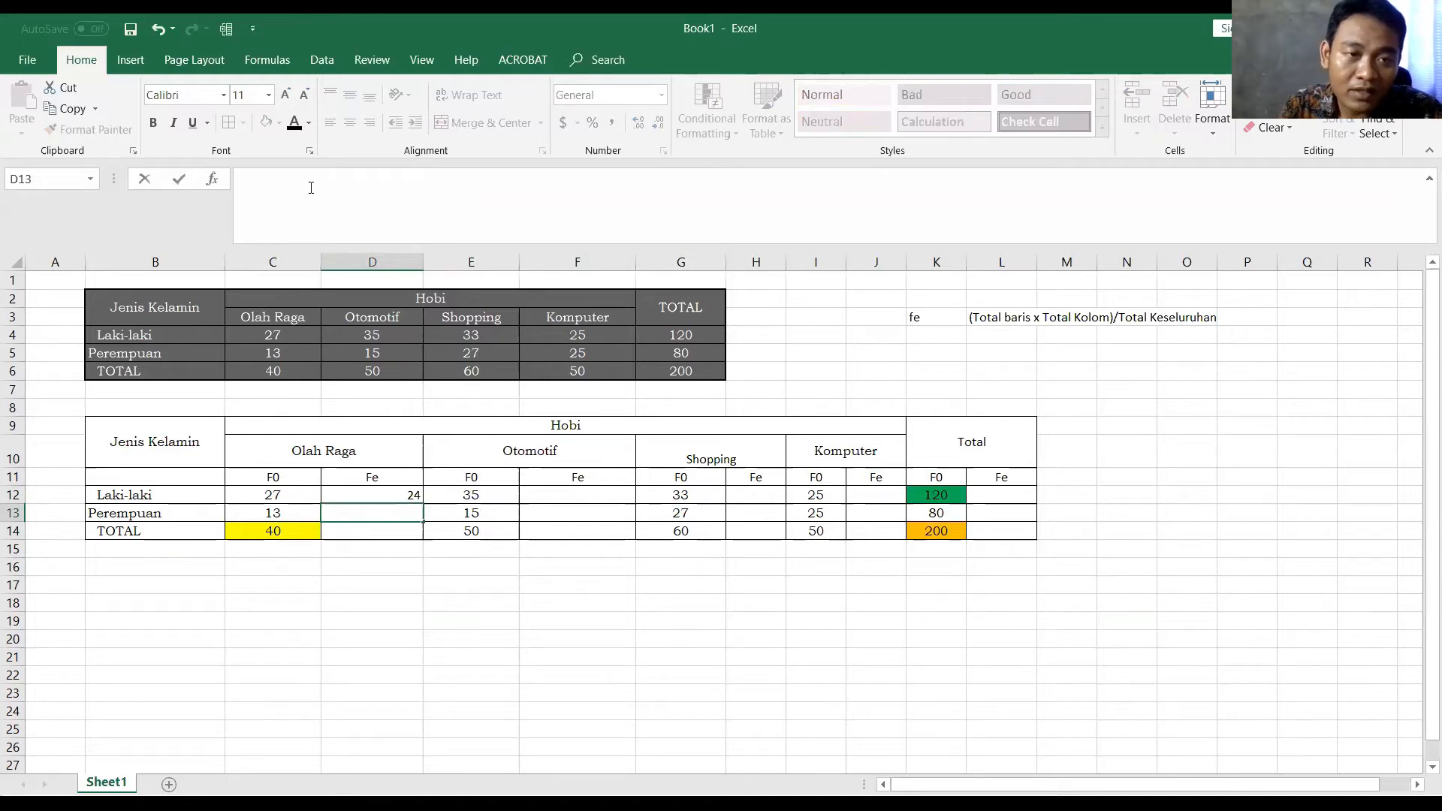
Enter the formula =(C14*K13)/K14 in D13 as the expected frequency for Perempuan under Olah Raga
{"action": "type", "text": "="}
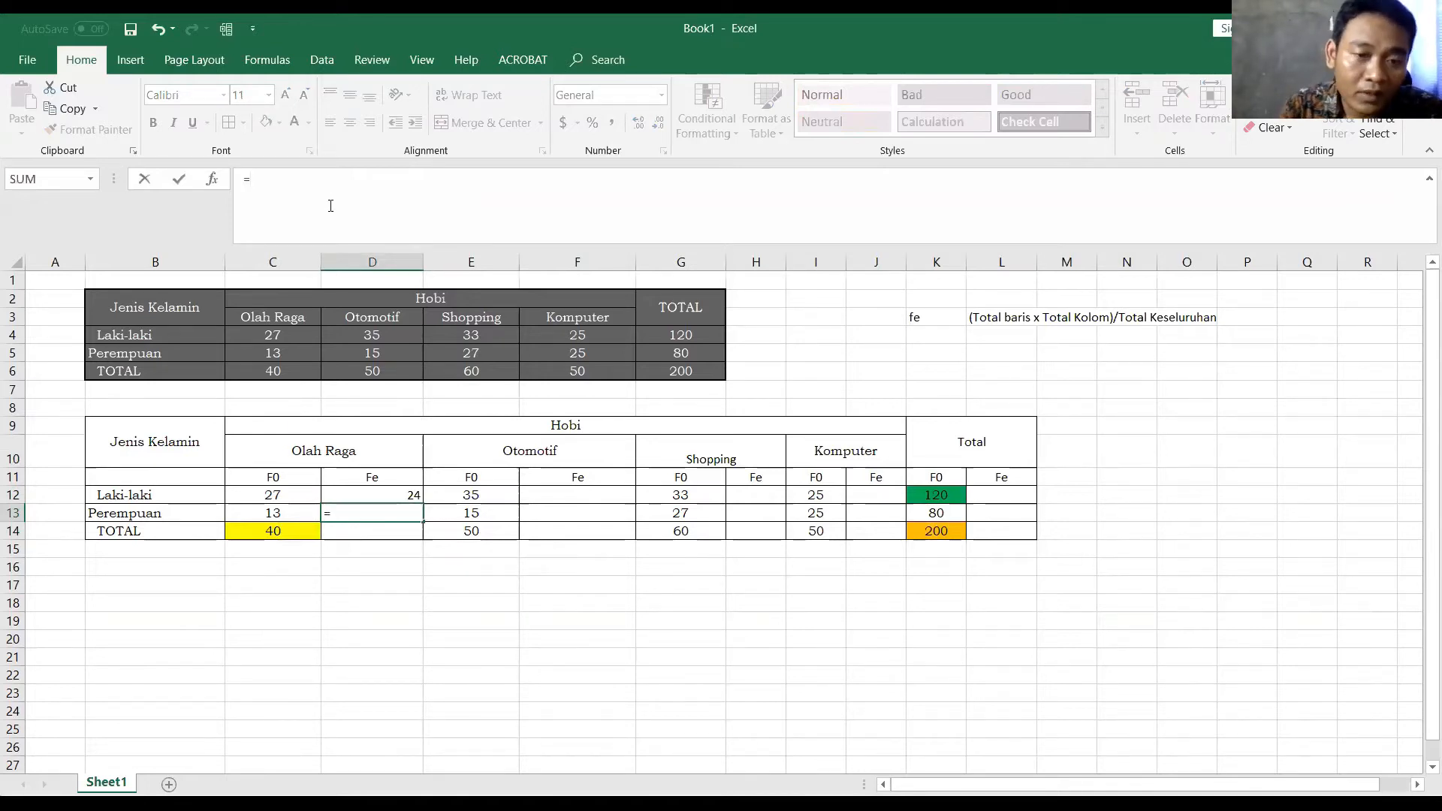
{"action": "left_click", "coordinate": [286, 530]}
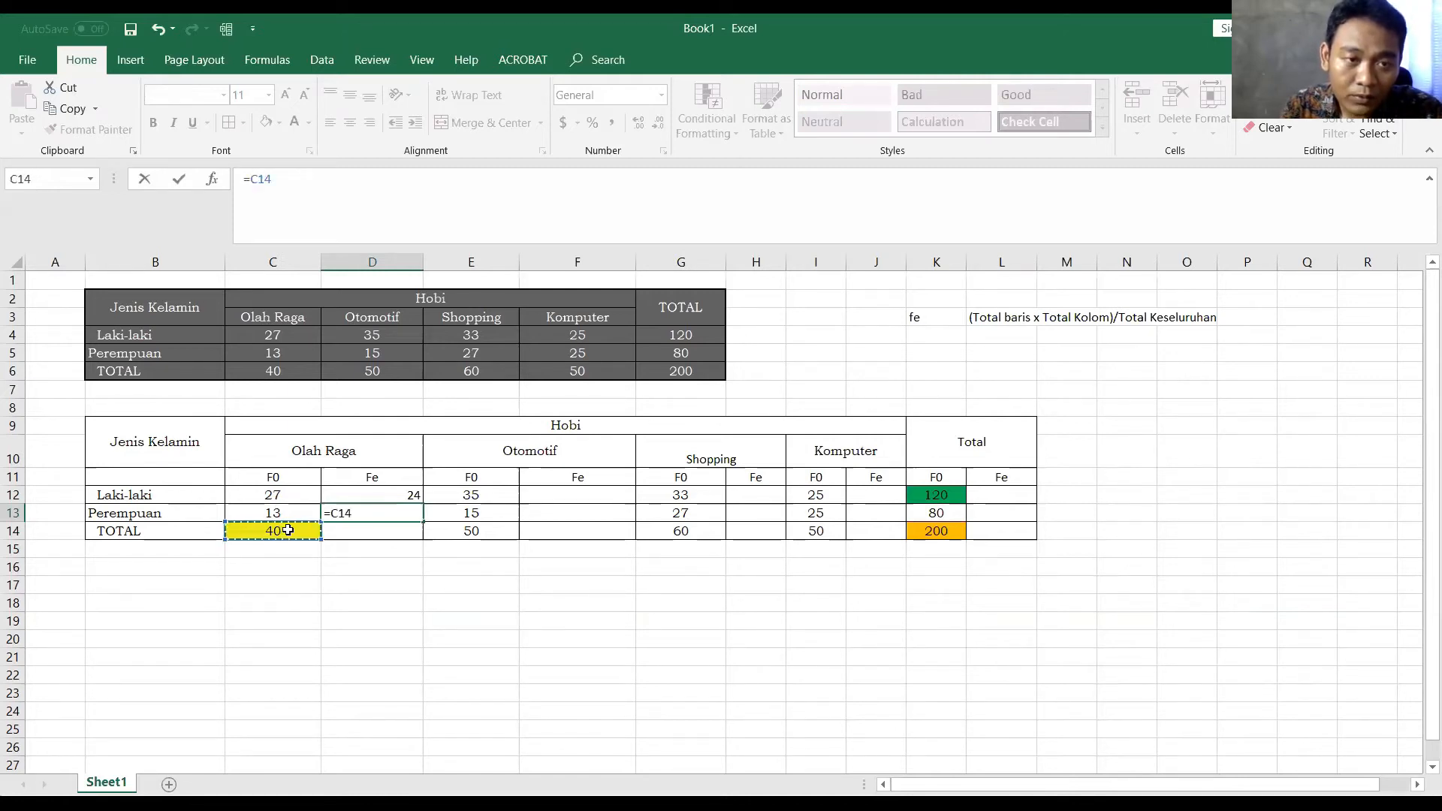
{"action": "key", "text": "Left"}
{"action": "key", "text": "Left"}
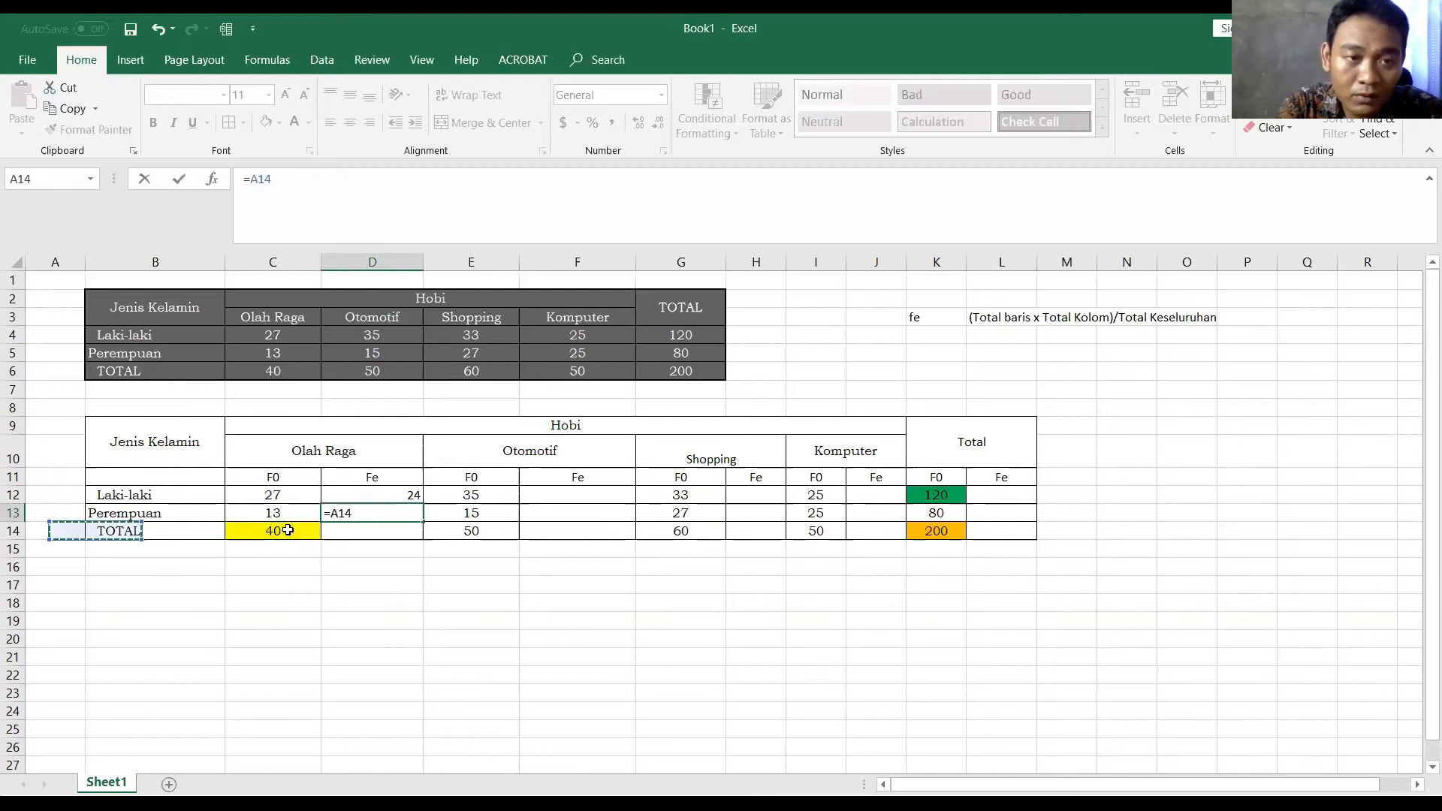
{"action": "key", "text": "ctrl+Up"}
{"action": "key", "text": "BackSpace"}
{"action": "key", "text": "BackSpace"}
{"action": "type", "text": "("}
{"action": "left_click", "coordinate": [286, 529]}
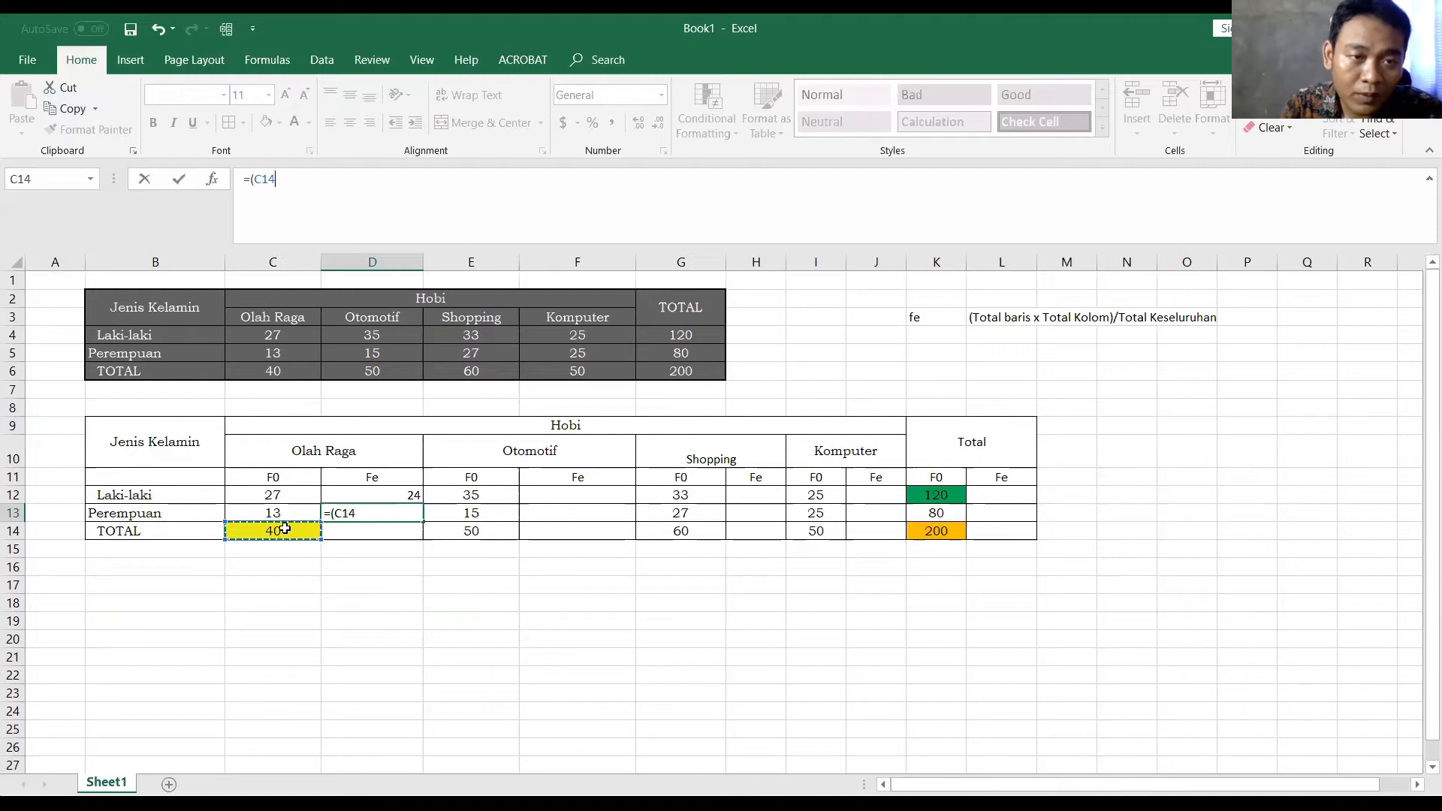
{"action": "type", "text": "*"}
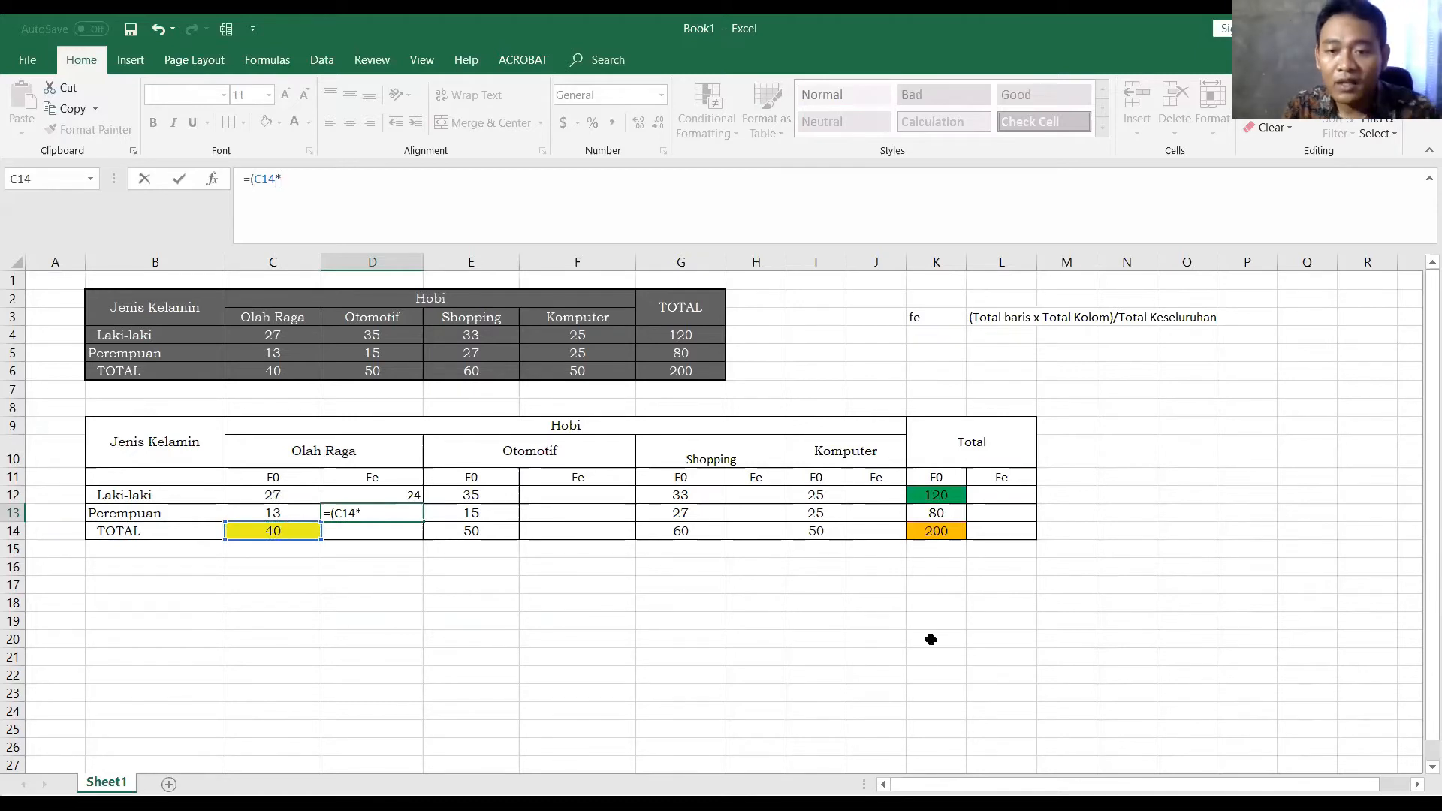
{"action": "left_click", "coordinate": [938, 514]}
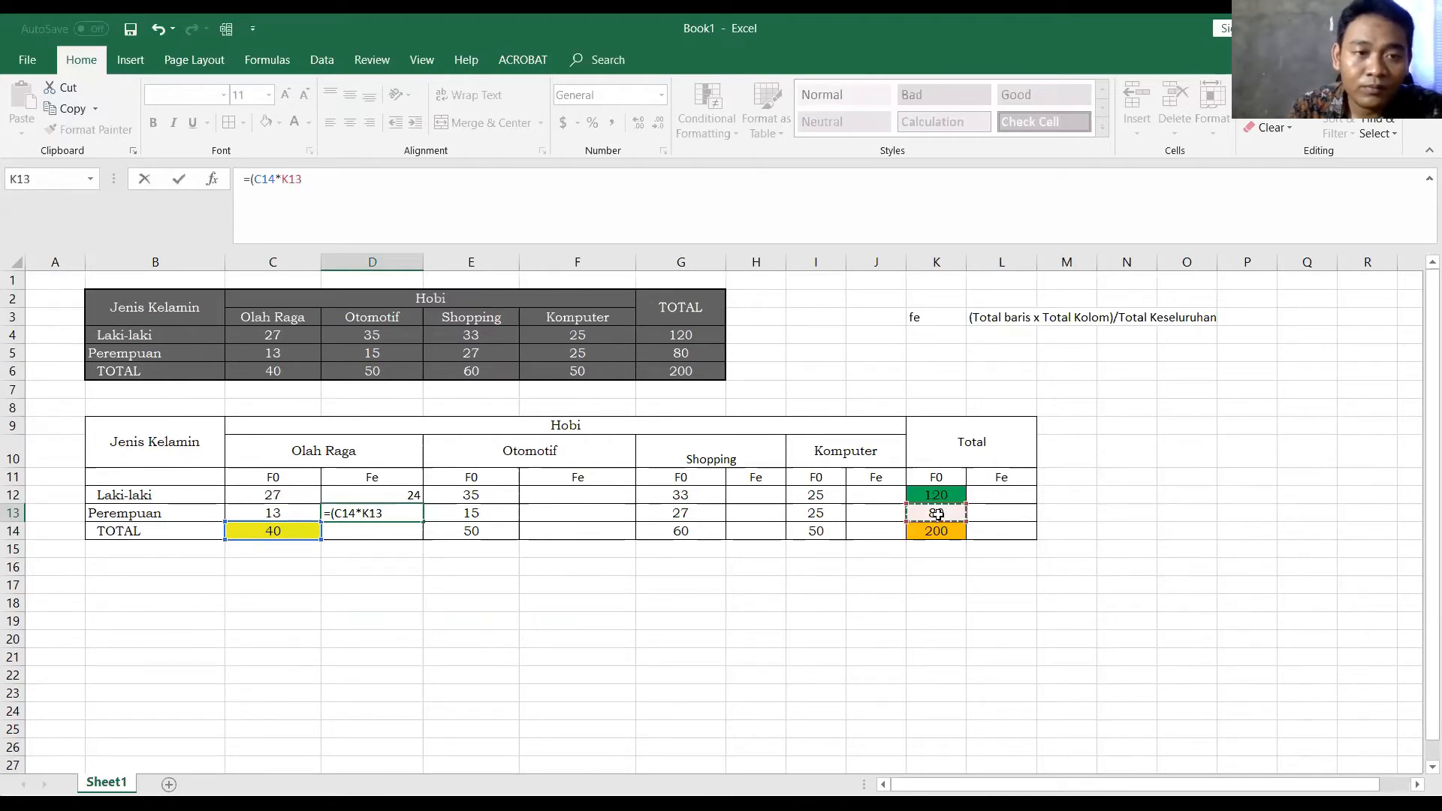
{"action": "type", "text": ")/"}
{"action": "left_click", "coordinate": [927, 530]}
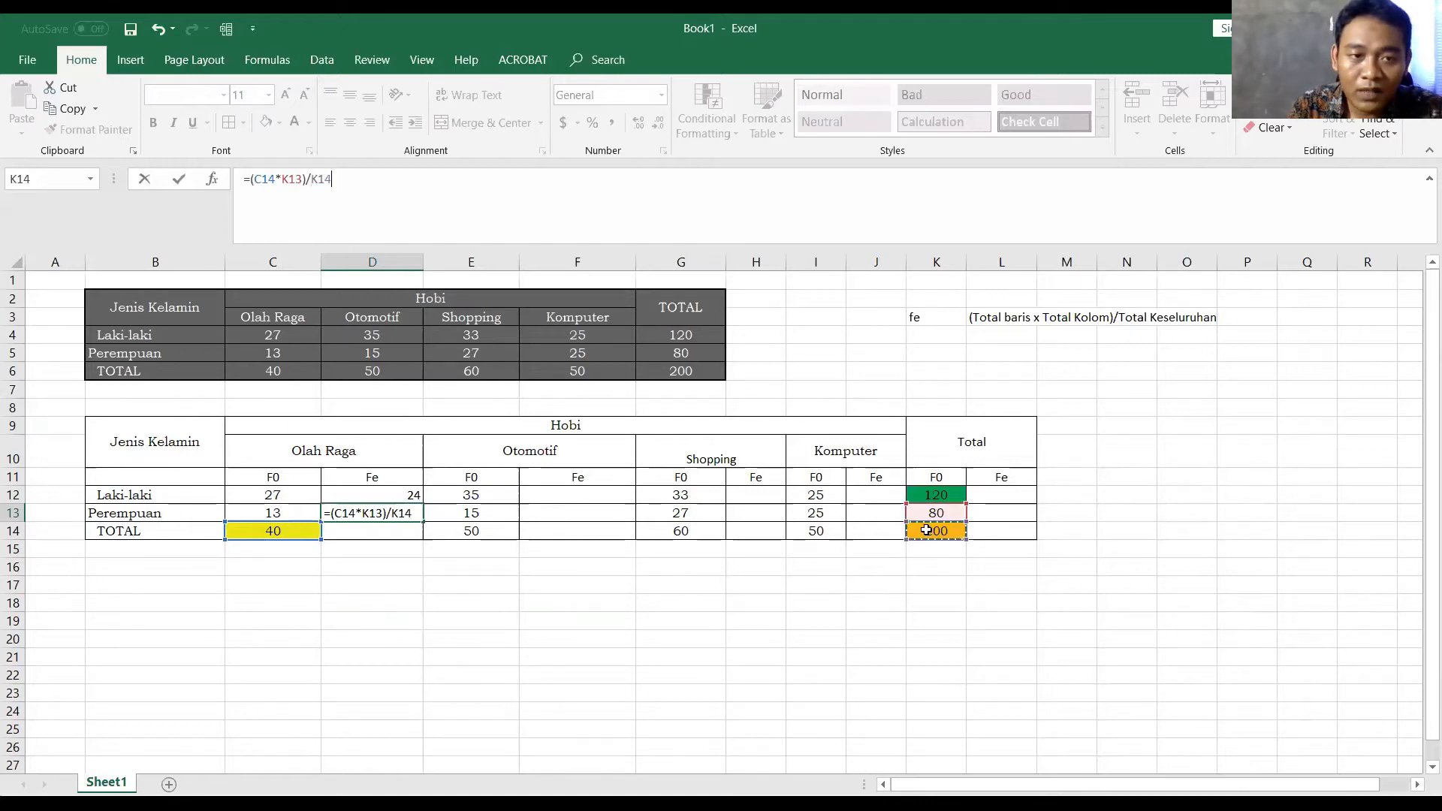
{"action": "key", "text": "Return"}
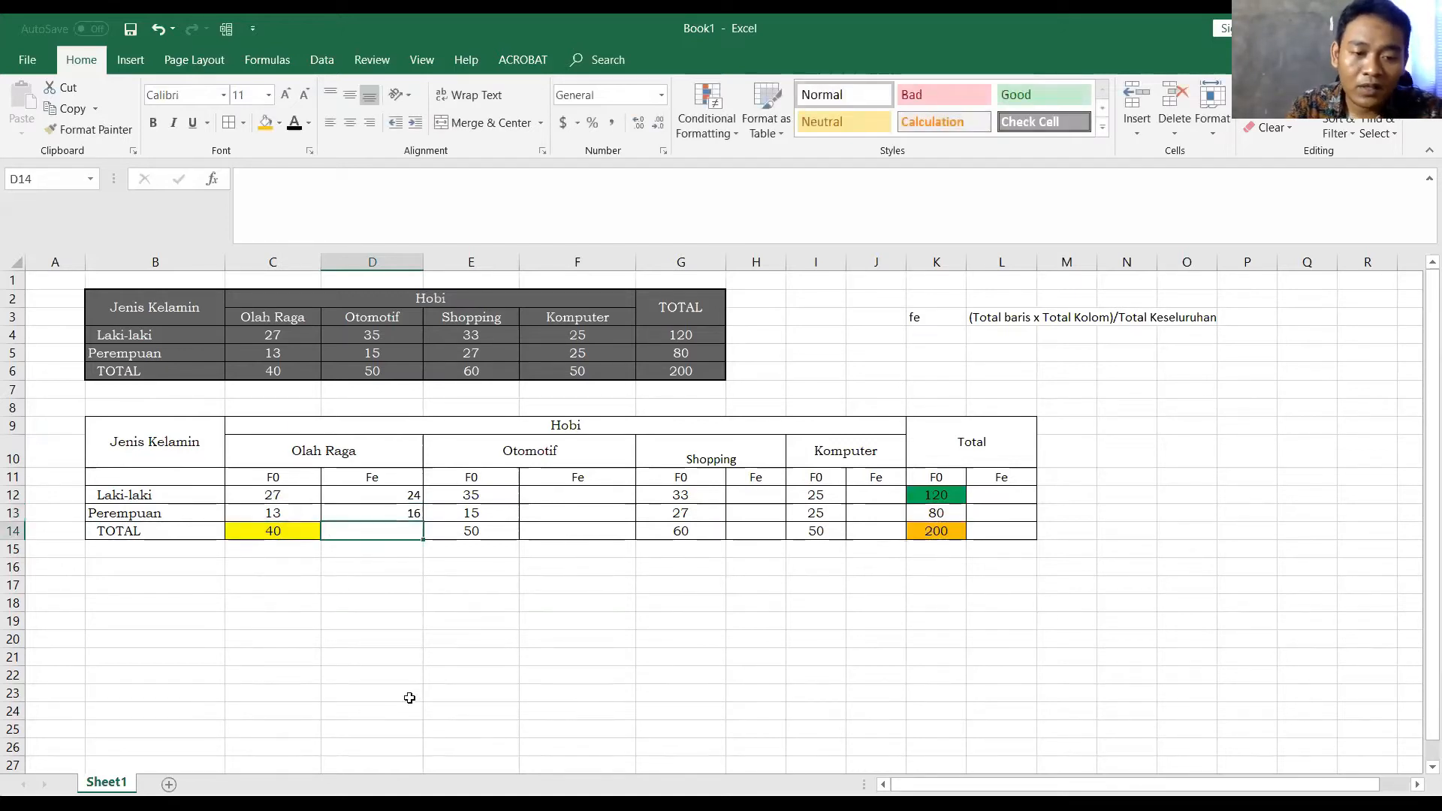
{"action": "left_click", "coordinate": [356, 802]}
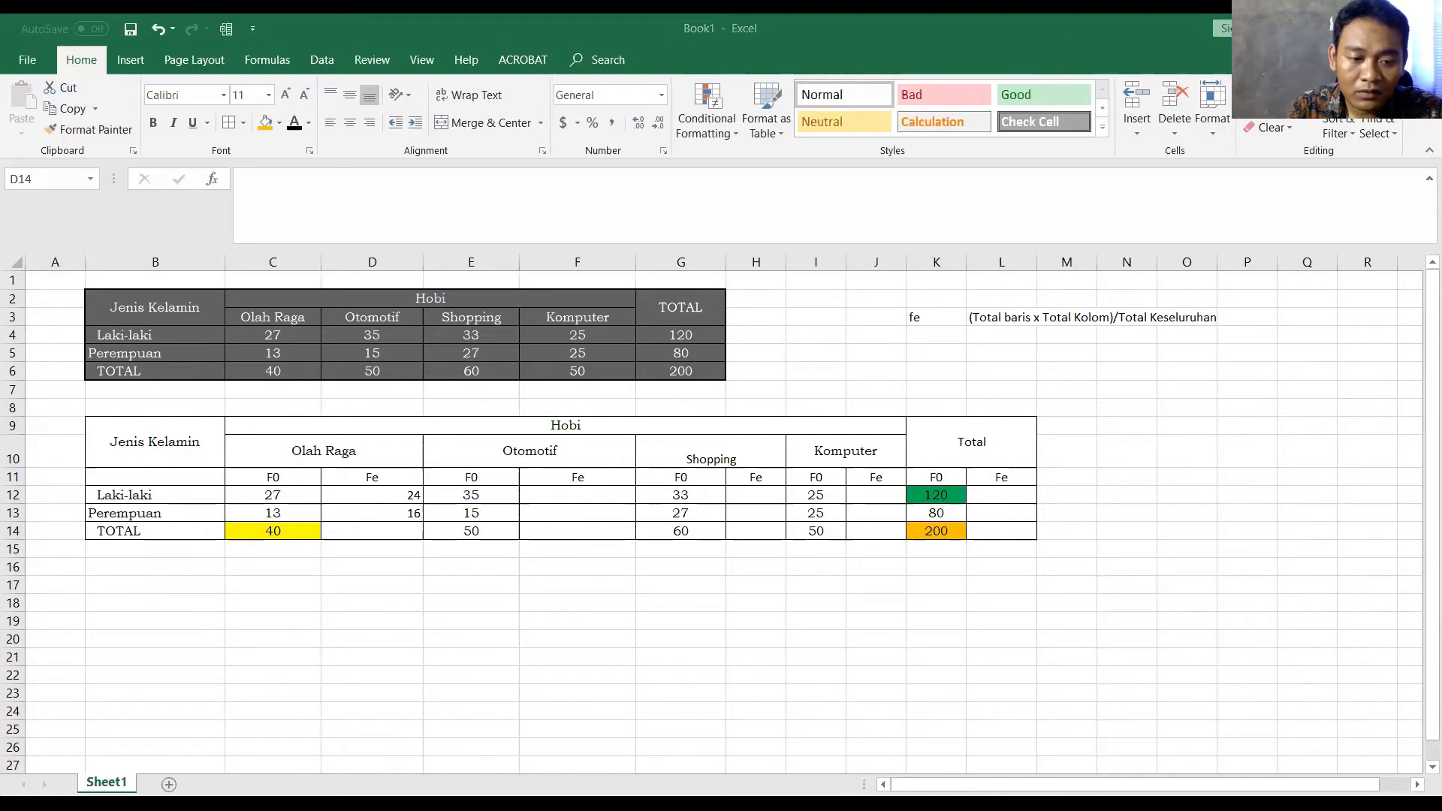
{"action": "left_click", "coordinate": [903, 56]}
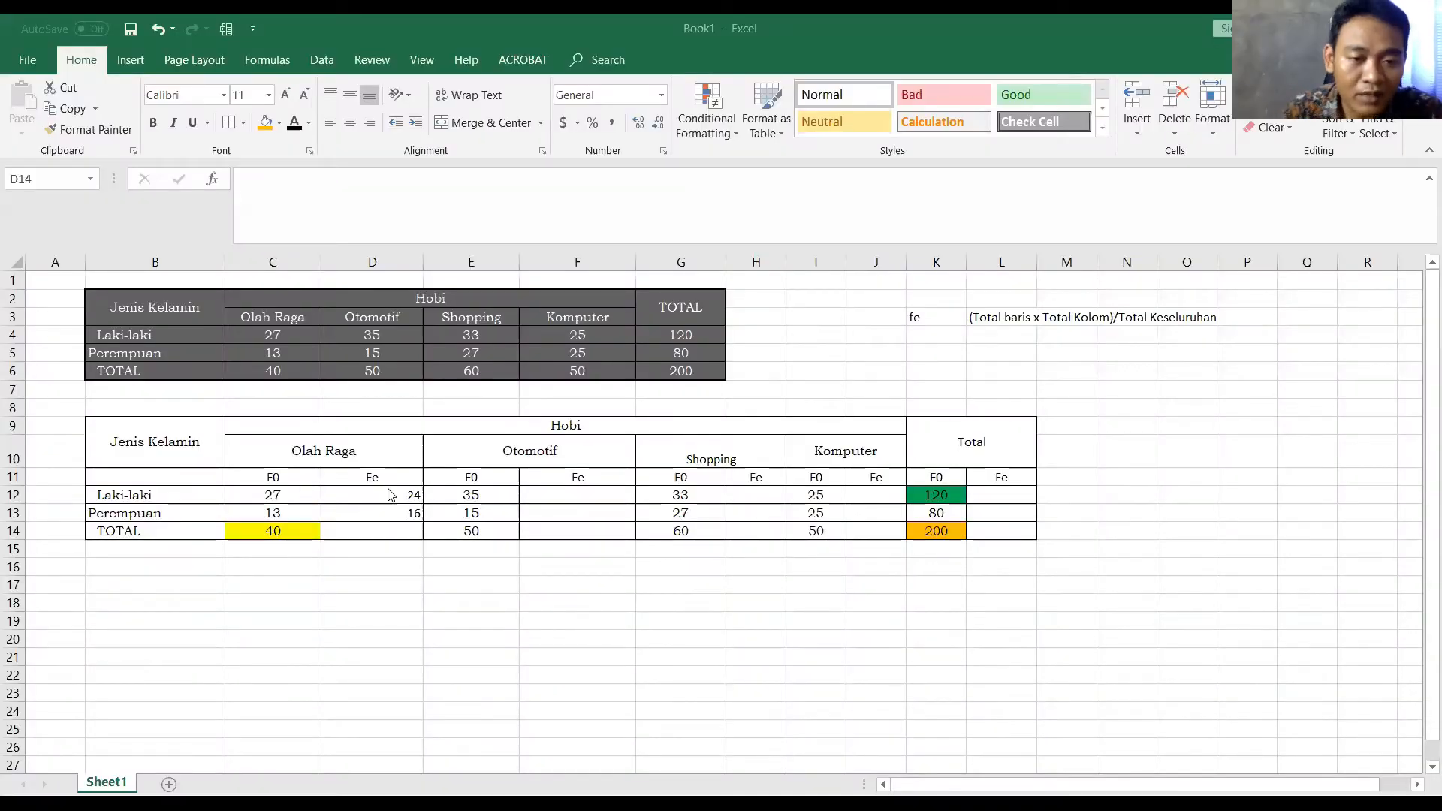
Center the Olah Raga expected frequencies in D12:D13 horizontally
{"action": "left_click_drag", "start_coordinate": [418, 501], "coordinate": [405, 517]}
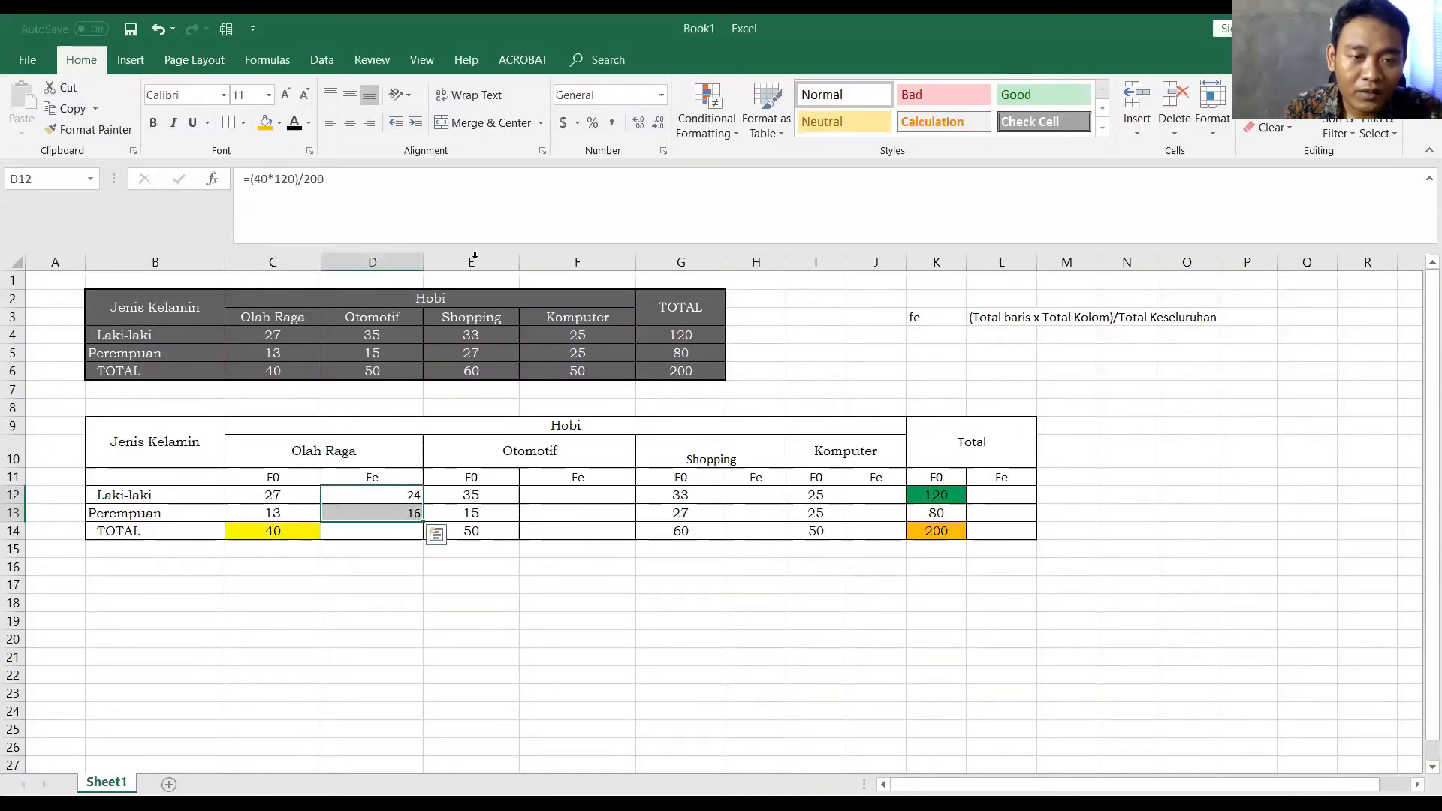
{"action": "left_click", "coordinate": [358, 127]}
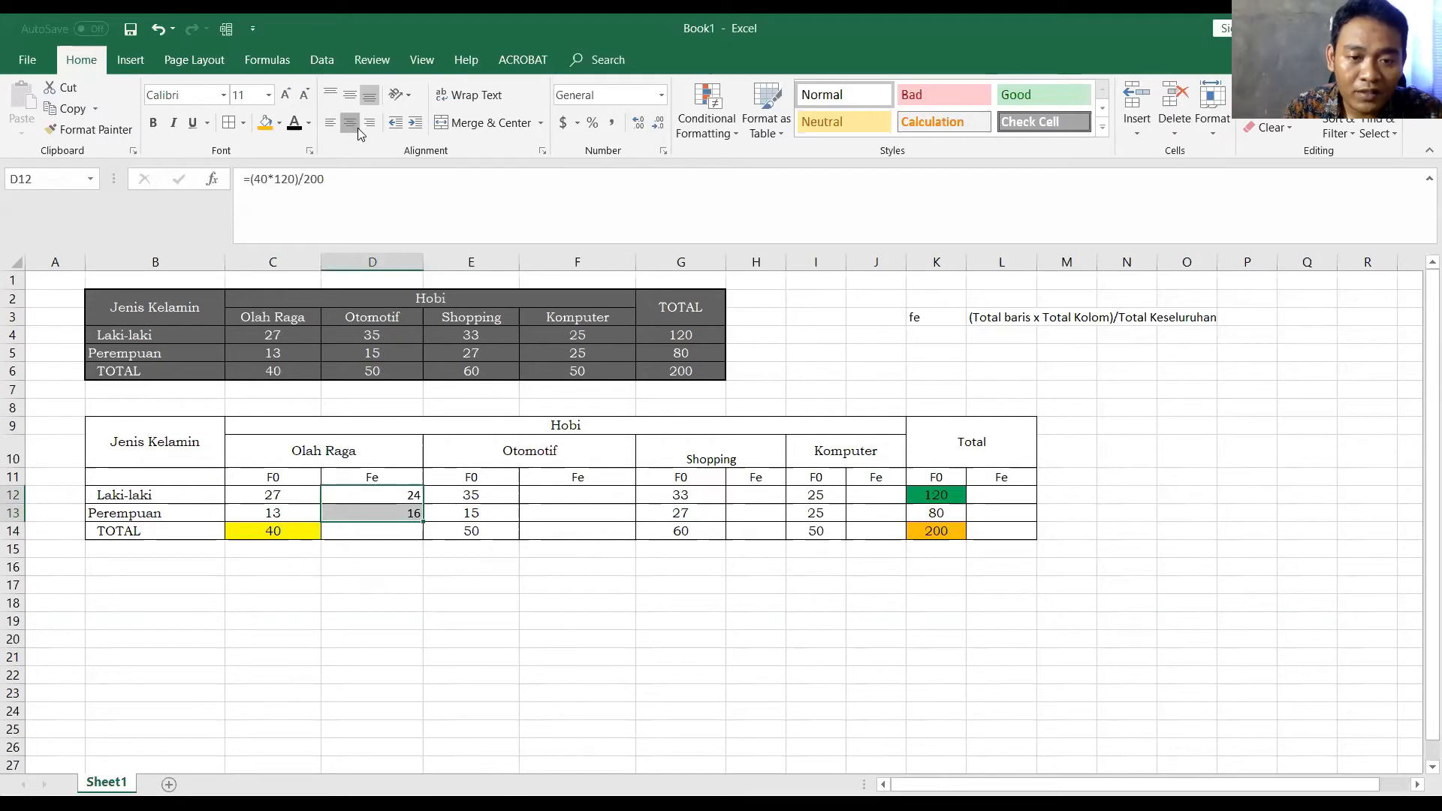
Enter the formula =(E14*K12)/K14 in F12 as the expected frequency for Laki-laki under Otomotif
{"action": "left_click", "coordinate": [608, 494]}
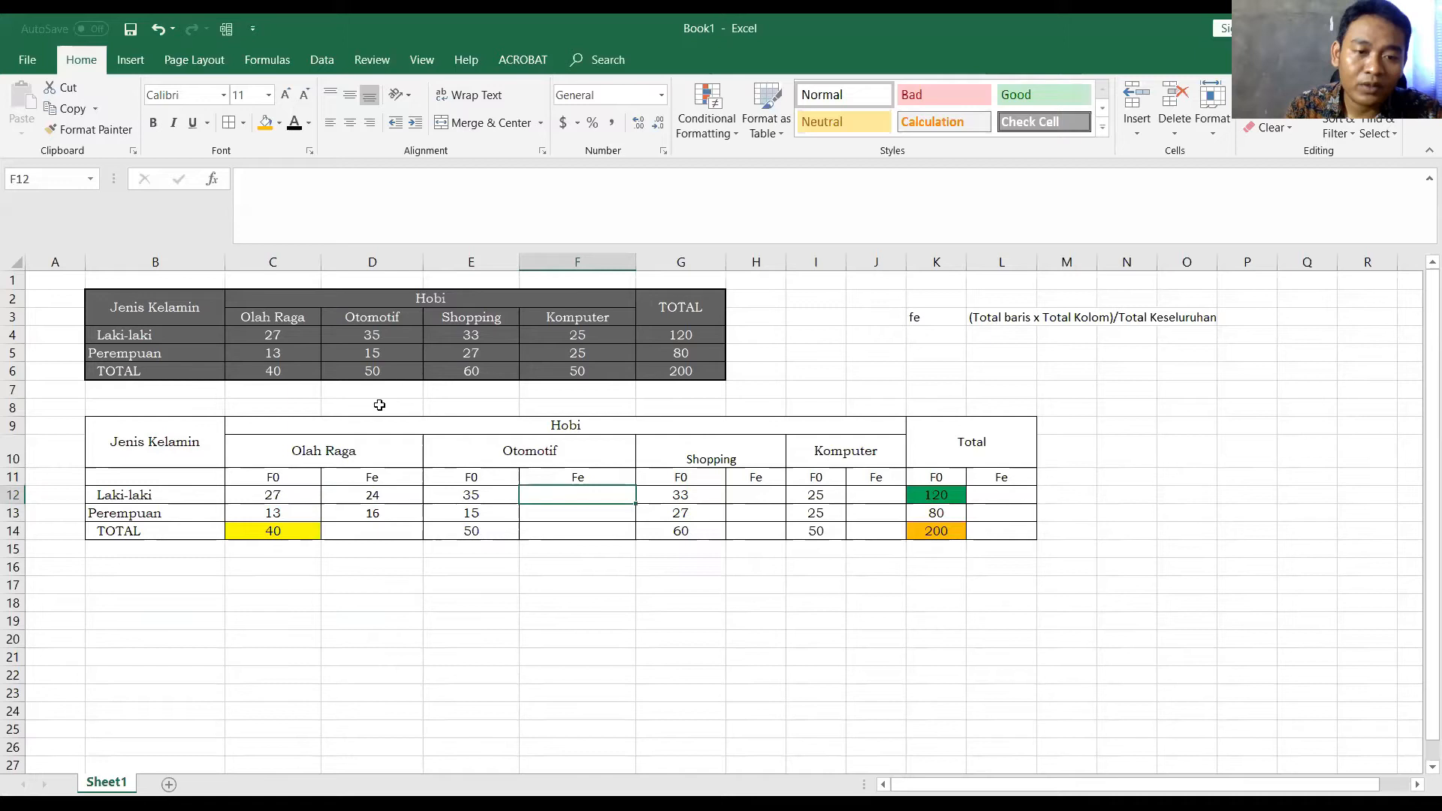
{"action": "left_click", "coordinate": [331, 189]}
{"action": "type", "text": "="}
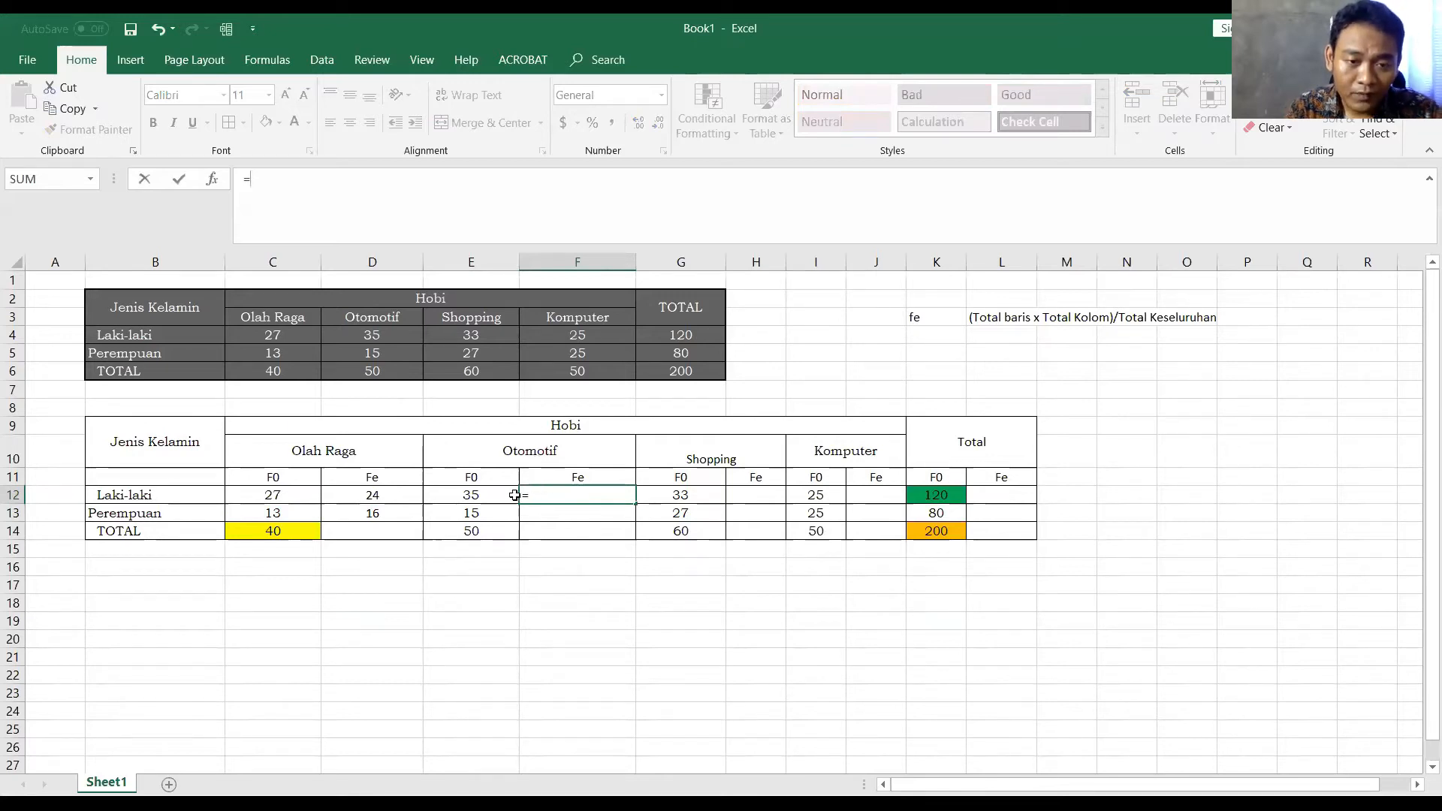
{"action": "type", "text": "("}
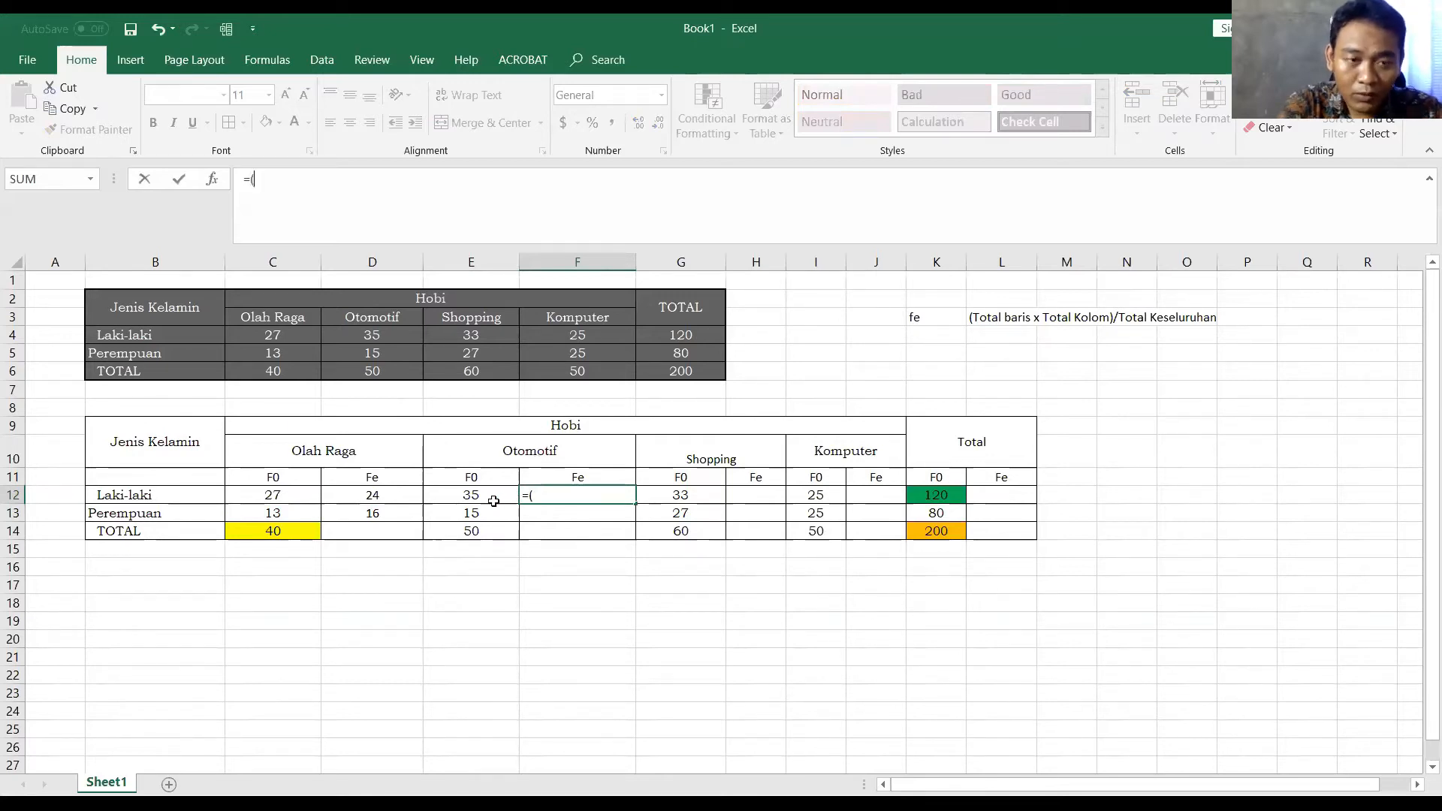
{"action": "left_click", "coordinate": [489, 533]}
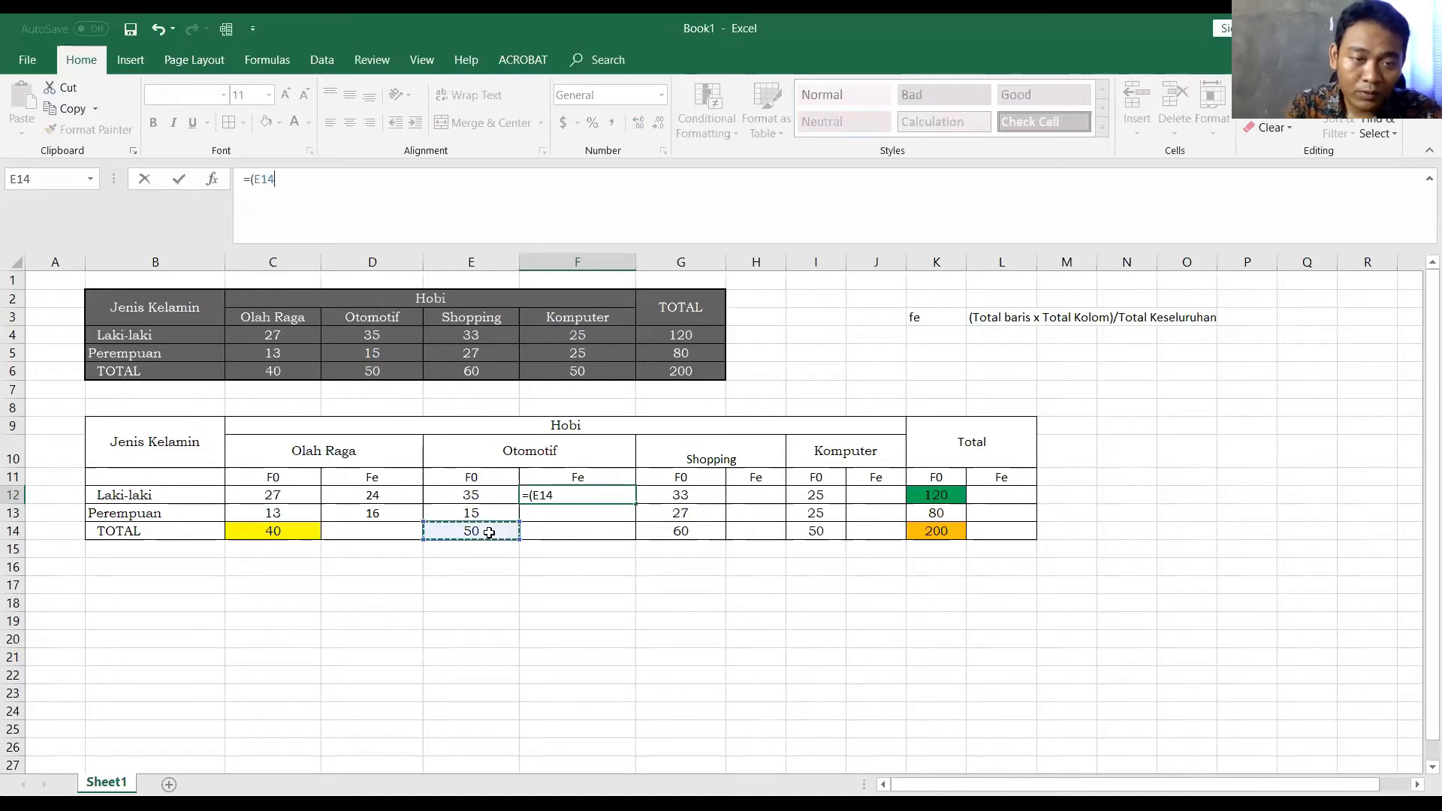
{"action": "type", "text": "*"}
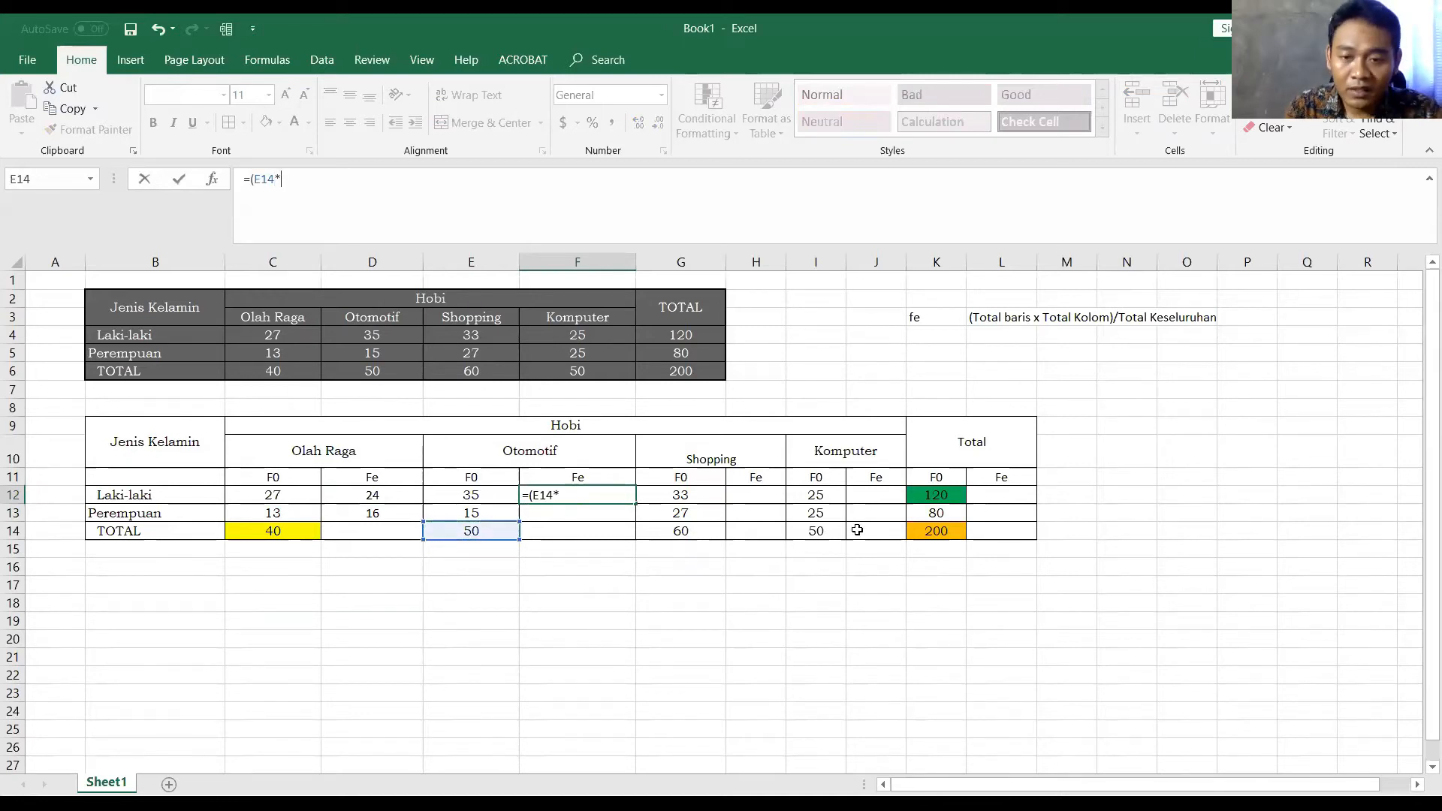
{"action": "left_click", "coordinate": [927, 494]}
{"action": "type", "text": ")/200"}
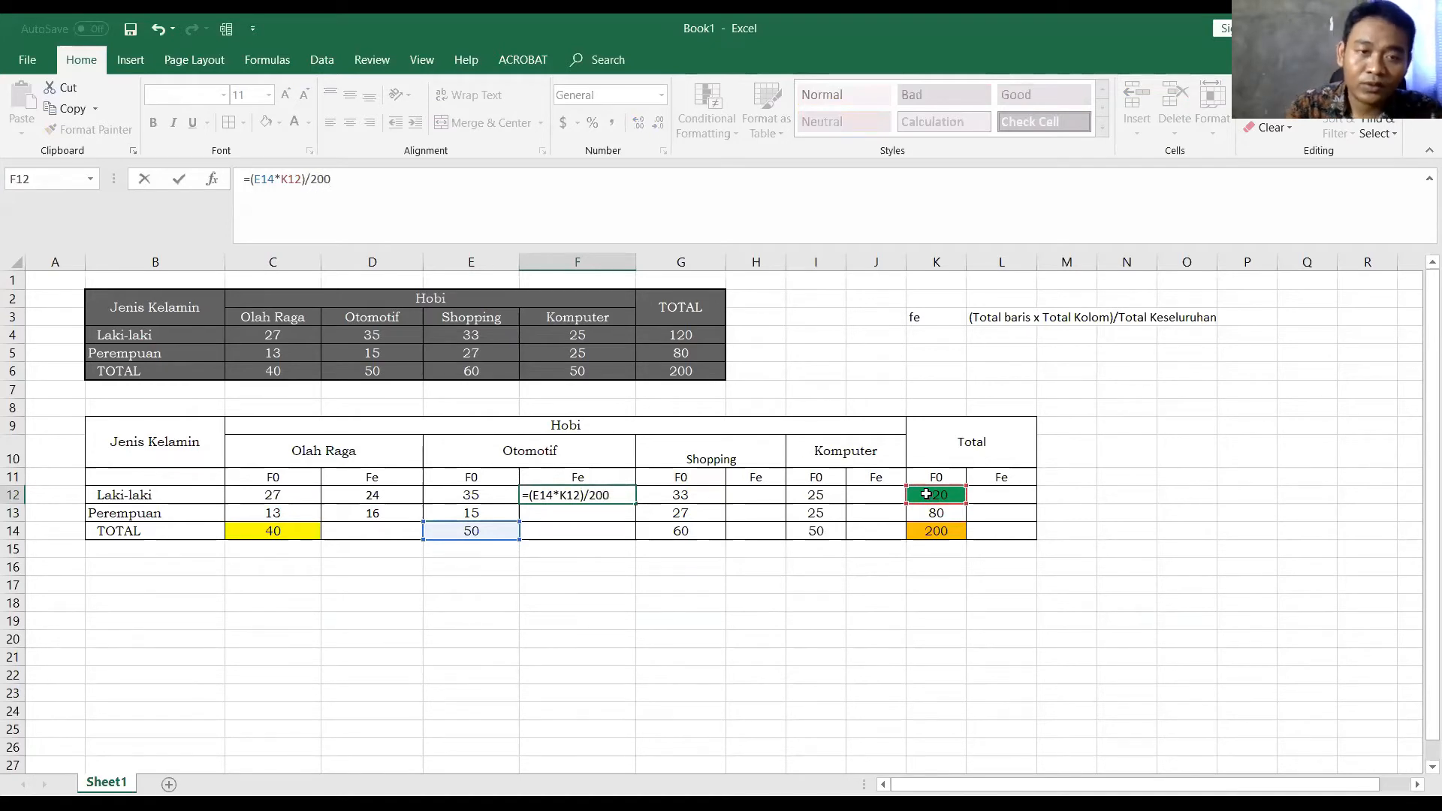
{"action": "left_click_drag", "start_coordinate": [353, 194], "coordinate": [317, 177]}
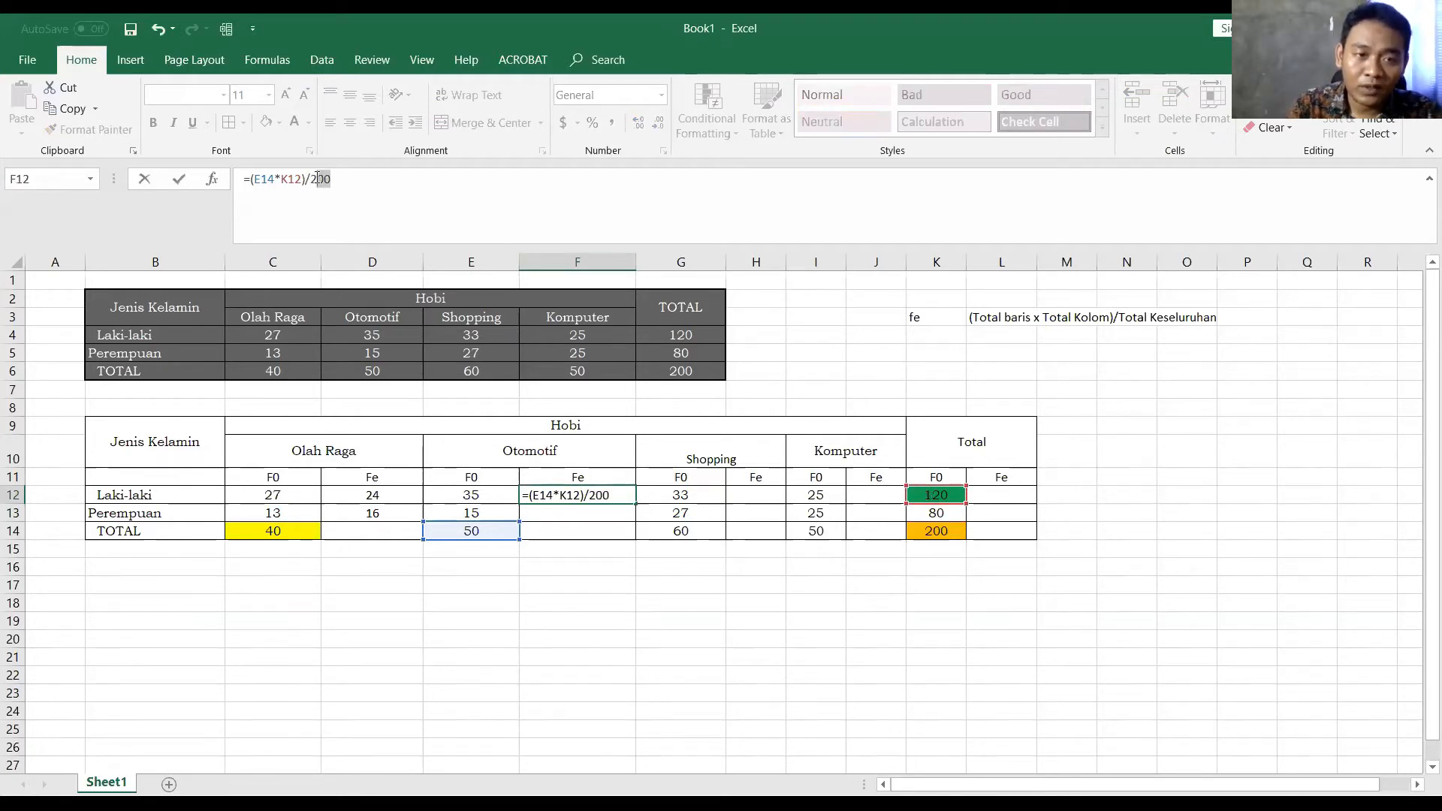
{"action": "left_click", "coordinate": [932, 531]}
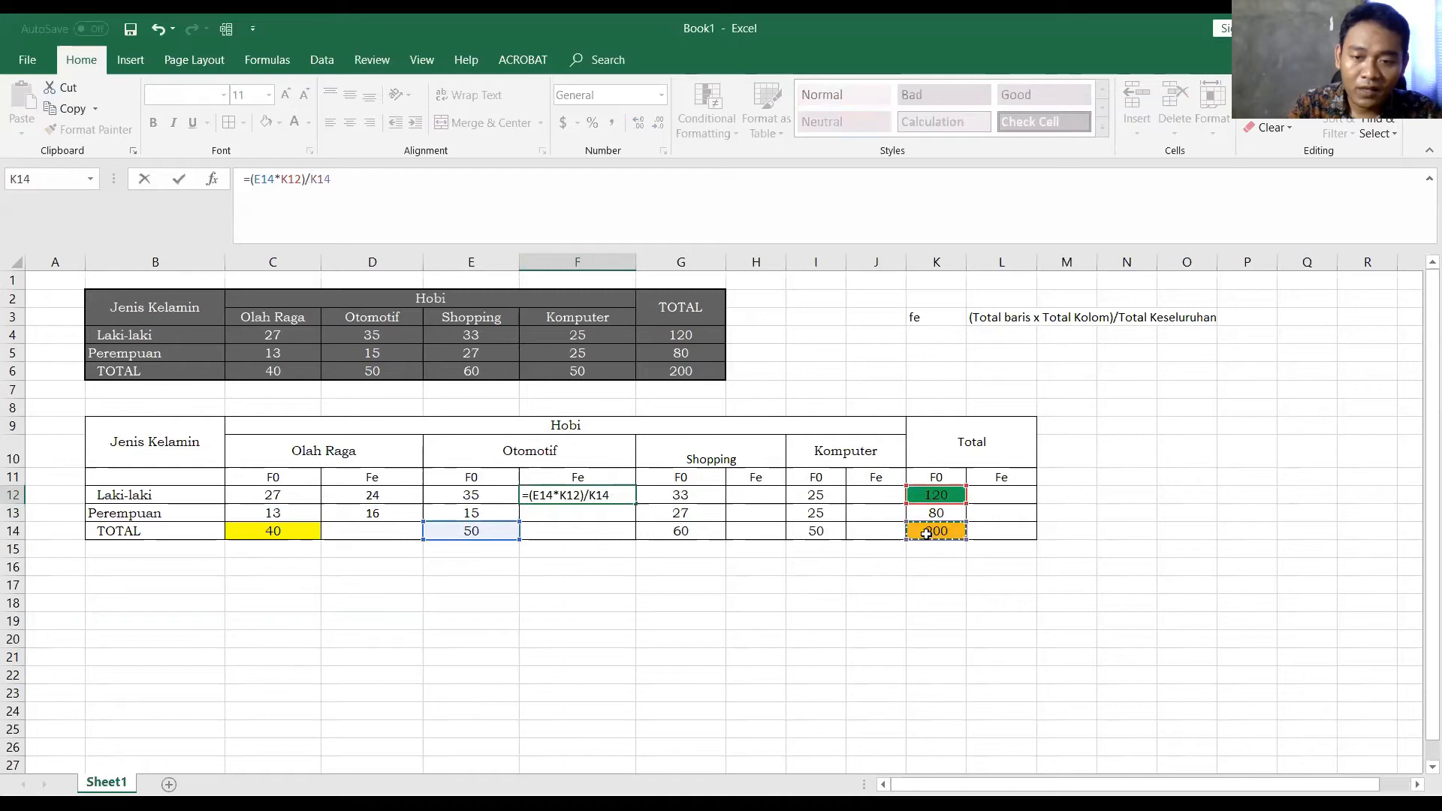
{"action": "key", "text": "Return"}
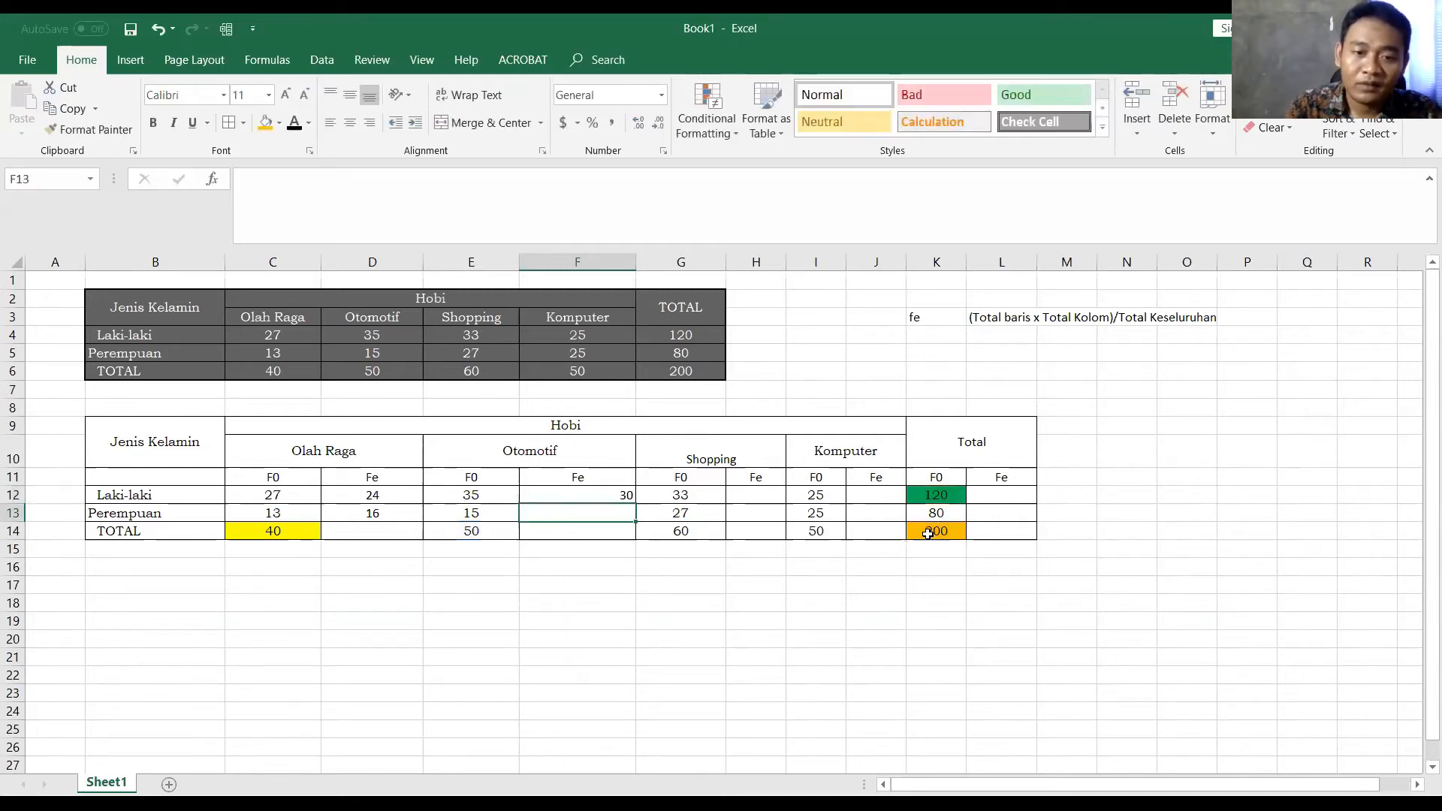
Fill the F12 formula down to F13 and correct its references to =(E14*K13)/K14 for Perempuan under Otomotif
{"action": "left_click", "coordinate": [608, 493]}
{"action": "left_click_drag", "start_coordinate": [634, 503], "coordinate": [629, 530]}
{"action": "left_click", "coordinate": [606, 514]}
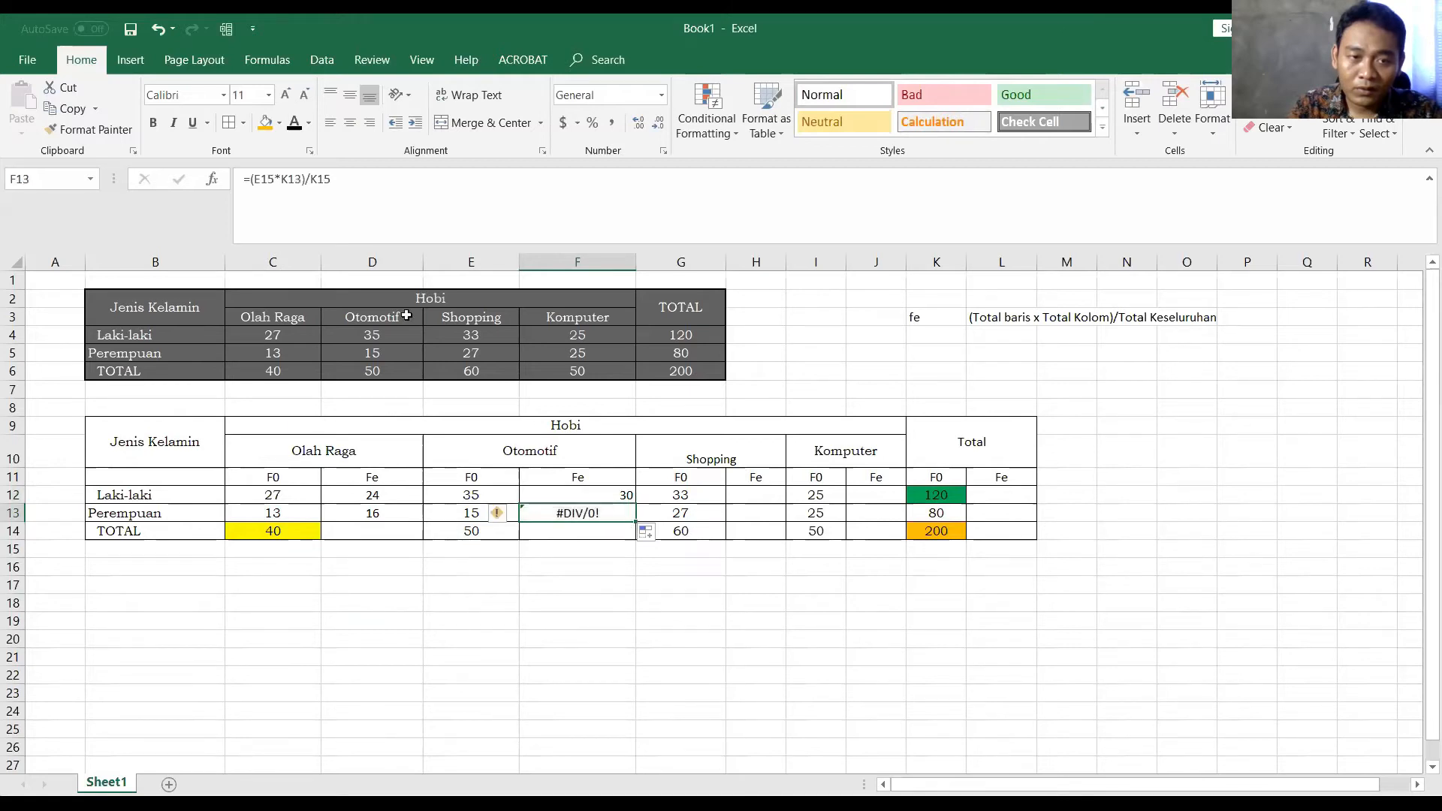
{"action": "left_click", "coordinate": [282, 180]}
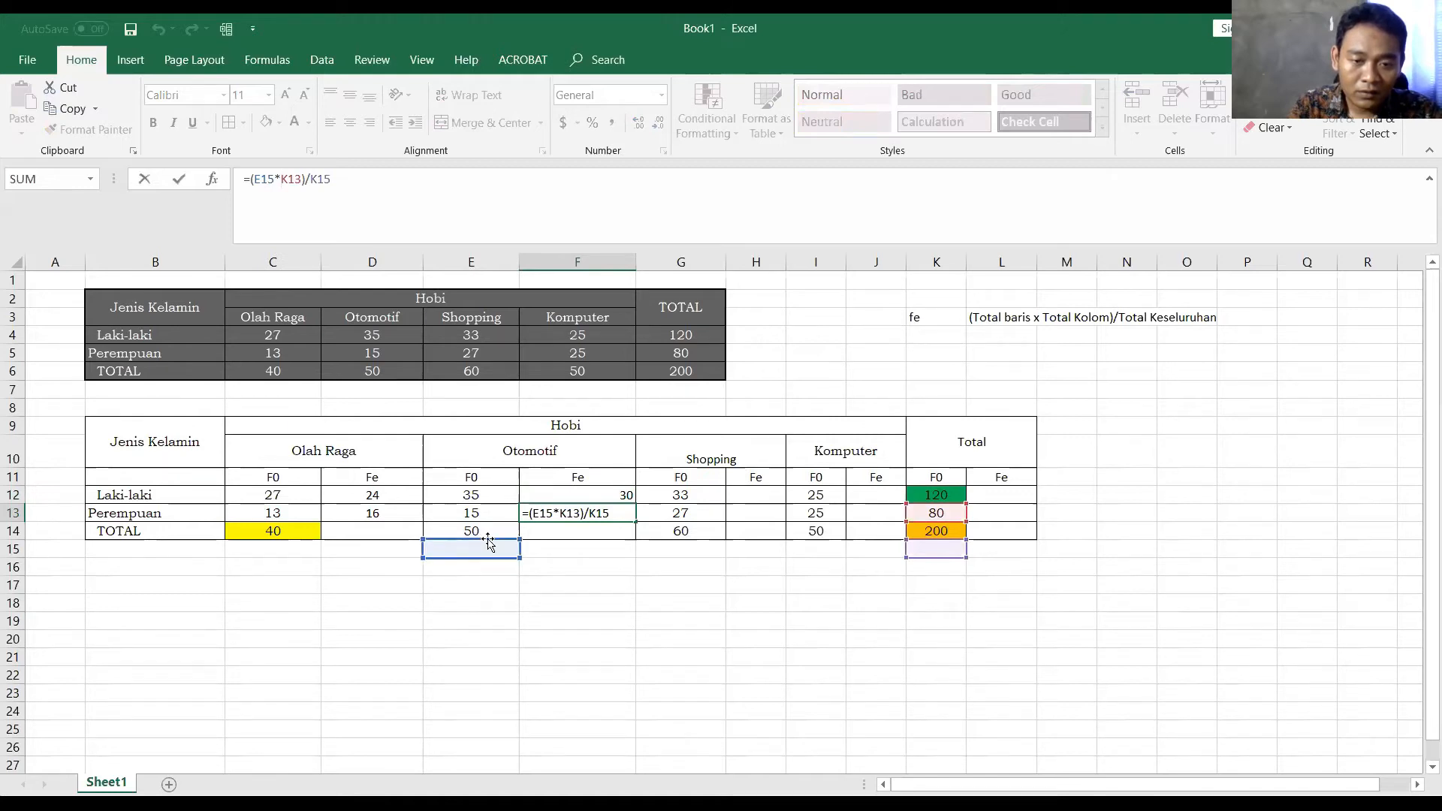
{"action": "left_click_drag", "start_coordinate": [488, 539], "coordinate": [487, 529]}
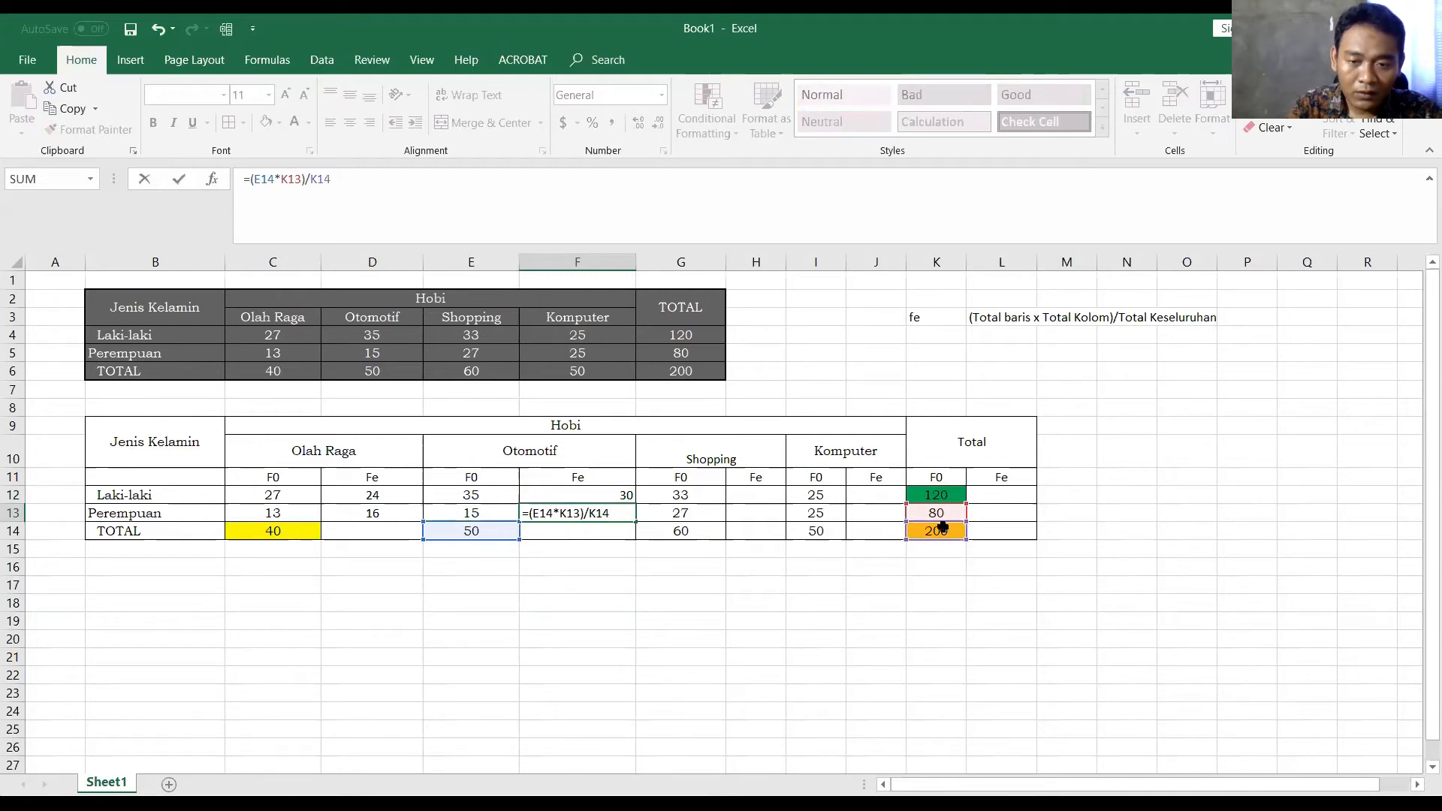
{"action": "key", "text": "Return"}
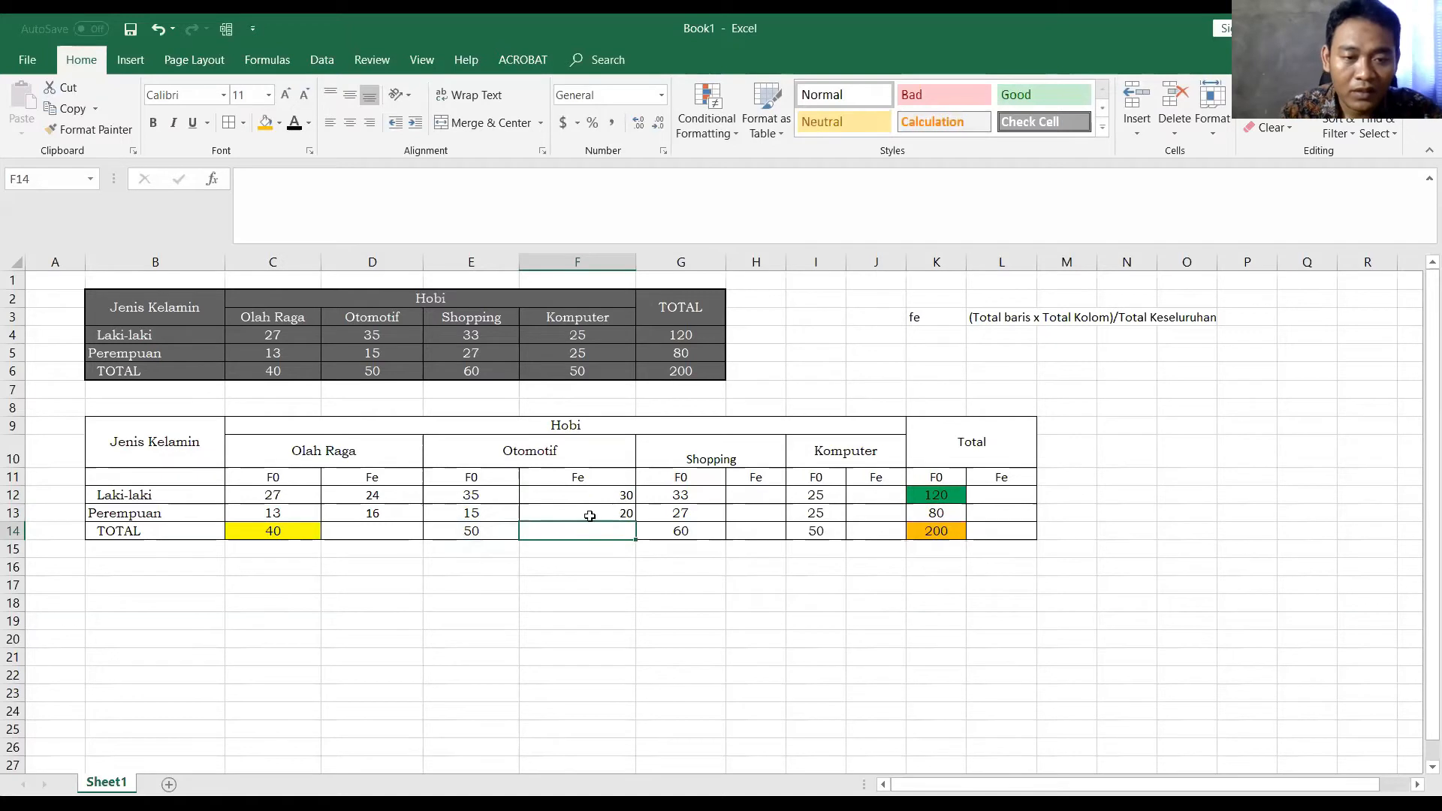
Total the two Olah Raga expected frequencies in D14 with a SUM formula
{"action": "left_click", "coordinate": [385, 532]}
{"action": "left_click", "coordinate": [301, 197]}
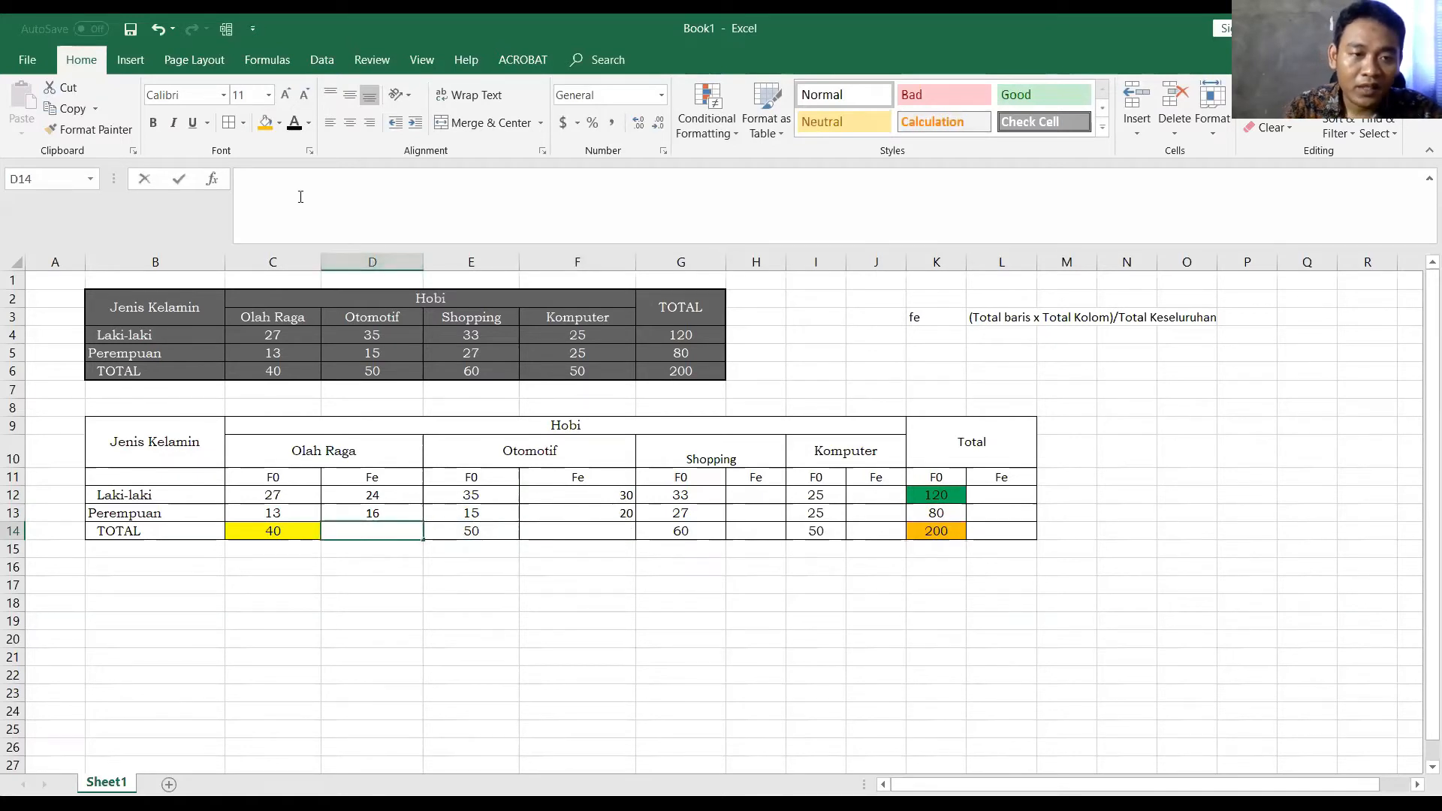
{"action": "type", "text": "="}
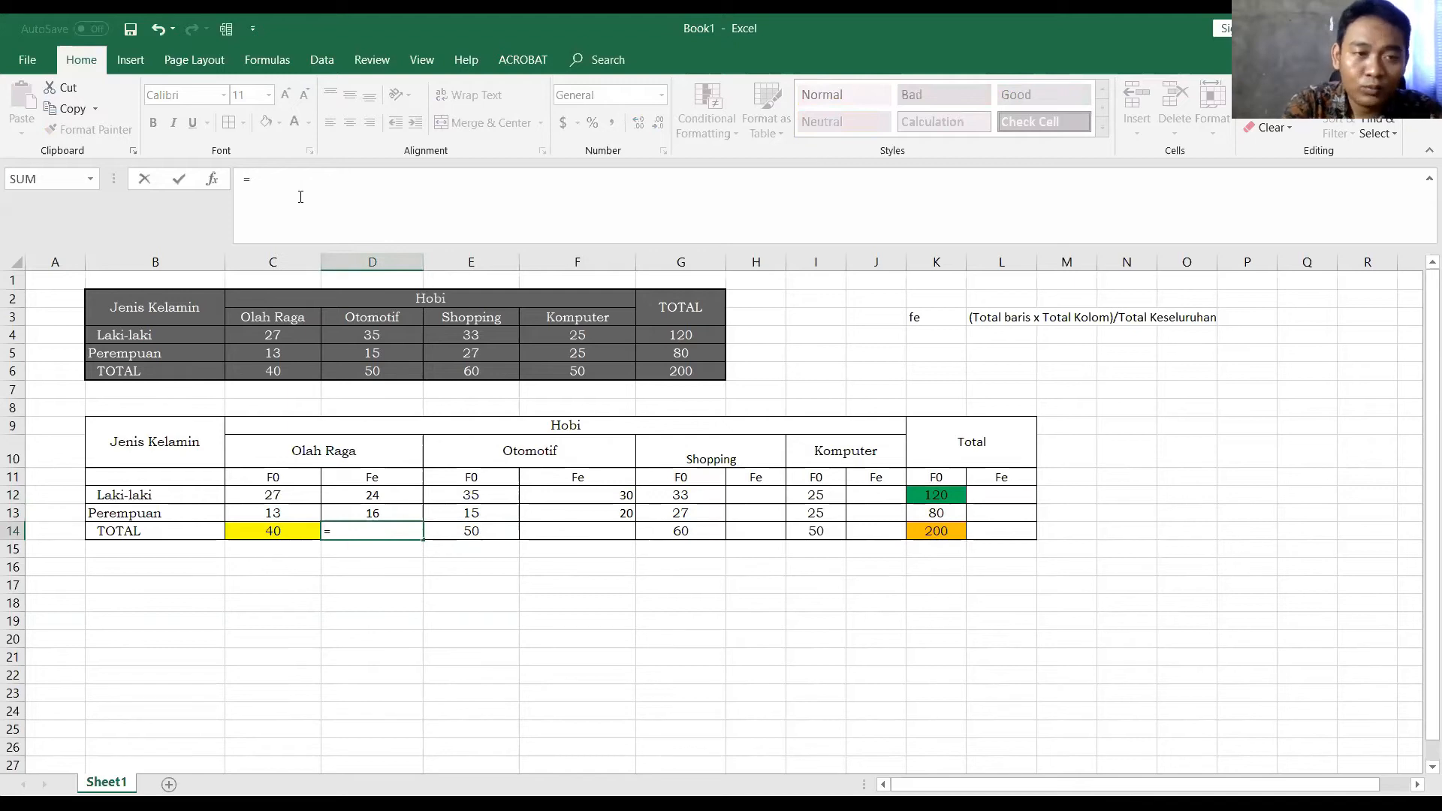
{"action": "type", "text": "sum"}
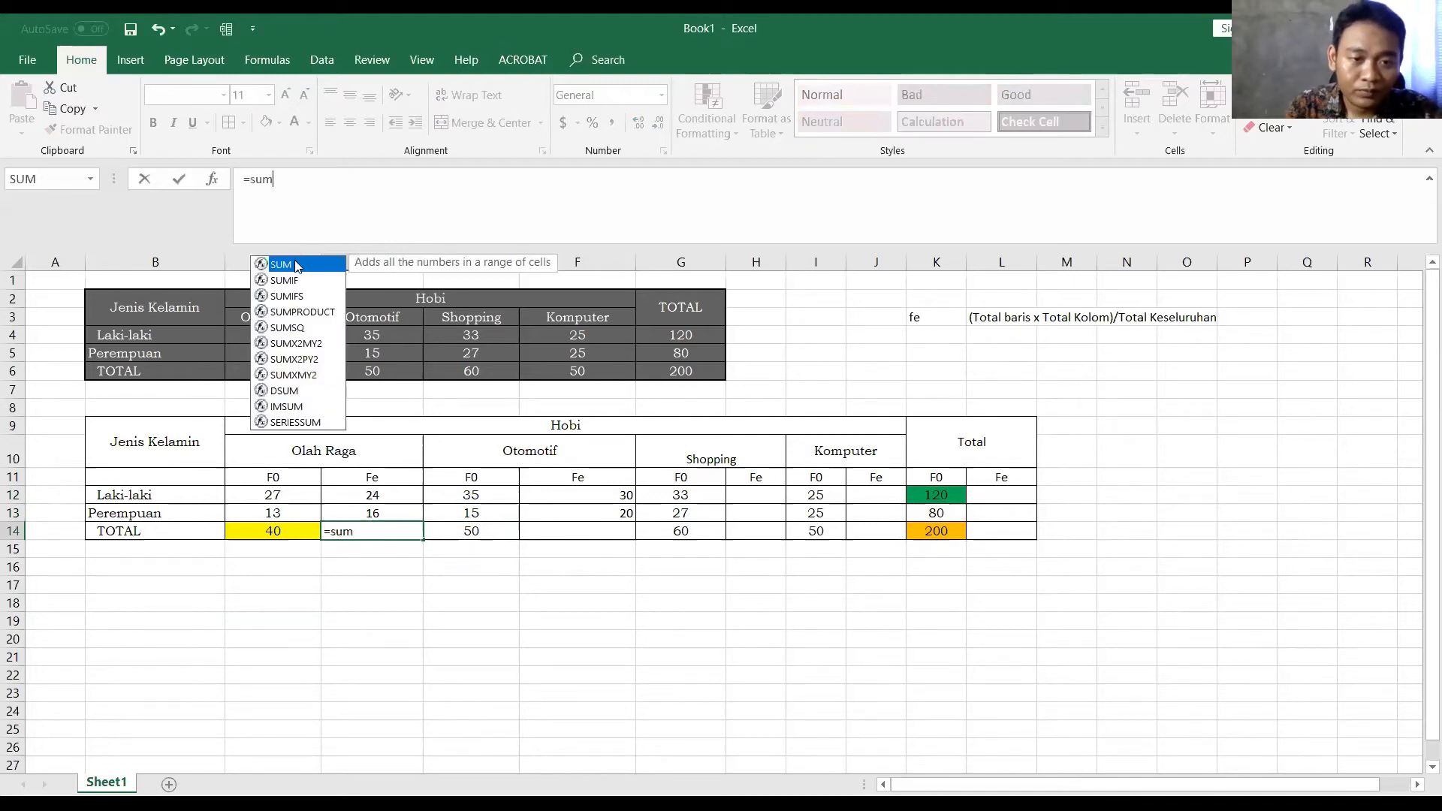
{"action": "key", "text": "Tab"}
{"action": "left_click", "coordinate": [381, 486]}
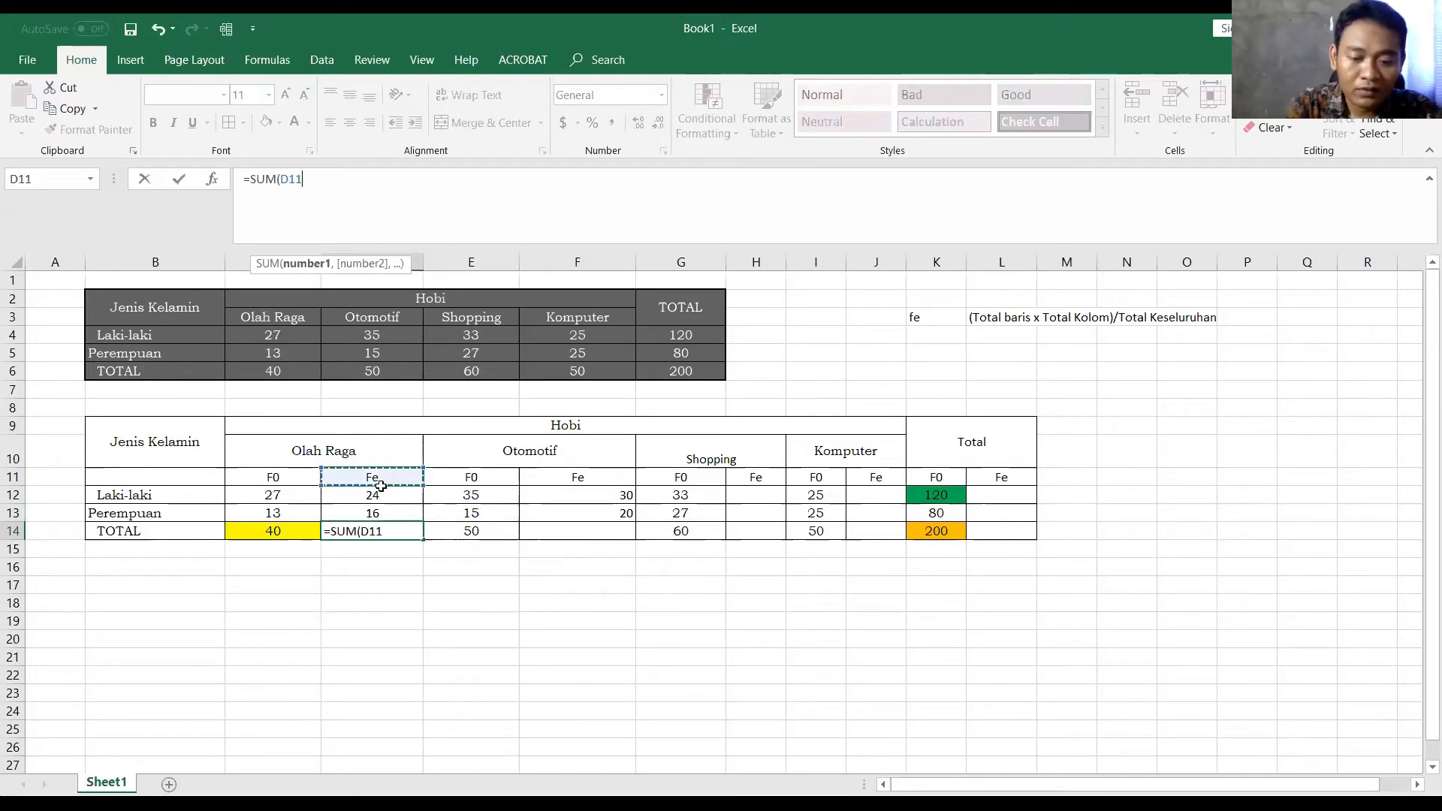
{"action": "left_click_drag", "start_coordinate": [381, 486], "coordinate": [381, 508]}
{"action": "key", "text": "Return"}
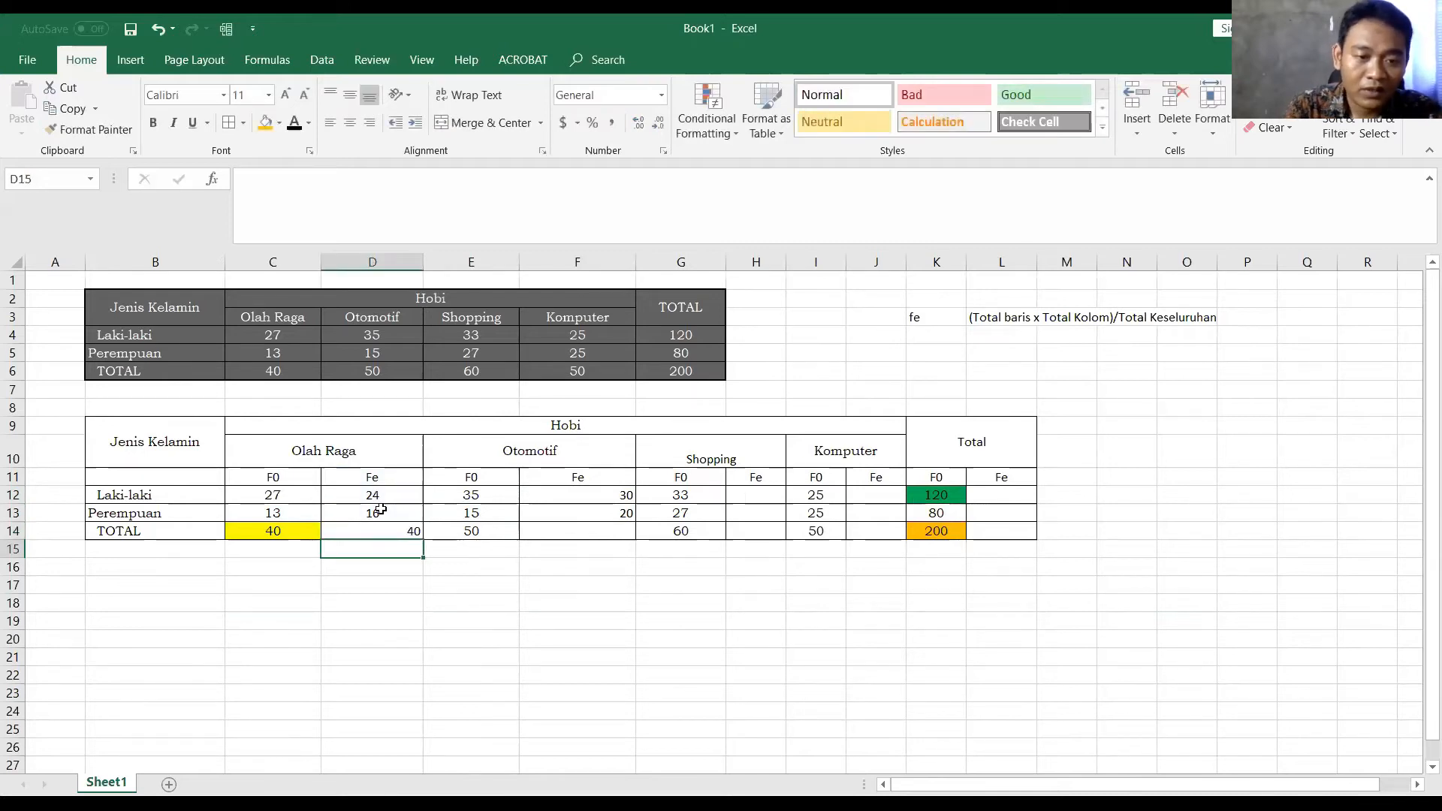
Enter =SUM(F12:F13) in F14 as the total of the Otomotif expected frequencies
{"action": "left_click", "coordinate": [584, 532]}
{"action": "left_click", "coordinate": [321, 178]}
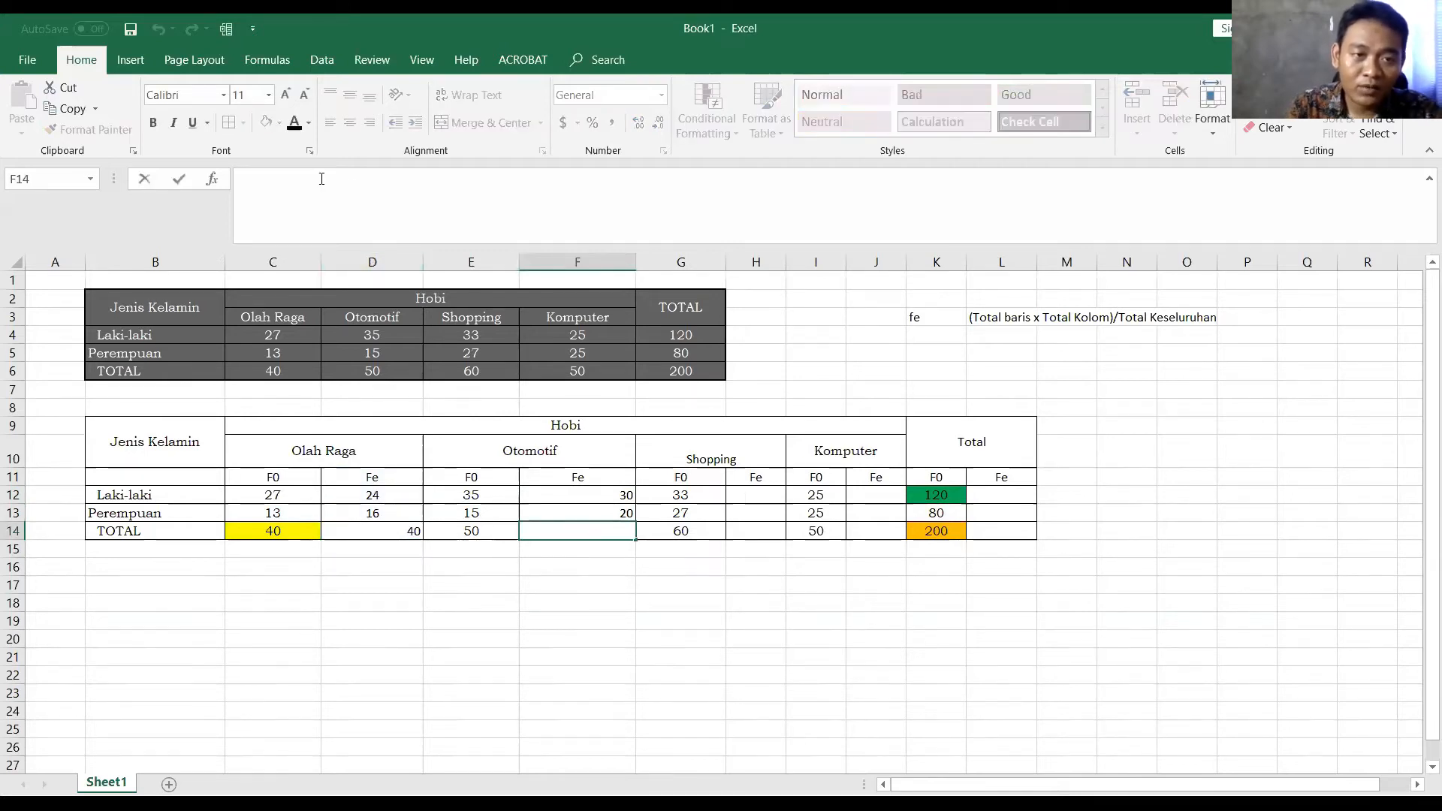
{"action": "type", "text": "="}
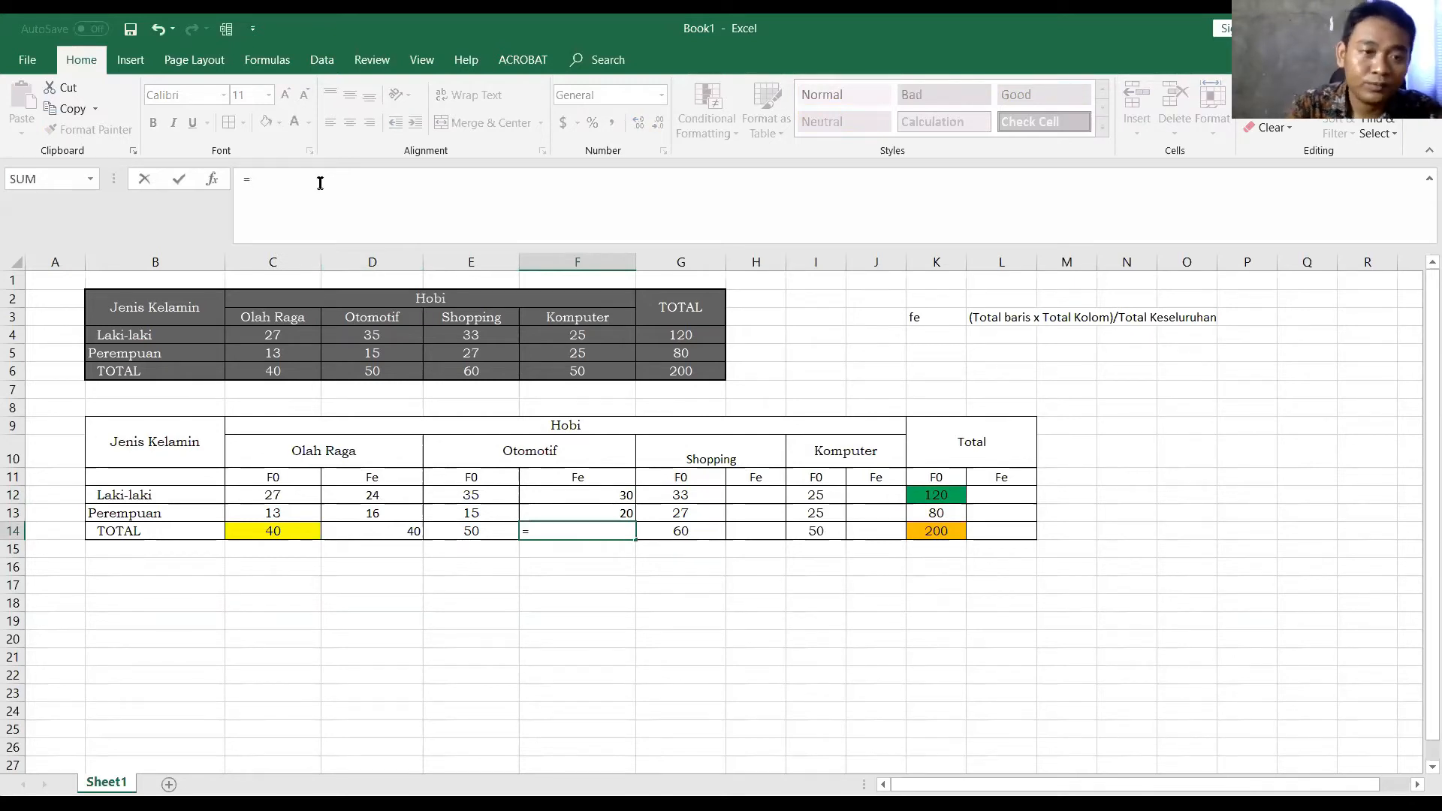
{"action": "type", "text": "sum"}
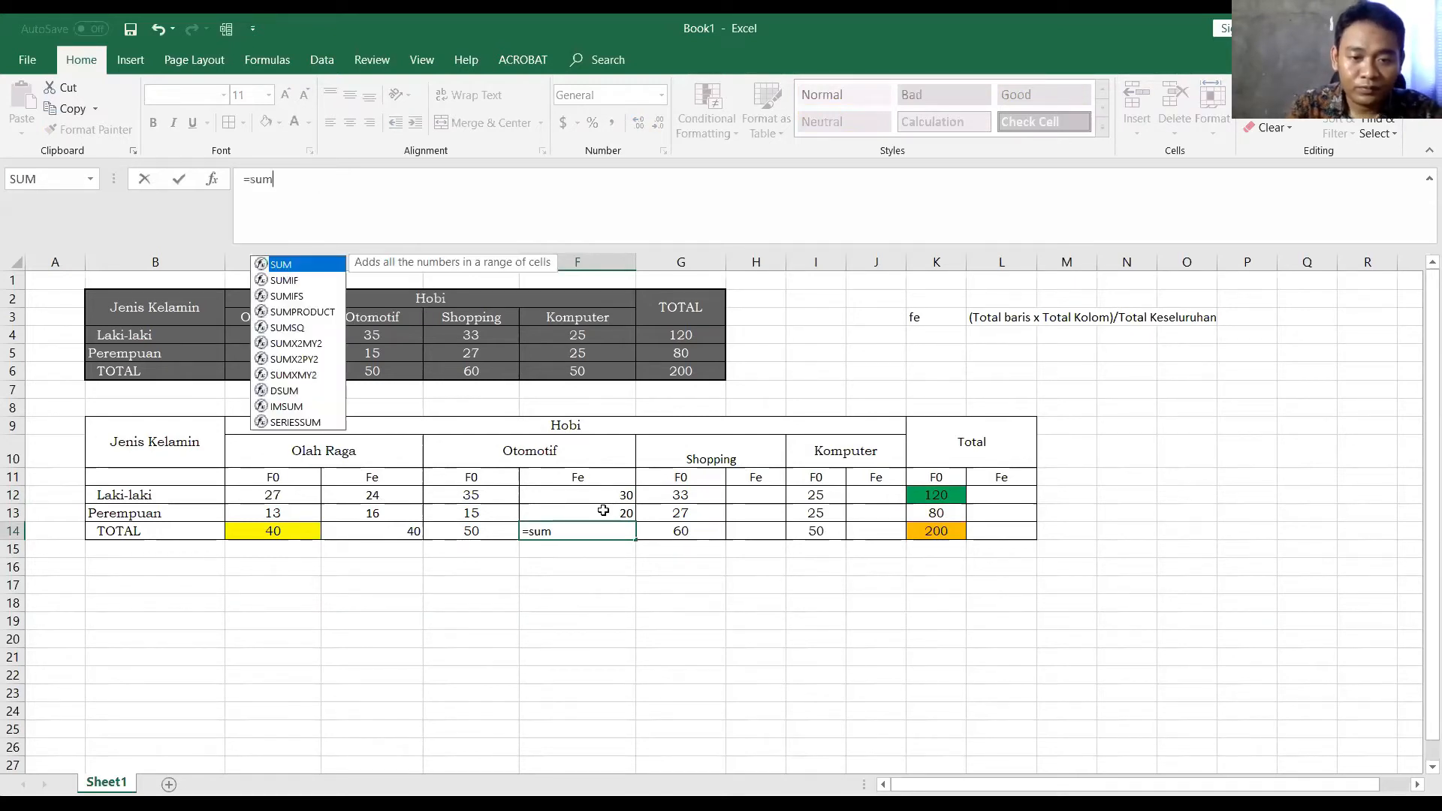
{"action": "key", "text": "Tab"}
{"action": "left_click_drag", "start_coordinate": [603, 496], "coordinate": [605, 520]}
{"action": "key", "text": "Return"}
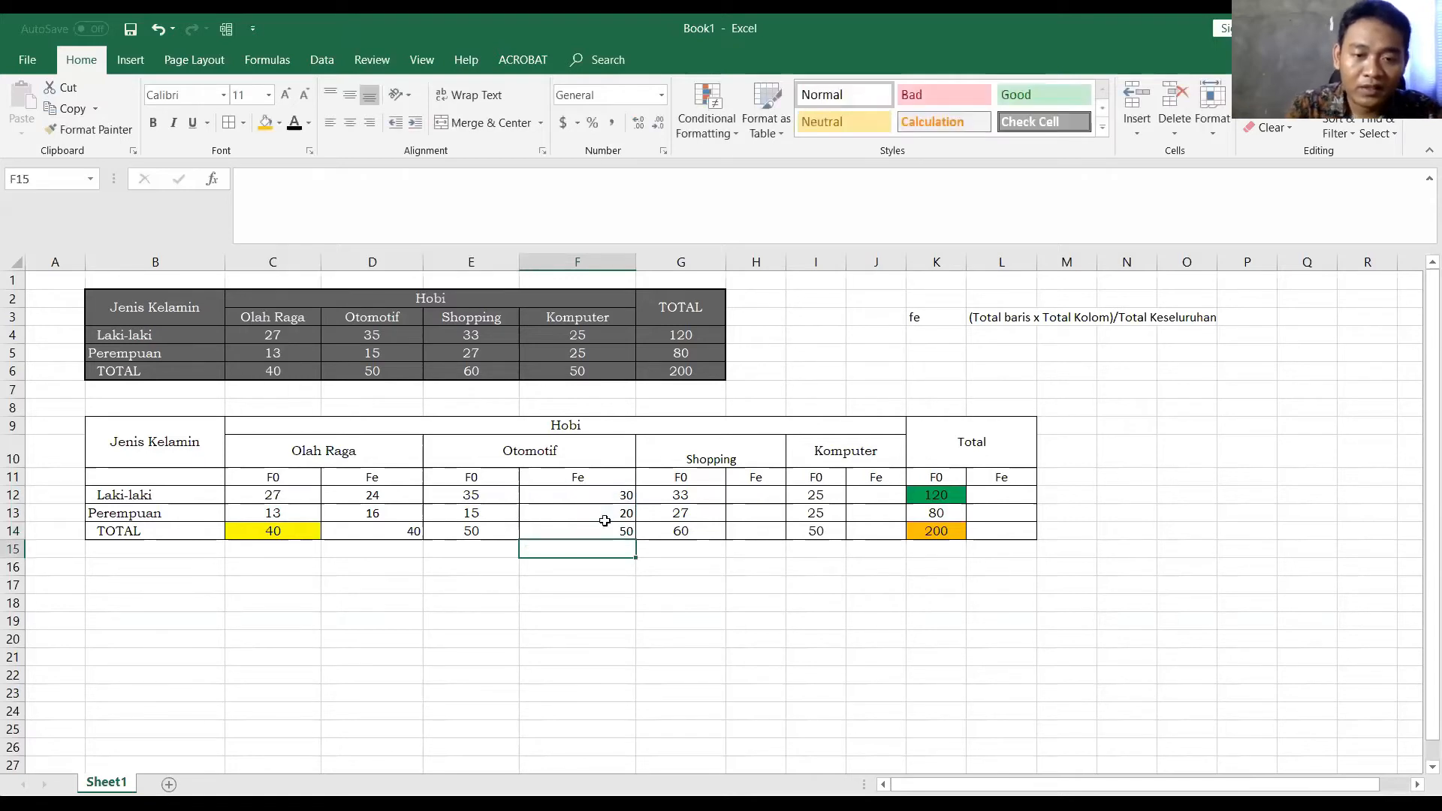
Center the Olah Raga and Otomotif values in C12:F14 horizontally
{"action": "left_click", "coordinate": [477, 533]}
{"action": "left_click", "coordinate": [567, 533]}
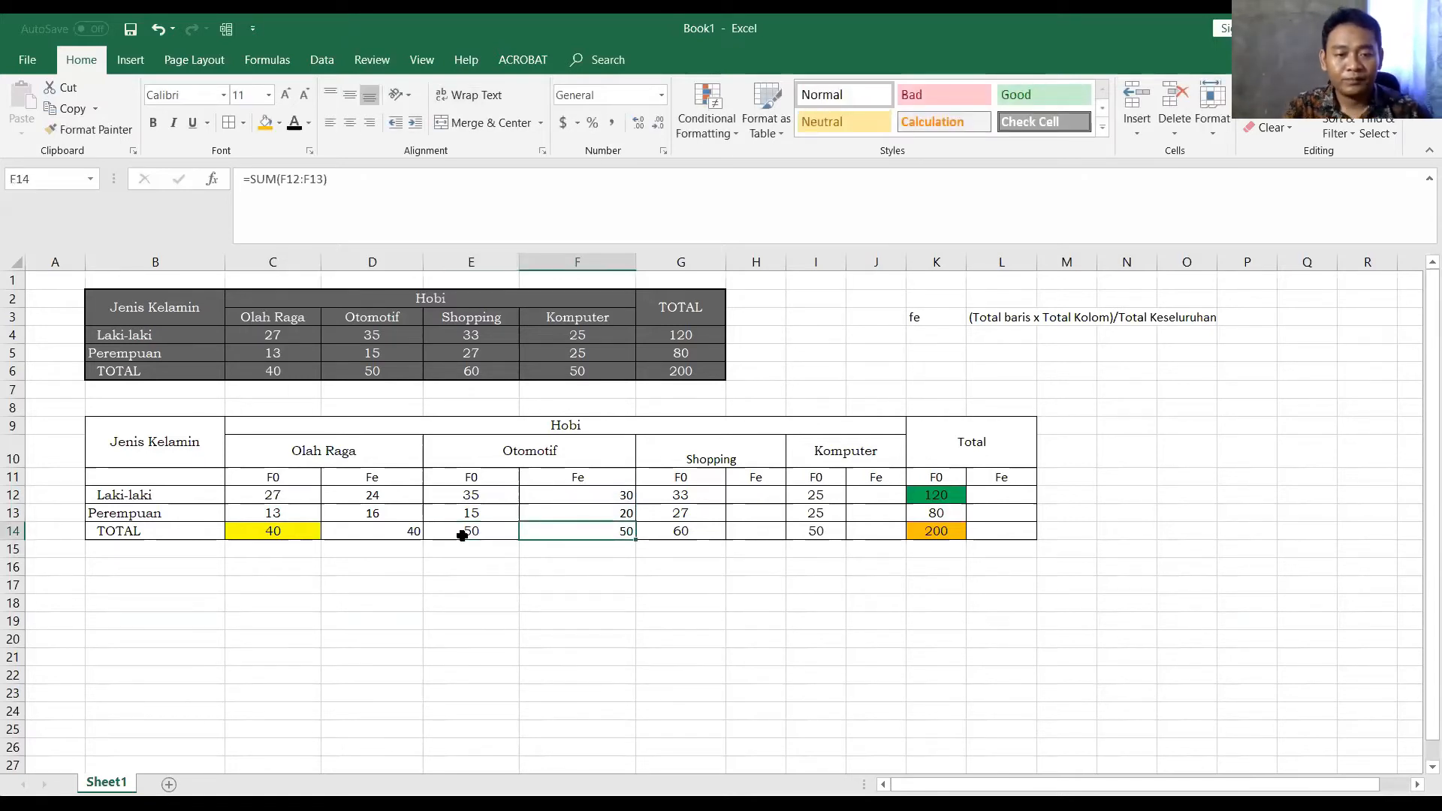
{"action": "left_click_drag", "start_coordinate": [371, 532], "coordinate": [467, 531]}
{"action": "left_click_drag", "start_coordinate": [304, 531], "coordinate": [573, 523]}
{"action": "left_click", "coordinate": [350, 122]}
{"action": "left_click", "coordinate": [351, 123]}
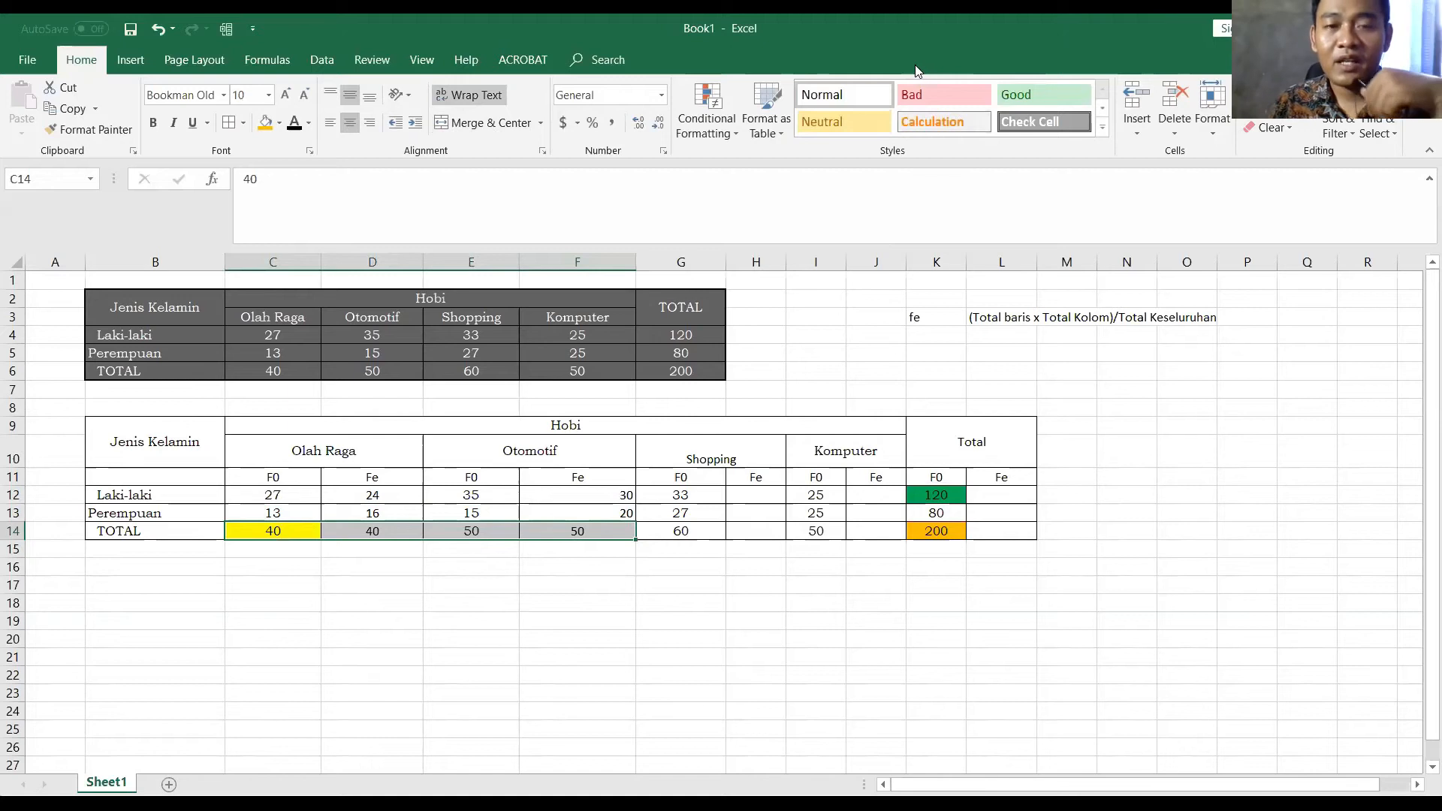
{"action": "left_click", "coordinate": [306, 495]}
{"action": "left_click_drag", "start_coordinate": [306, 495], "coordinate": [593, 535]}
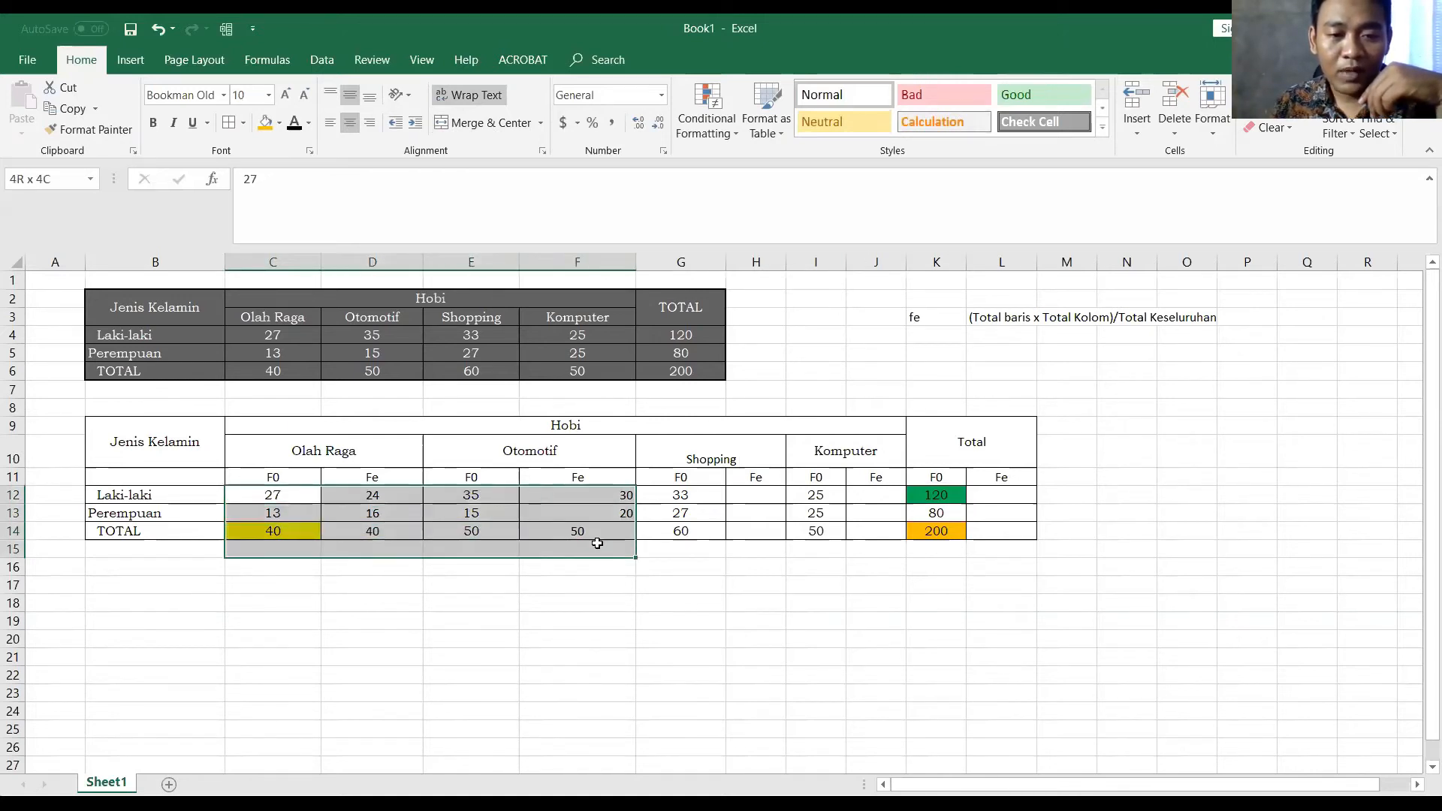
{"action": "left_click", "coordinate": [347, 124]}
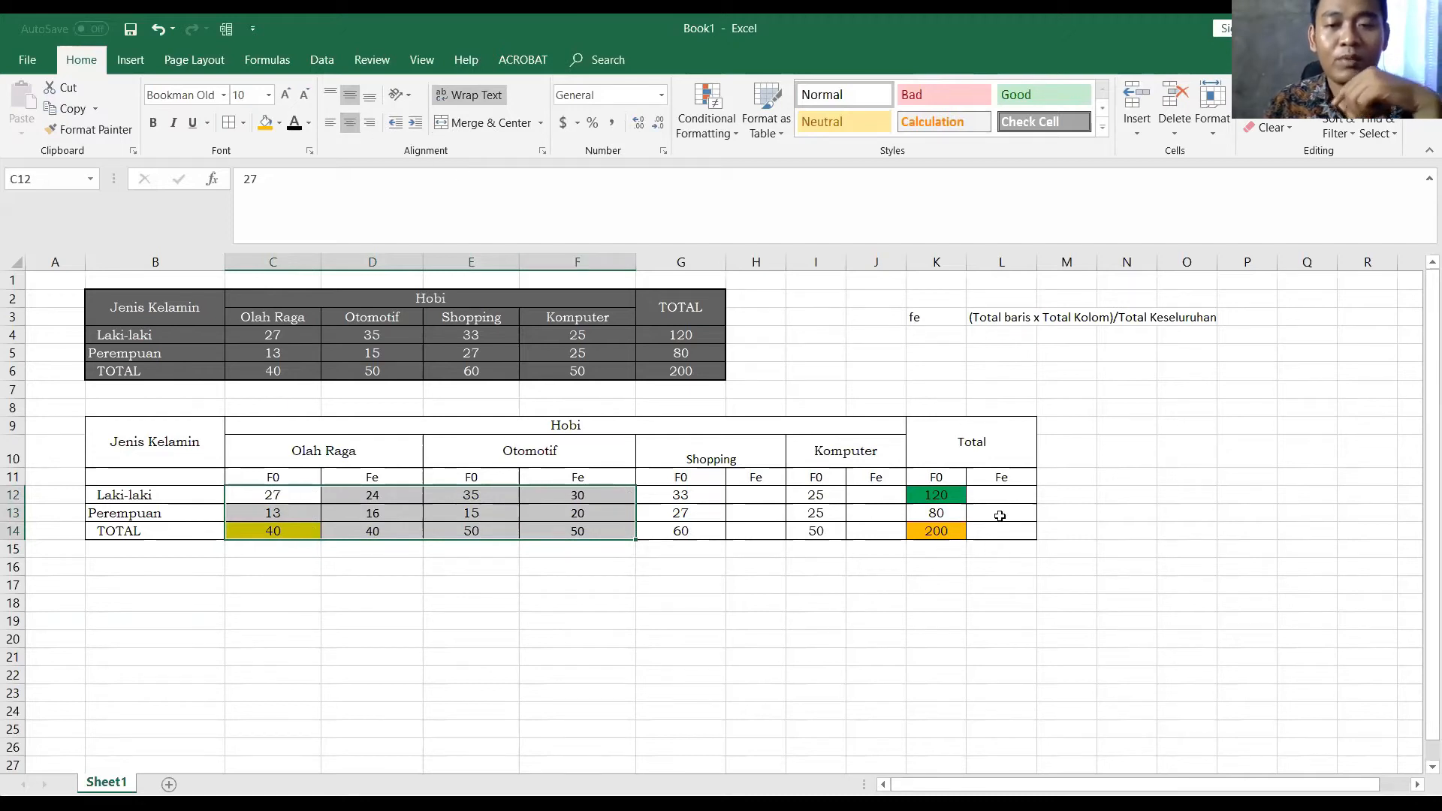
Remove the fill colours from the TOTAL row cells C14:K14 and from the Laki-laki row total in K12
{"action": "left_click", "coordinate": [760, 495]}
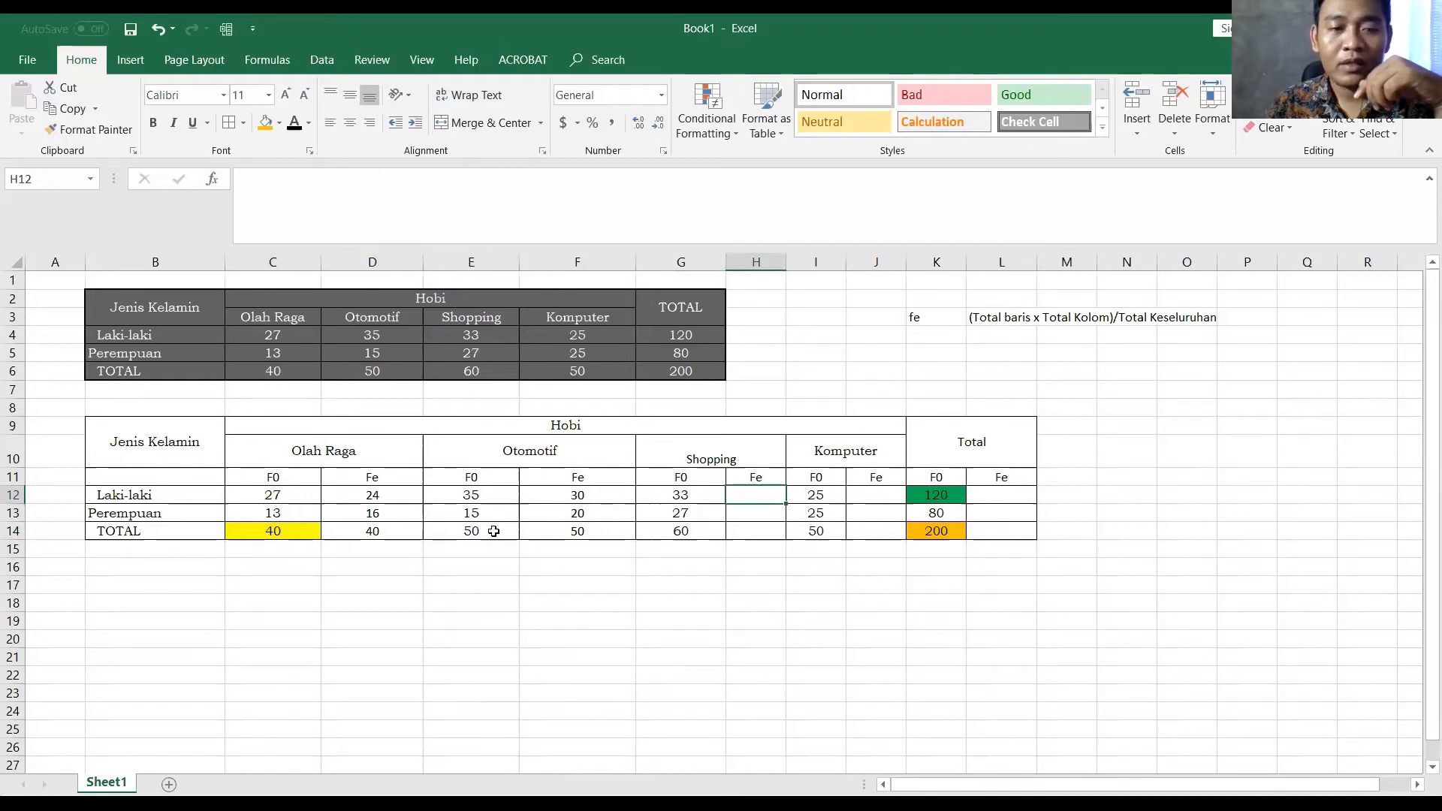
{"action": "left_click_drag", "start_coordinate": [263, 530], "coordinate": [935, 530]}
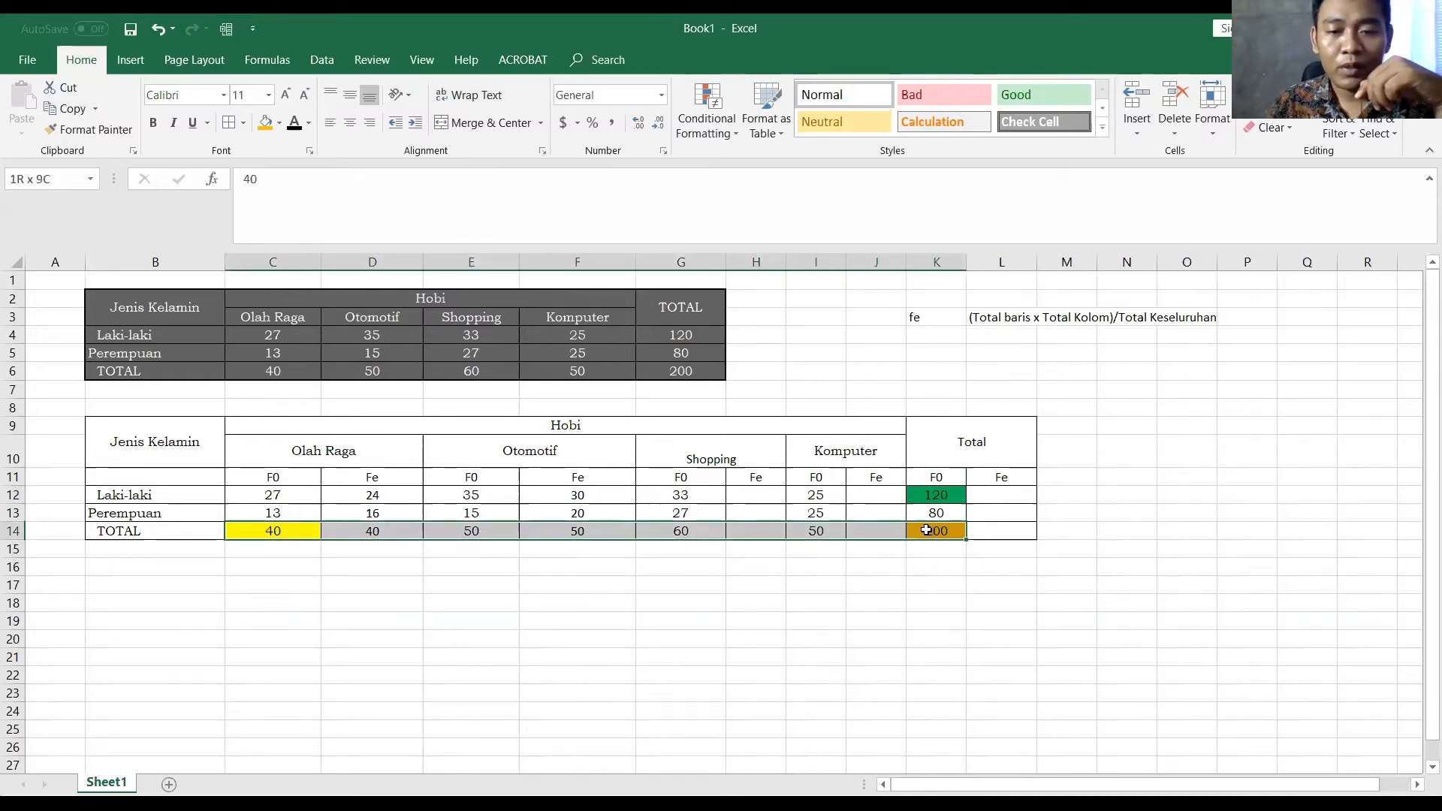
{"action": "left_click", "coordinate": [281, 125]}
{"action": "left_click", "coordinate": [293, 280]}
{"action": "left_click", "coordinate": [936, 496]}
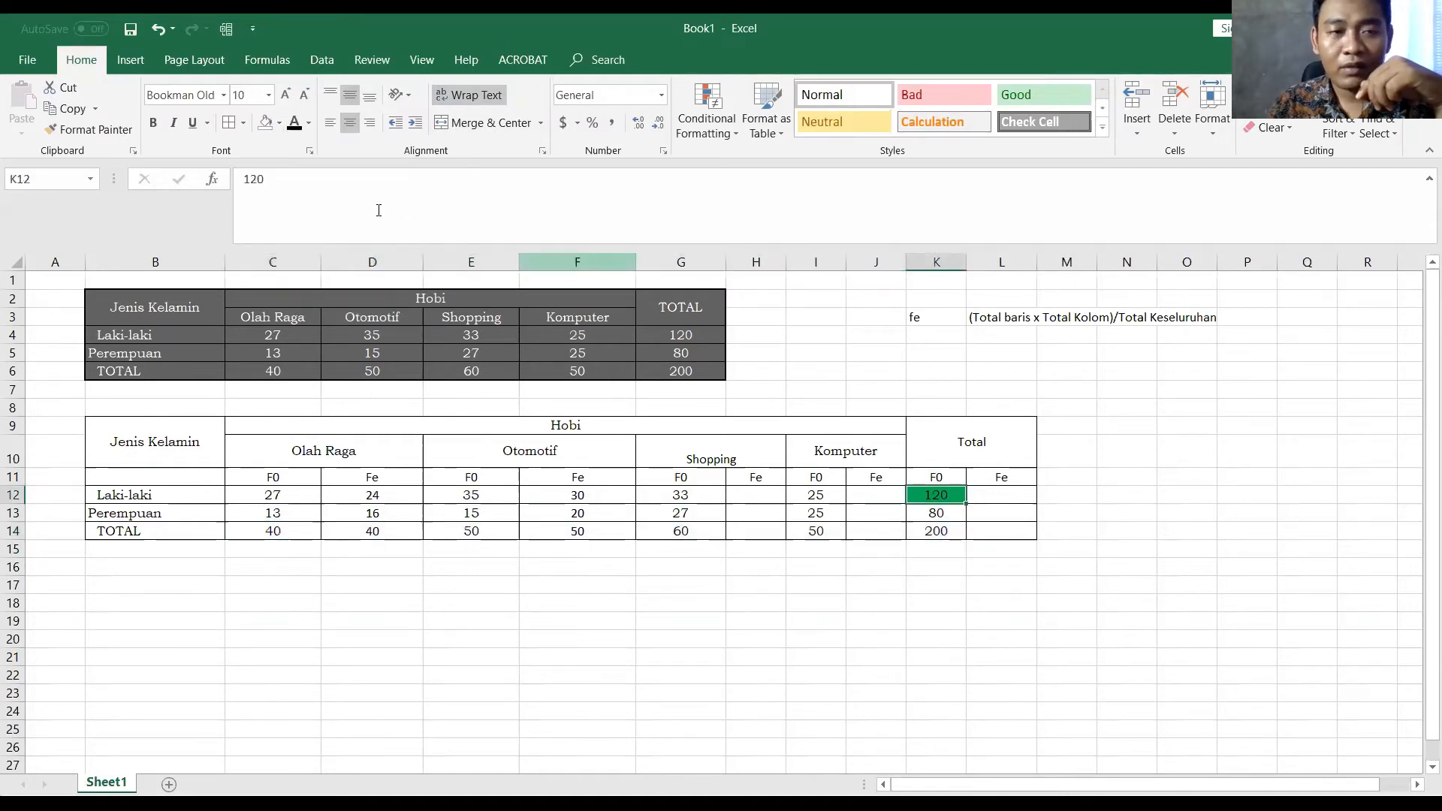
{"action": "left_click", "coordinate": [265, 123]}
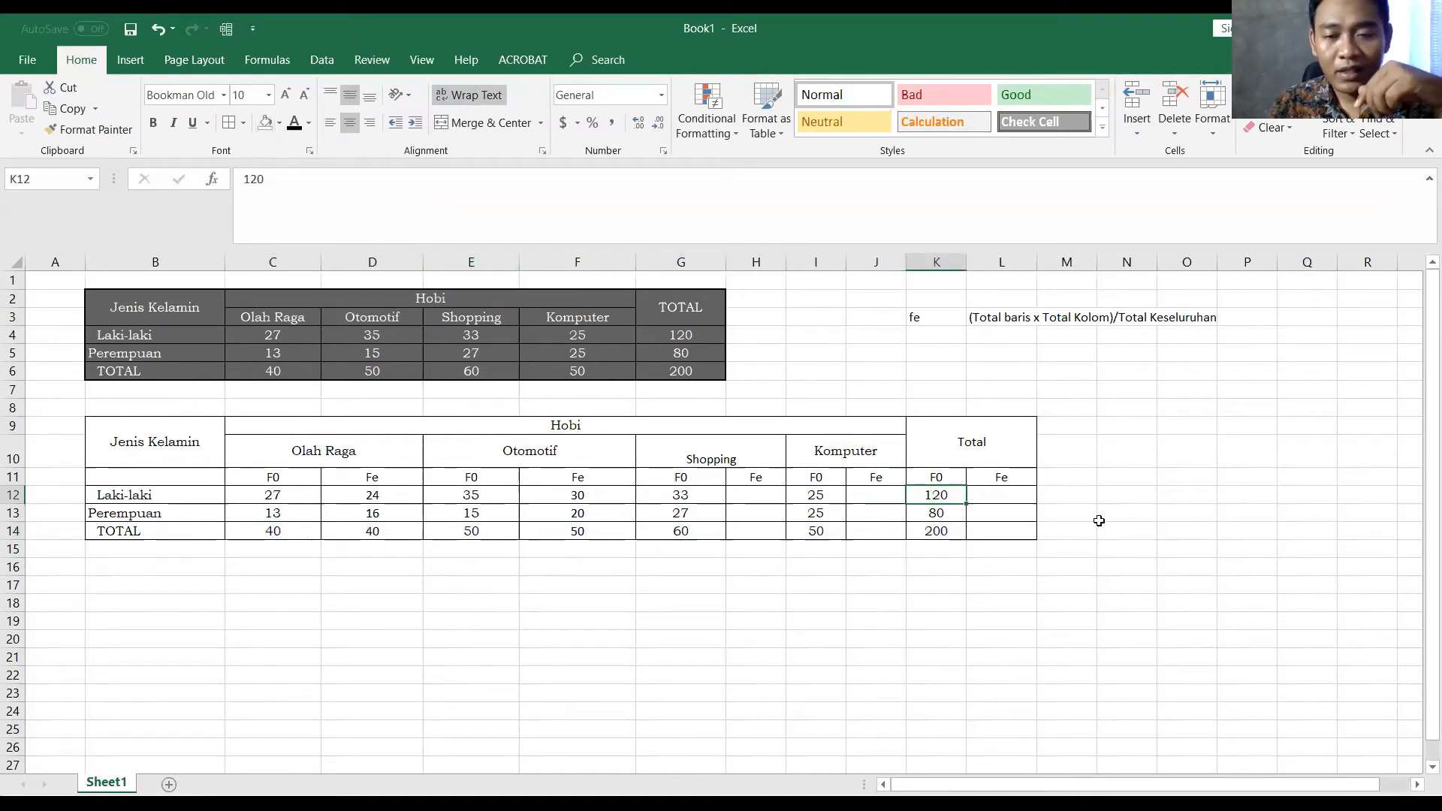
Align the Shopping heading in G10 vertically to the middle of its merged cell
{"action": "left_click", "coordinate": [1002, 503]}
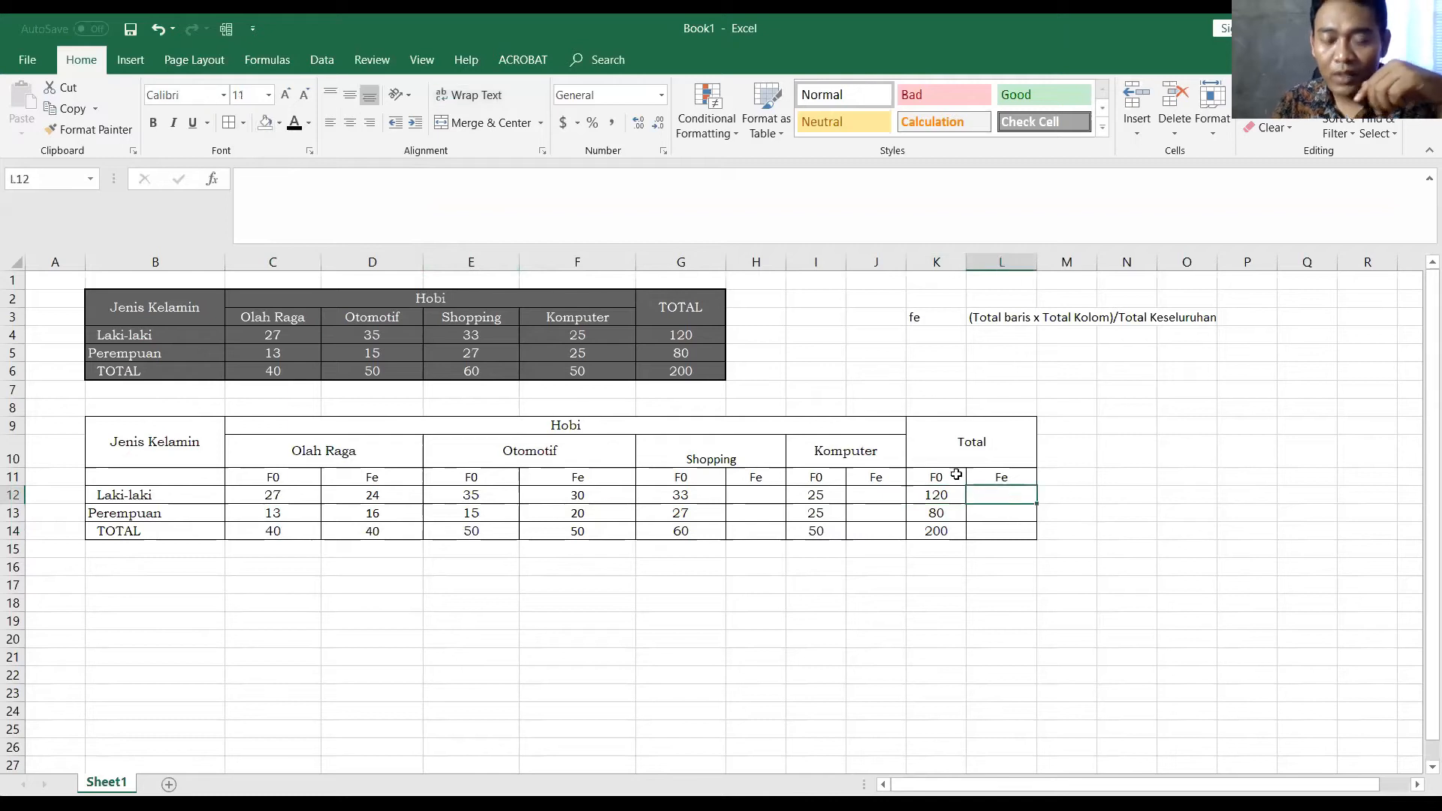
{"action": "left_click", "coordinate": [696, 453]}
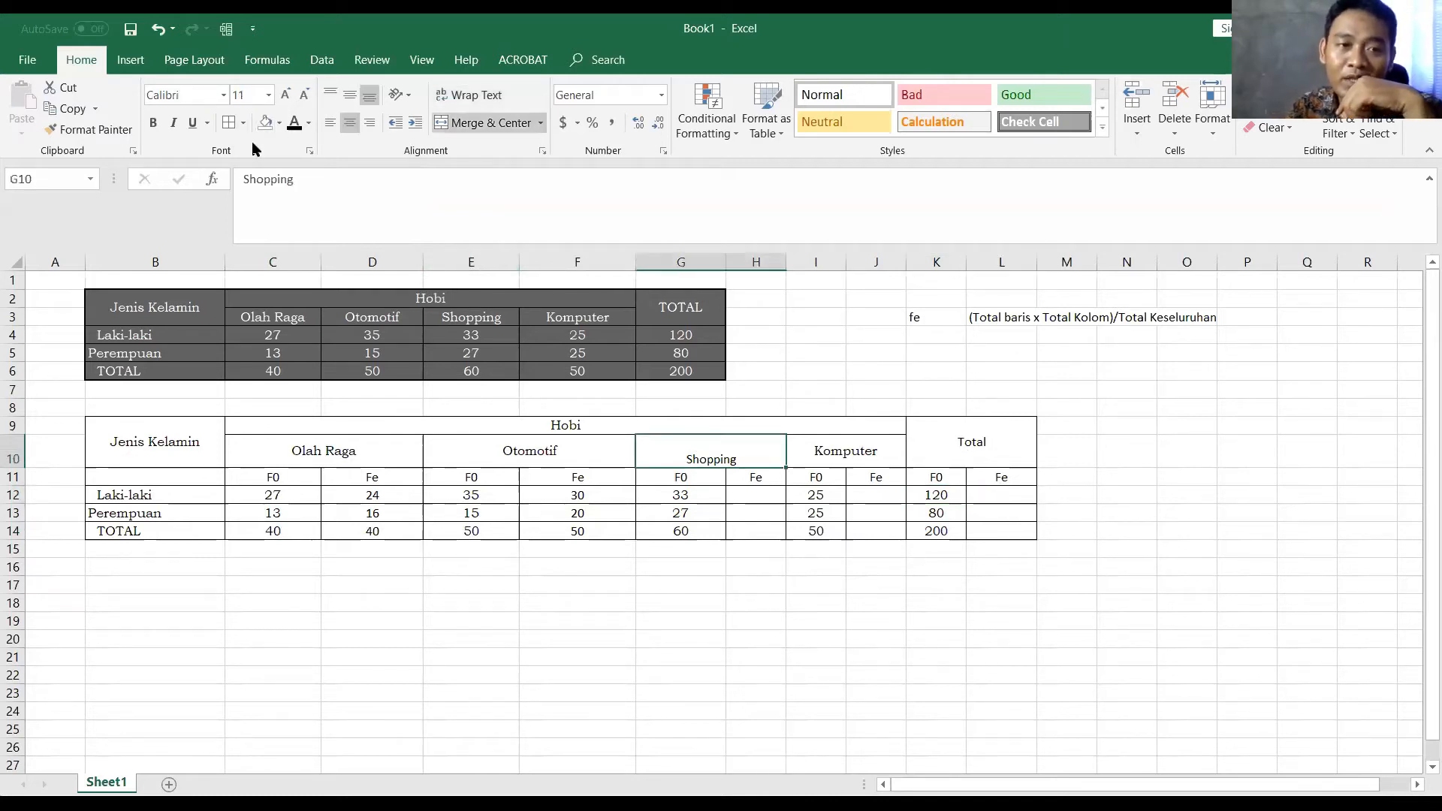
{"action": "left_click", "coordinate": [350, 94]}
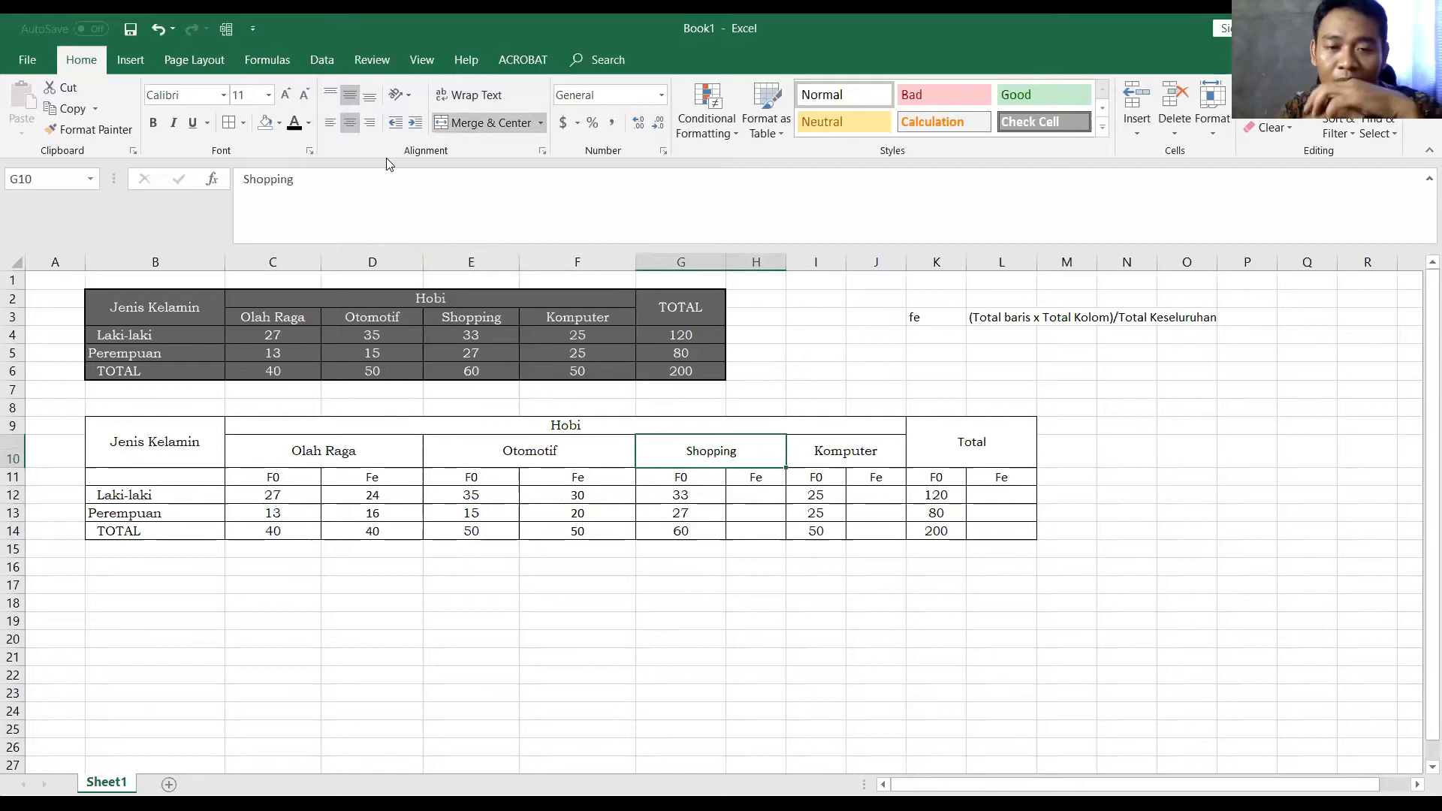
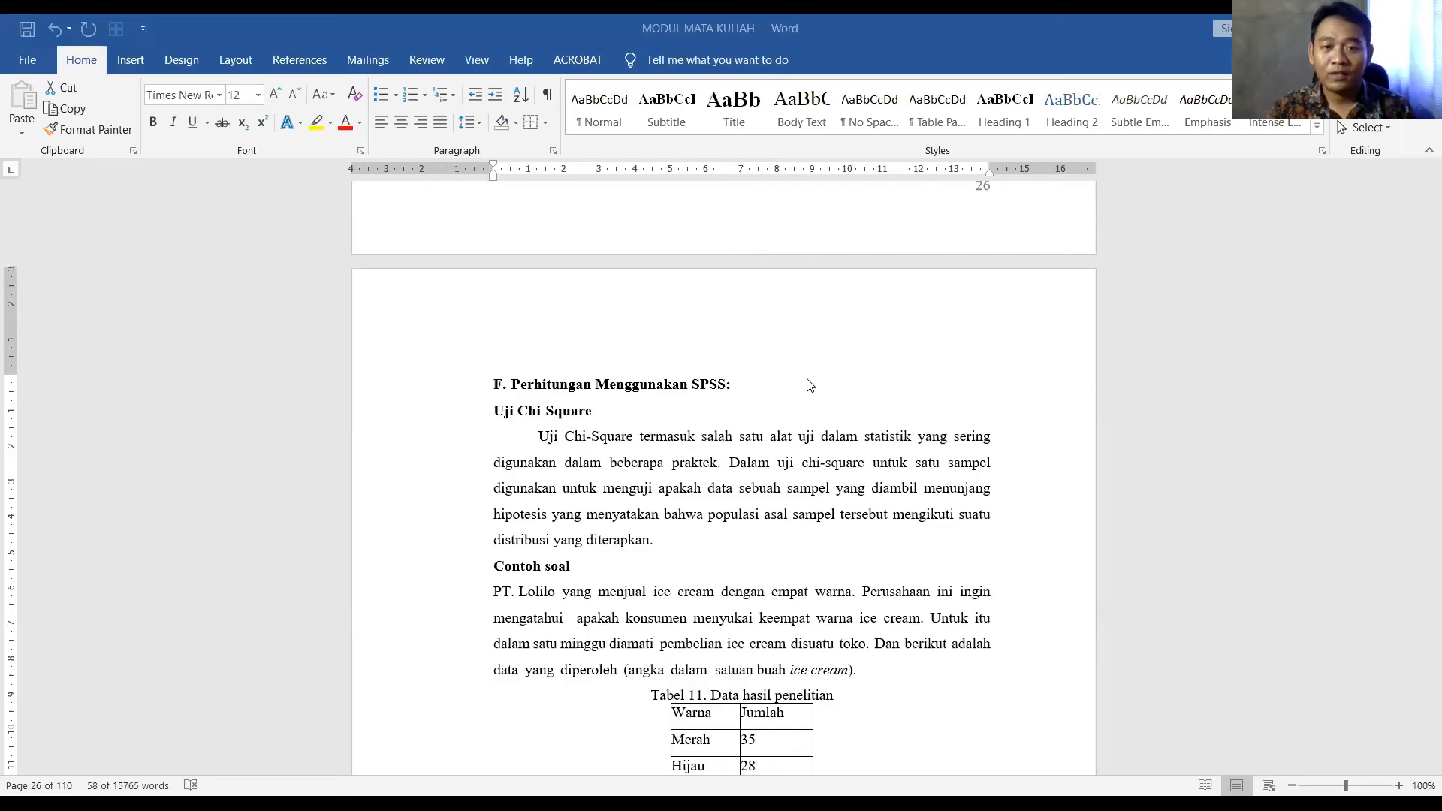
In the Word document MODUL MATA KULIAH, examine the ice cream chi-square example with its data table and solution steps
{"action": "scroll", "coordinate": [811, 375], "scroll_direction": "down", "scroll_amount": 6}
{"action": "scroll", "coordinate": [779, 410], "scroll_direction": "up", "scroll_amount": 2}
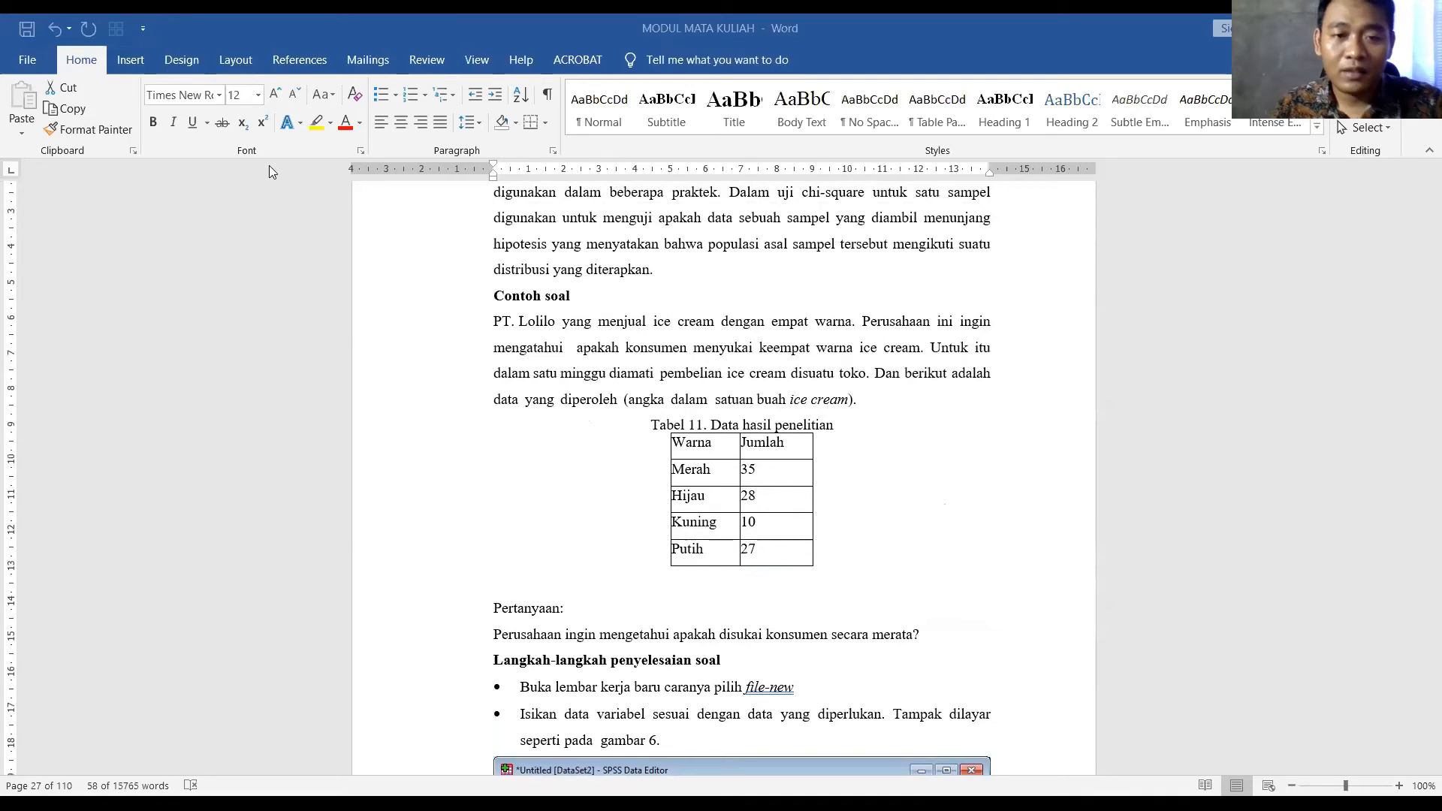
Review the module's Uji Chi-Square introduction, the ice cream sales table and the start of the solution steps, ending in SPSS
{"action": "scroll", "coordinate": [605, 318], "scroll_direction": "up", "scroll_amount": 2}
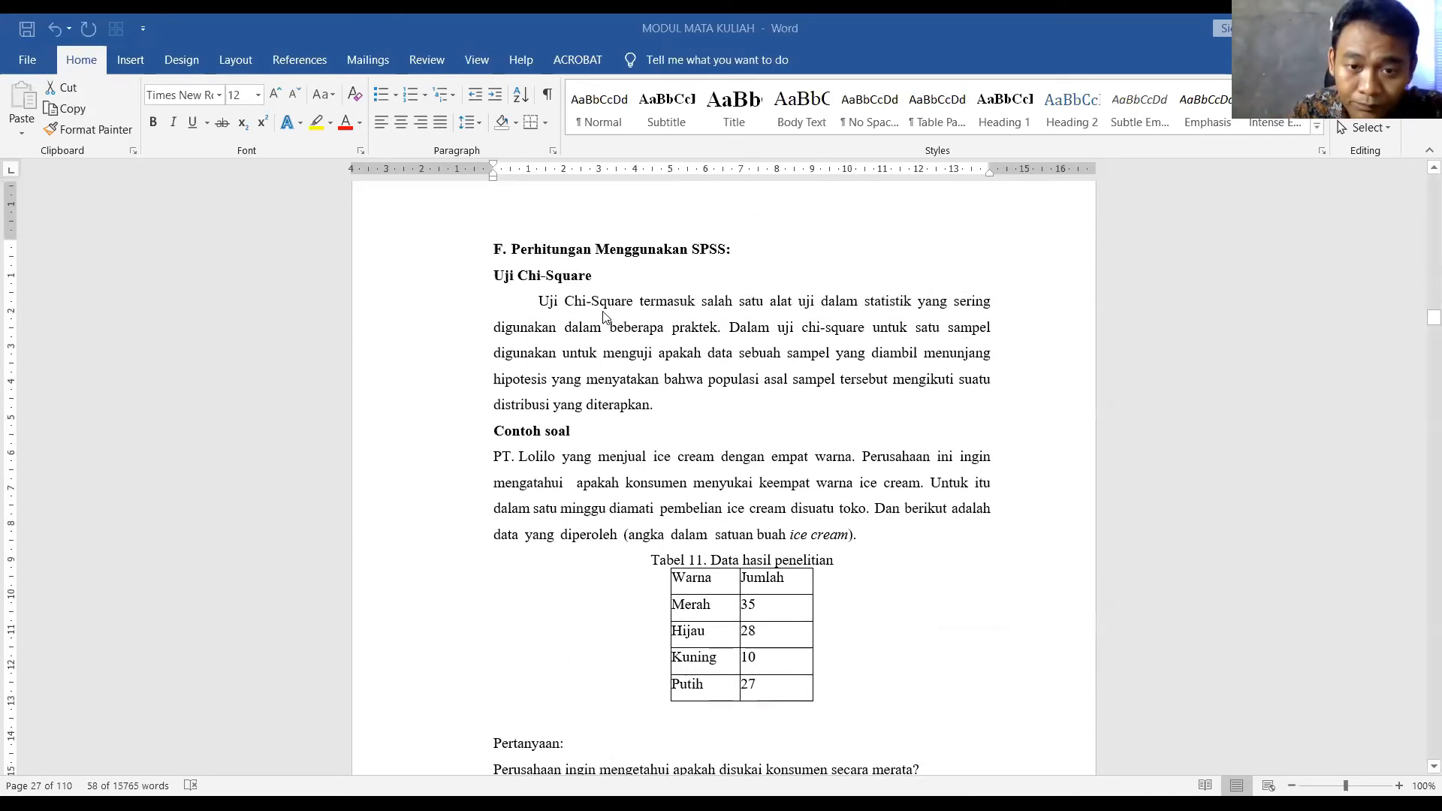
{"action": "scroll", "coordinate": [526, 365], "scroll_direction": "down", "scroll_amount": 1}
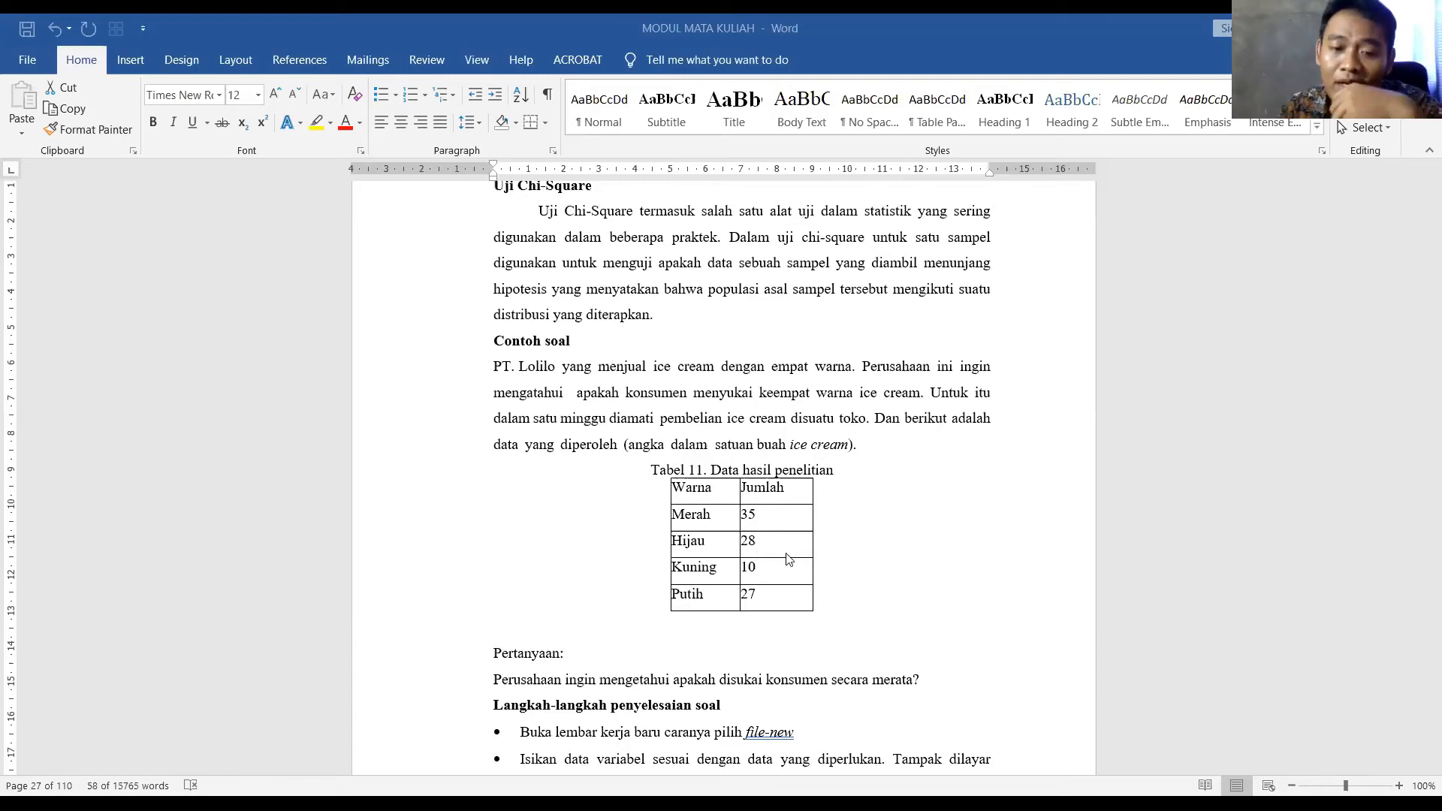
{"action": "scroll", "coordinate": [790, 541], "scroll_direction": "down", "scroll_amount": 3}
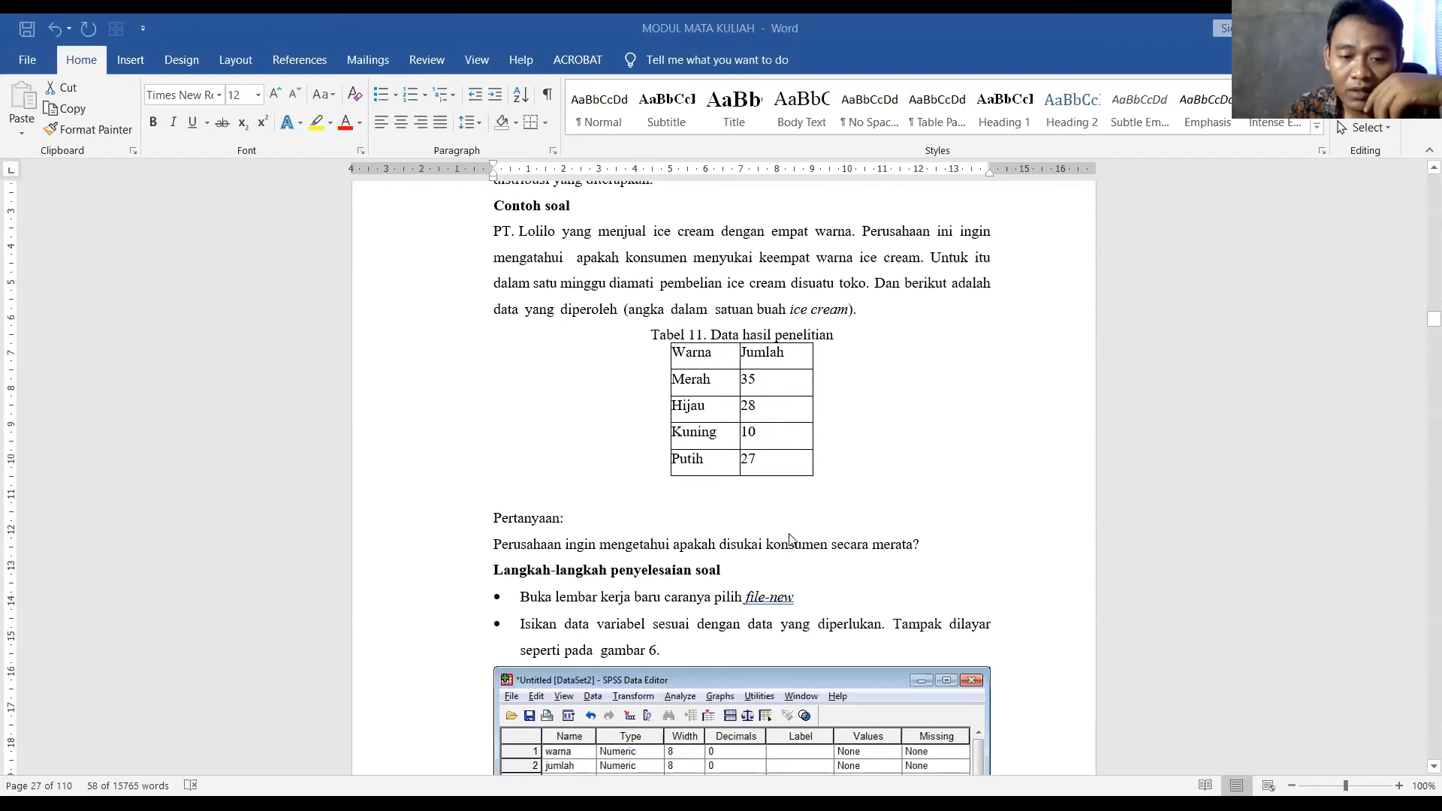
{"action": "scroll", "coordinate": [790, 539], "scroll_direction": "down", "scroll_amount": 1}
{"action": "scroll", "coordinate": [790, 526], "scroll_direction": "down", "scroll_amount": 1}
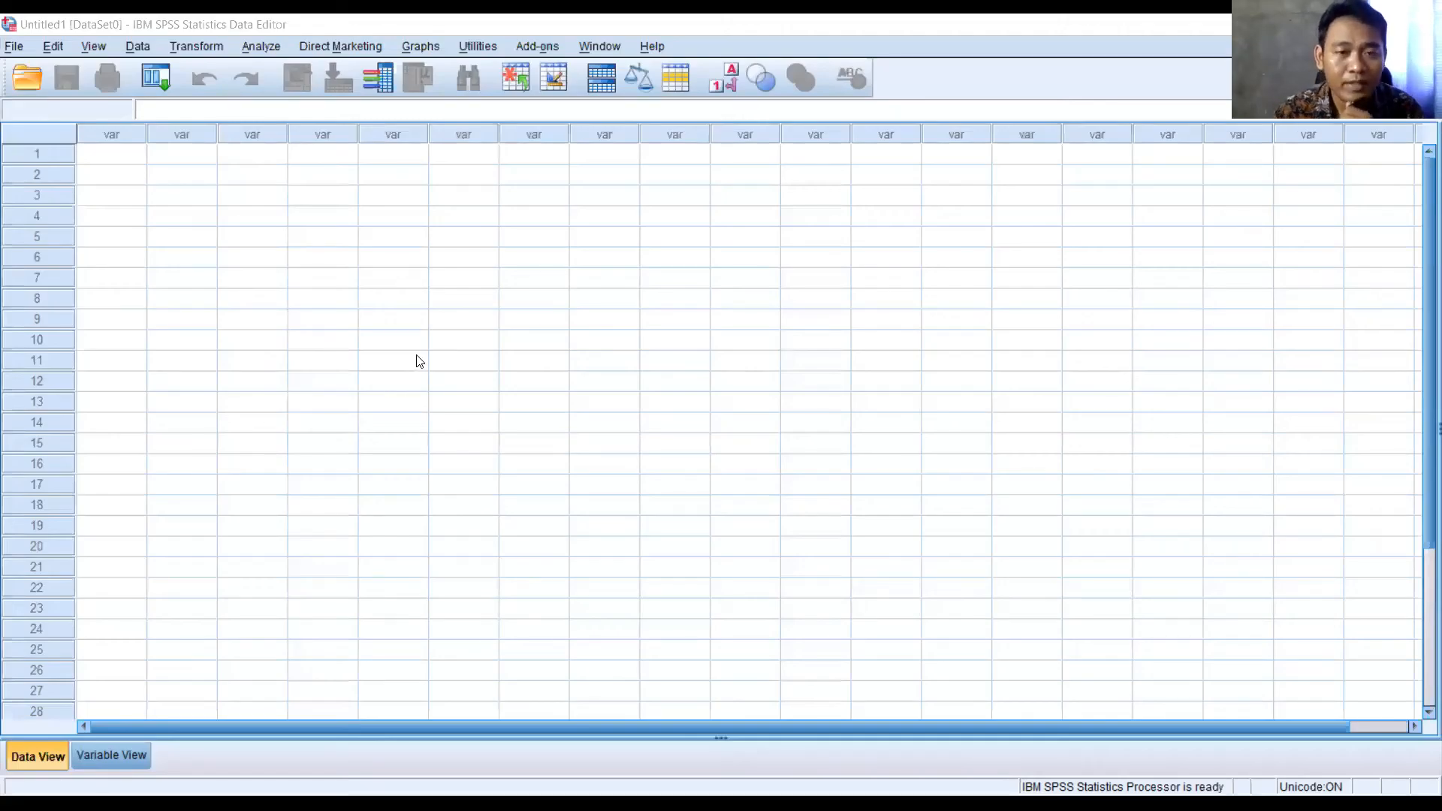
{"action": "scroll", "coordinate": [583, 316], "scroll_direction": "down", "scroll_amount": 2}
{"action": "scroll", "coordinate": [616, 375], "scroll_direction": "up", "scroll_amount": 2}
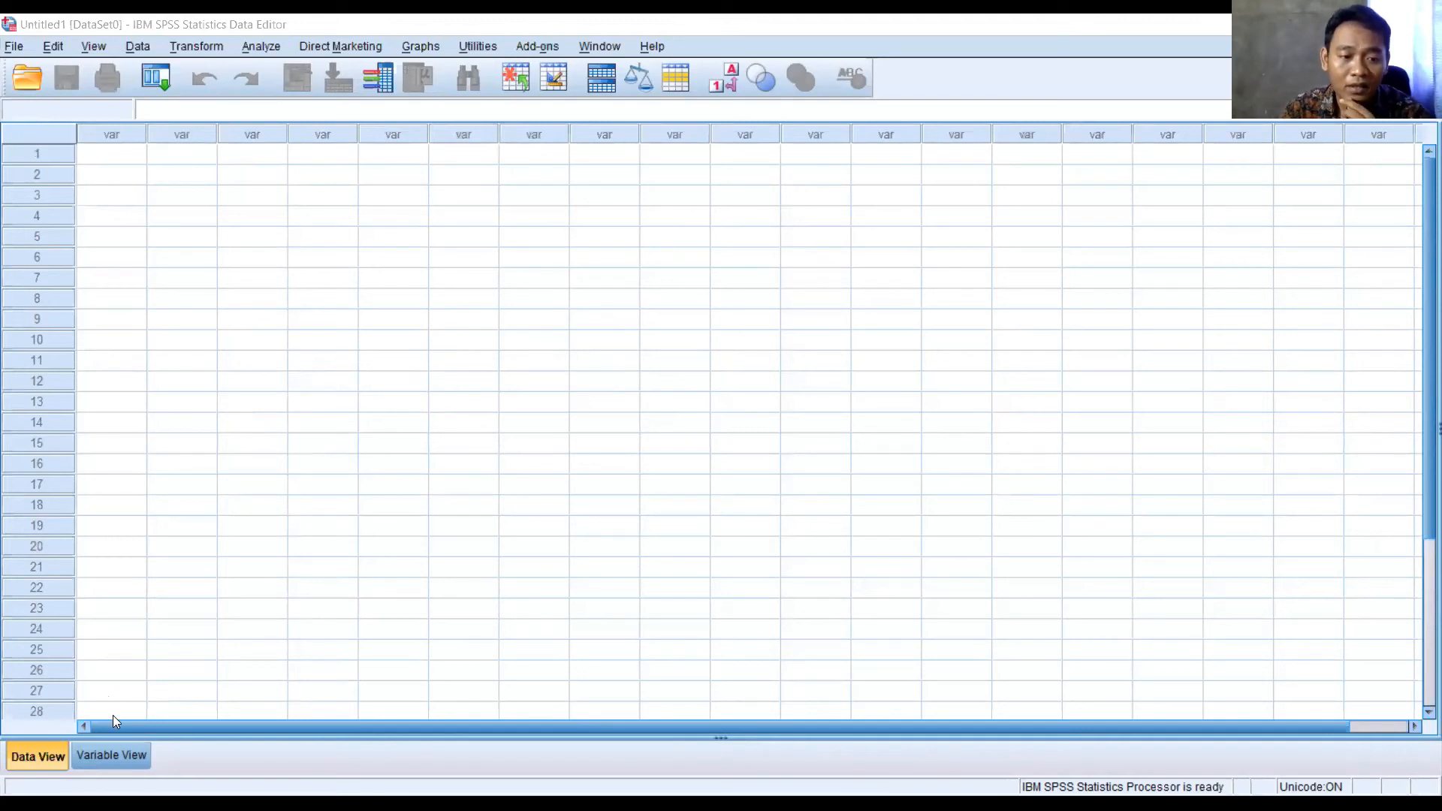
Define two variables in Variable View, naming the first Warna and the second Jumlah
{"action": "left_click", "coordinate": [111, 757]}
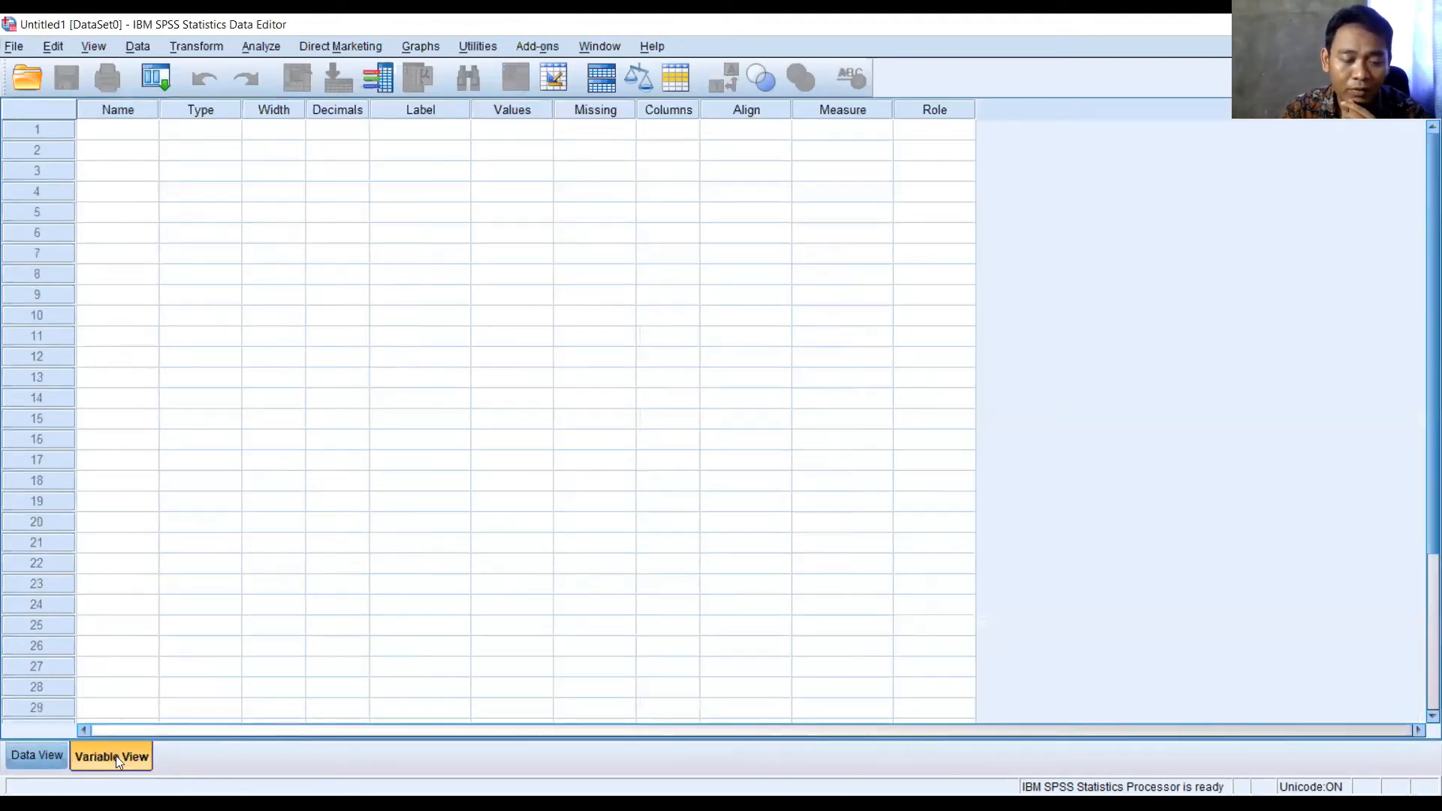
{"action": "left_click", "coordinate": [34, 753]}
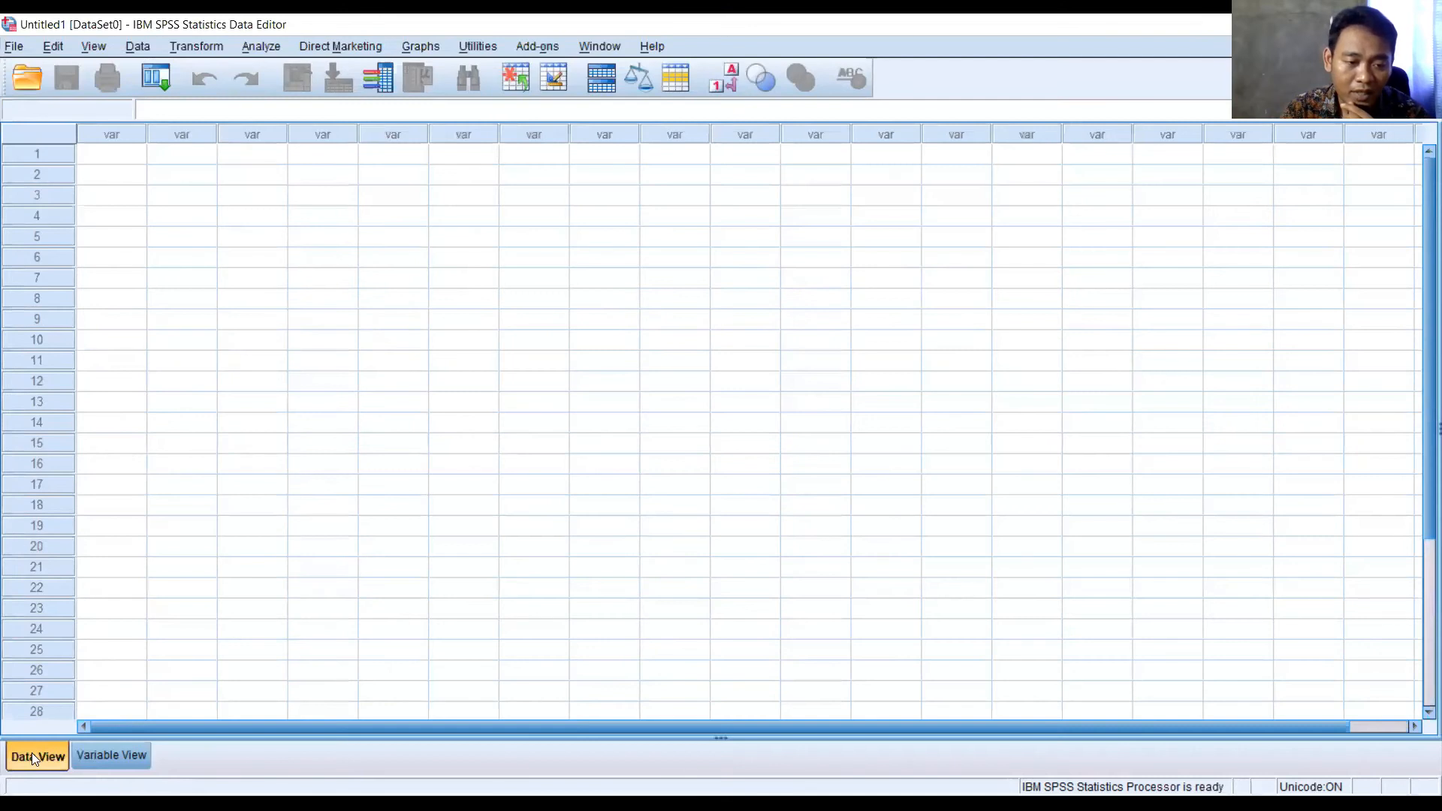
{"action": "left_click", "coordinate": [134, 766]}
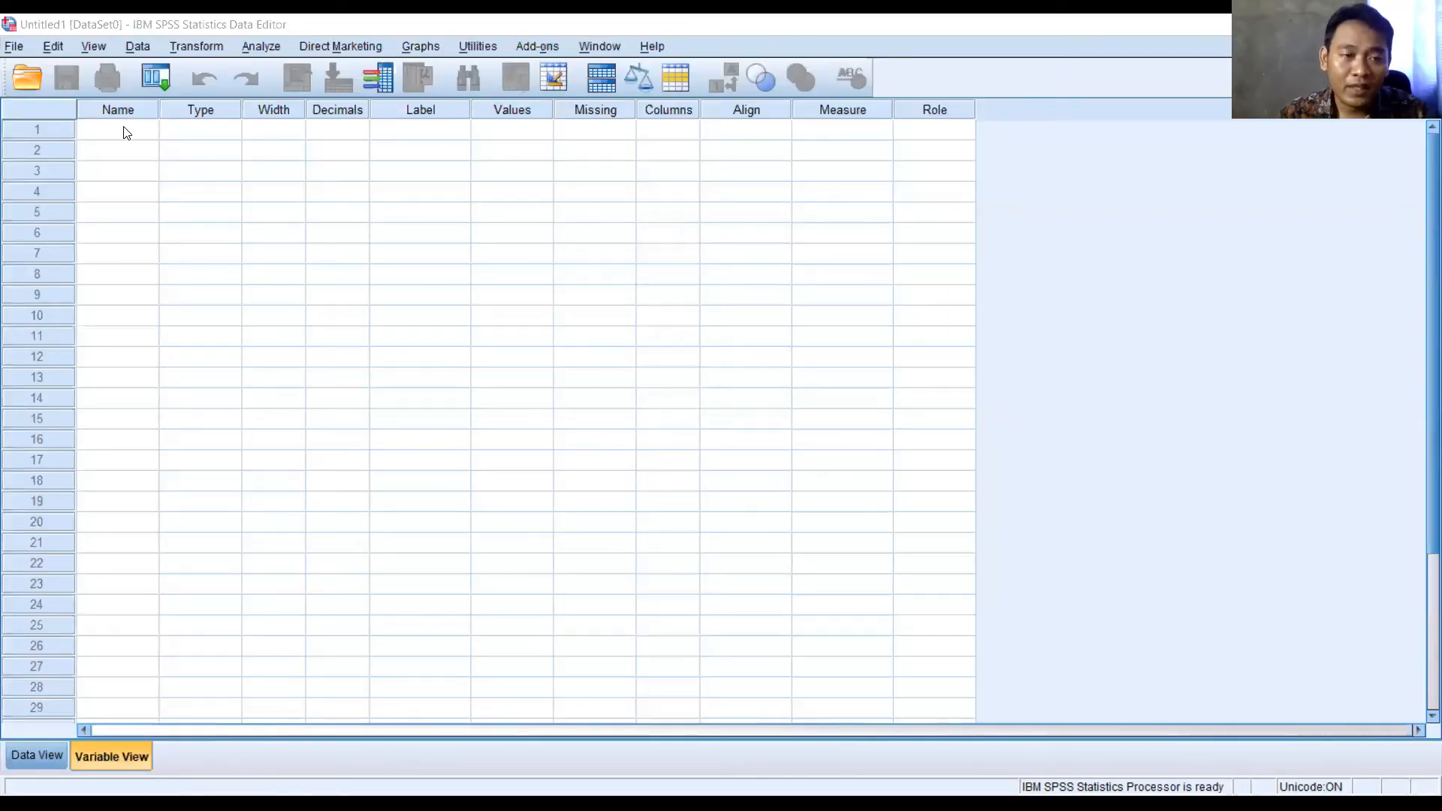
{"action": "left_click", "coordinate": [126, 132]}
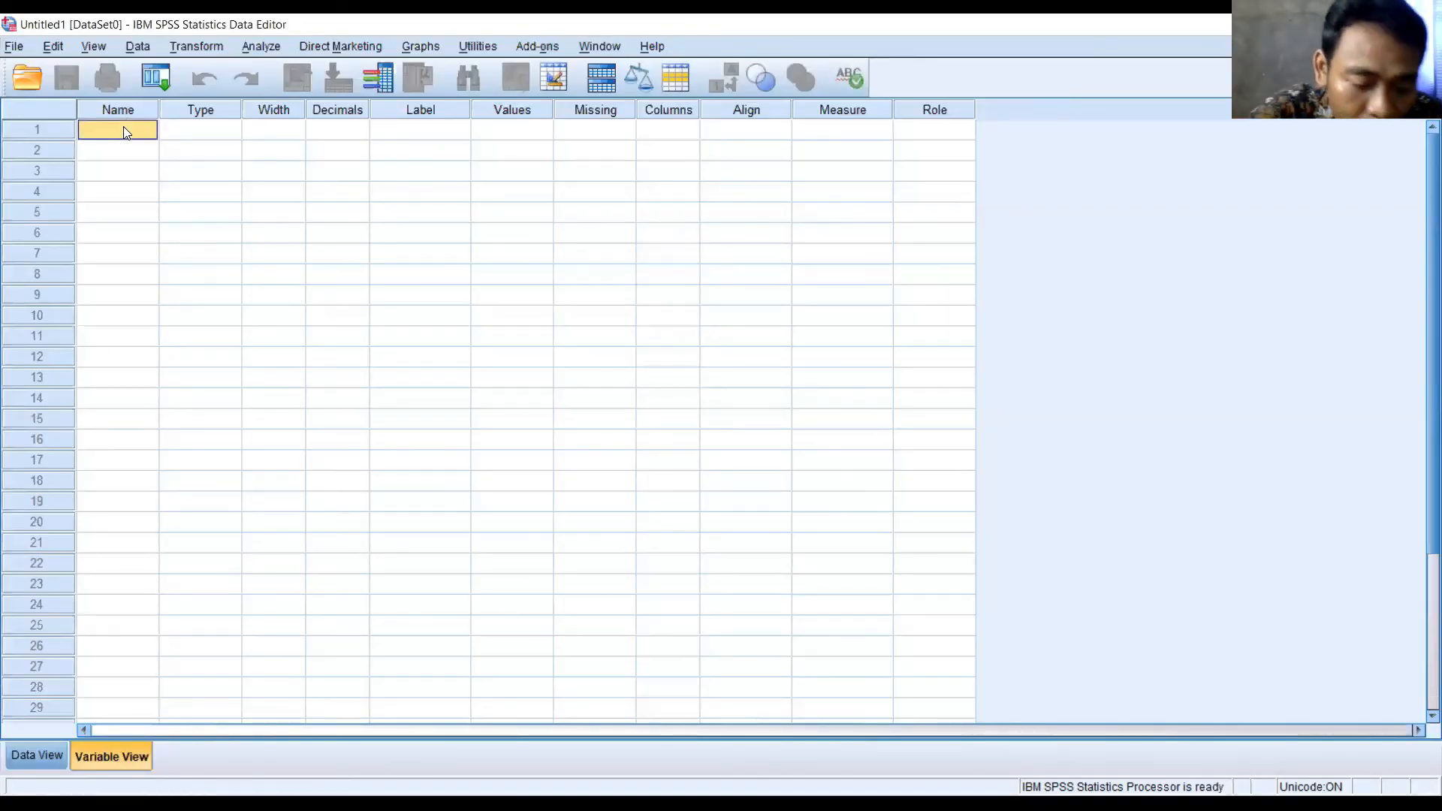
{"action": "type", "text": "wa"}
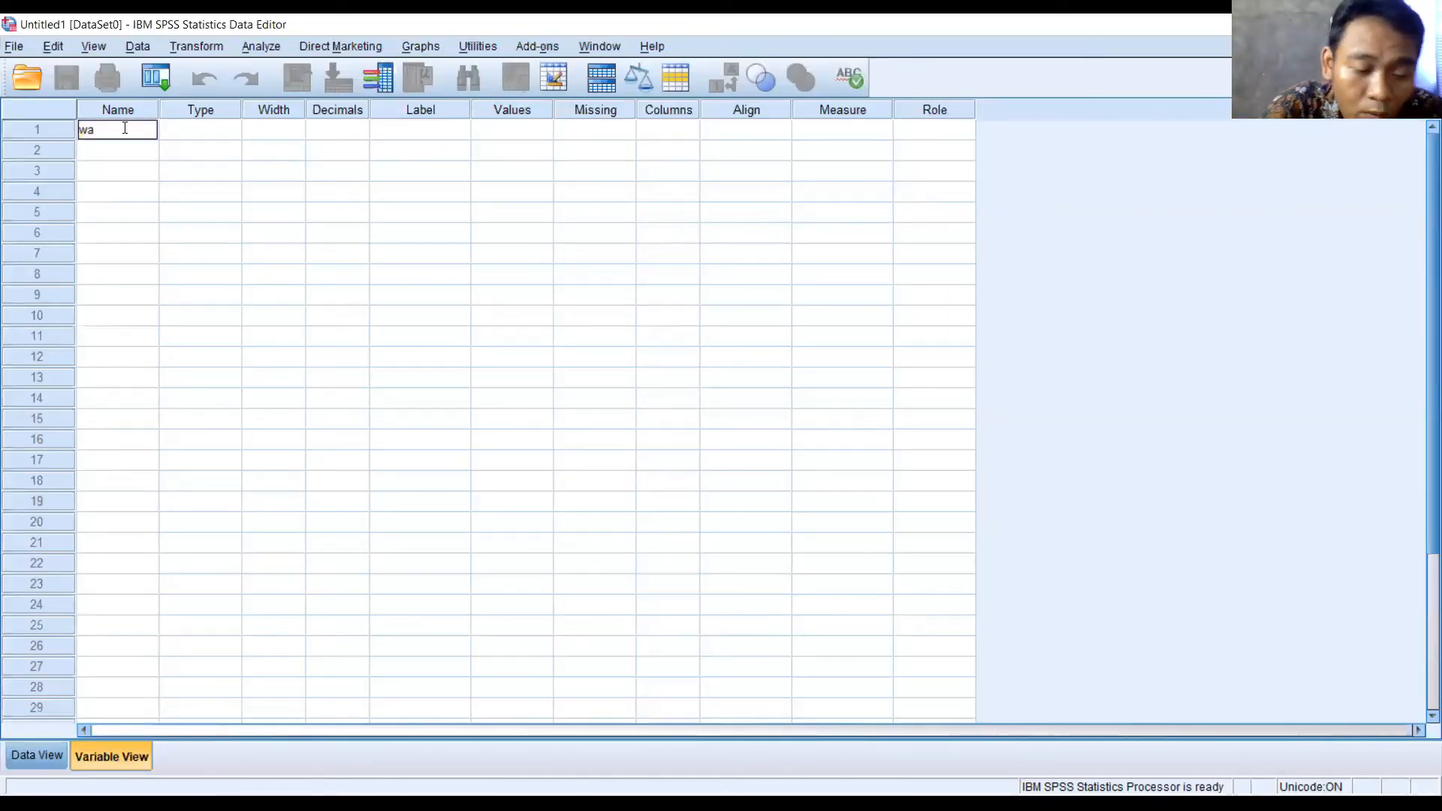
{"action": "key", "text": "BackSpace"}
{"action": "key", "text": "BackSpace"}
{"action": "type", "text": "Warna"}
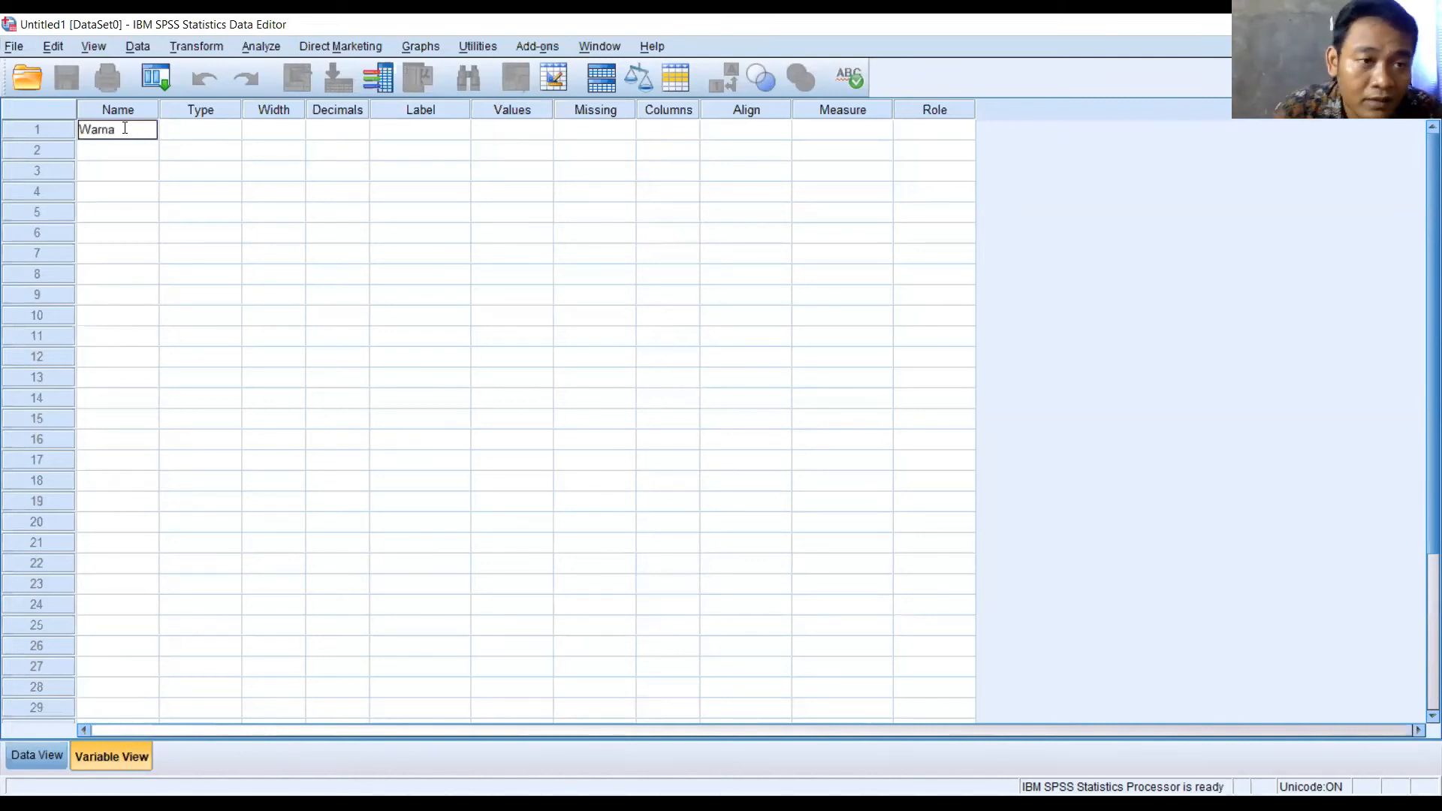
{"action": "left_click", "coordinate": [147, 156]}
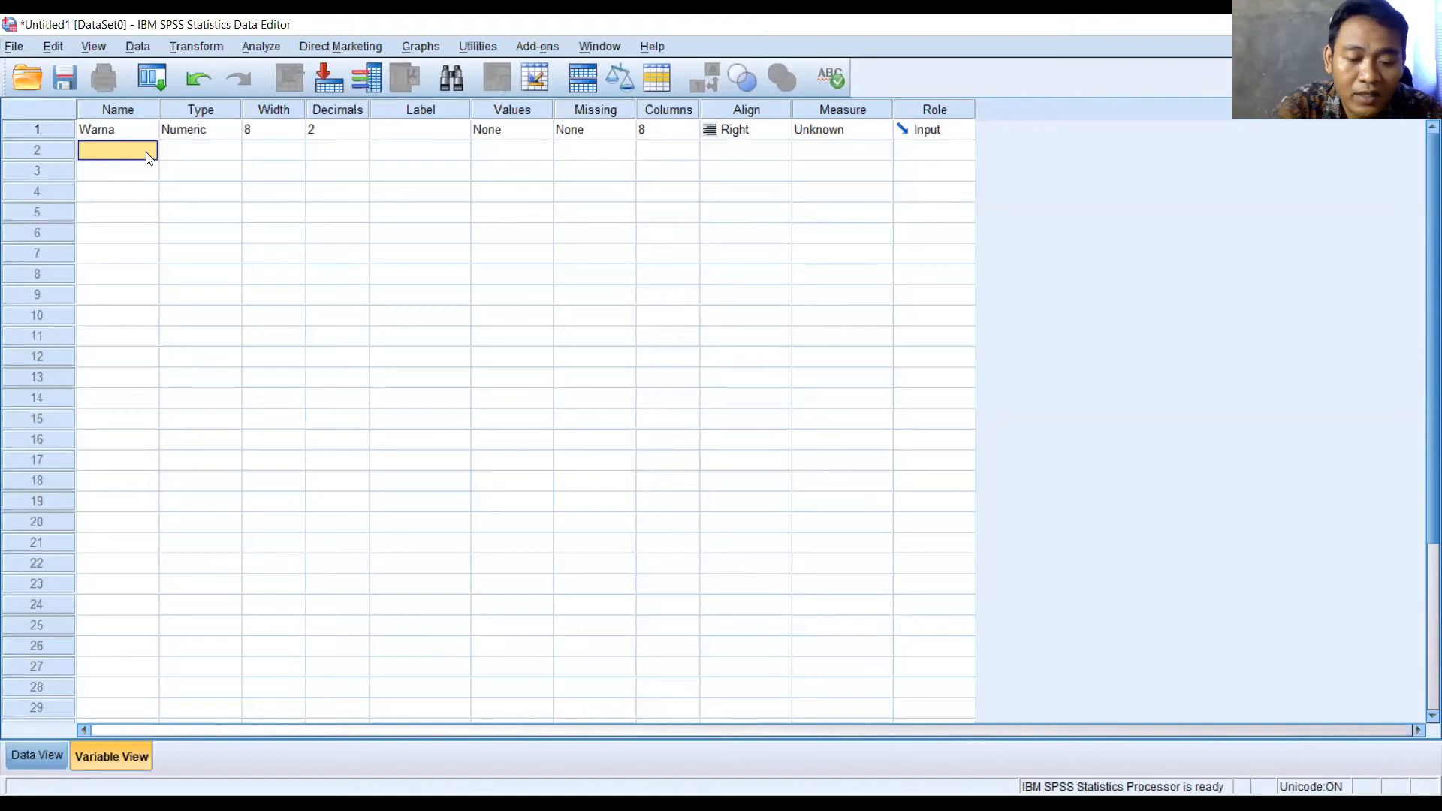
{"action": "type", "text": "Jumlah"}
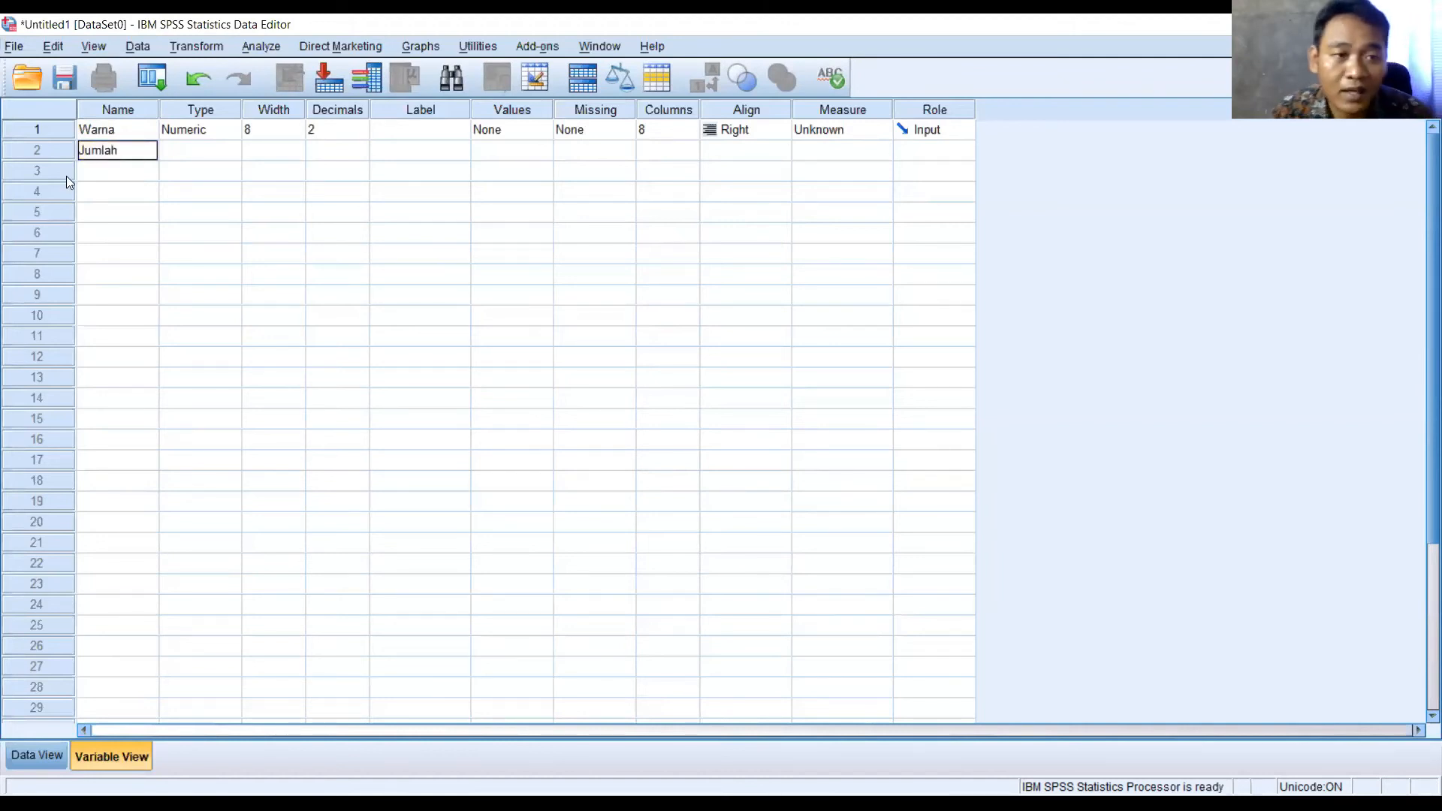
Set the decimals of both the Jumlah and Warna variables to 0
{"action": "left_click", "coordinate": [310, 154]}
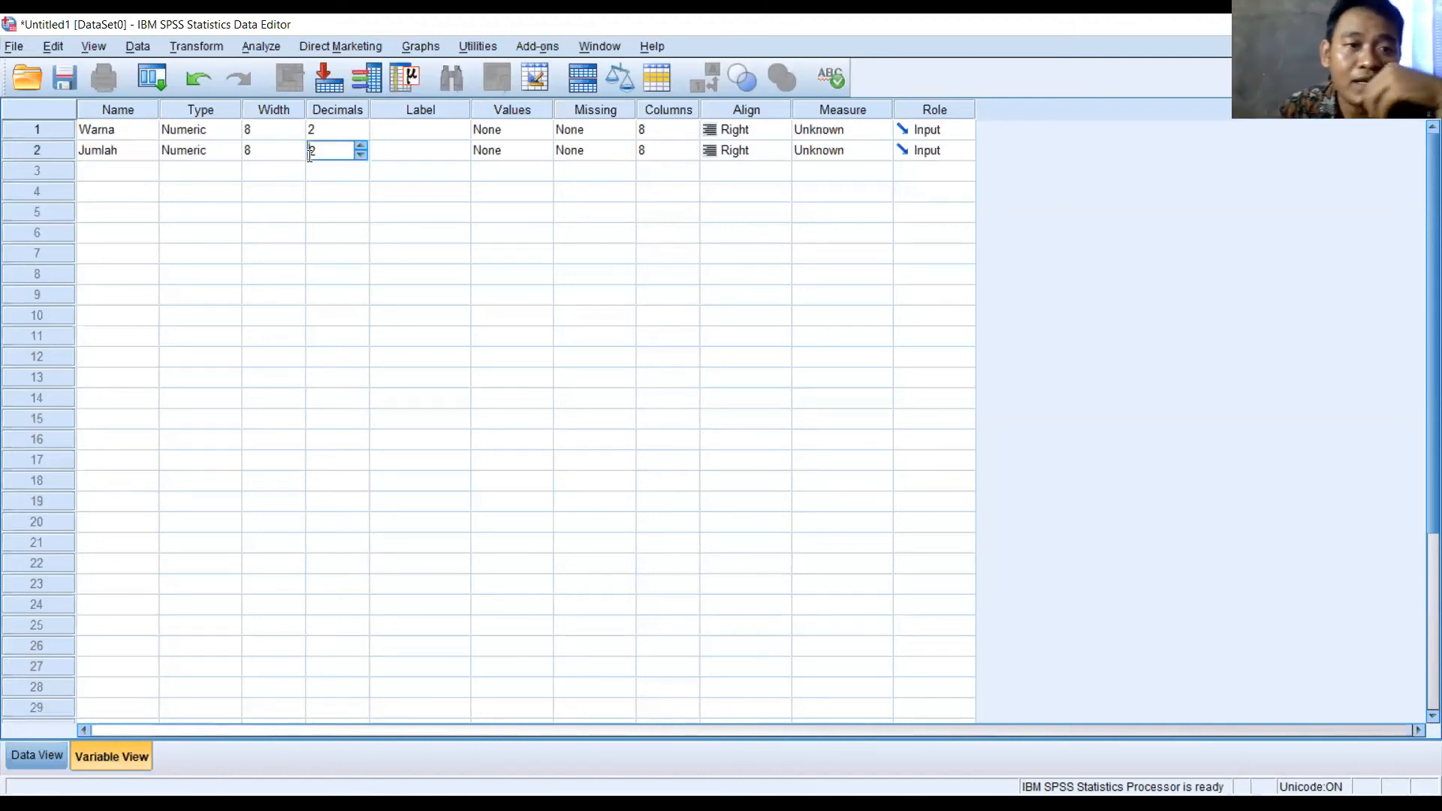
{"action": "left_click", "coordinate": [361, 156]}
{"action": "left_click", "coordinate": [354, 130]}
{"action": "left_click", "coordinate": [361, 135]}
{"action": "left_click", "coordinate": [361, 136]}
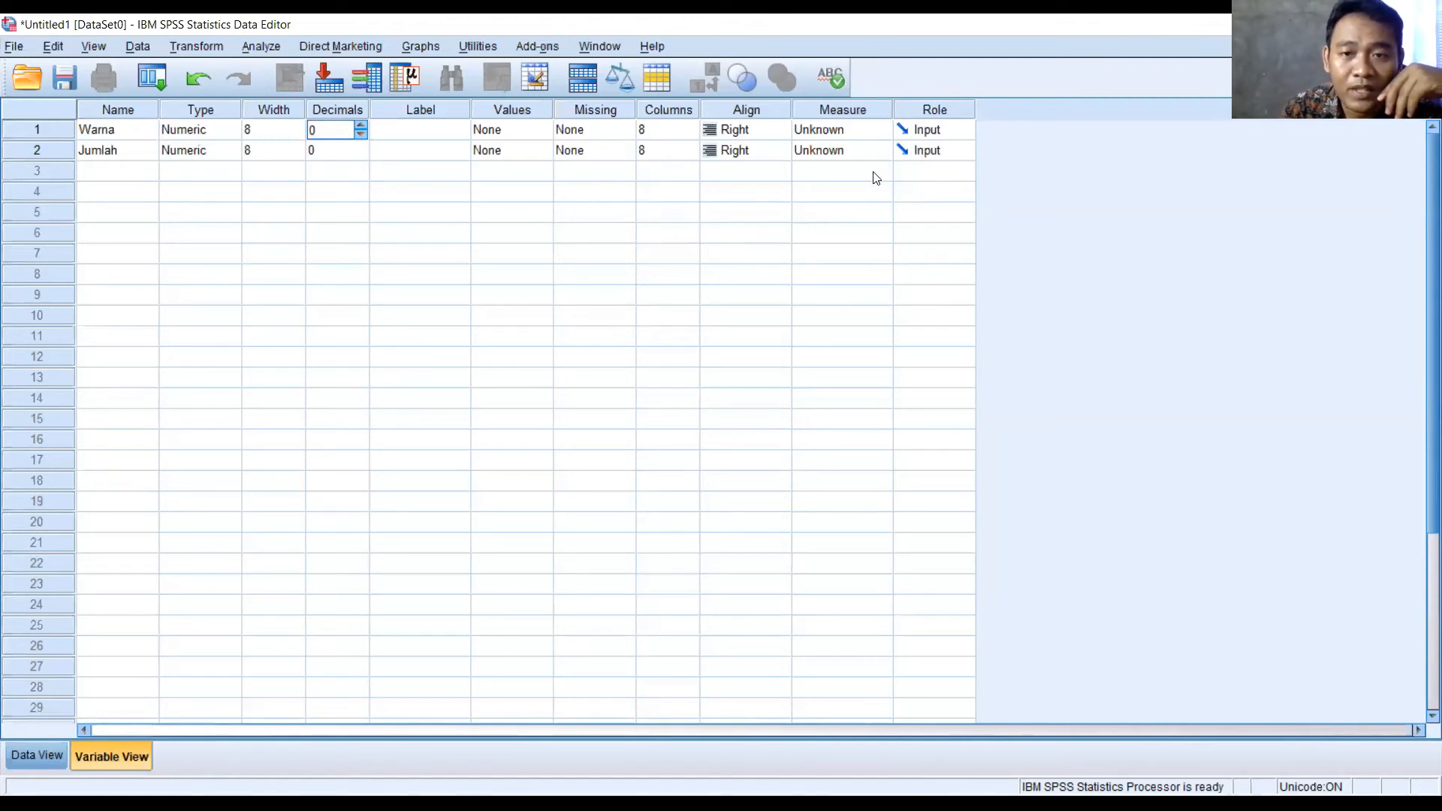
Set the measurement level of Warna to Scale and that of Jumlah to Nominal
{"action": "left_click", "coordinate": [848, 138]}
{"action": "left_click", "coordinate": [848, 150]}
{"action": "left_click", "coordinate": [847, 154]}
{"action": "left_click", "coordinate": [853, 208]}
{"action": "left_click", "coordinate": [842, 204]}
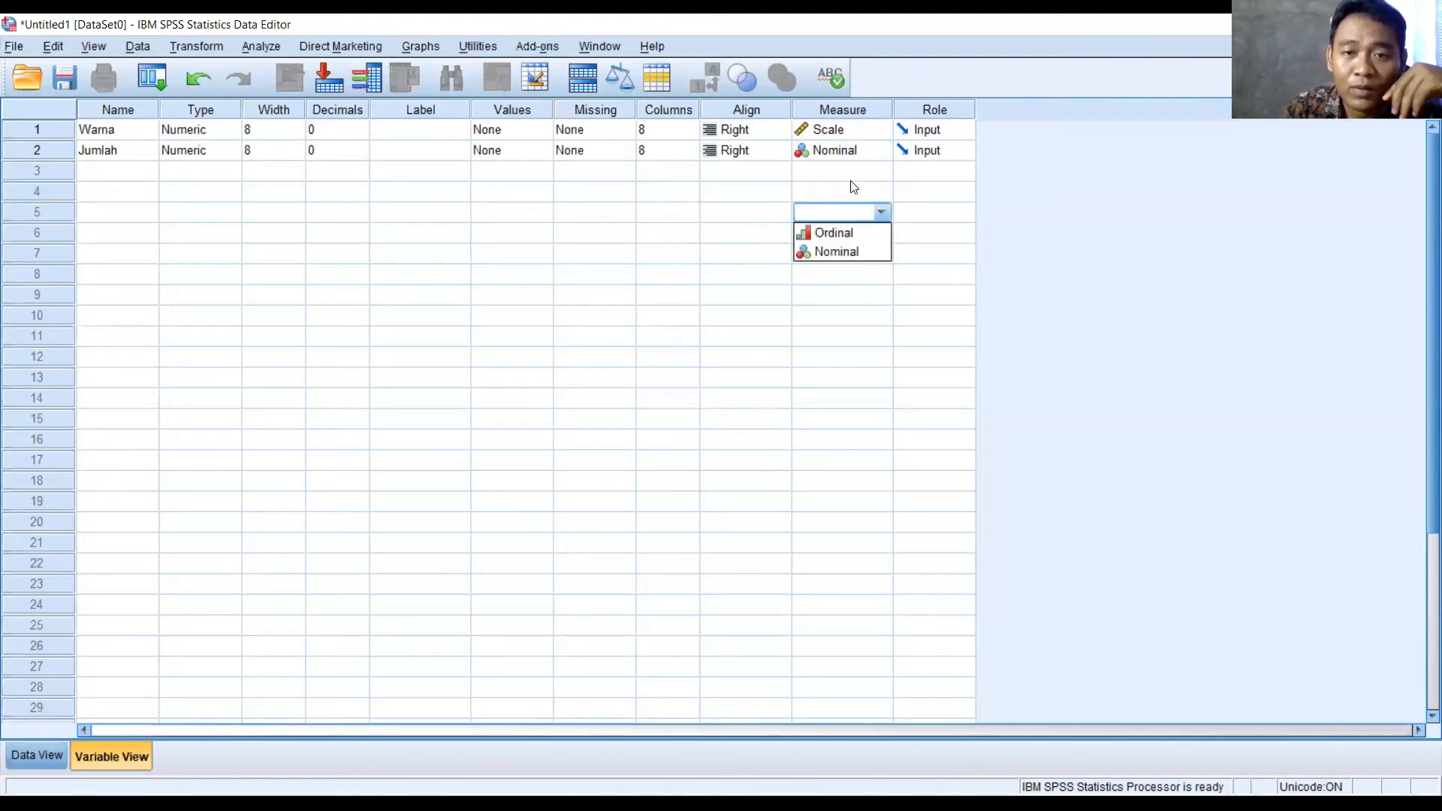
{"action": "left_click", "coordinate": [855, 154]}
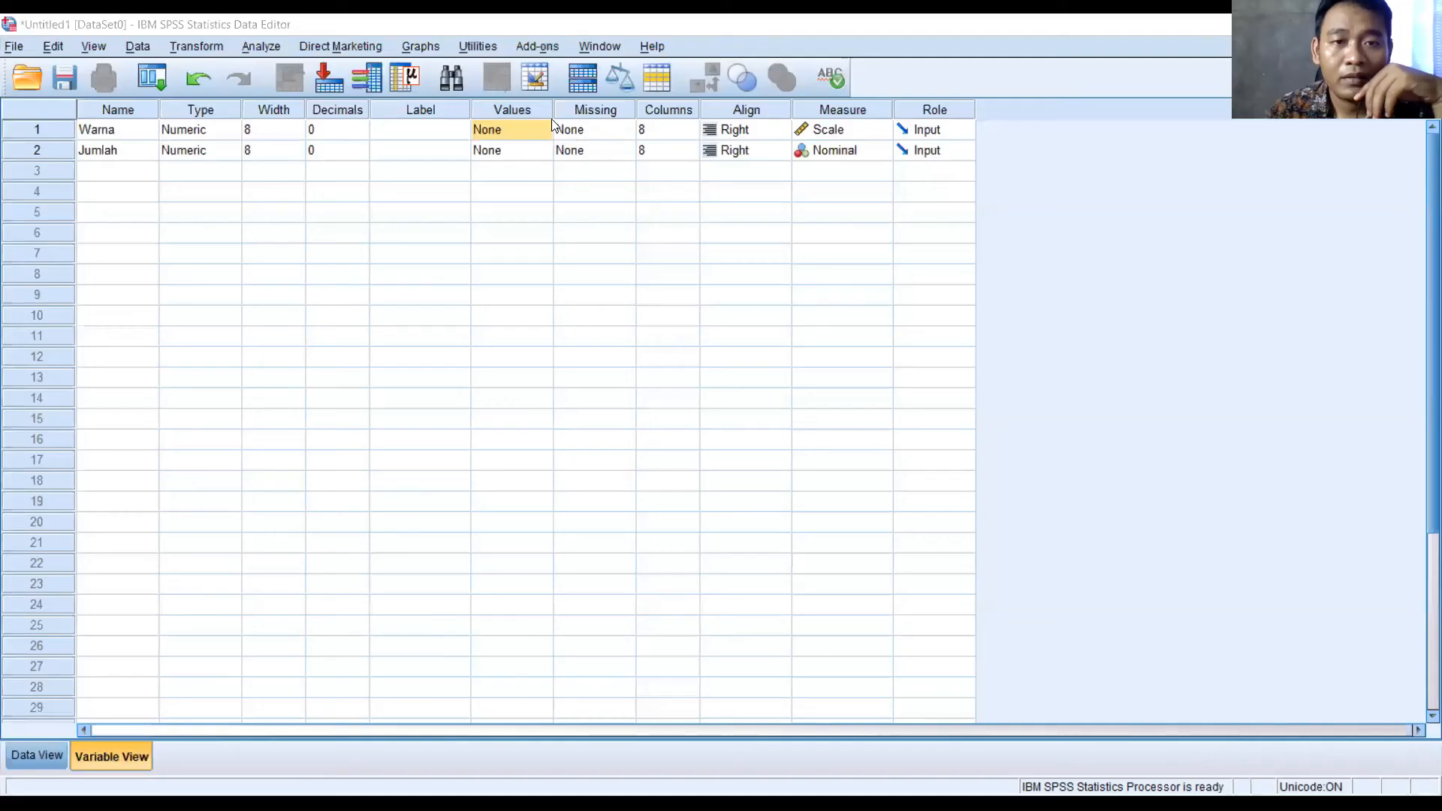
Add value labels for the Warna variable: 1 for Merah and 2 for Hijau
{"action": "left_click", "coordinate": [535, 122]}
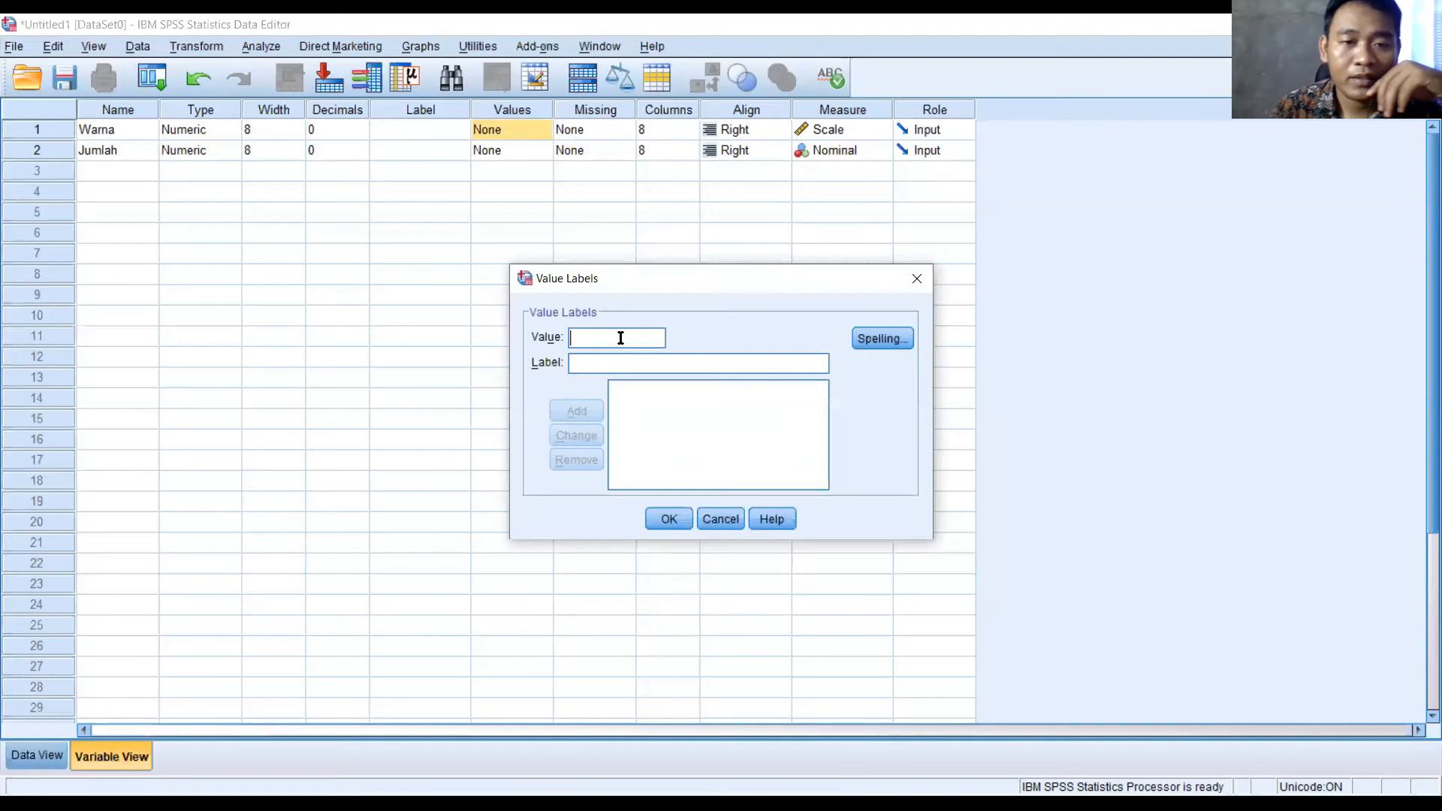
{"action": "type", "text": "1"}
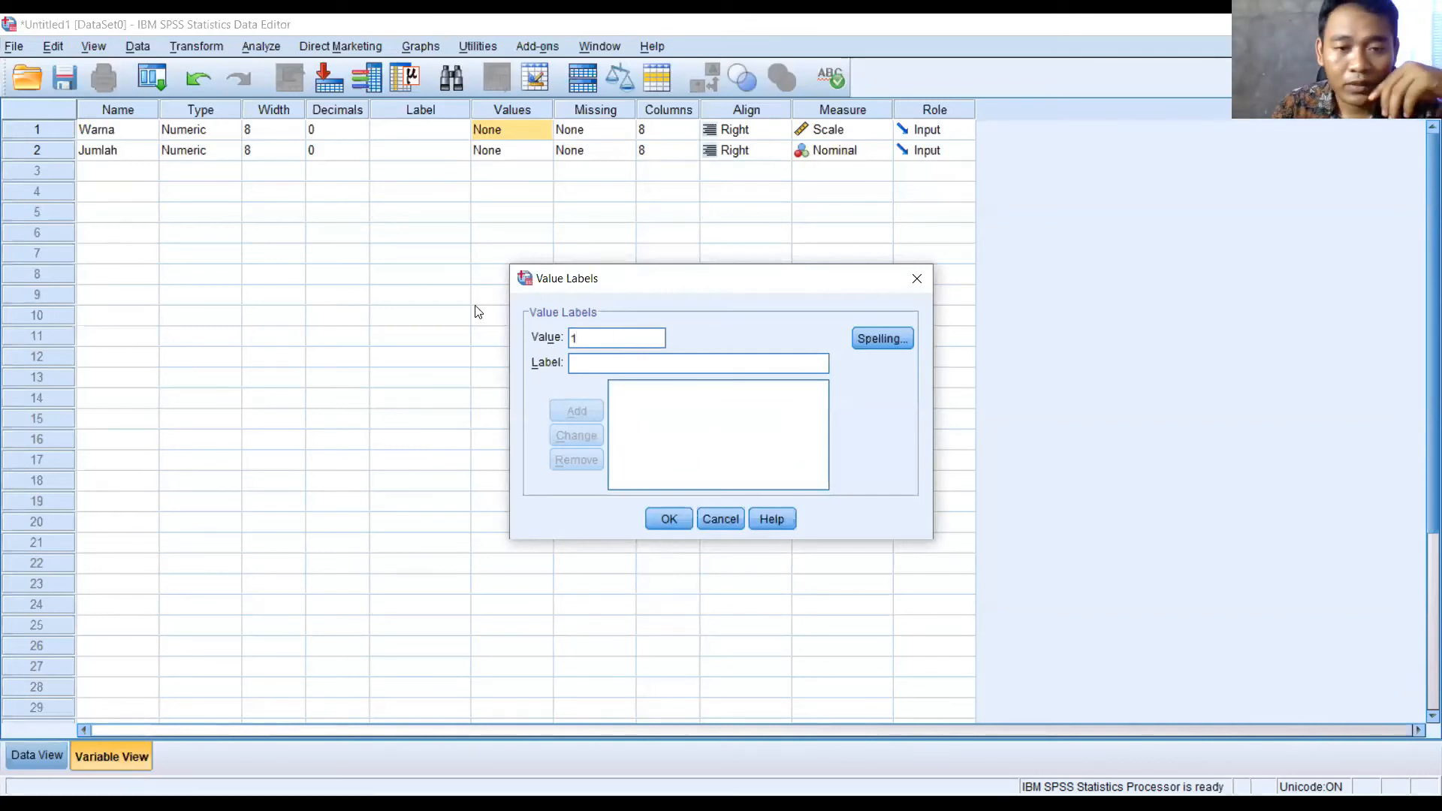
{"action": "left_click", "coordinate": [596, 366]}
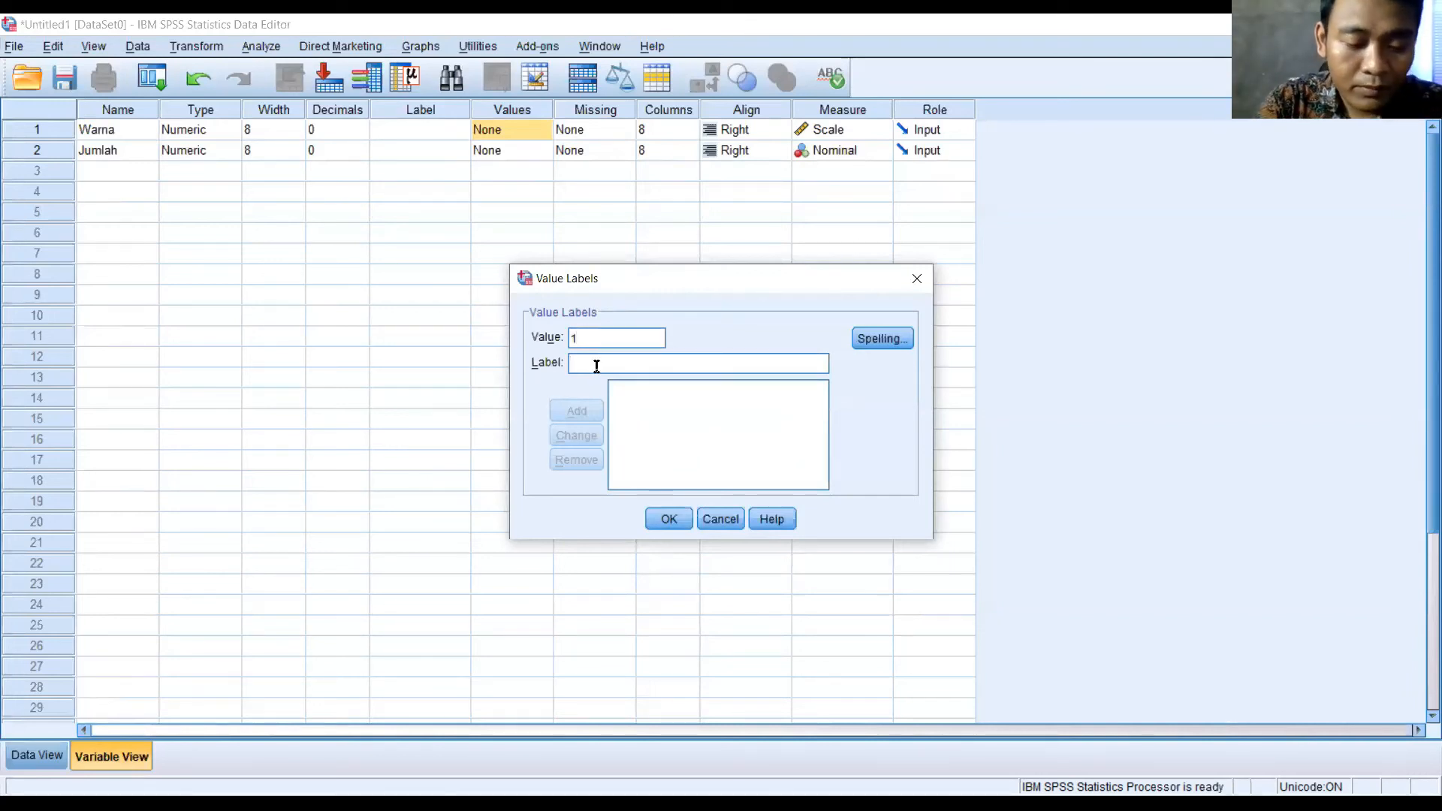
{"action": "type", "text": "Merah"}
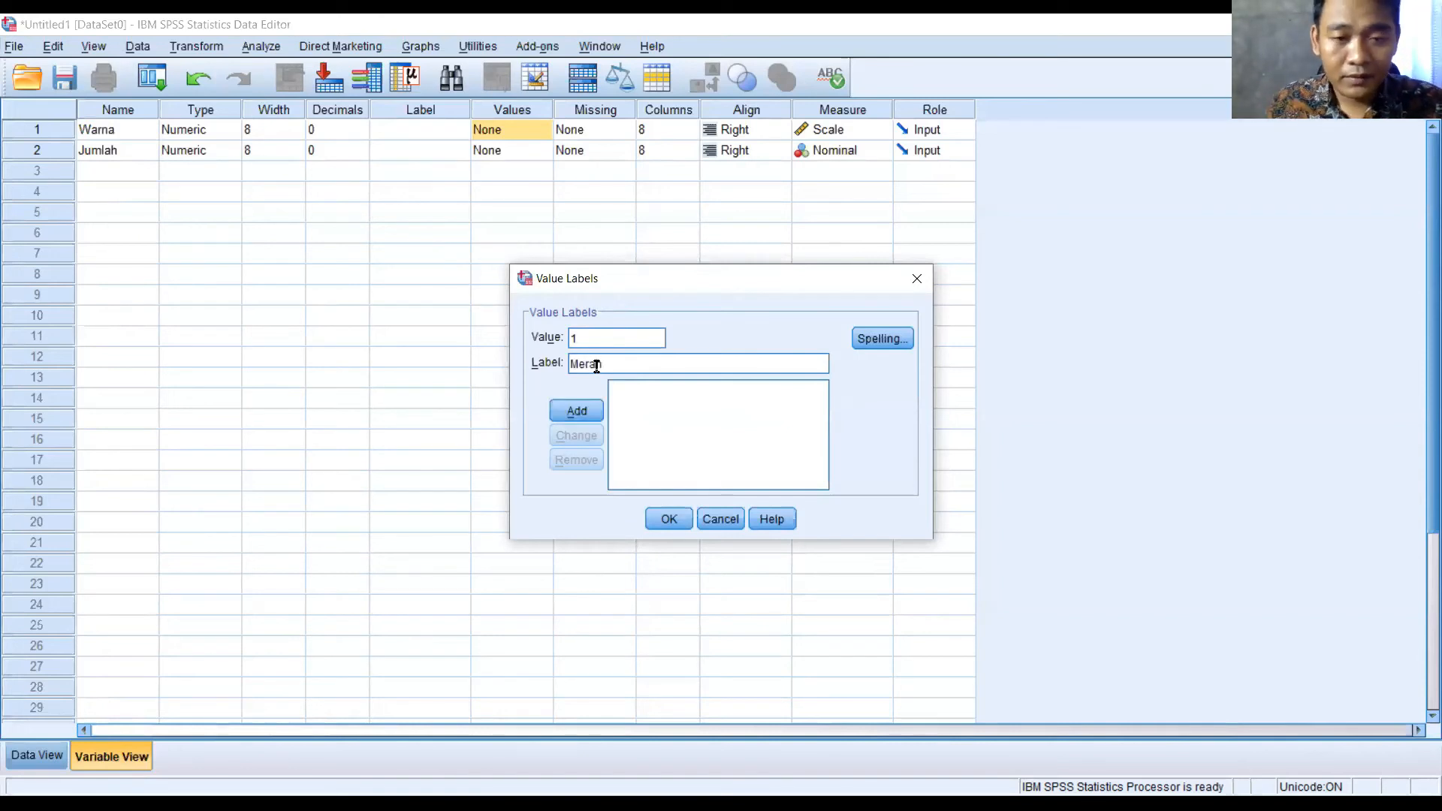
{"action": "left_click", "coordinate": [586, 409]}
{"action": "type", "text": "2"}
{"action": "left_click", "coordinate": [602, 360]}
{"action": "type", "text": "Hijau"}
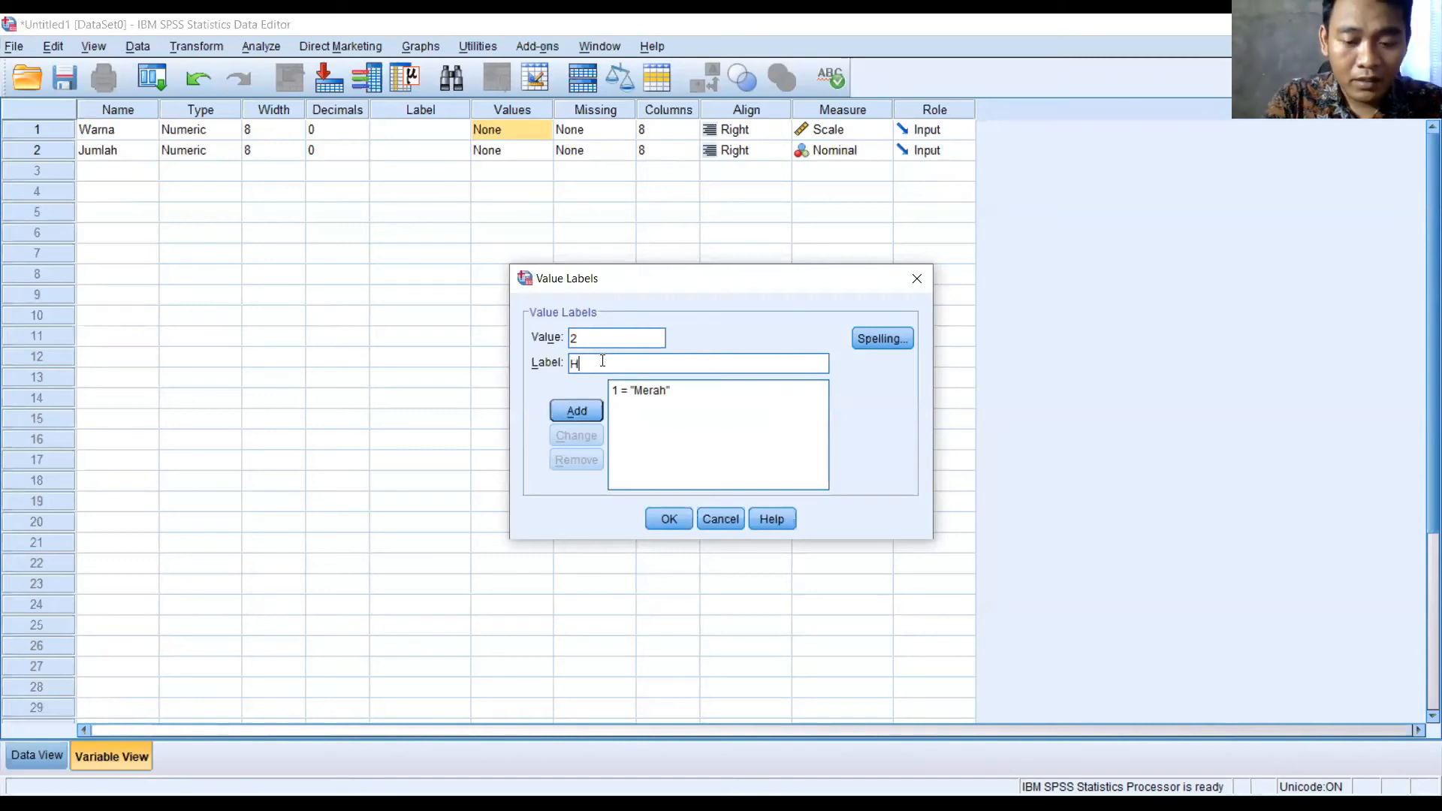
{"action": "left_click", "coordinate": [588, 416]}
Add the Warna value labels 3 for Kuning and 4 for Putih, and apply the label set
{"action": "type", "text": "3"}
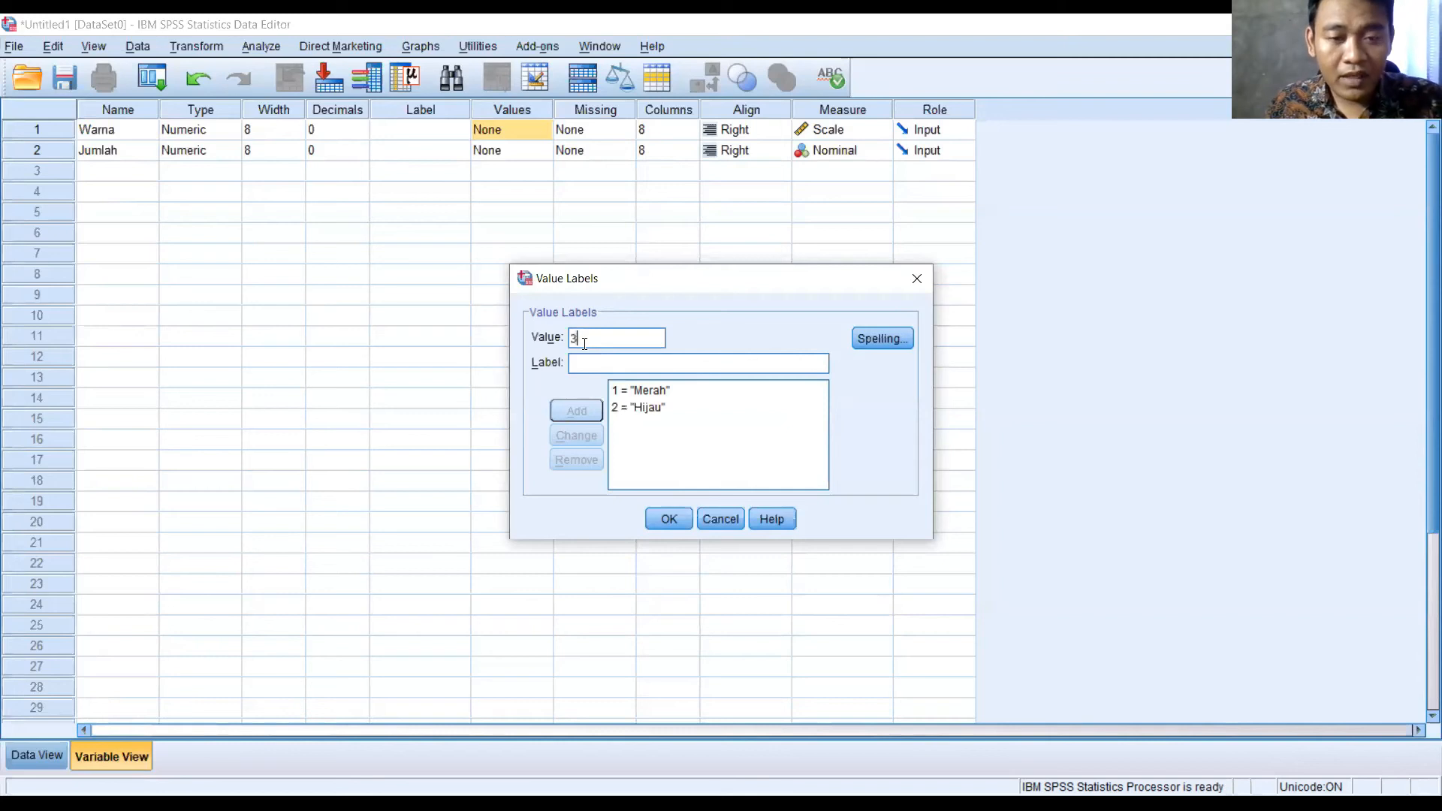
{"action": "left_click", "coordinate": [604, 367]}
{"action": "type", "text": "Kuning"}
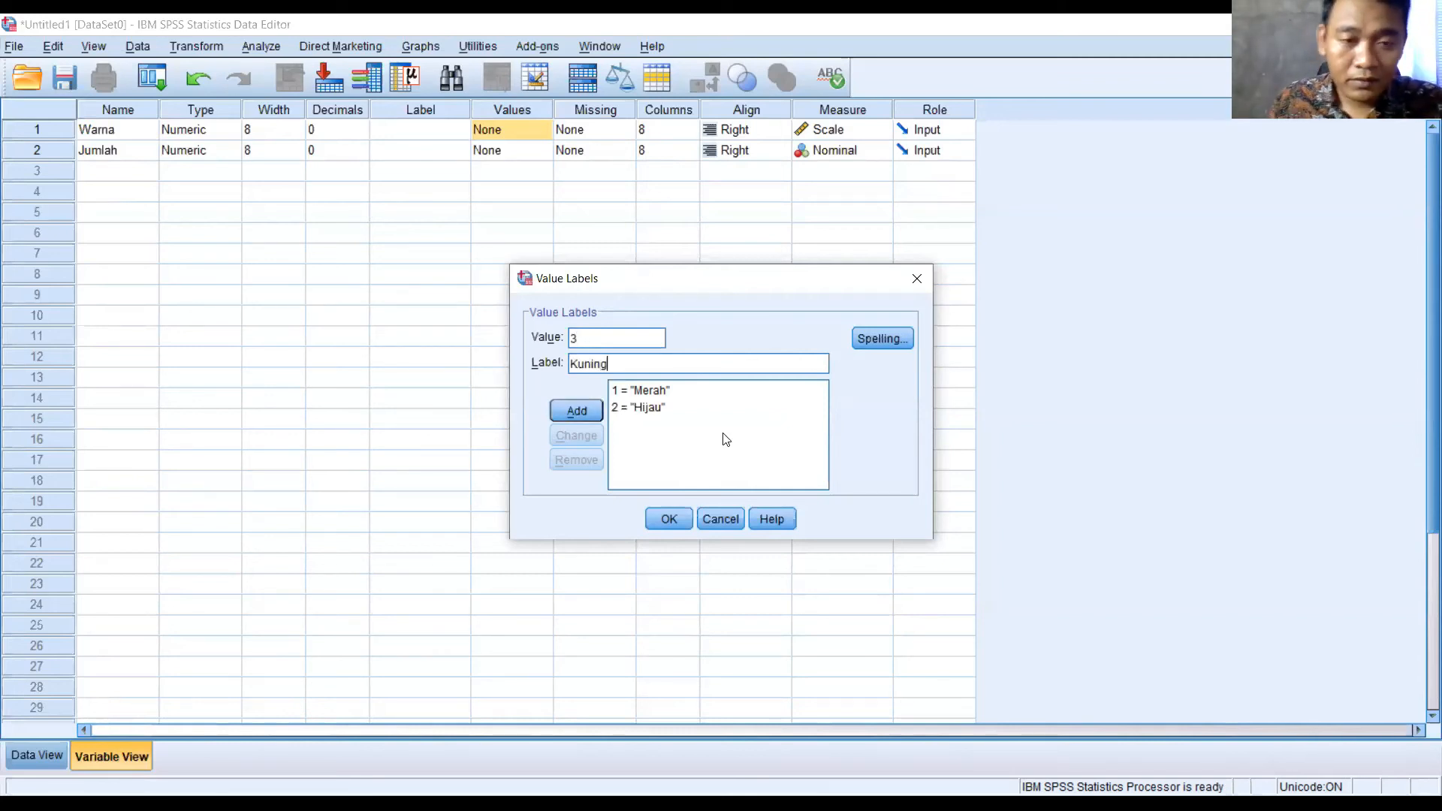
{"action": "left_click", "coordinate": [590, 410]}
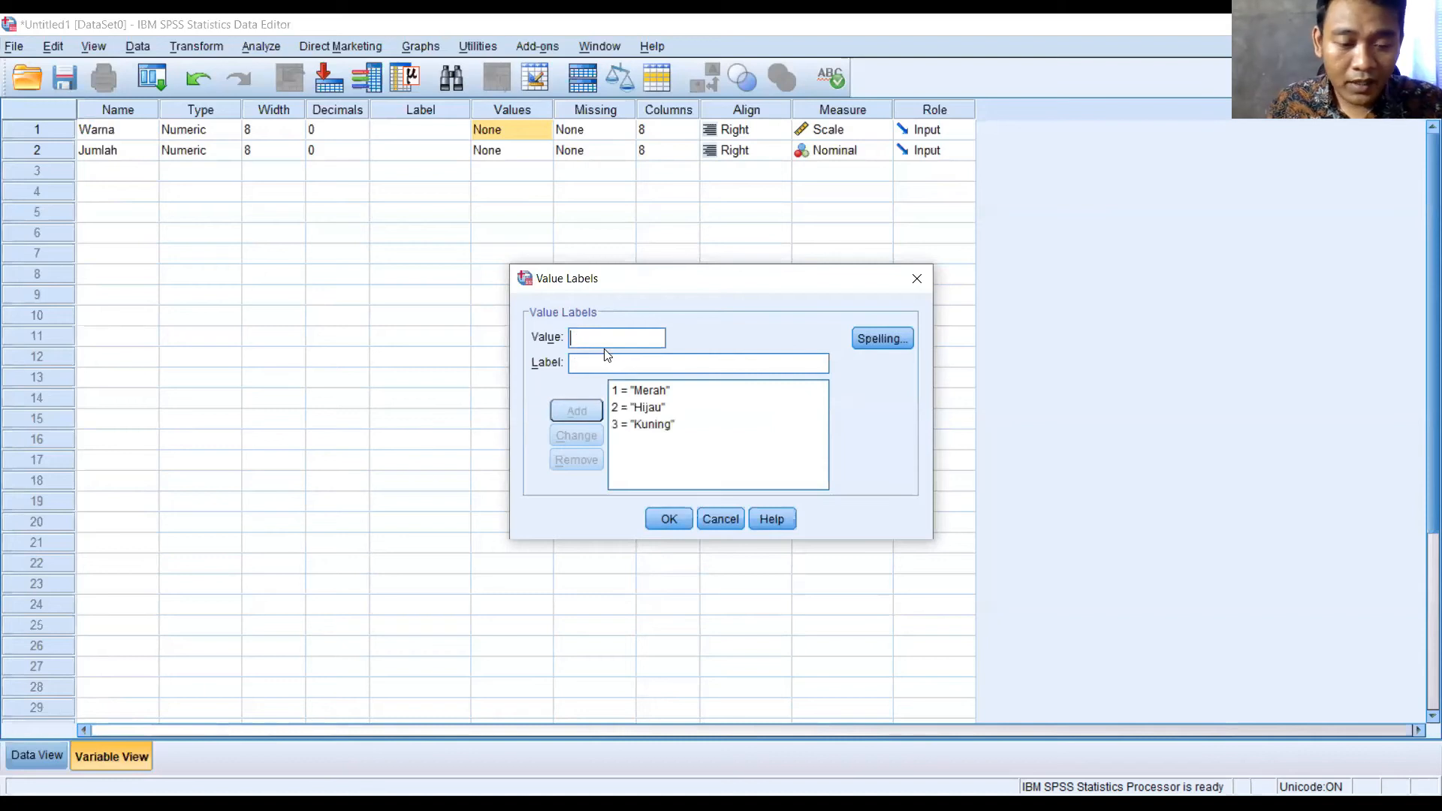
{"action": "type", "text": "4"}
{"action": "left_click", "coordinate": [610, 361]}
{"action": "type", "text": "Putih"}
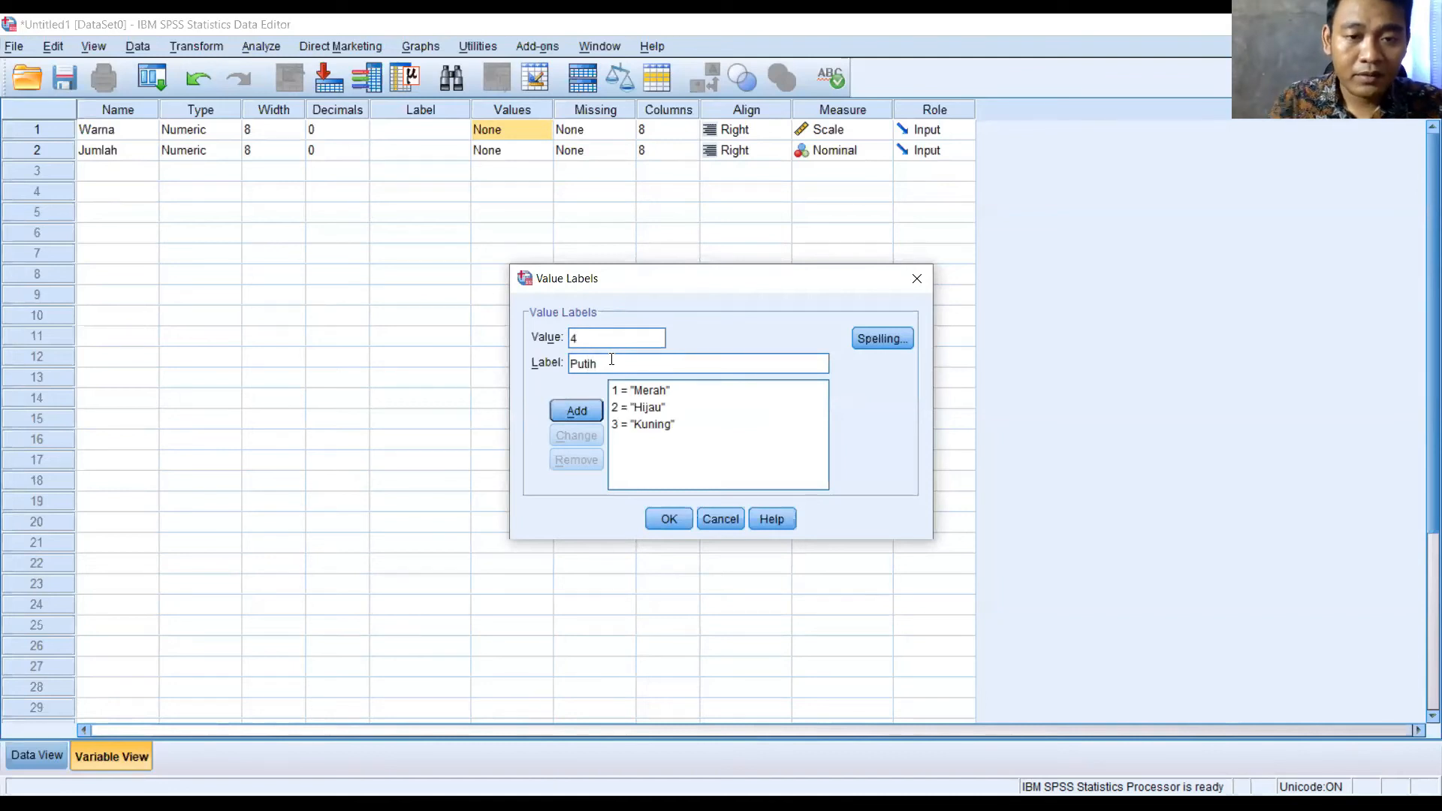
{"action": "left_click", "coordinate": [586, 410]}
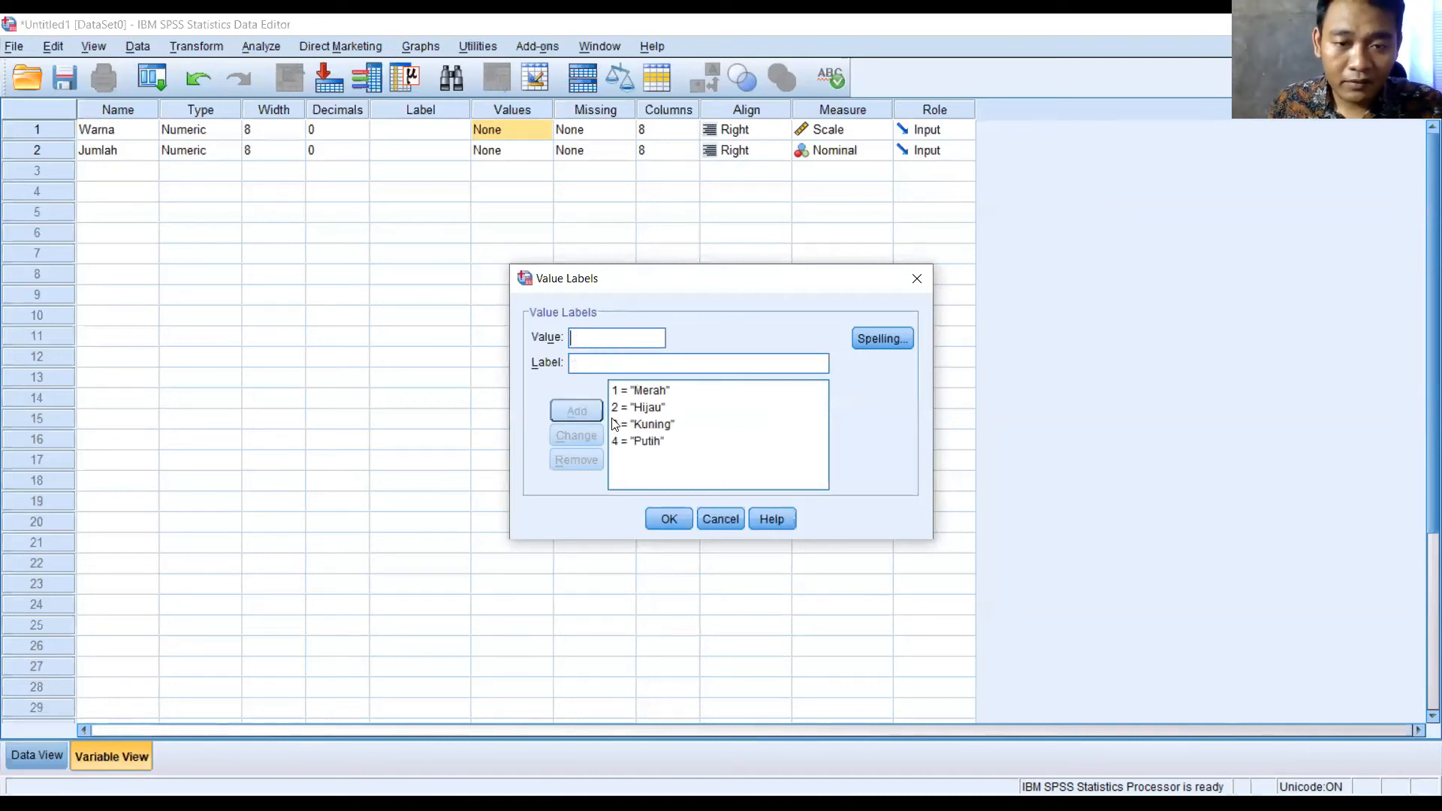
{"action": "left_click", "coordinate": [669, 519]}
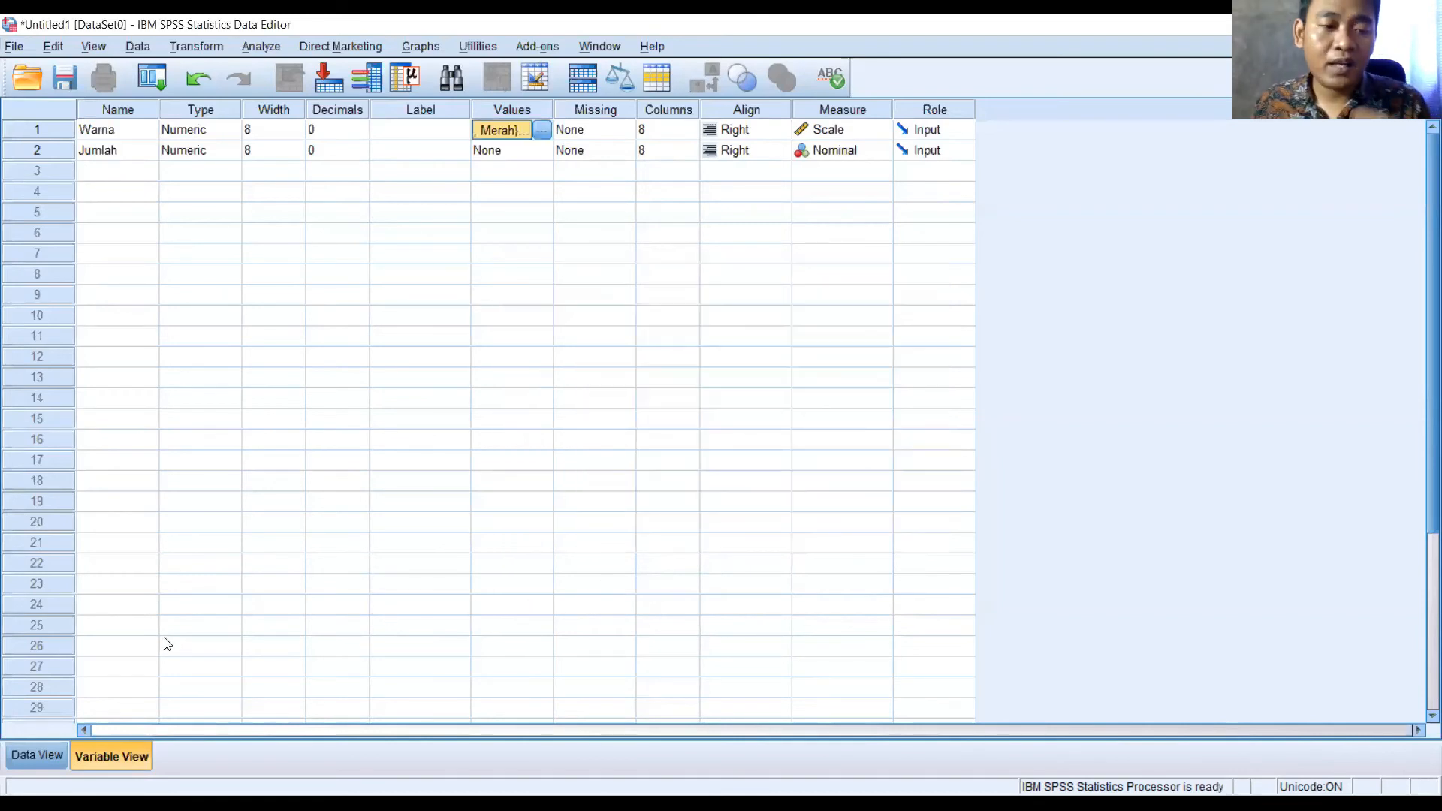
Look at the empty data sheet and check the type settings of the Warna variable
{"action": "left_click", "coordinate": [39, 756]}
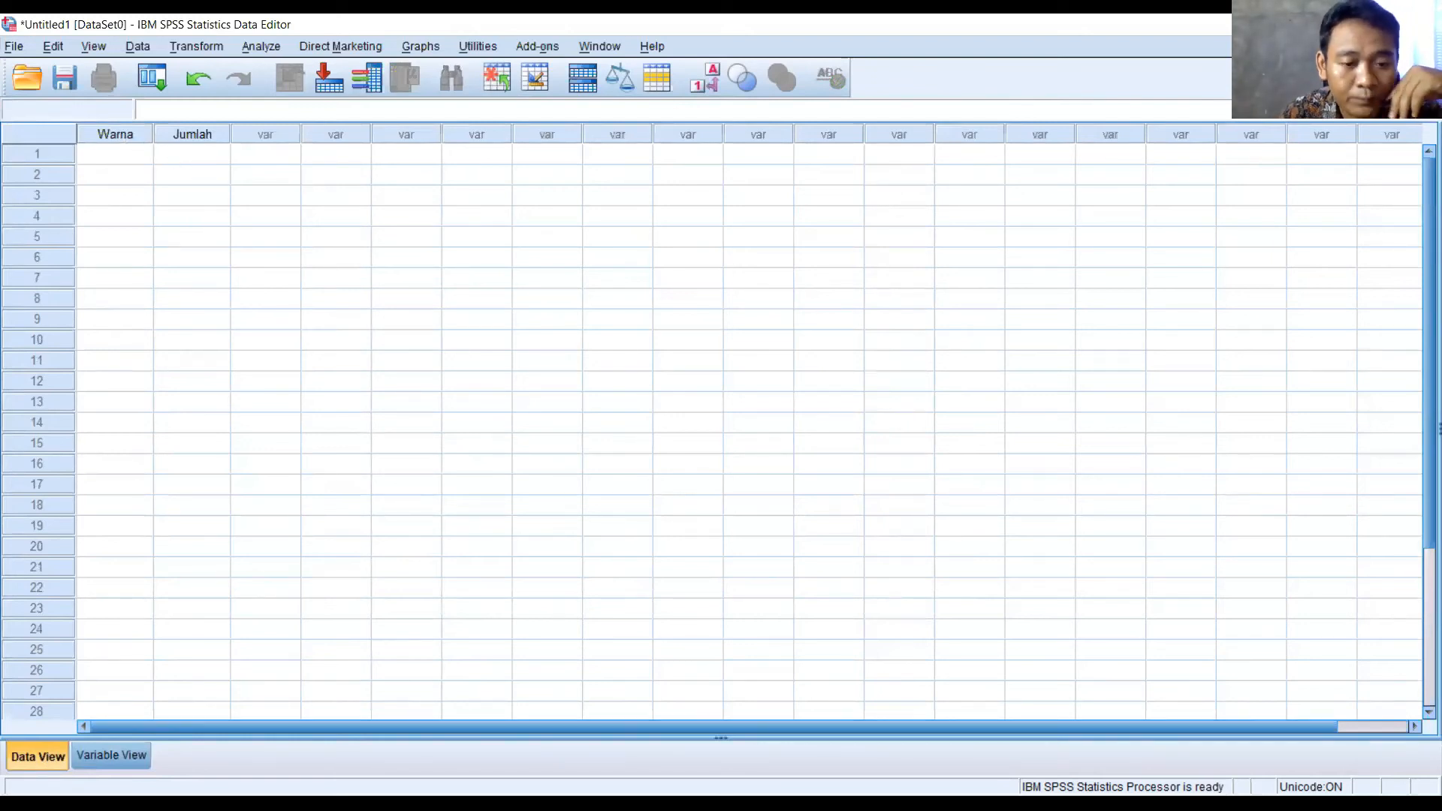
{"action": "key", "text": "alt+Tab"}
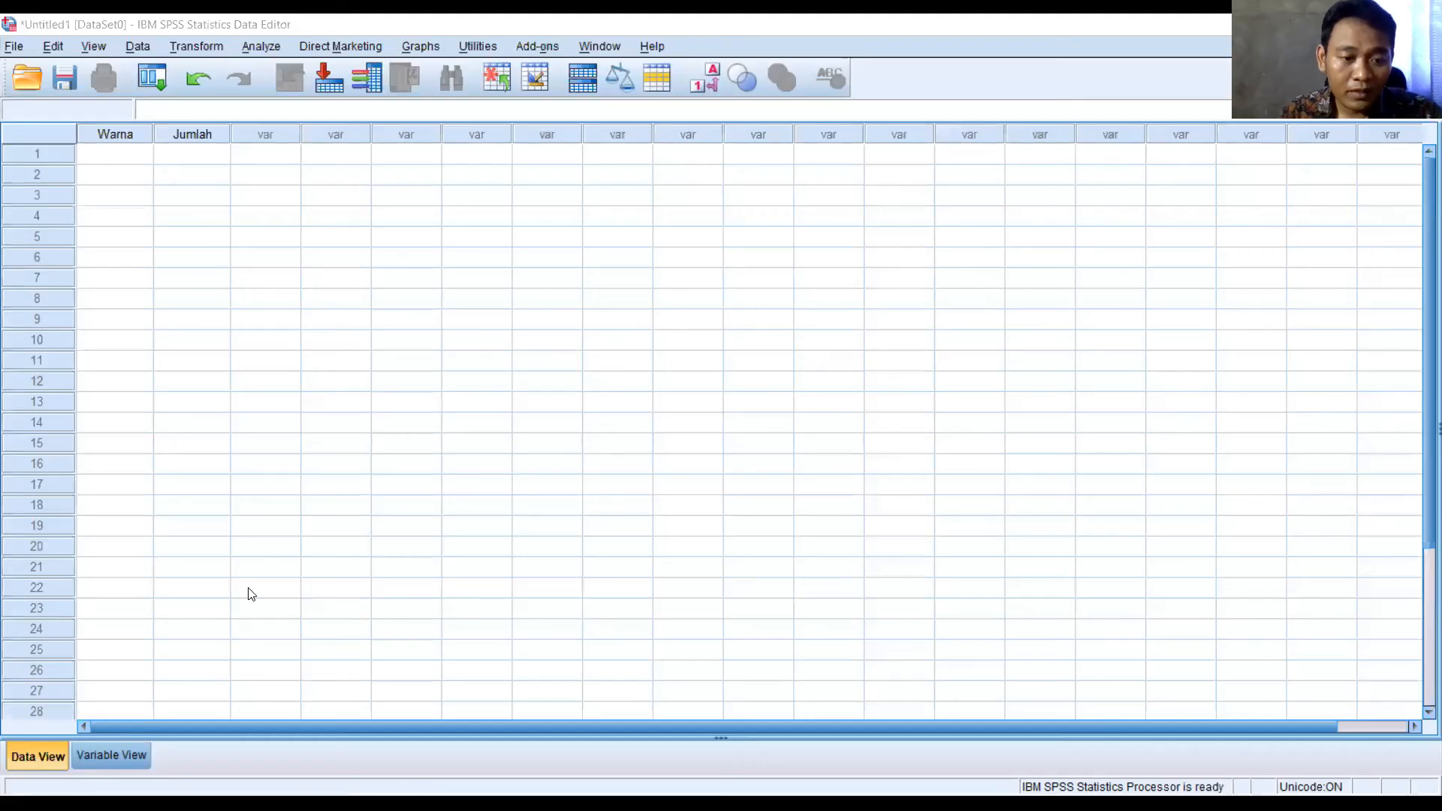
{"action": "left_click", "coordinate": [128, 747]}
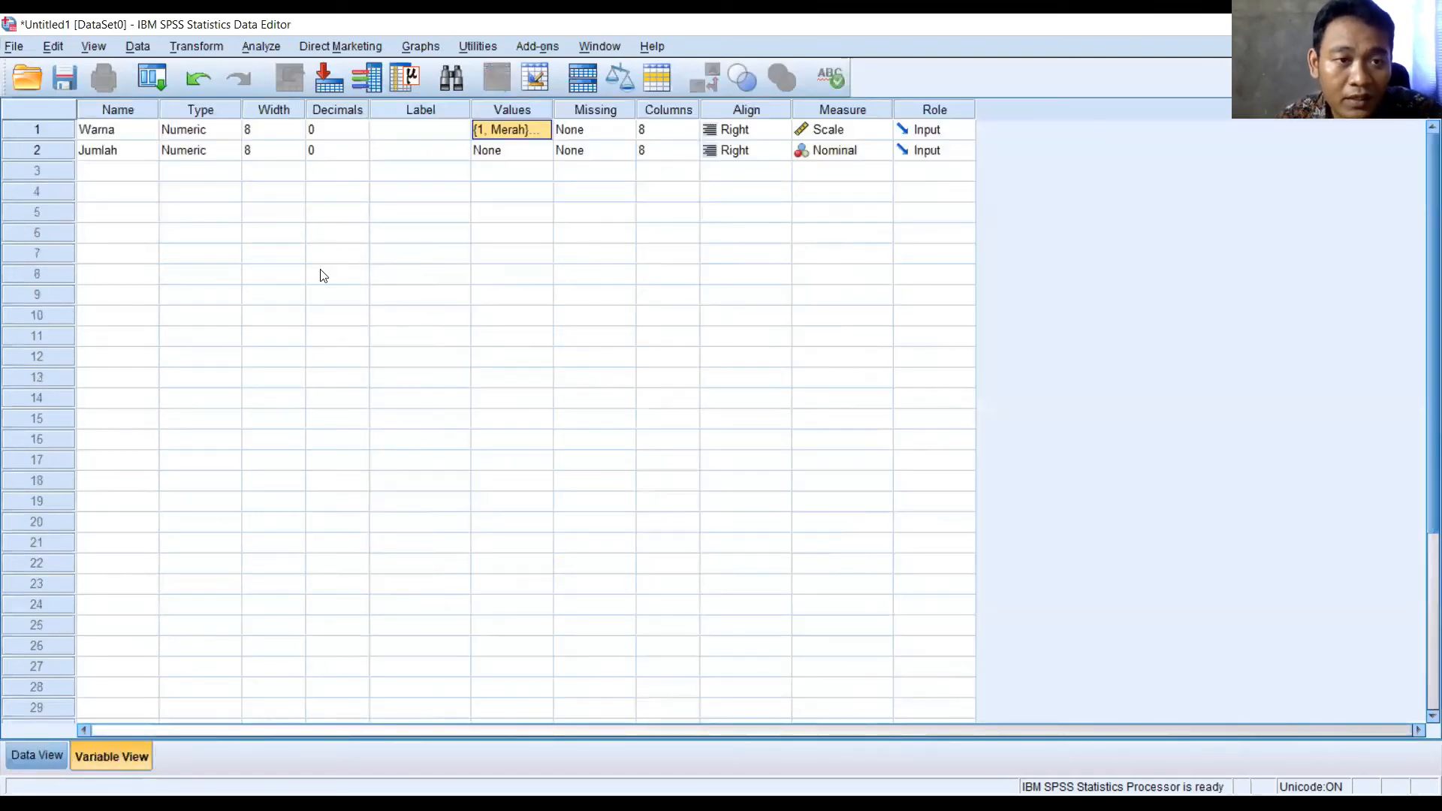
{"action": "left_click", "coordinate": [216, 133]}
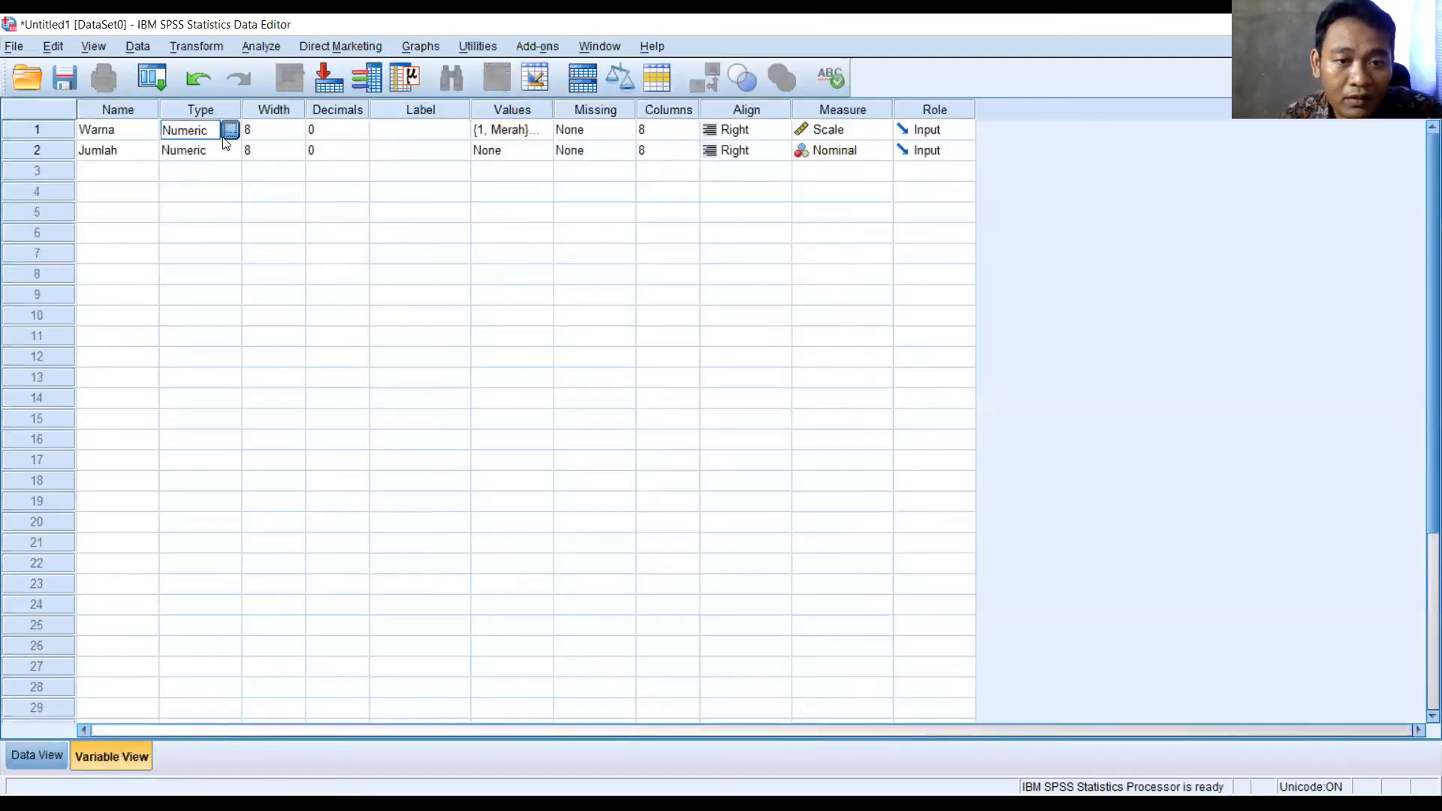
{"action": "left_click", "coordinate": [229, 131]}
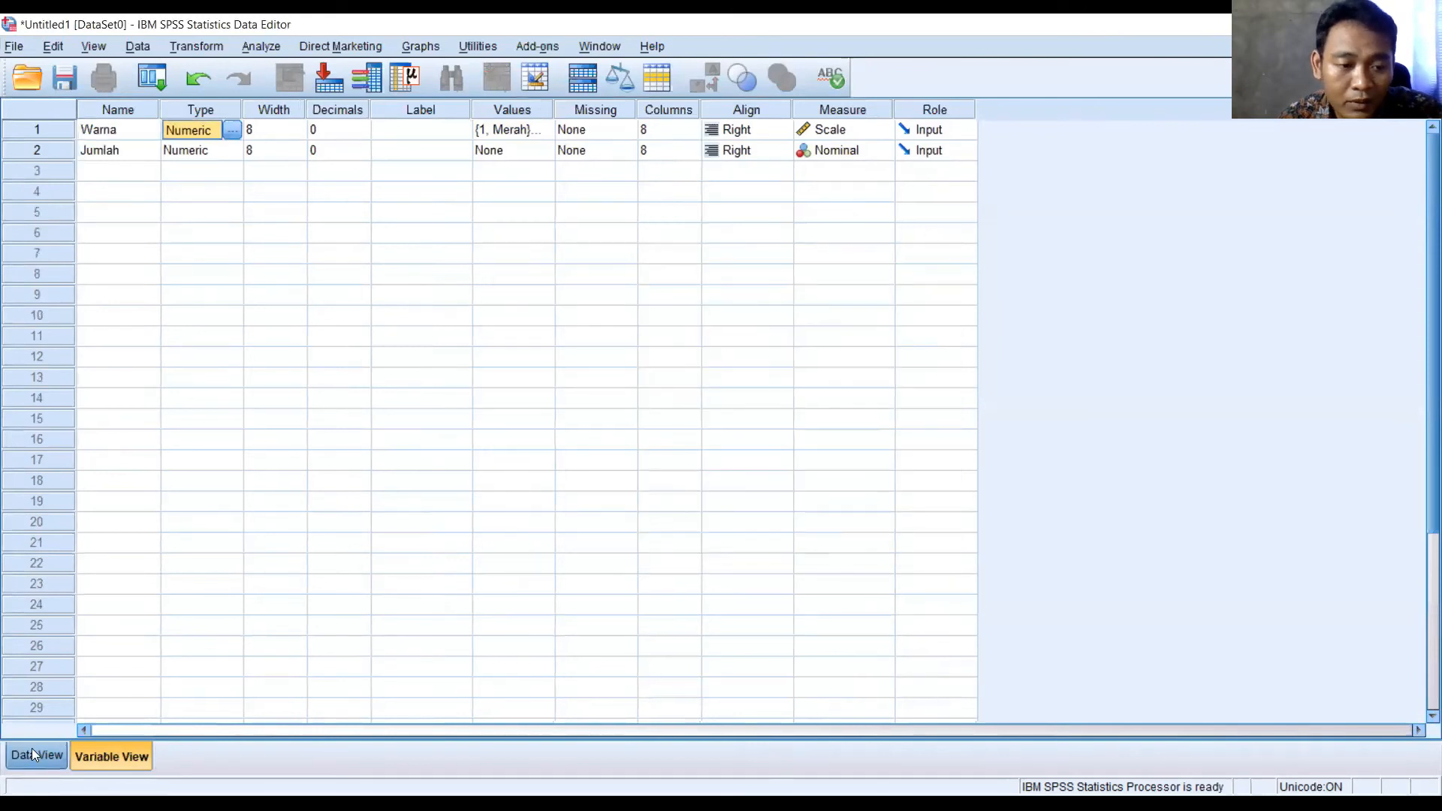
Try to enter the text Merah in row 1 of the Warna column in the data sheet
{"action": "left_click", "coordinate": [34, 753]}
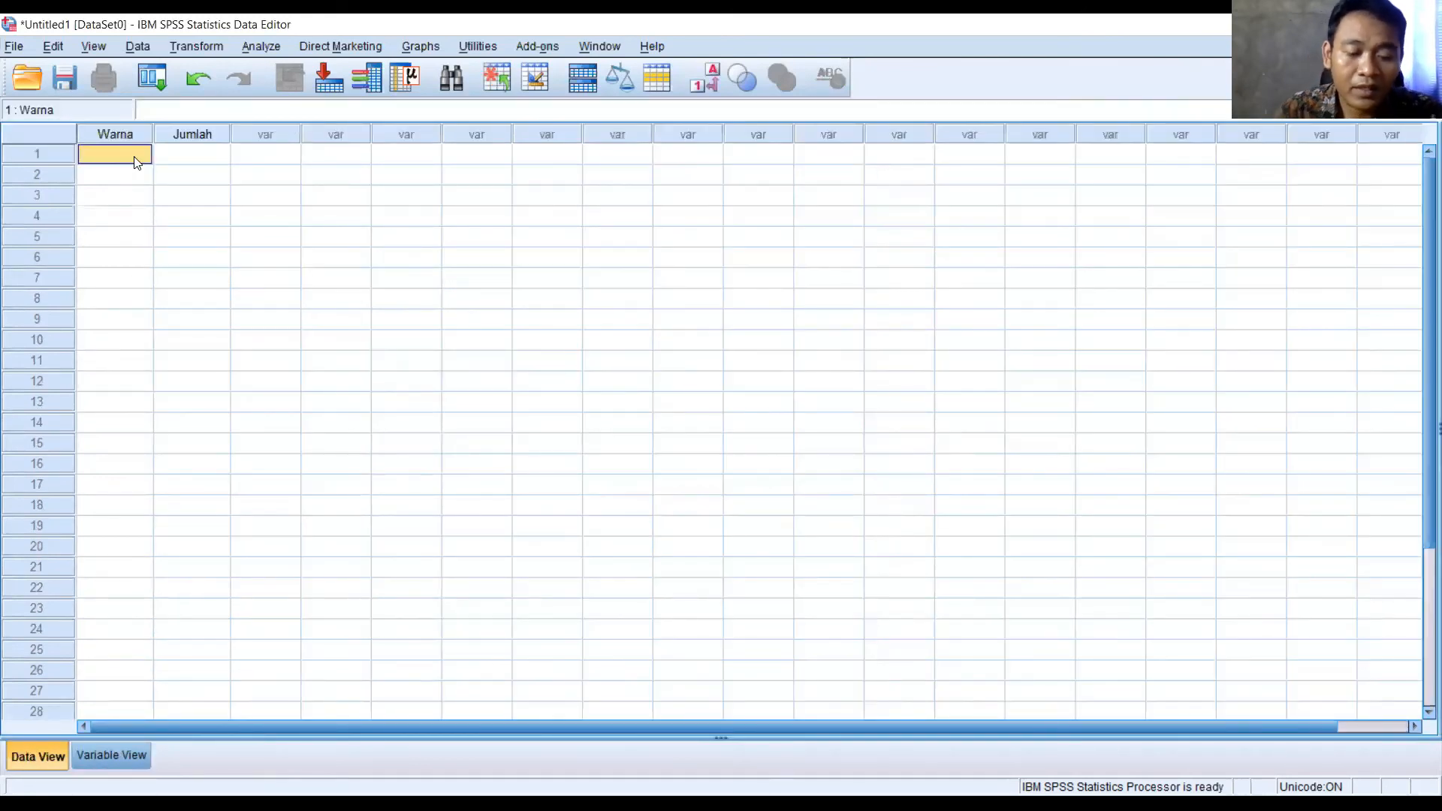
{"action": "type", "text": "MErah"}
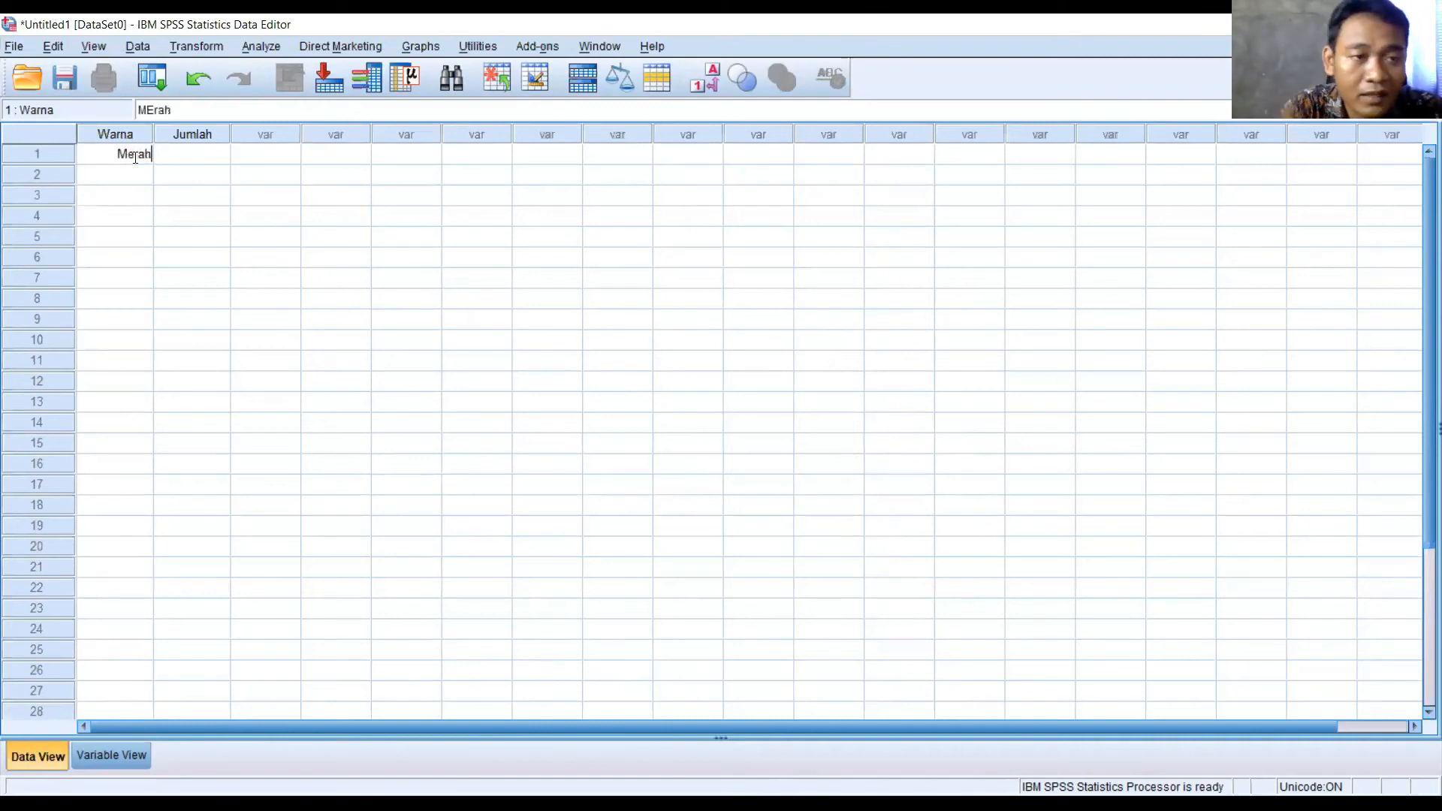
{"action": "left_click", "coordinate": [131, 169]}
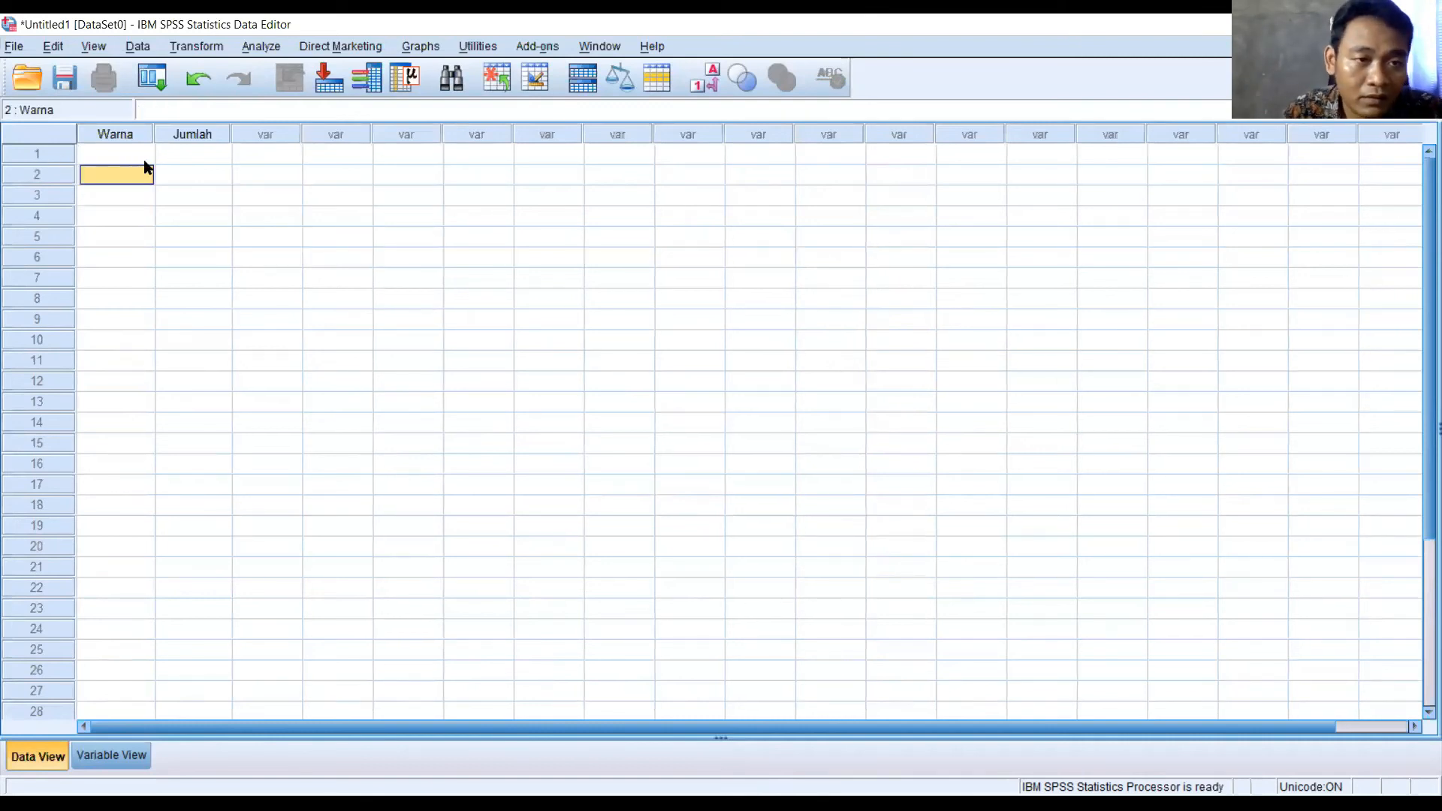
Enter the codes 1, 2, 3 and 4 in rows 1 to 4 of the Warna column
{"action": "left_click", "coordinate": [151, 157]}
{"action": "type", "text": "1"}
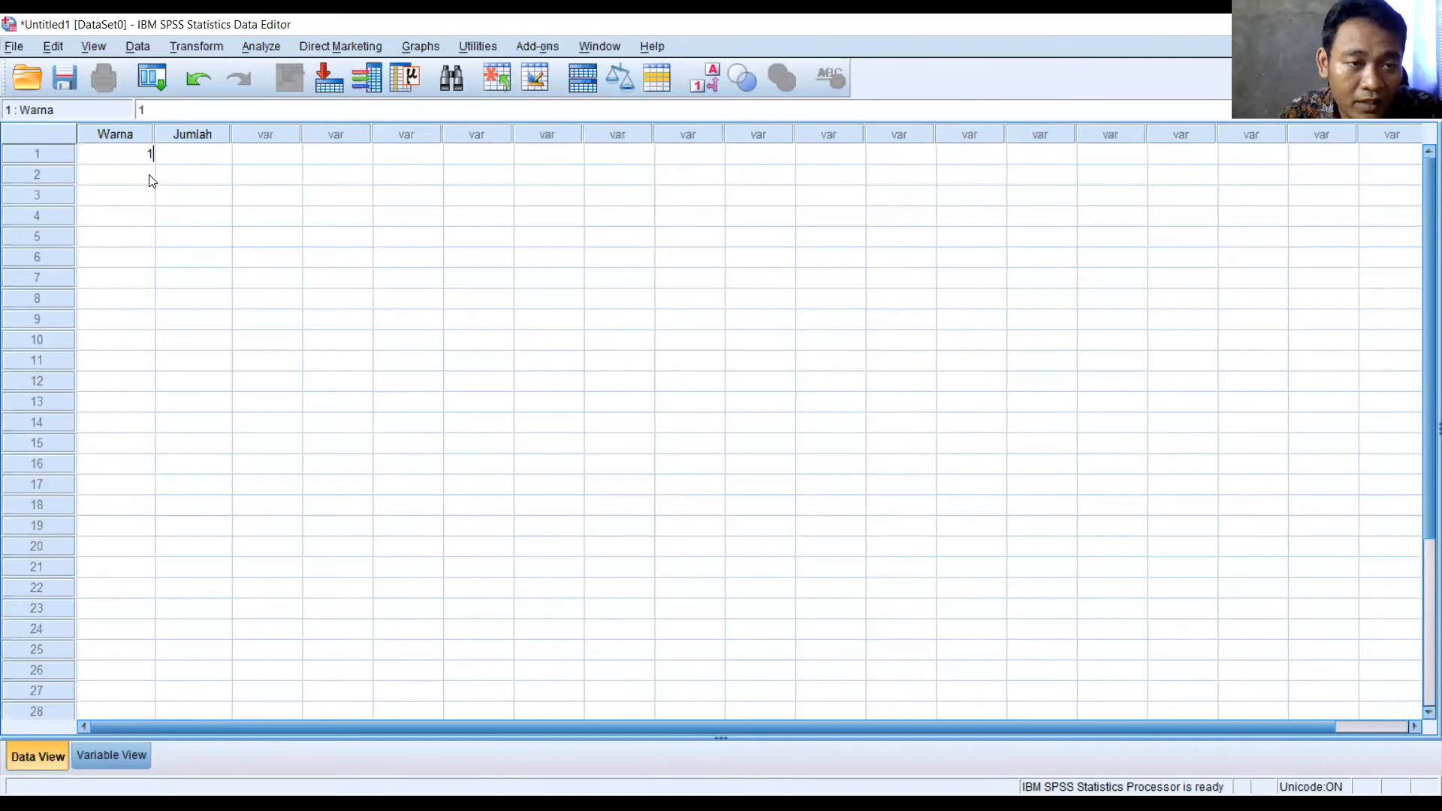
{"action": "left_click", "coordinate": [148, 180]}
{"action": "type", "text": "2"}
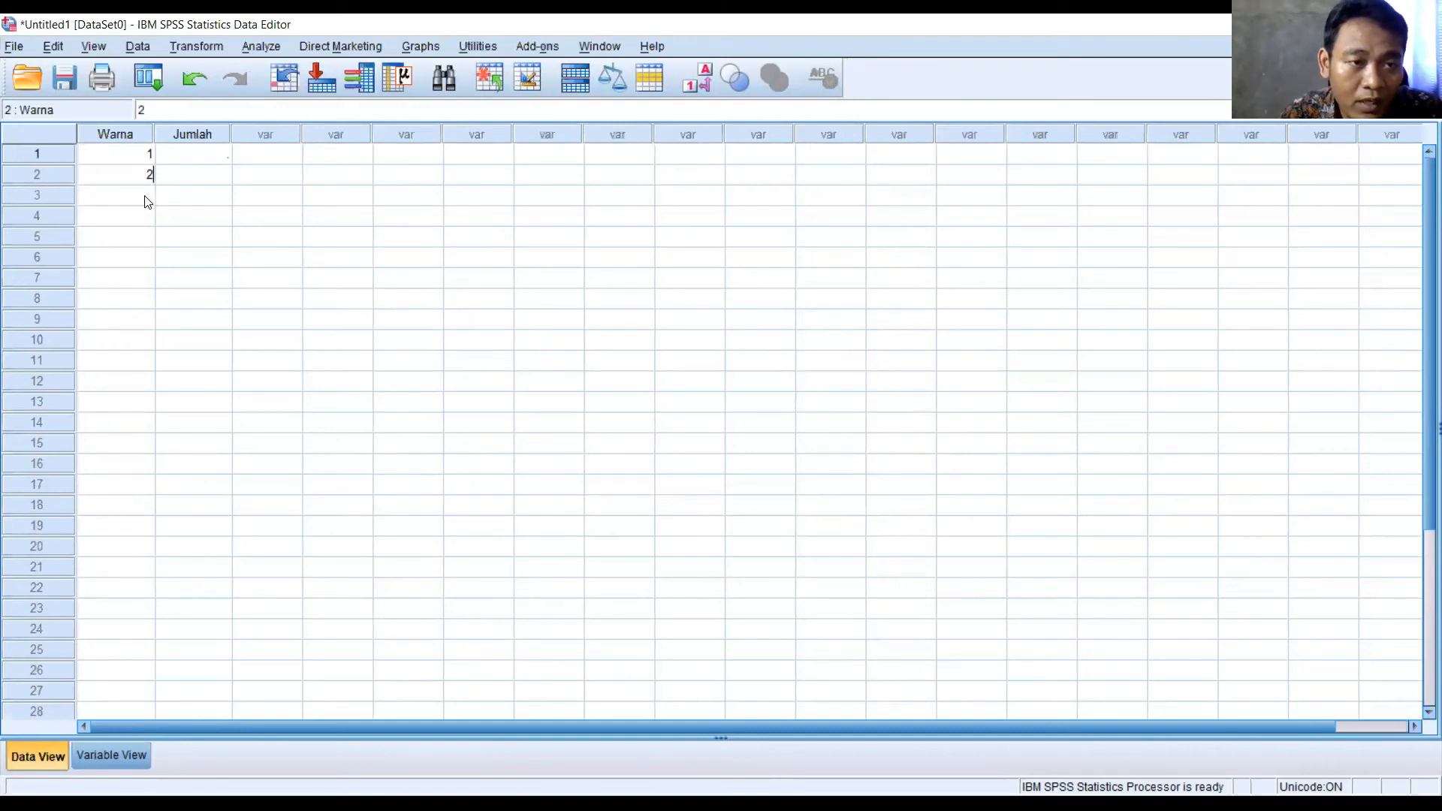
{"action": "left_click", "coordinate": [148, 195]}
{"action": "type", "text": "3"}
{"action": "left_click", "coordinate": [150, 216]}
{"action": "type", "text": "4"}
{"action": "left_click", "coordinate": [184, 237]}
{"action": "left_click", "coordinate": [146, 159]}
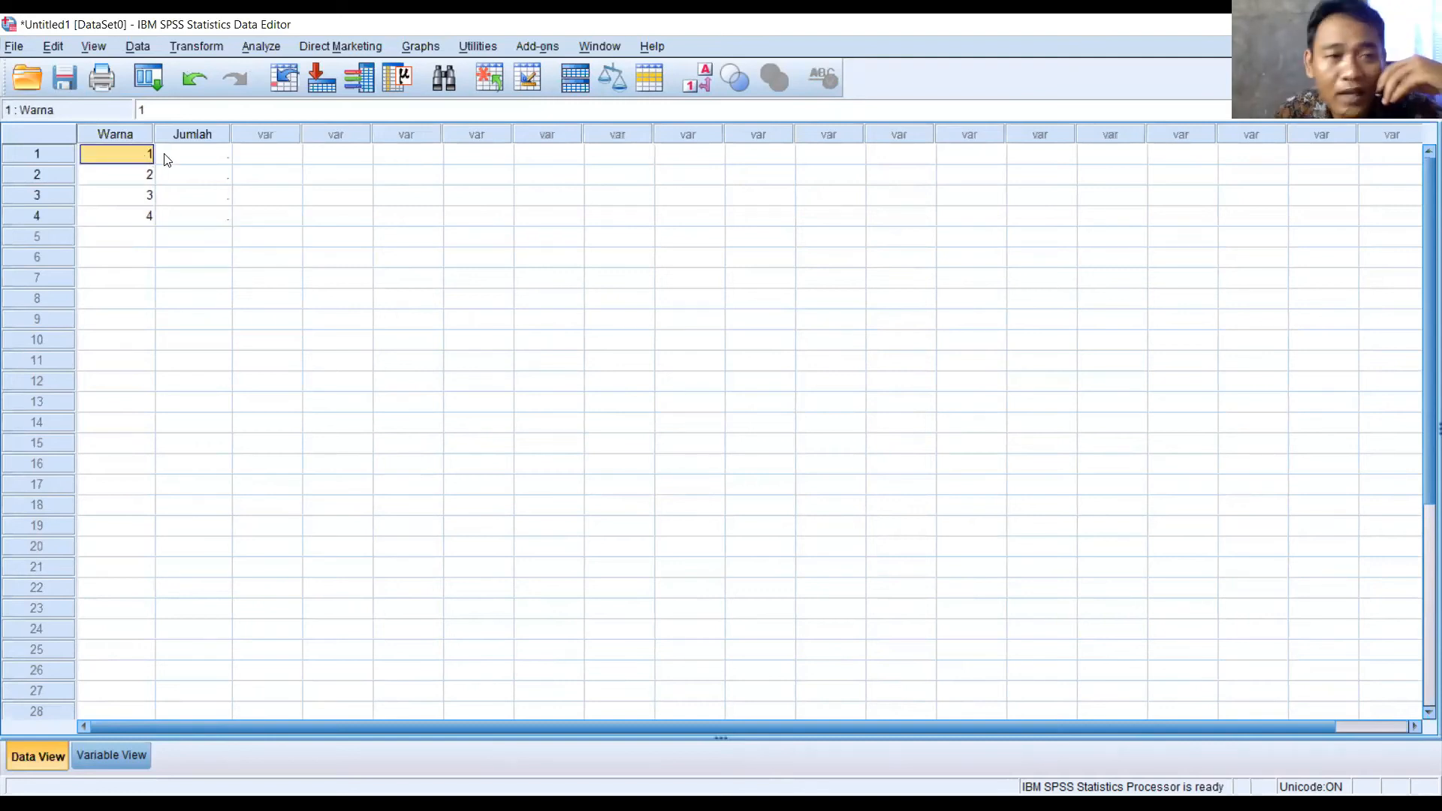
Review the value labels defined for Warna and compare them with the codes entered in the data sheet
{"action": "left_click", "coordinate": [119, 755]}
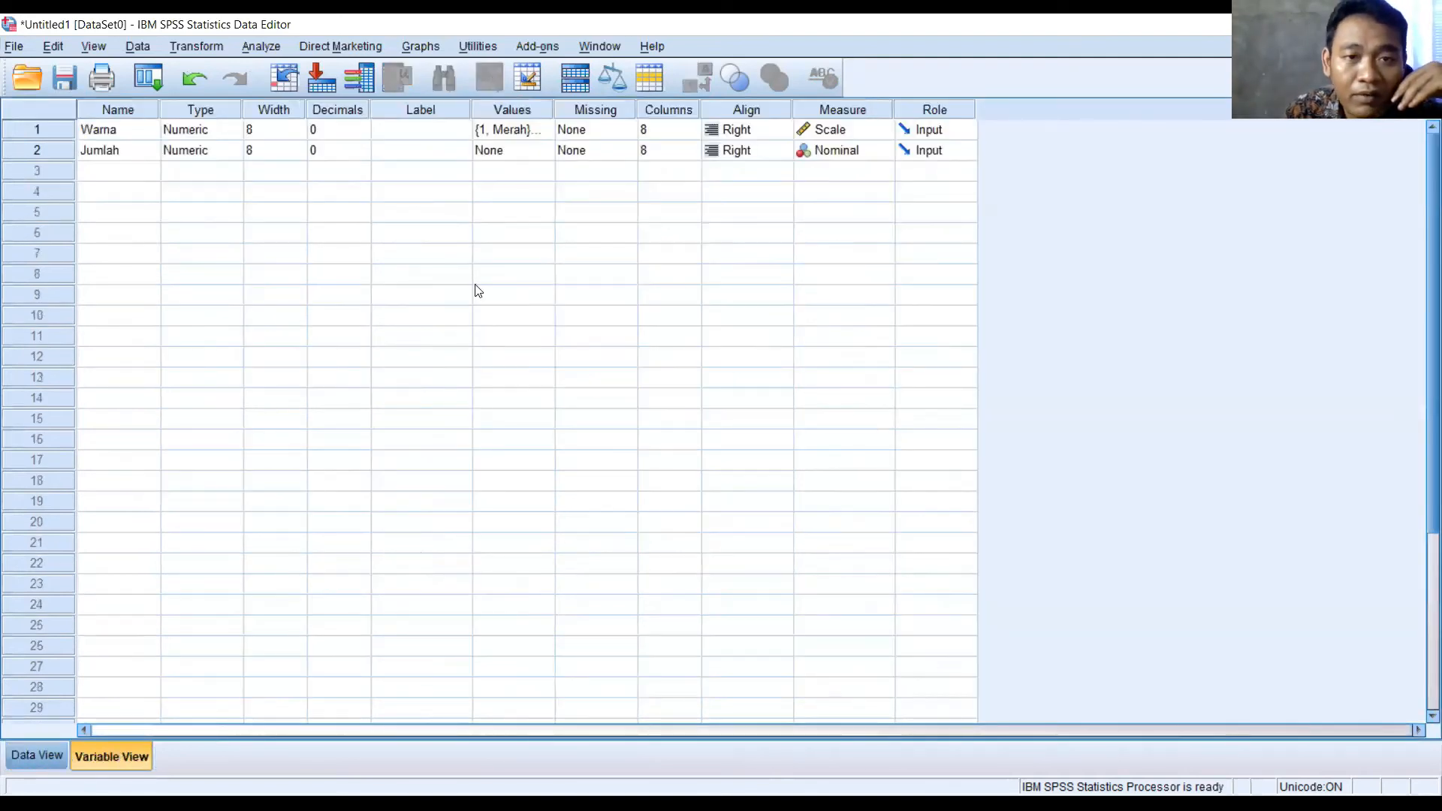
{"action": "left_click", "coordinate": [526, 110]}
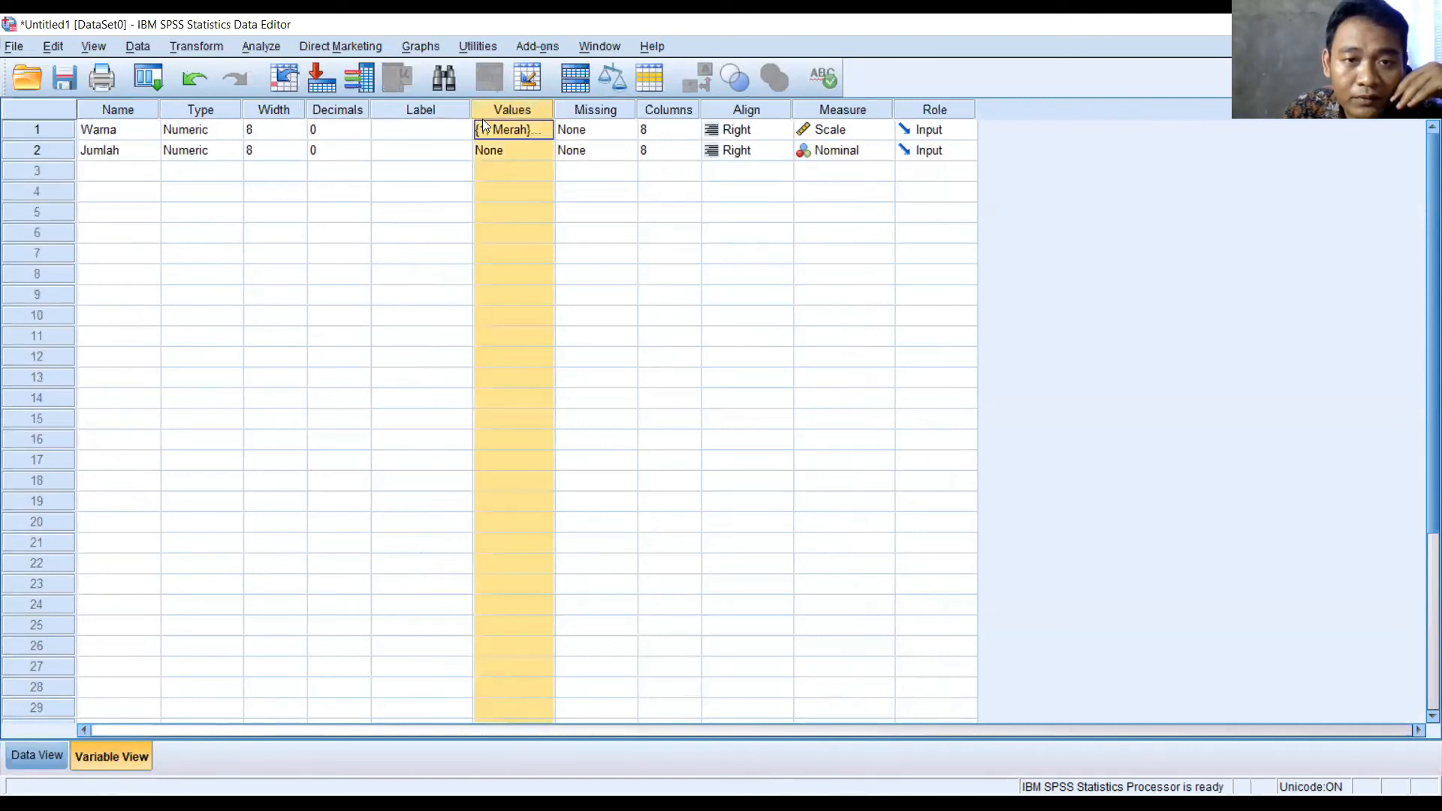
{"action": "left_click", "coordinate": [497, 130]}
{"action": "left_click", "coordinate": [544, 131]}
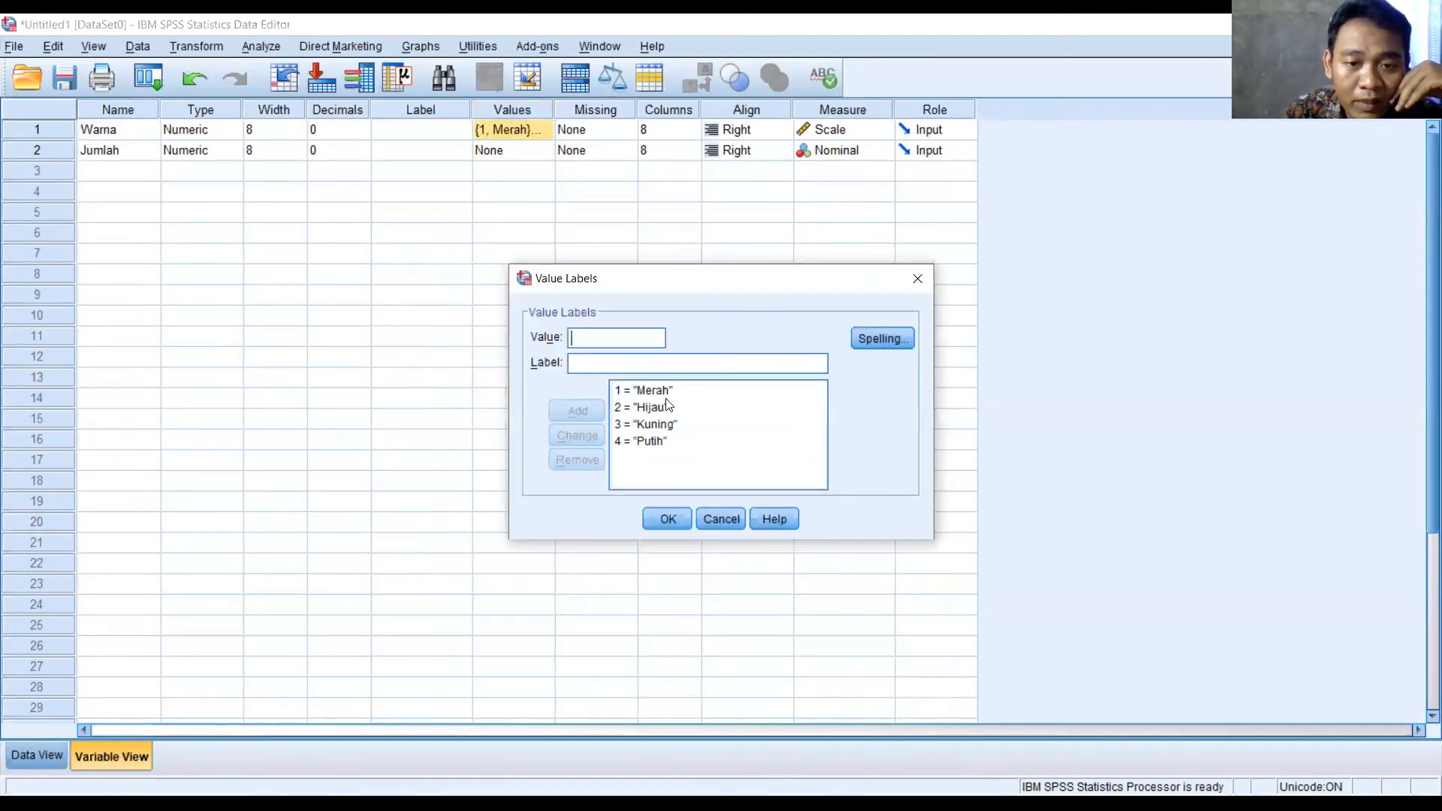
{"action": "left_click", "coordinate": [676, 518]}
{"action": "left_click", "coordinate": [36, 756]}
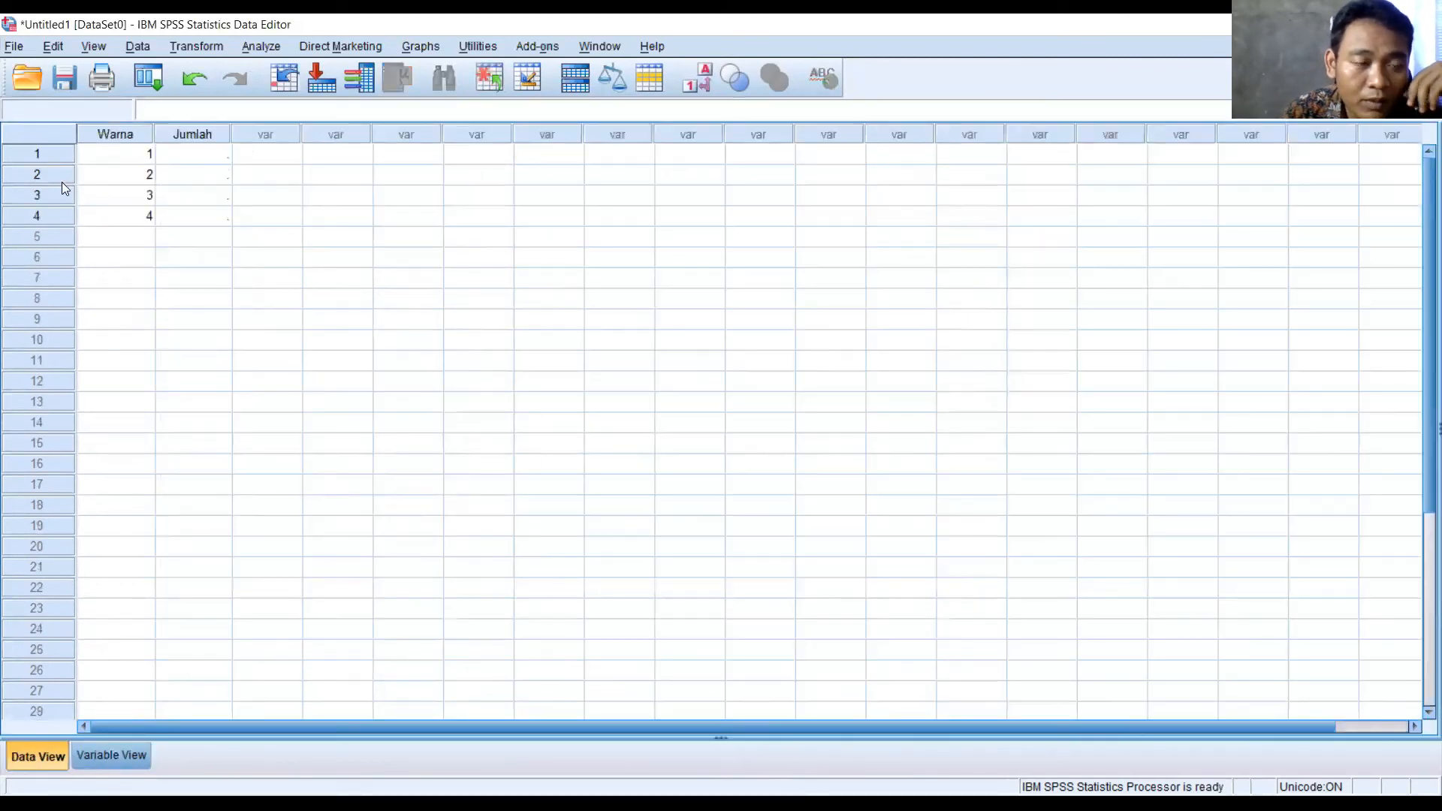
{"action": "left_click_drag", "start_coordinate": [107, 156], "coordinate": [123, 194]}
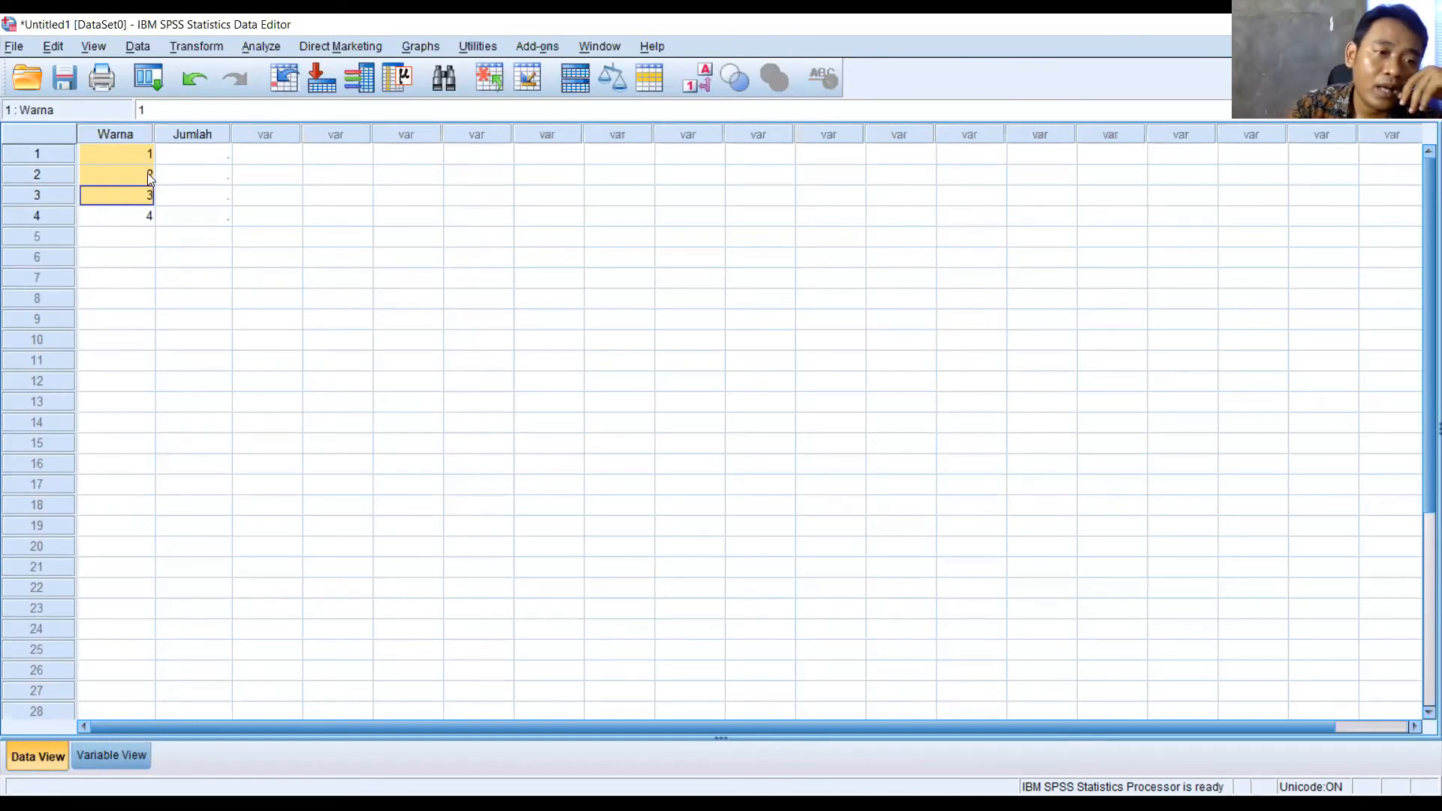
{"action": "left_click", "coordinate": [147, 174]}
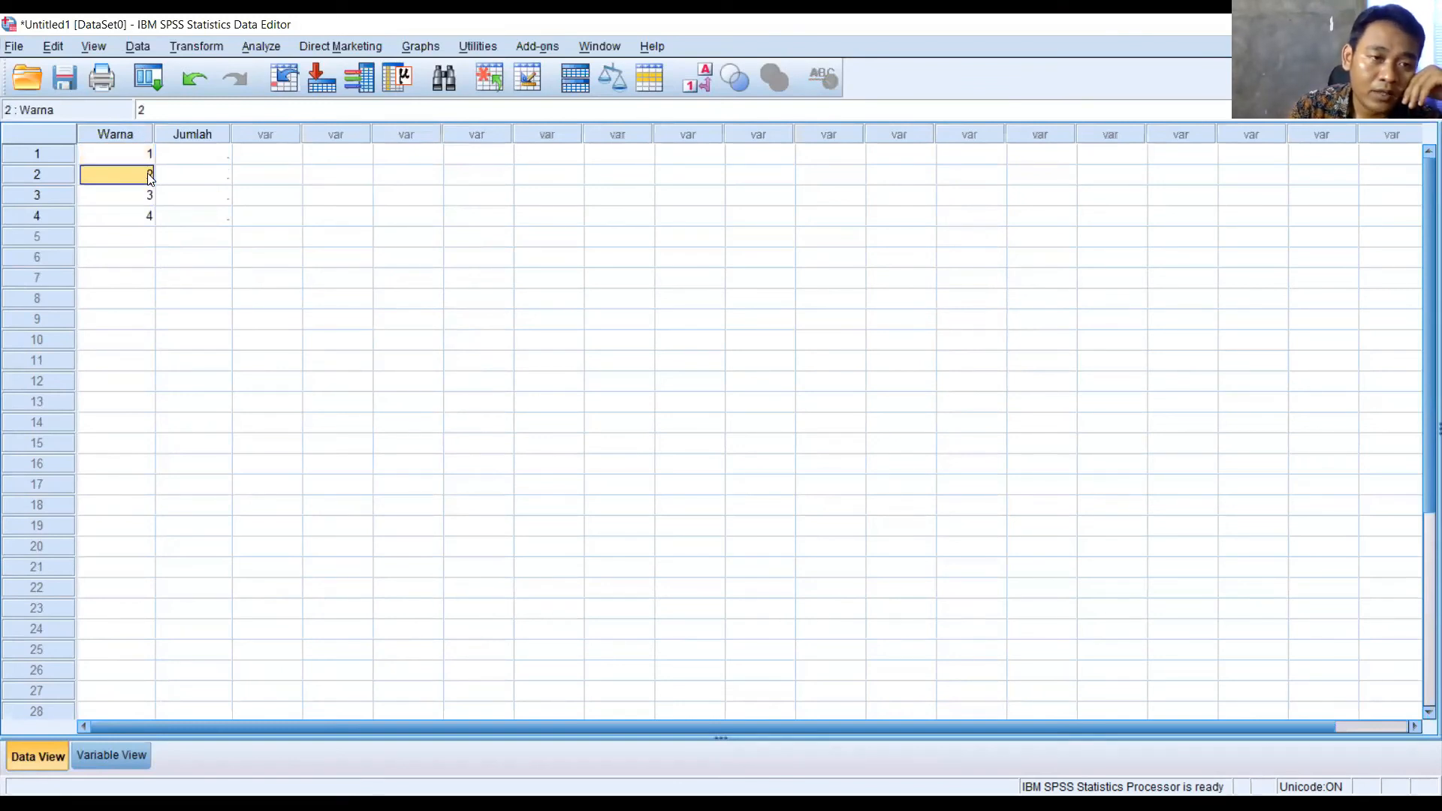
{"action": "left_click", "coordinate": [149, 196]}
{"action": "left_click", "coordinate": [147, 218]}
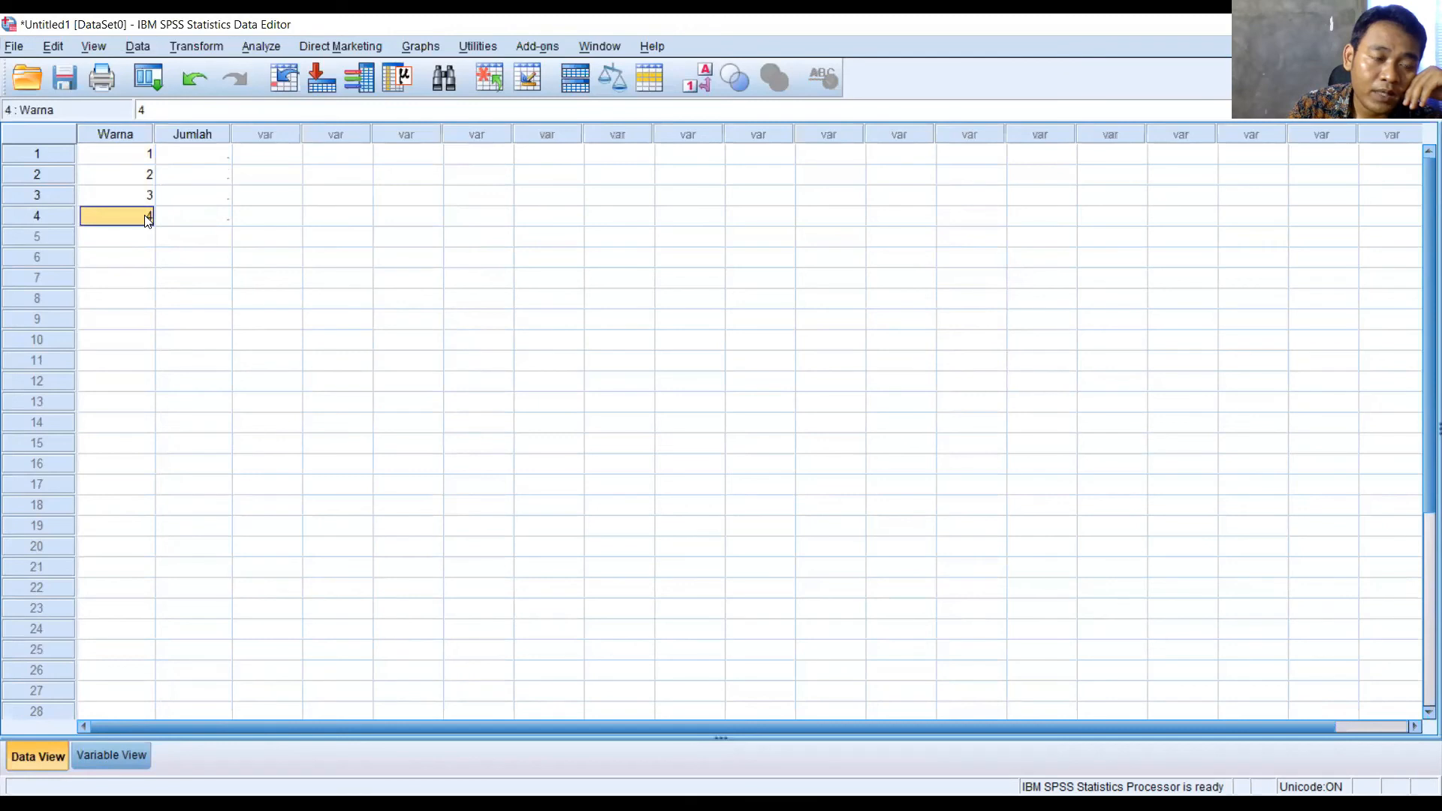
Copy the Jumlah figures 35, 28, 10 and 27 from Table 11 in the Word module into rows 1 to 4 of the Jumlah column
{"action": "left_click", "coordinate": [194, 151]}
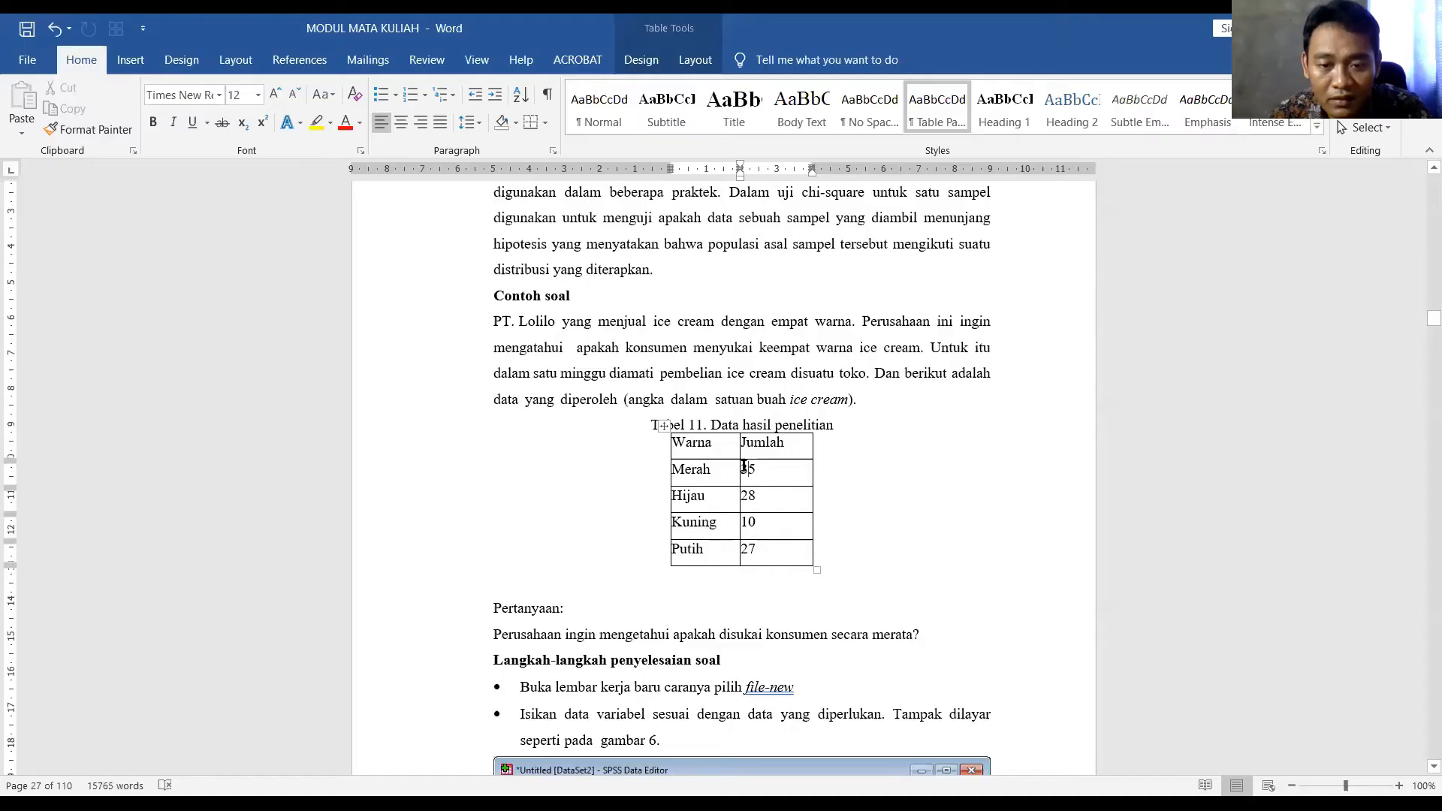
{"action": "left_click_drag", "start_coordinate": [747, 470], "coordinate": [777, 549]}
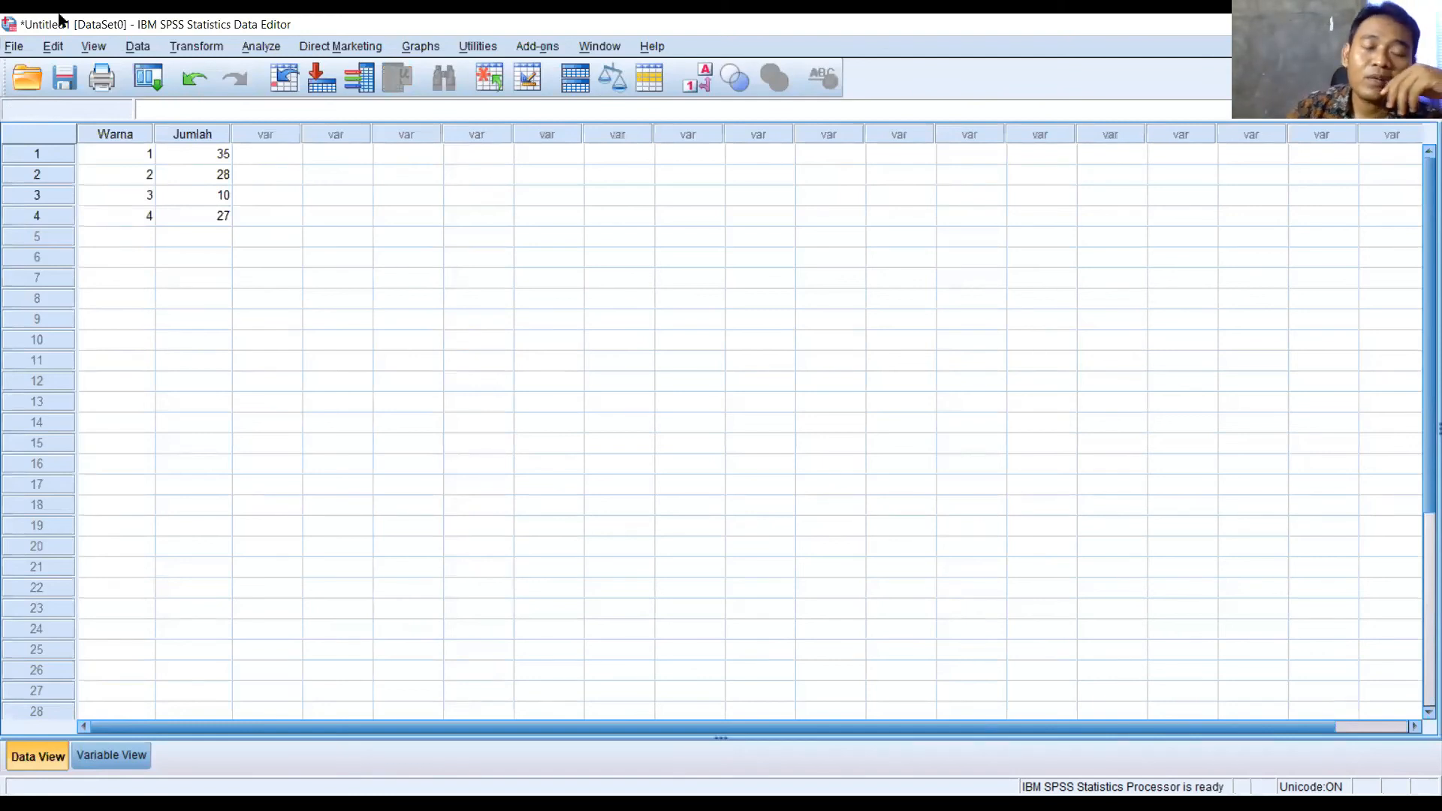
Open the legacy nonparametric Chi-square test and add Jumlah as the test variable
{"action": "left_click", "coordinate": [269, 51]}
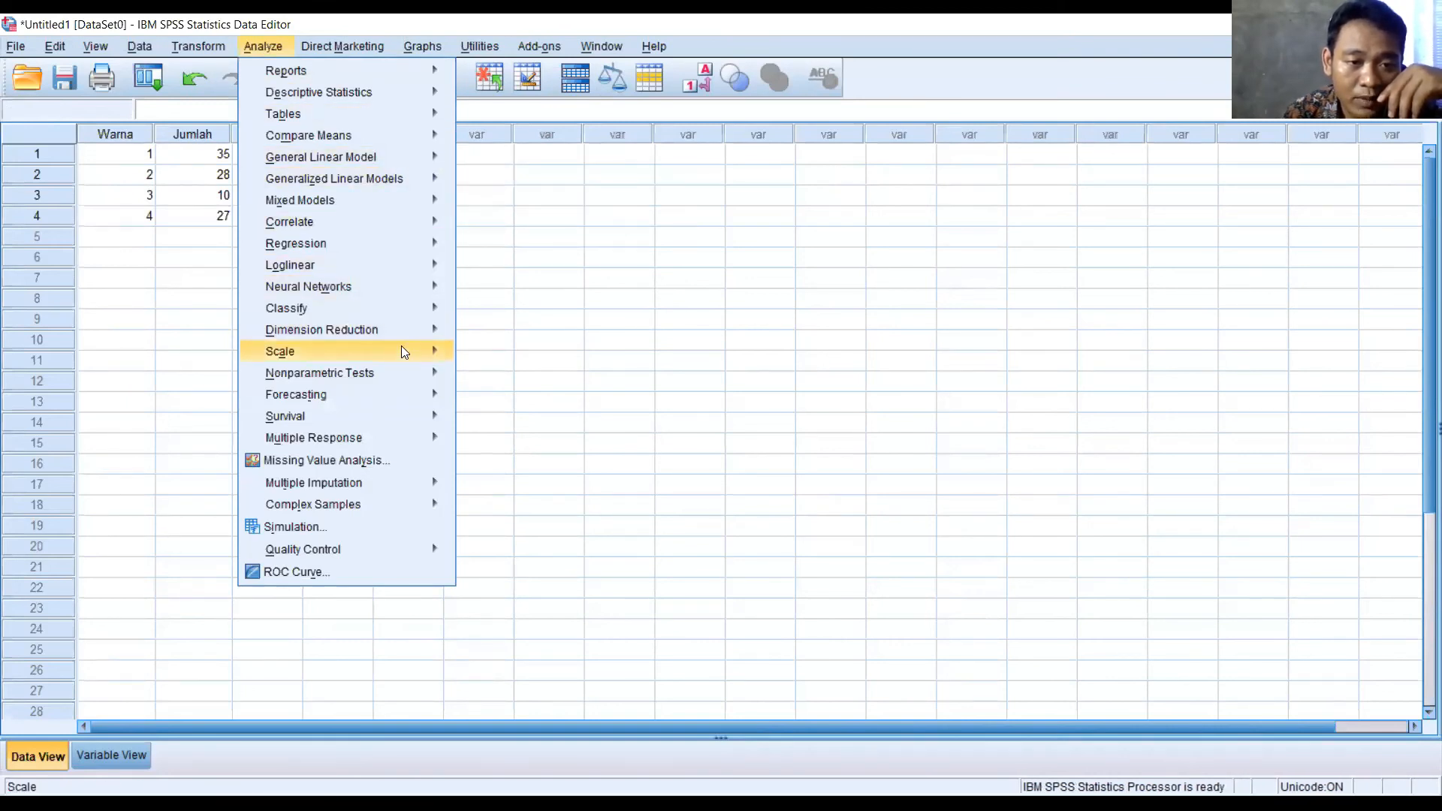
{"action": "mouse_move", "coordinate": [404, 376]}
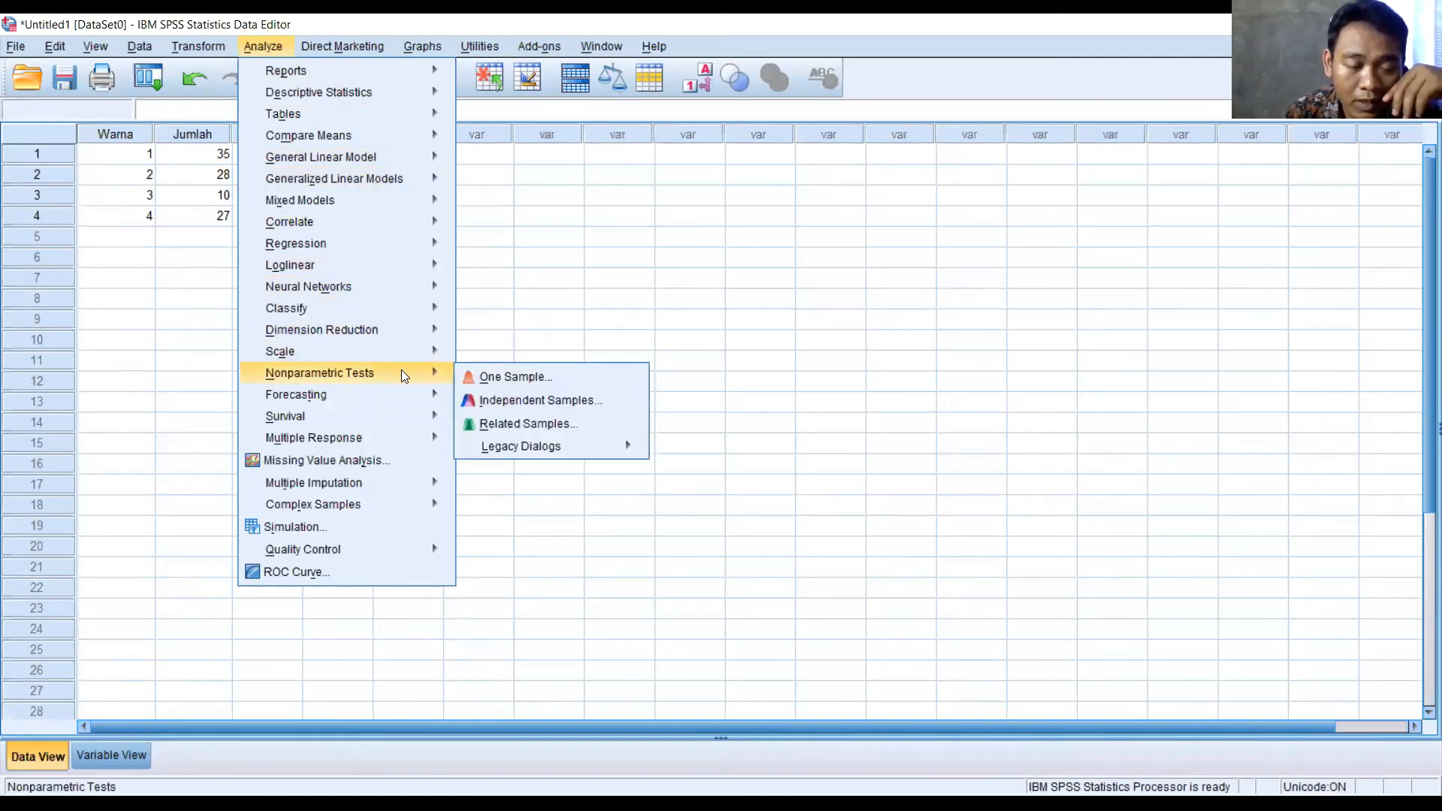
{"action": "mouse_move", "coordinate": [601, 446]}
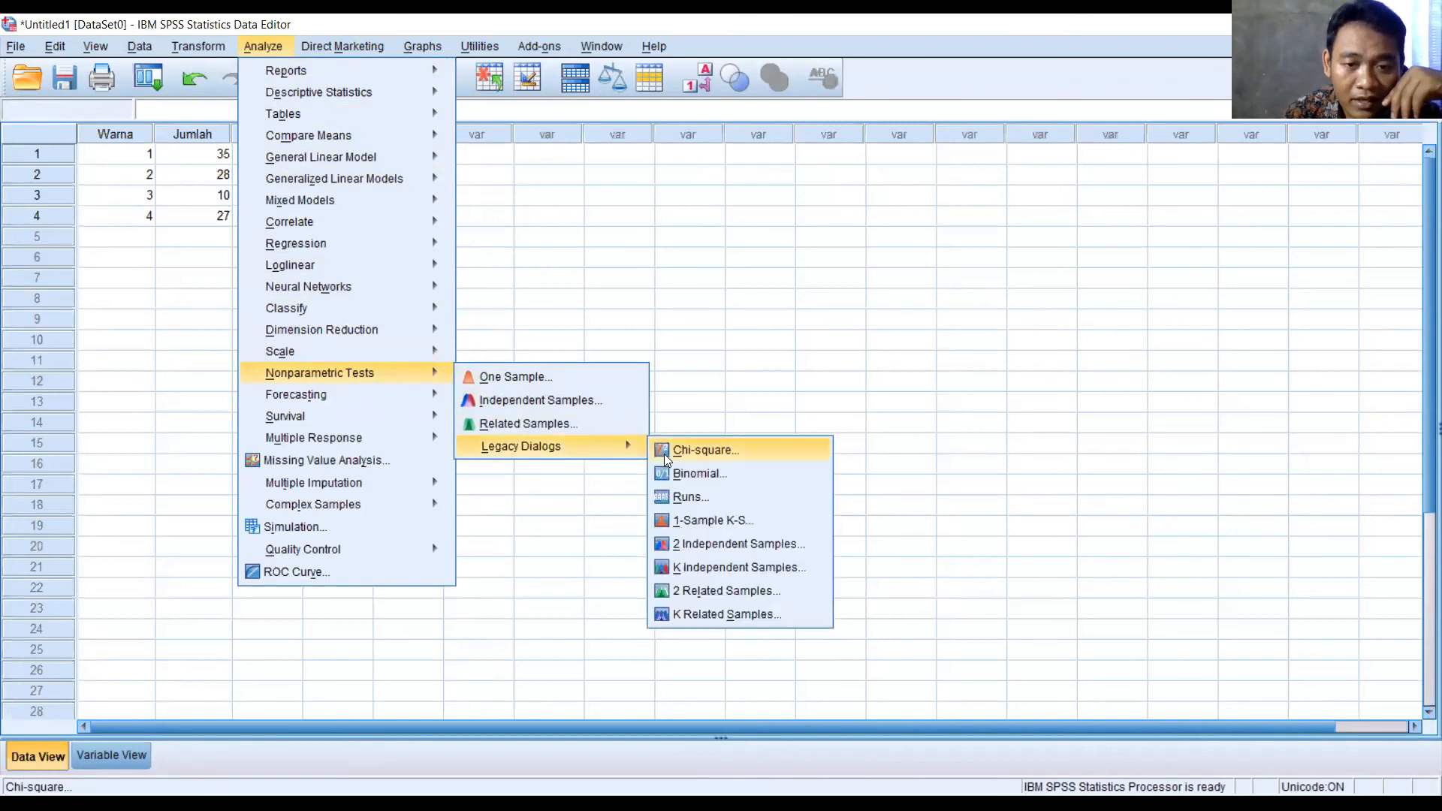
{"action": "left_click", "coordinate": [726, 451]}
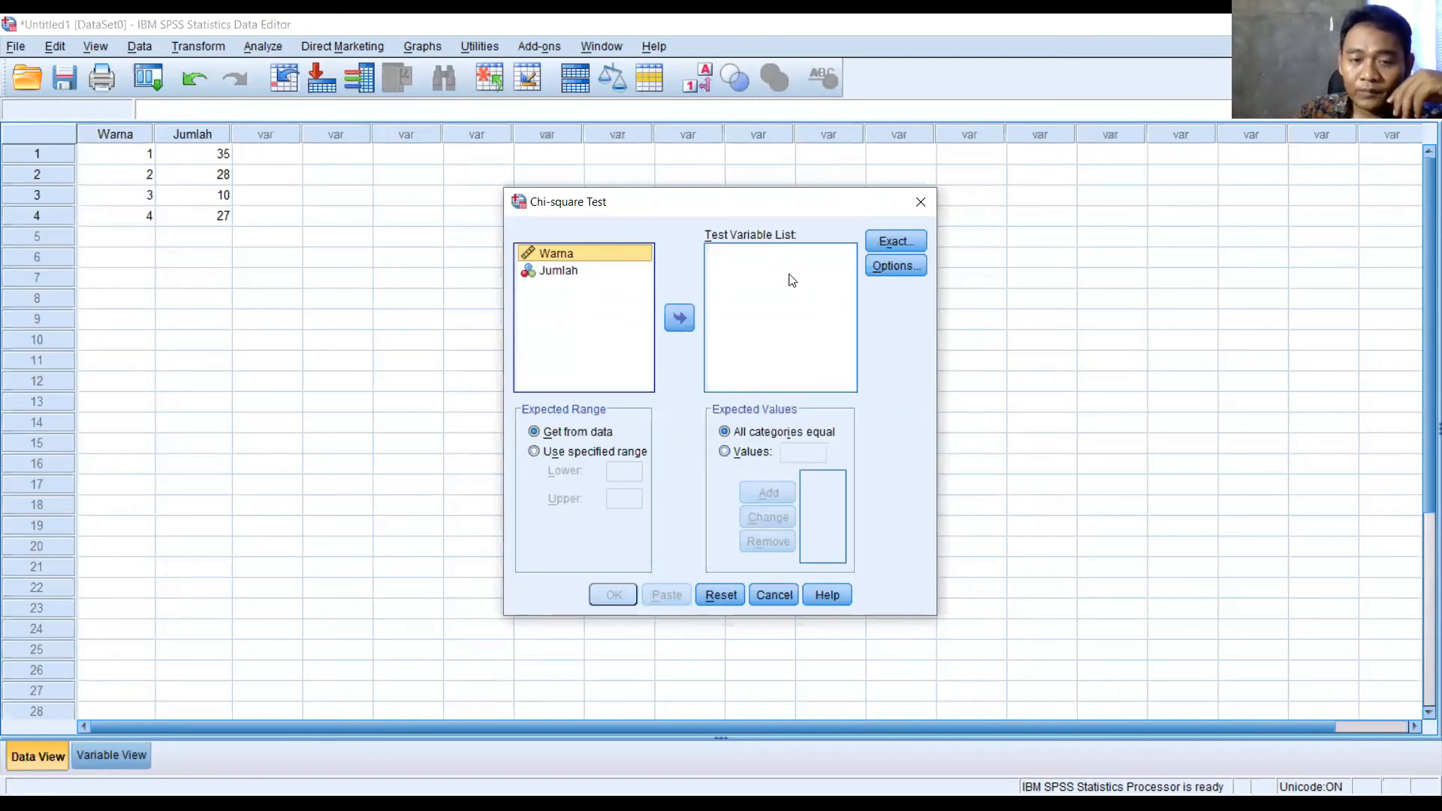
{"action": "left_click", "coordinate": [565, 274]}
{"action": "left_click", "coordinate": [680, 319]}
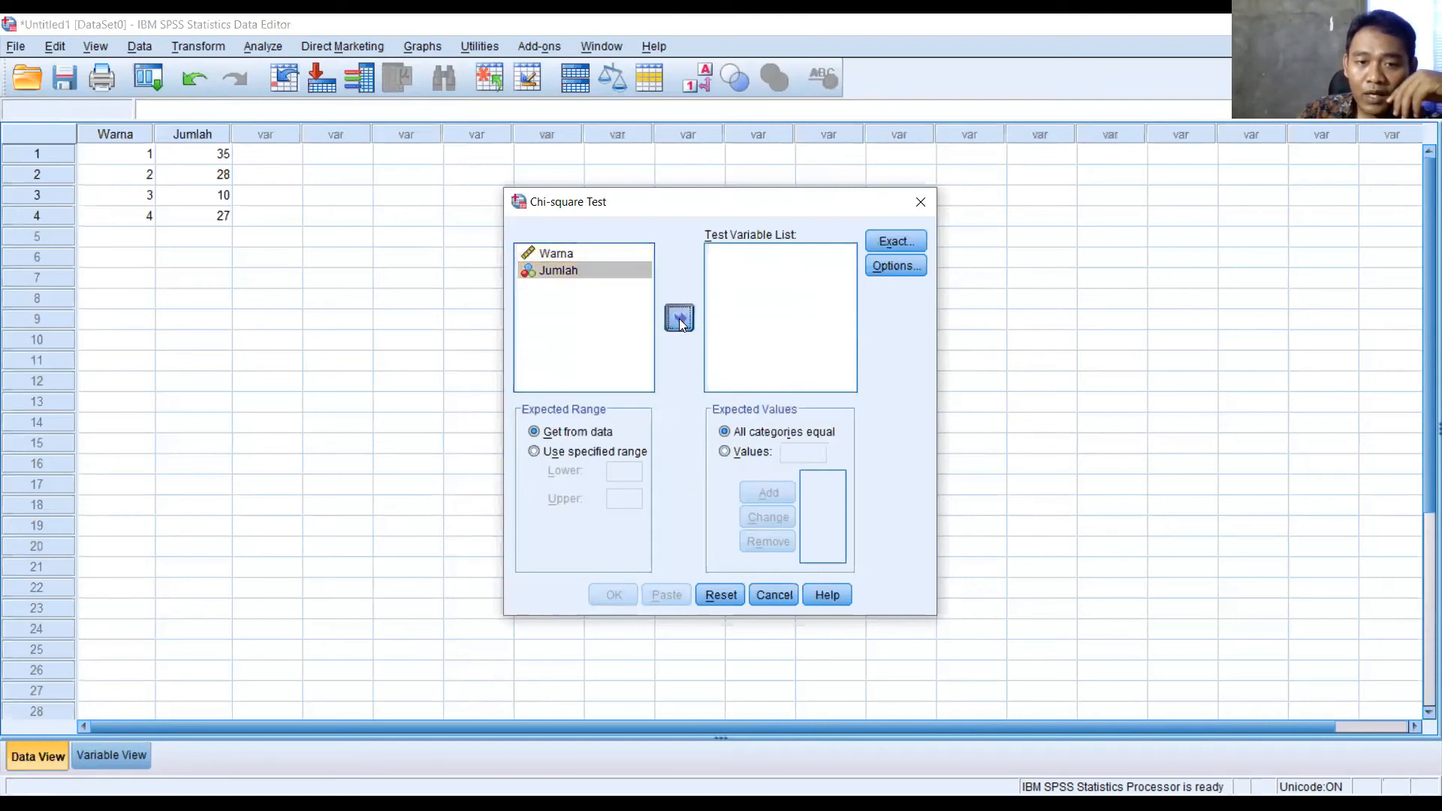
Include Descriptive statistics in the chi-square options and run the test
{"action": "left_click", "coordinate": [892, 268]}
{"action": "left_click", "coordinate": [638, 372]}
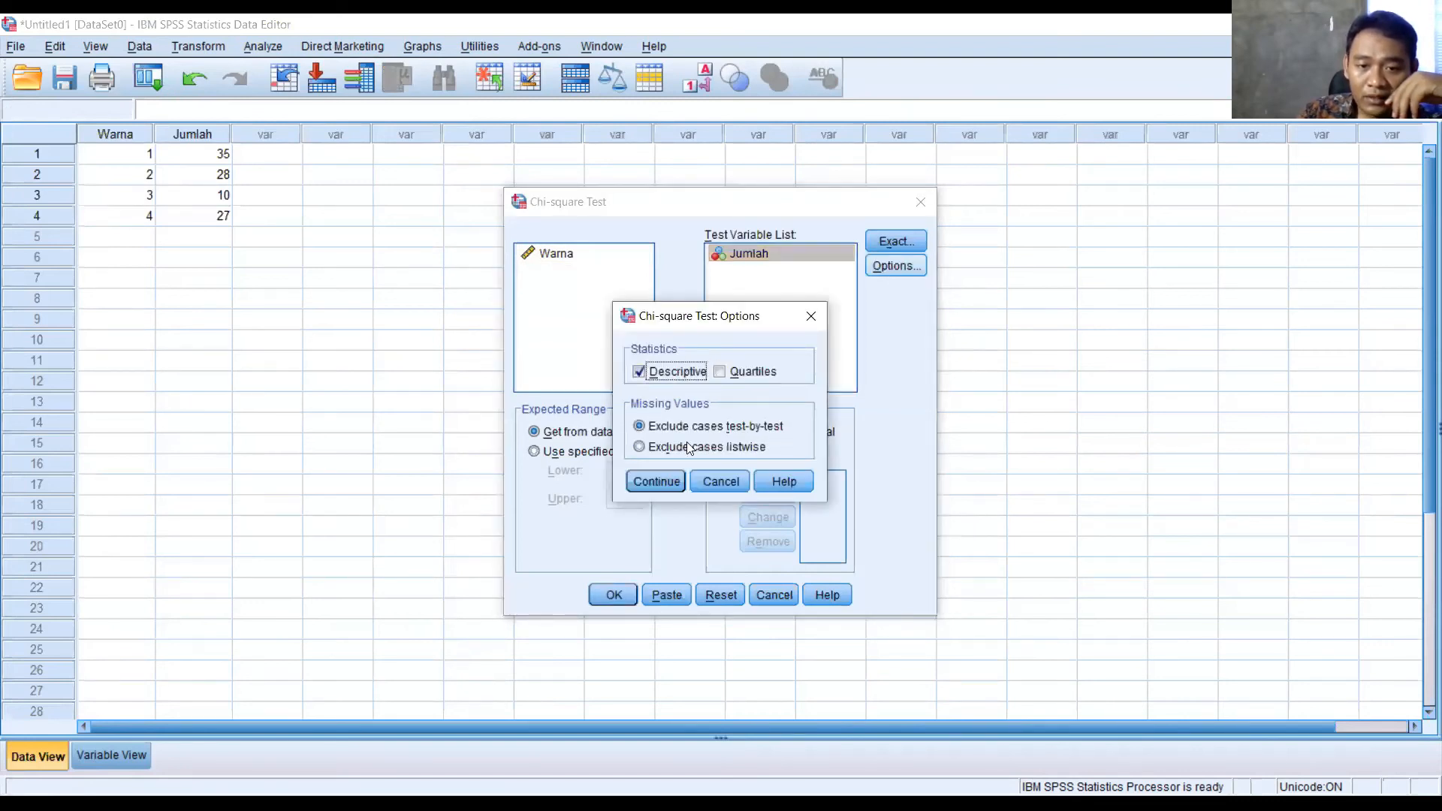
{"action": "left_click", "coordinate": [672, 485]}
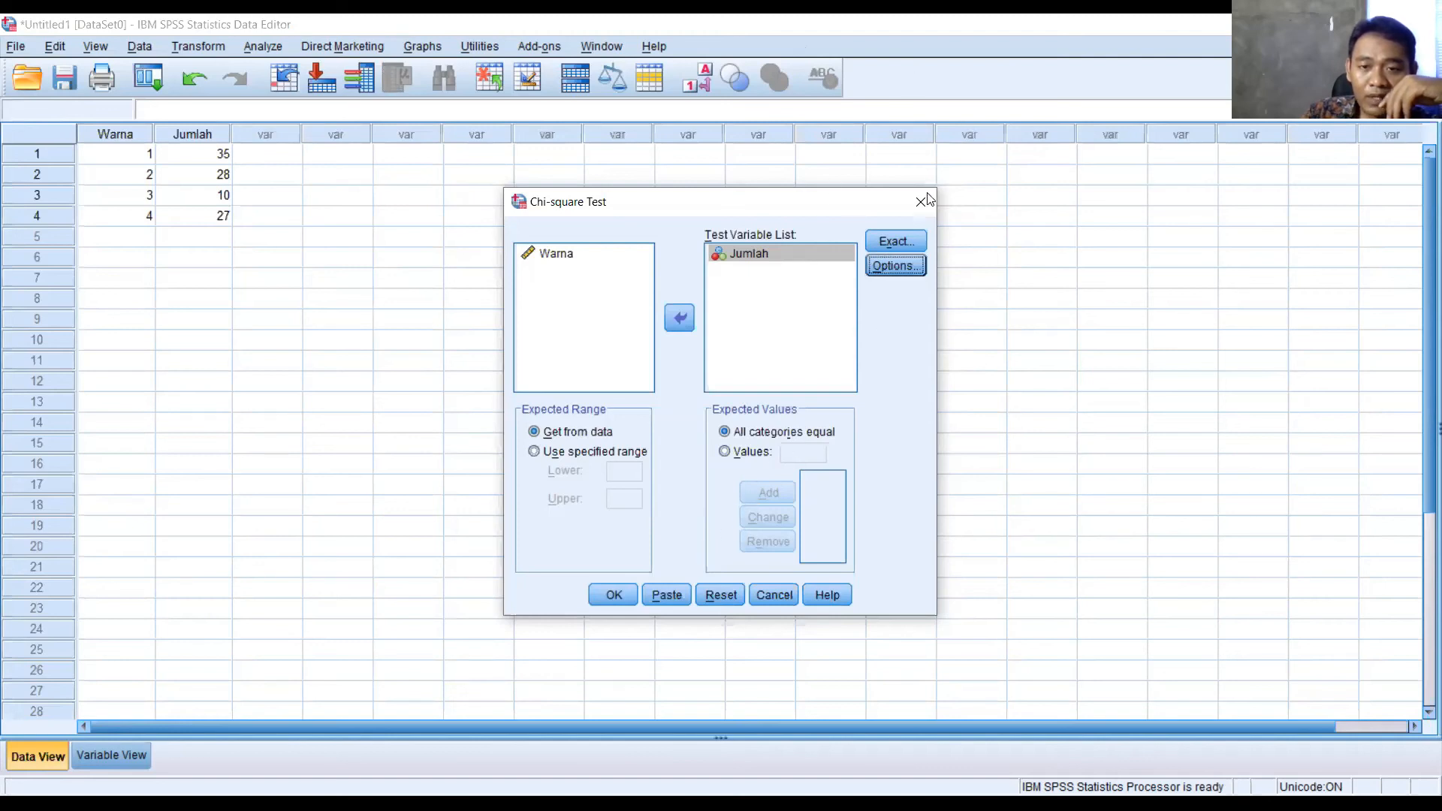
{"action": "left_click", "coordinate": [612, 601]}
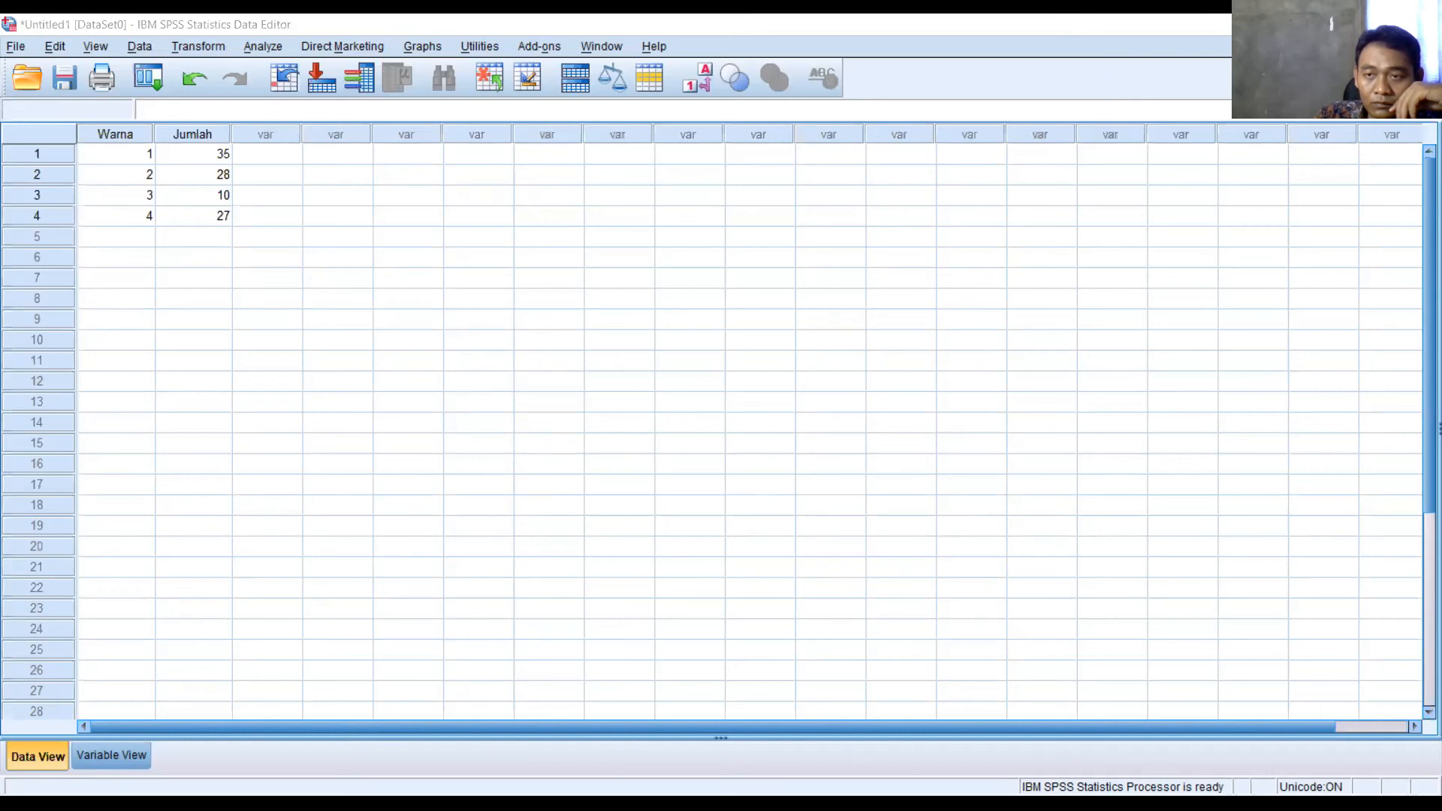
{"action": "left_click", "coordinate": [721, 439]}
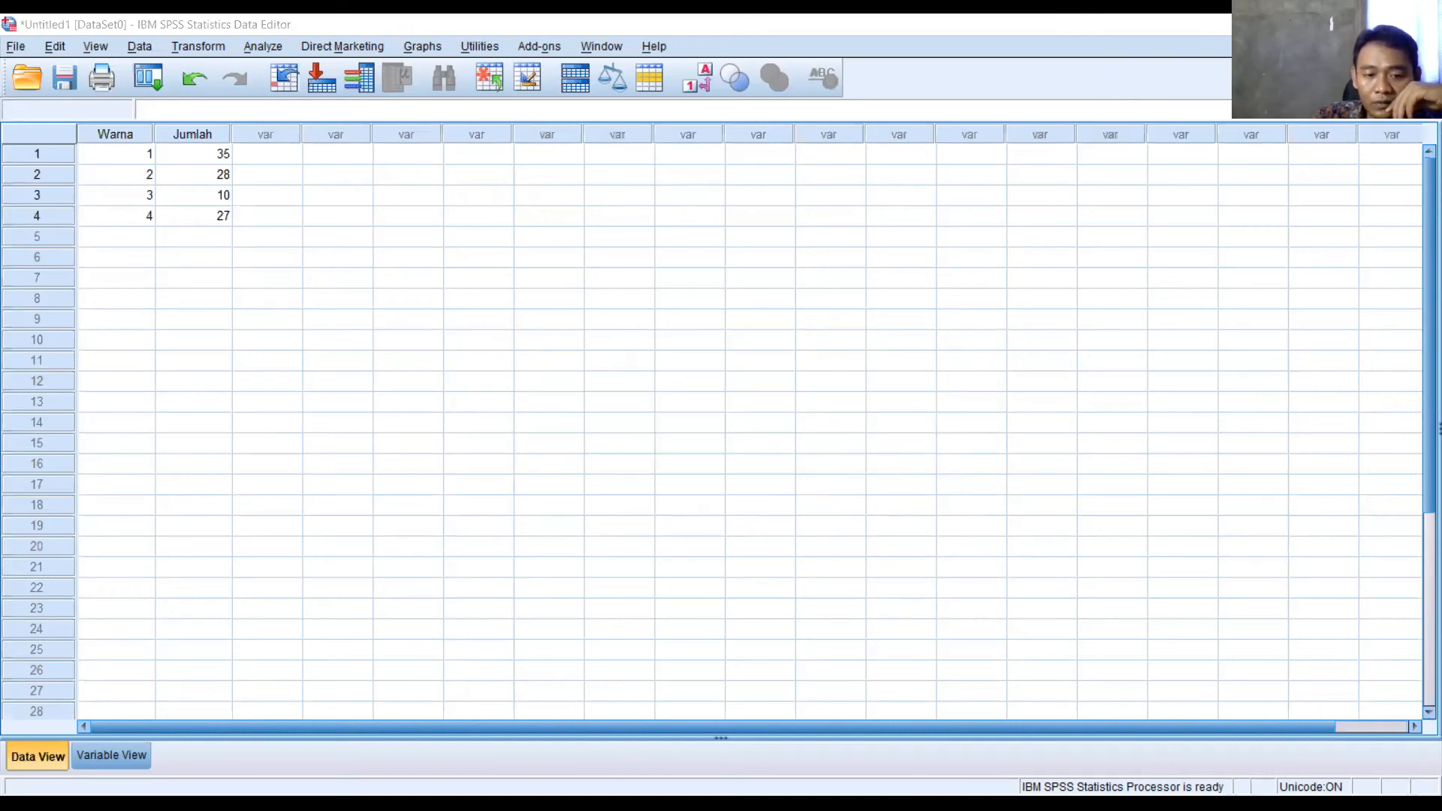
Weight the cases by Jumlah as the frequency variable and apply the weighting
{"action": "left_click", "coordinate": [143, 46]}
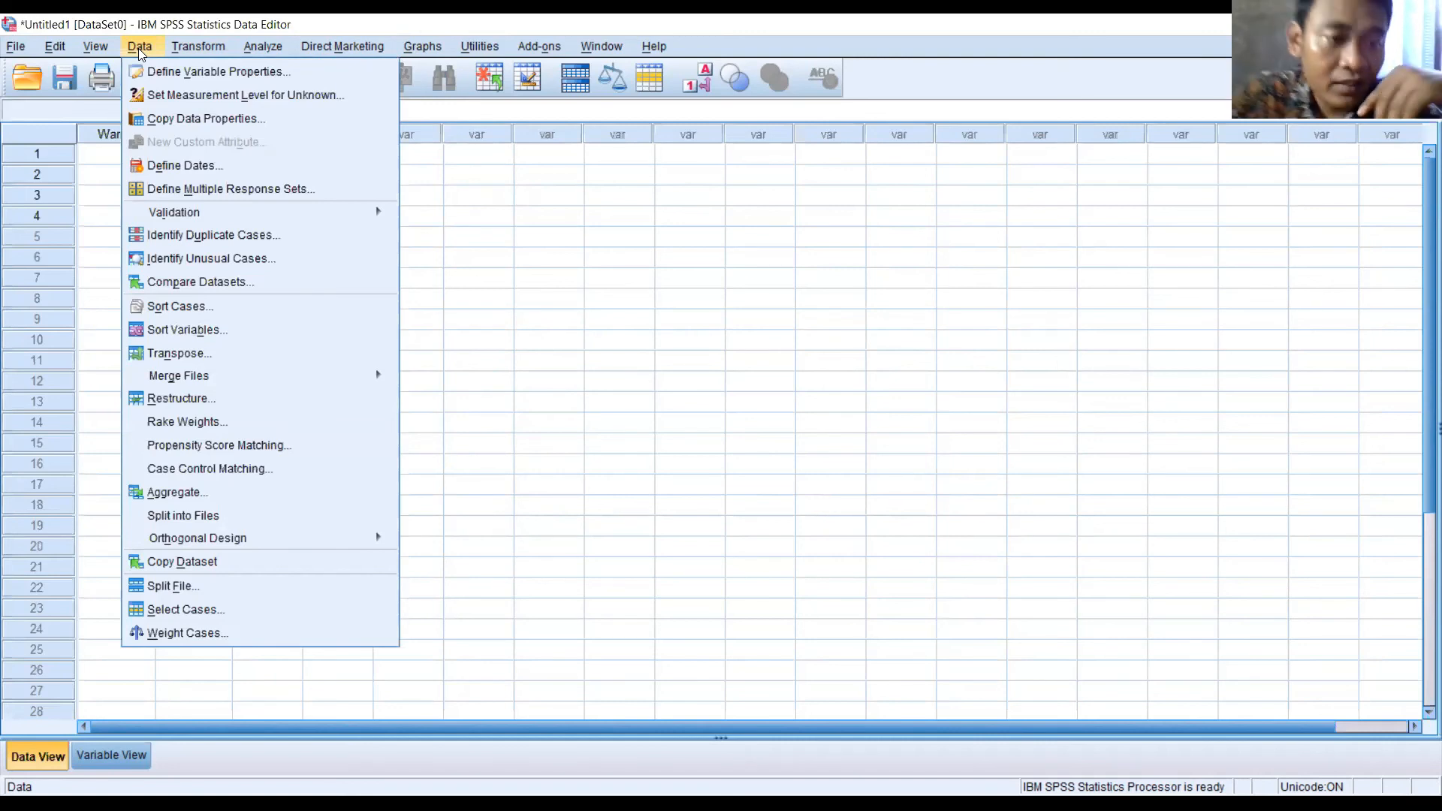
{"action": "left_click", "coordinate": [175, 632]}
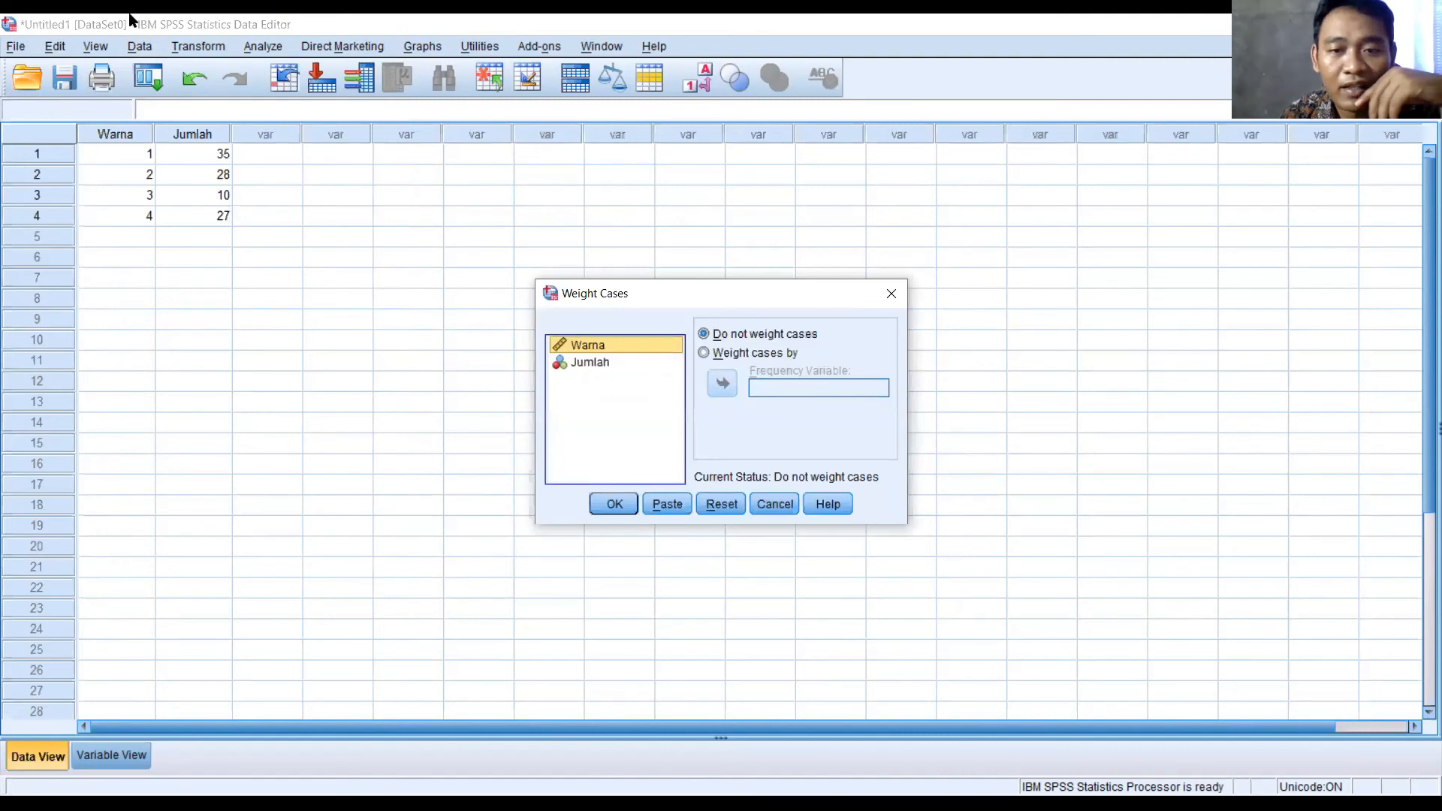
{"action": "left_click", "coordinate": [715, 355]}
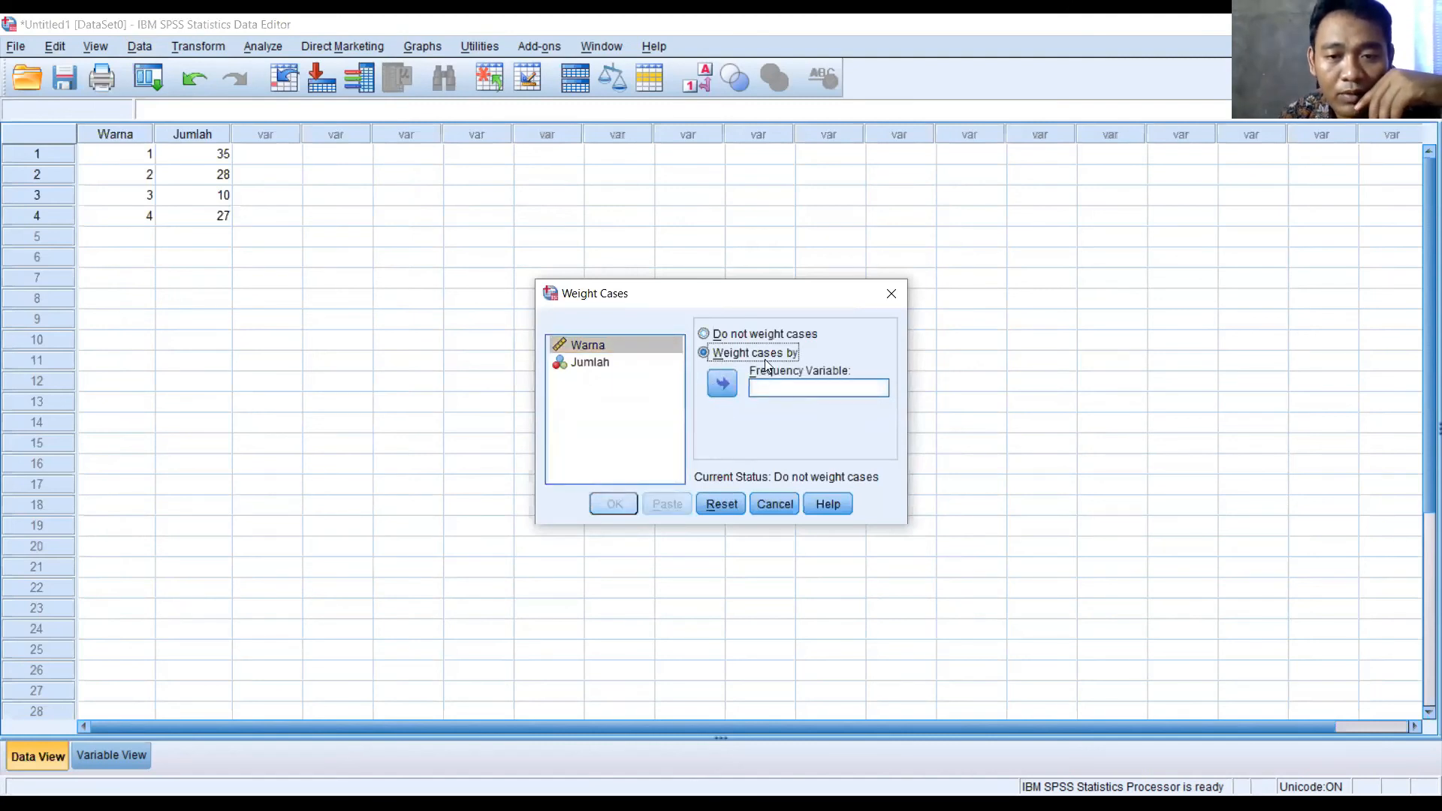
{"action": "key", "text": "alt+Tab"}
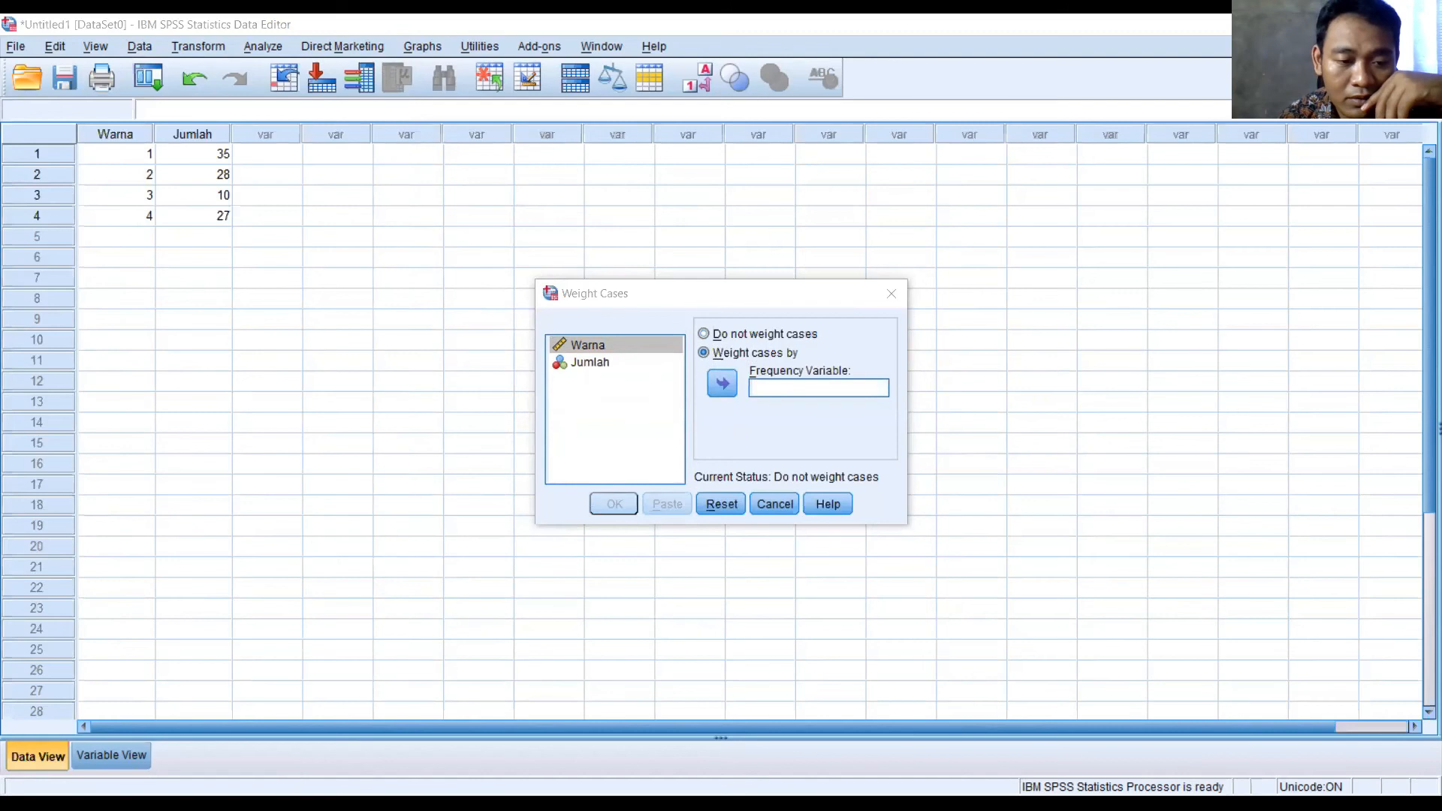
{"action": "left_click", "coordinate": [792, 615]}
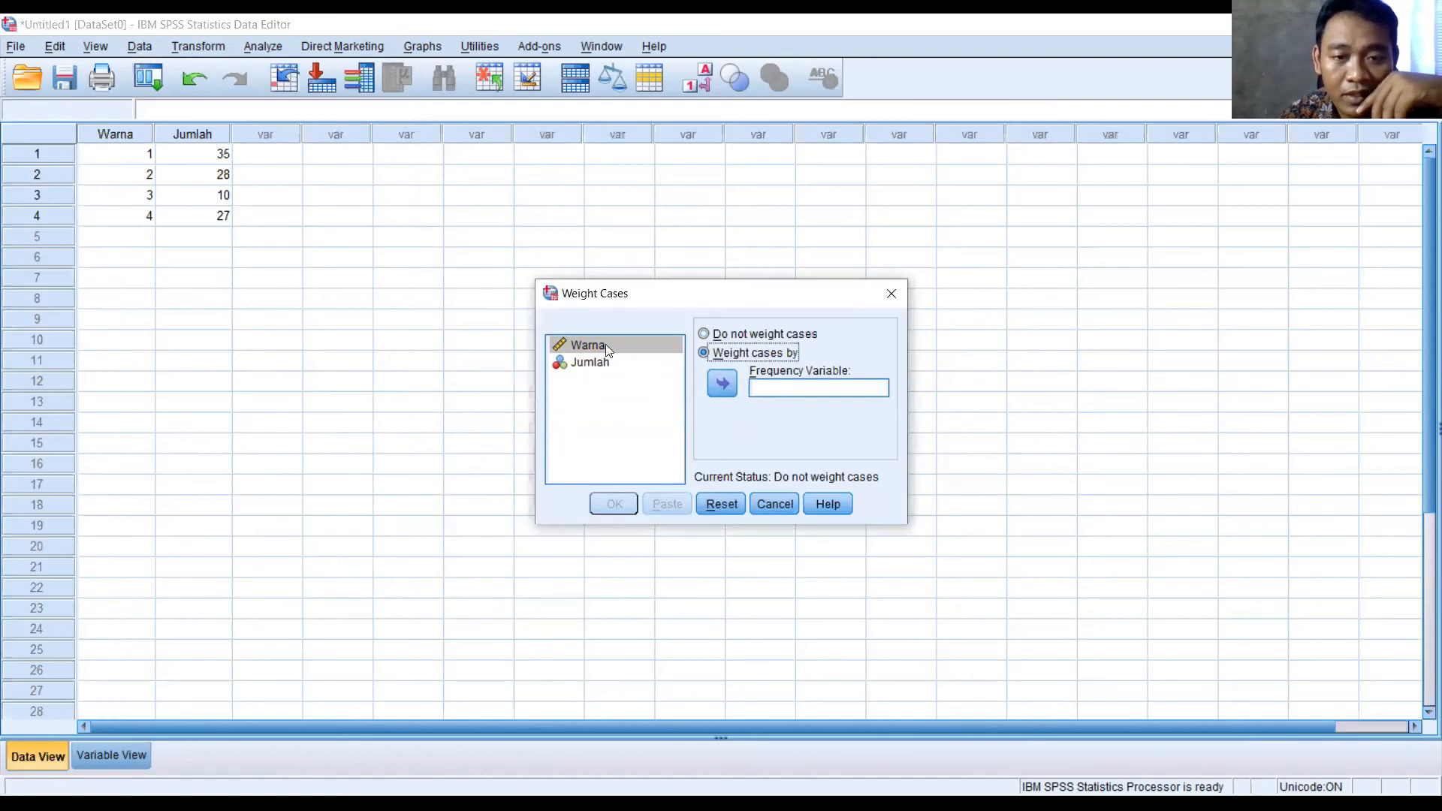
{"action": "left_click", "coordinate": [601, 362]}
{"action": "left_click", "coordinate": [718, 386]}
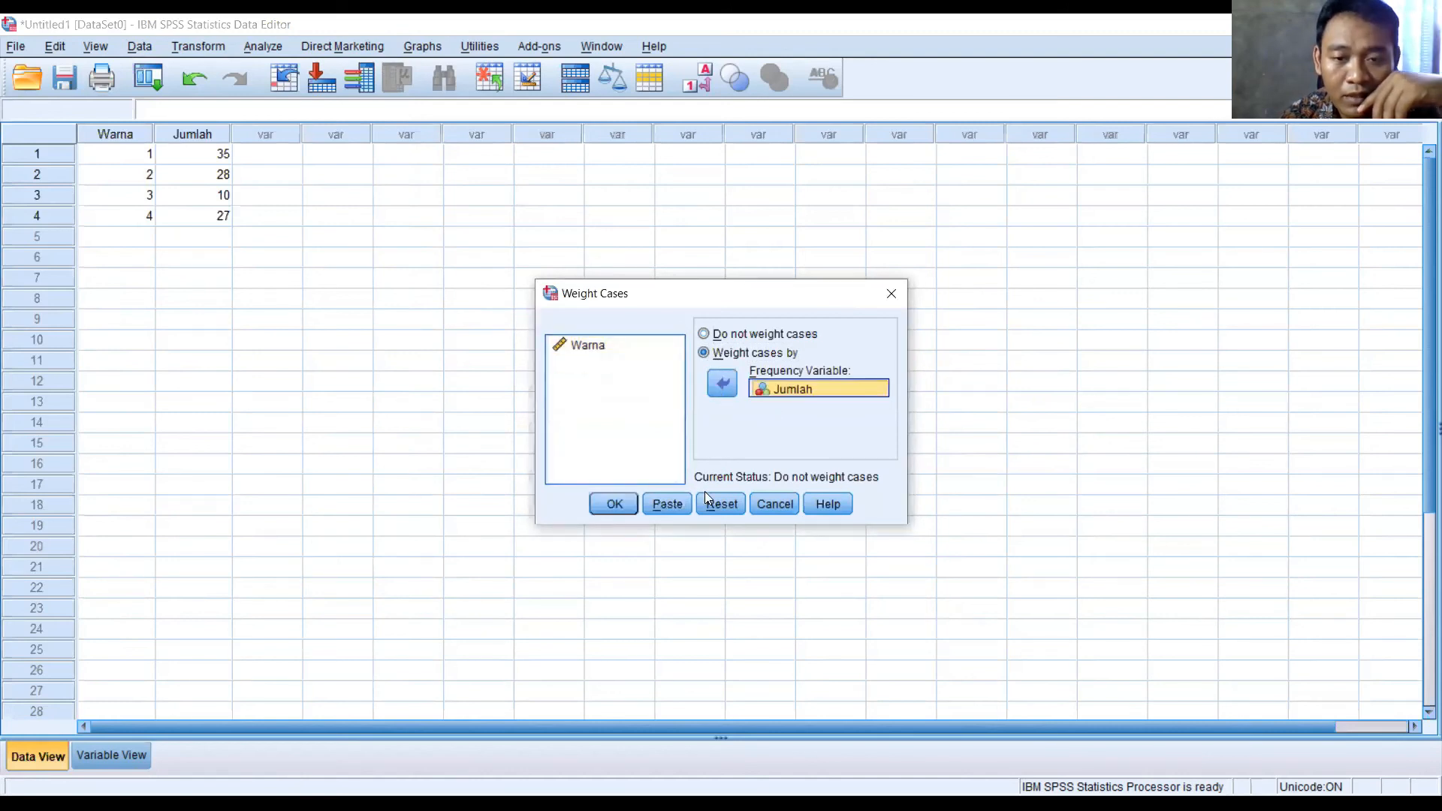
{"action": "left_click", "coordinate": [617, 505]}
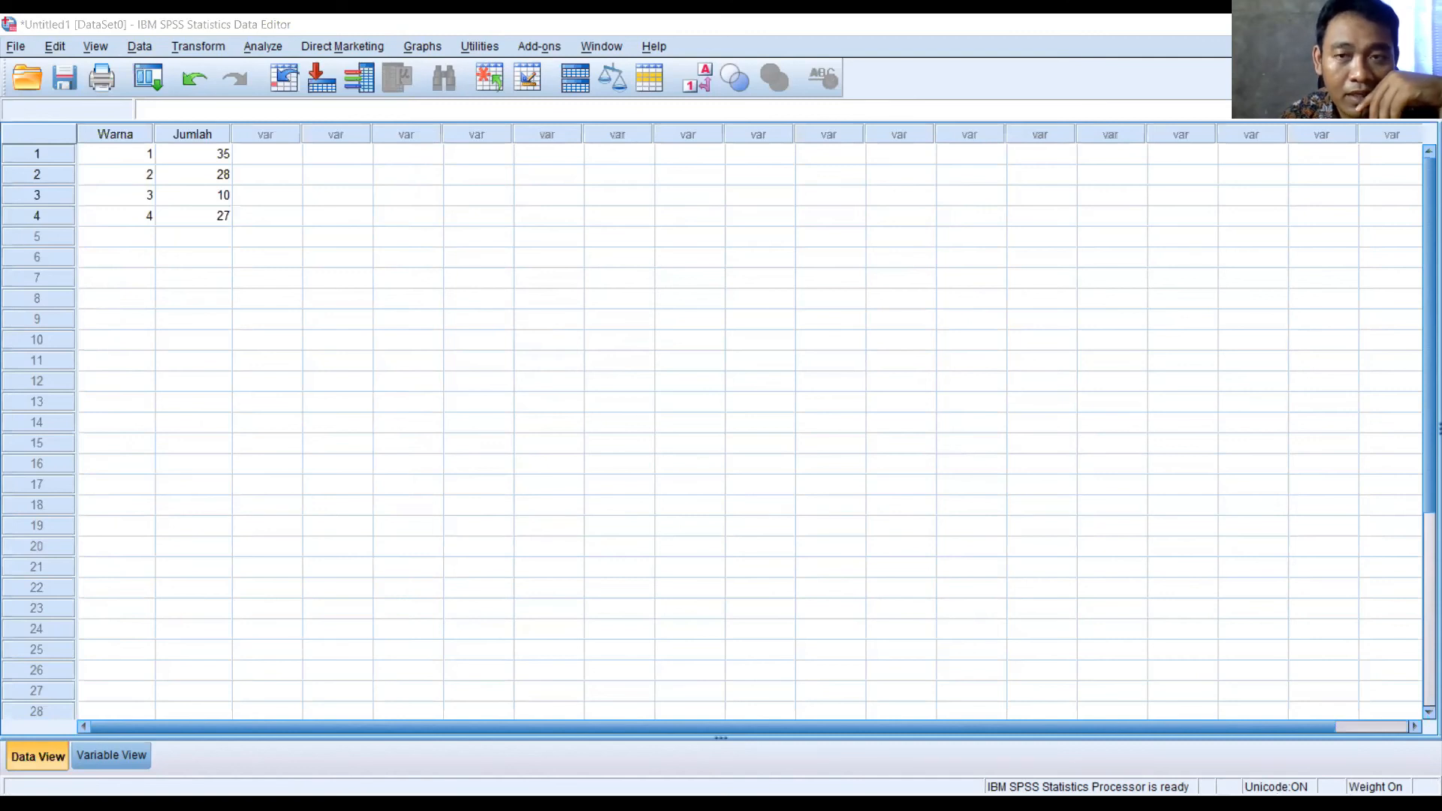
{"action": "left_click", "coordinate": [775, 439]}
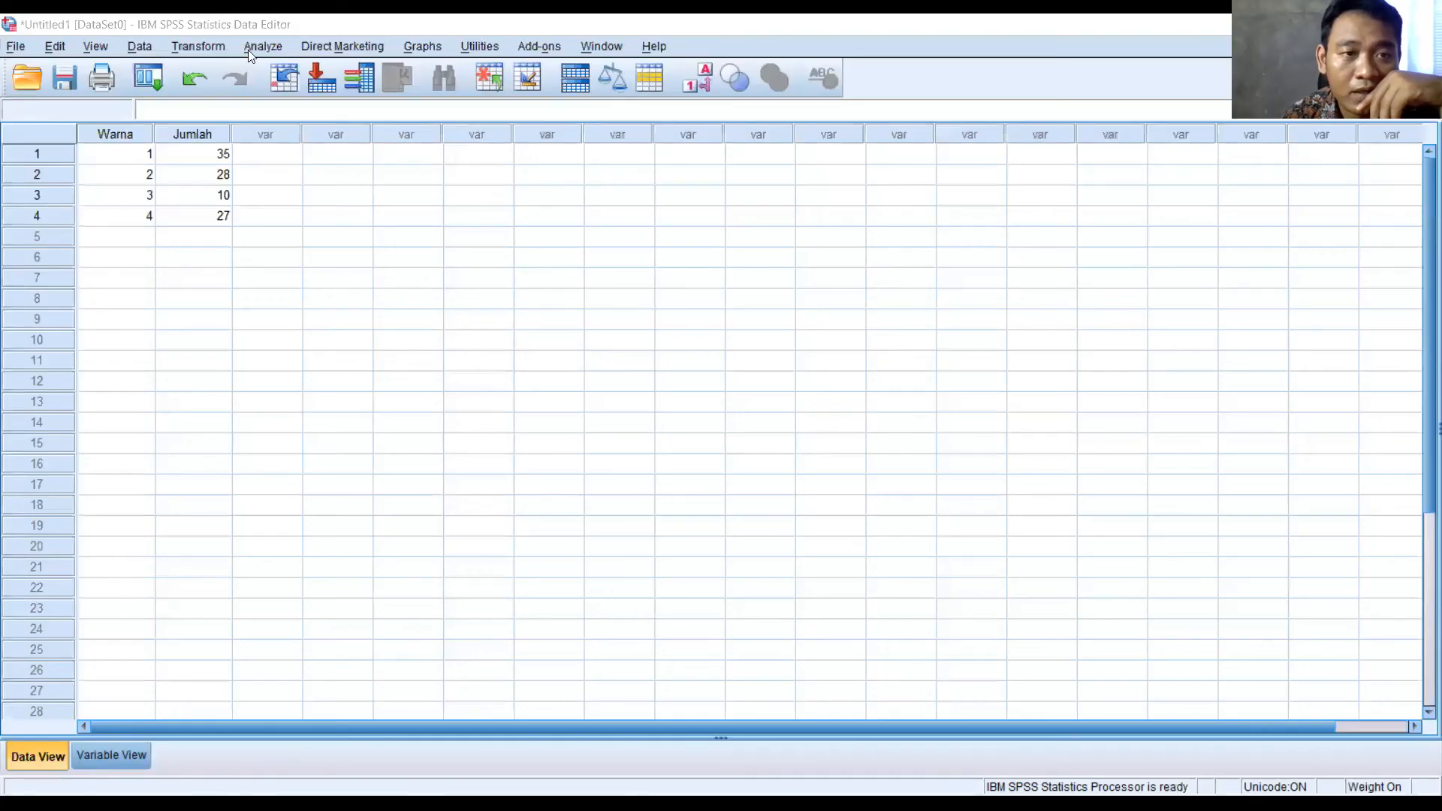
Reopen the legacy nonparametric Chi-square test, then remove Jumlah from the test variables and add it back
{"action": "left_click", "coordinate": [294, 46]}
{"action": "mouse_move", "coordinate": [262, 46]}
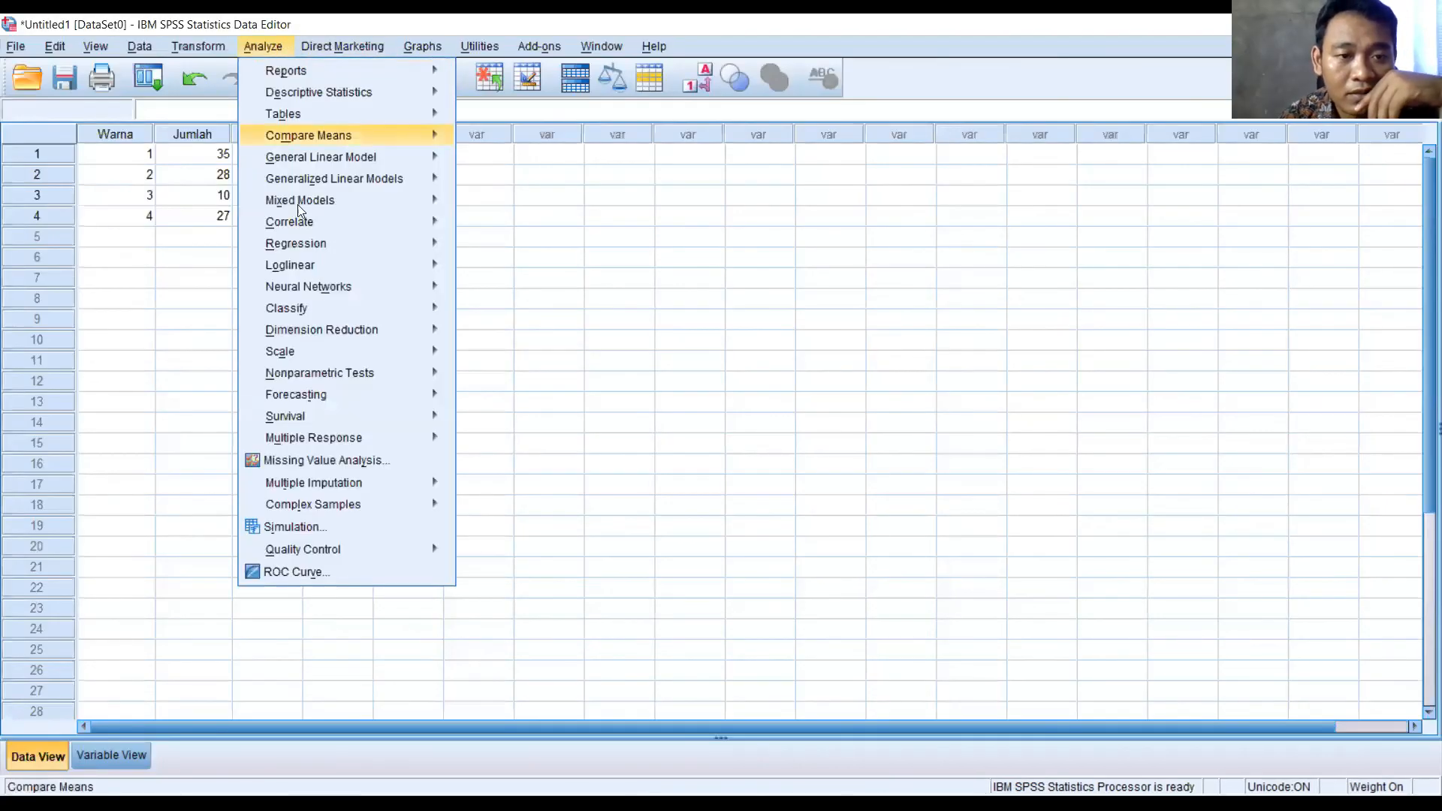
{"action": "mouse_move", "coordinate": [376, 336]}
{"action": "mouse_move", "coordinate": [379, 373]}
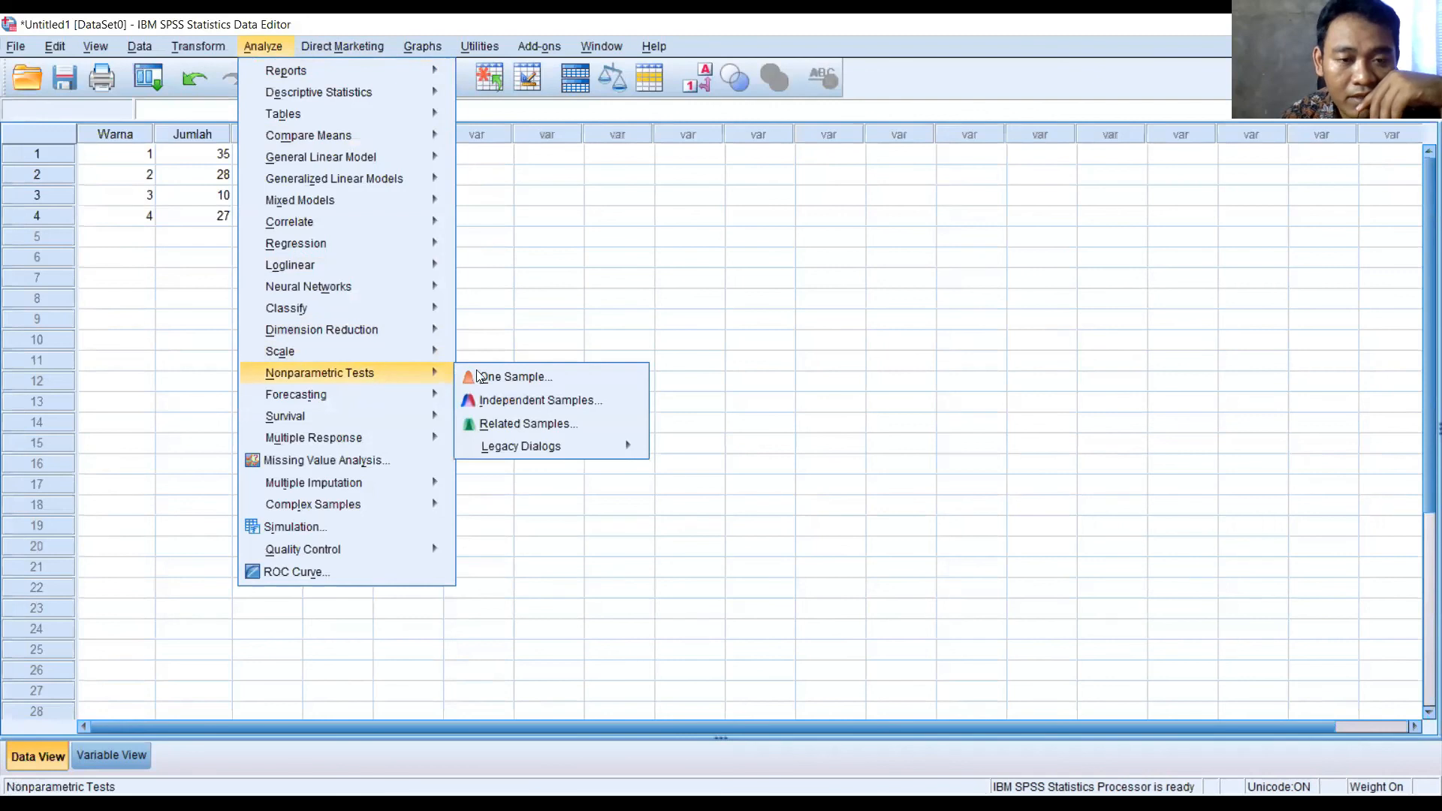
{"action": "mouse_move", "coordinate": [521, 451]}
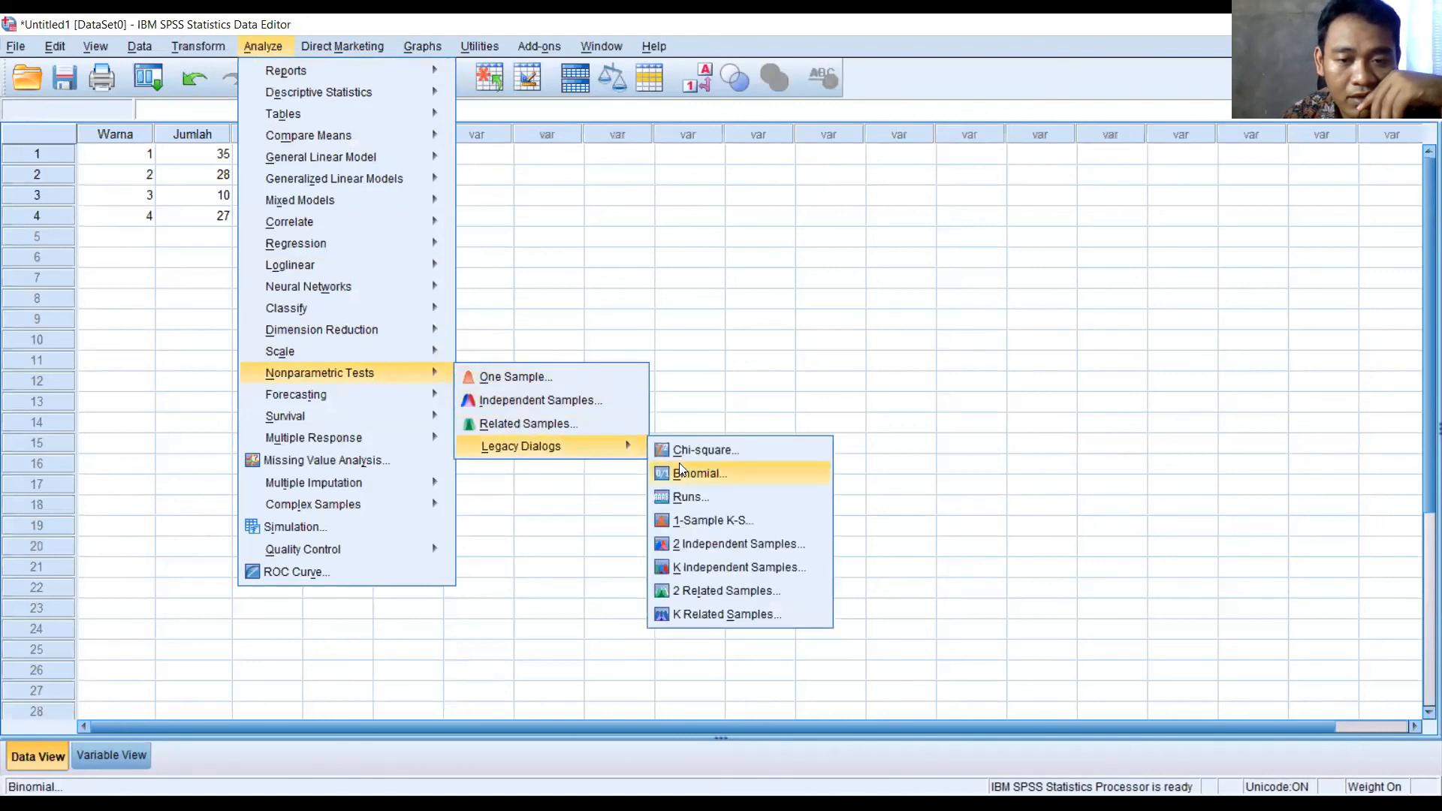
{"action": "left_click", "coordinate": [696, 453]}
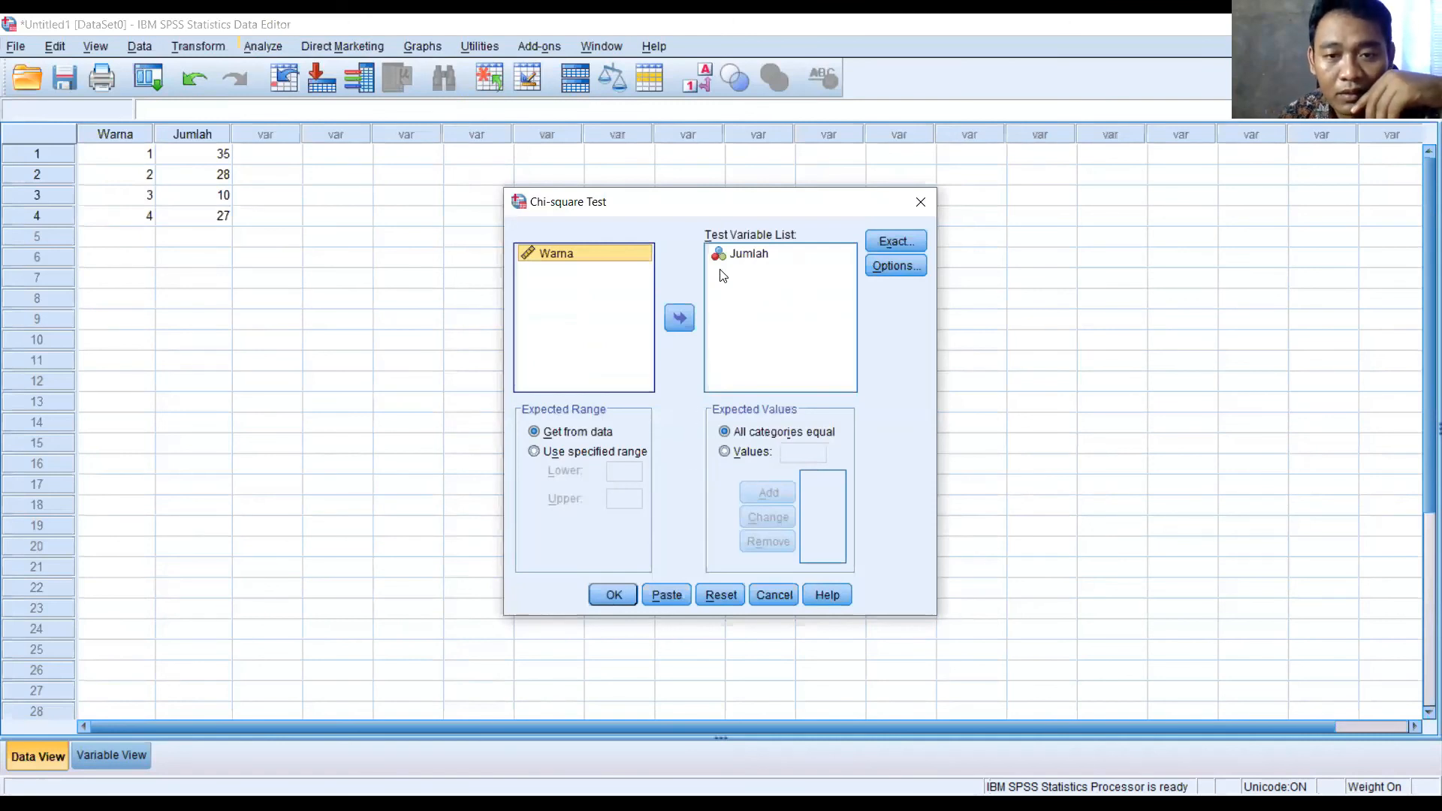
{"action": "left_click", "coordinate": [735, 252]}
{"action": "left_click", "coordinate": [678, 319]}
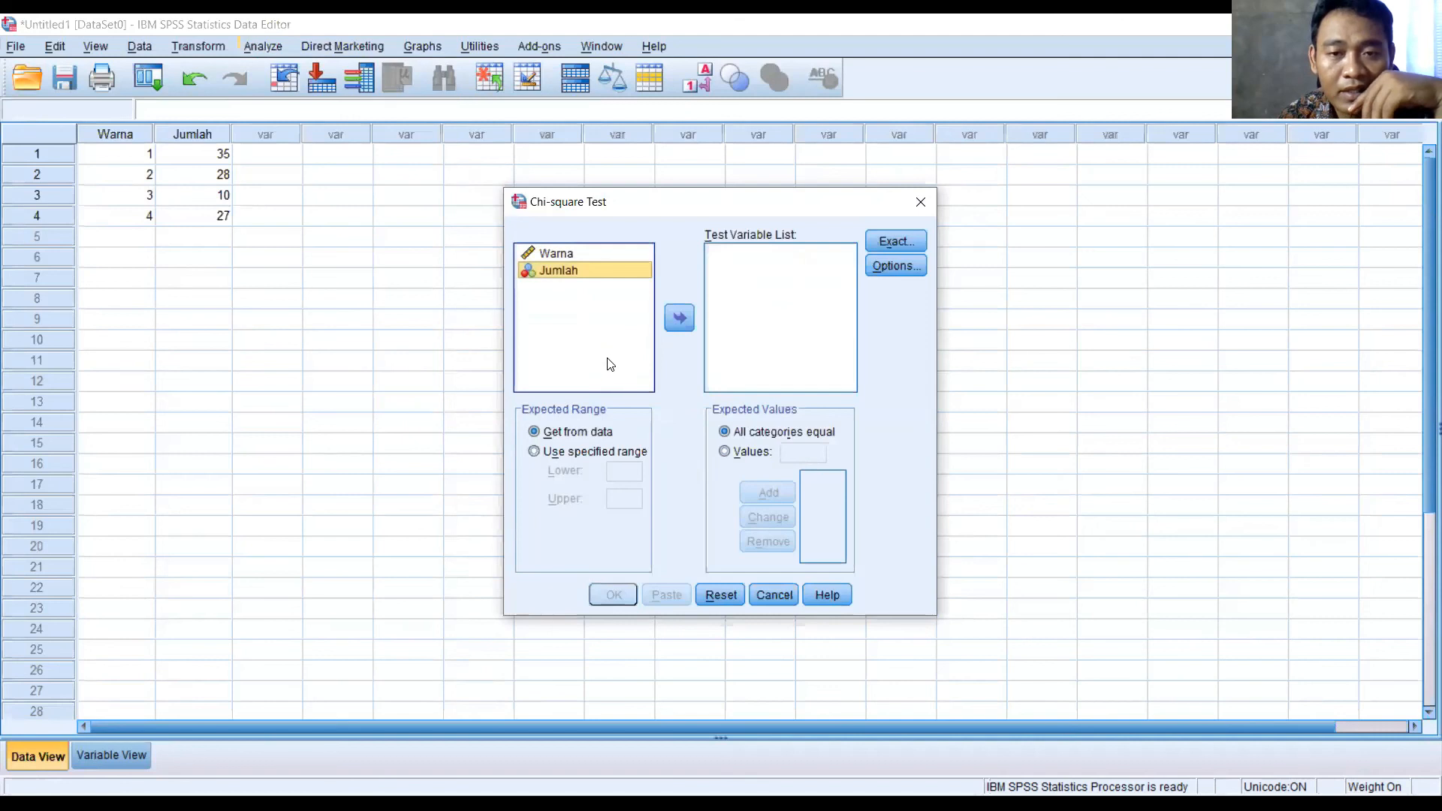
{"action": "left_click", "coordinate": [674, 320]}
Accept the chi-square options with Descriptive statistics included and run the test
{"action": "left_click", "coordinate": [887, 264]}
{"action": "left_click", "coordinate": [674, 481]}
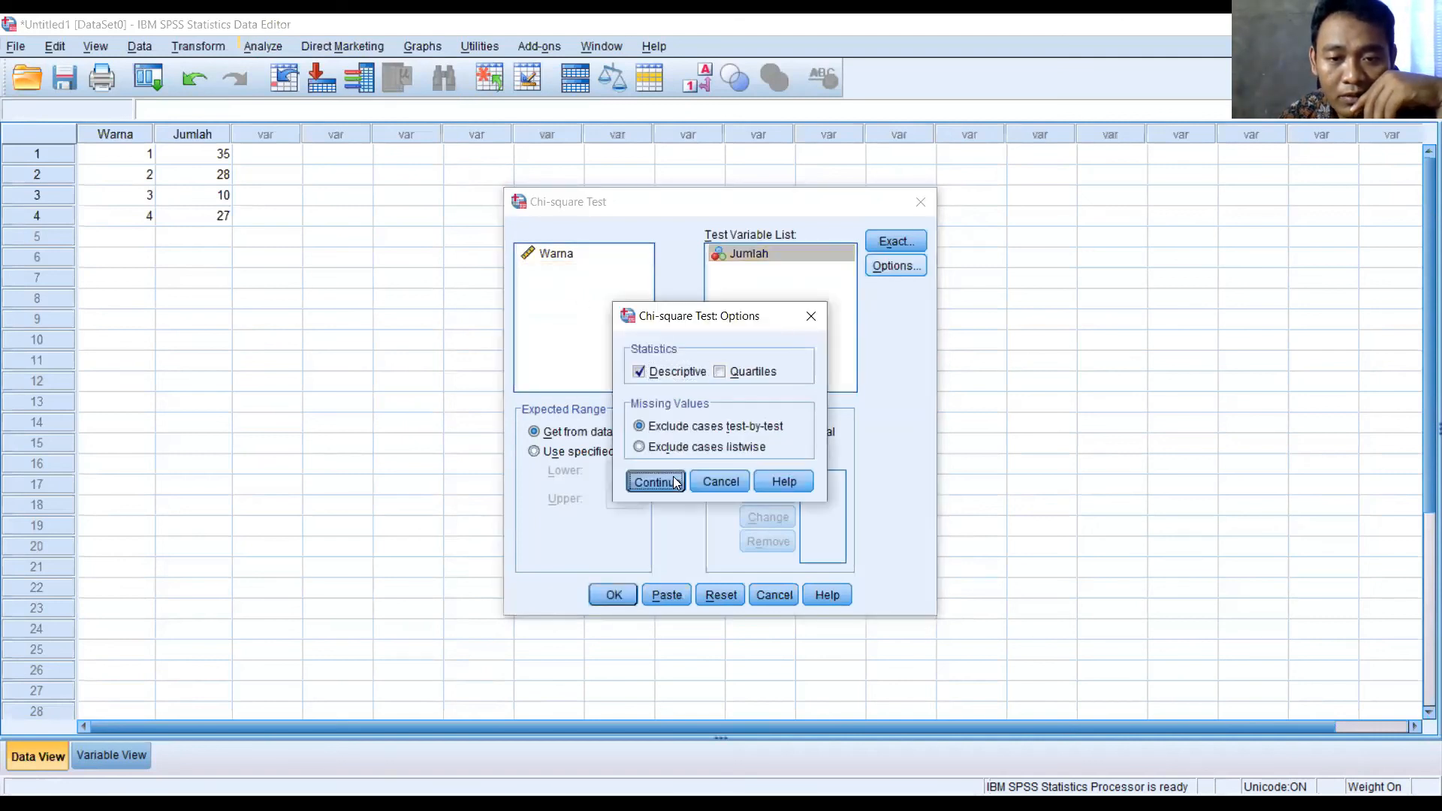
{"action": "left_click", "coordinate": [614, 595]}
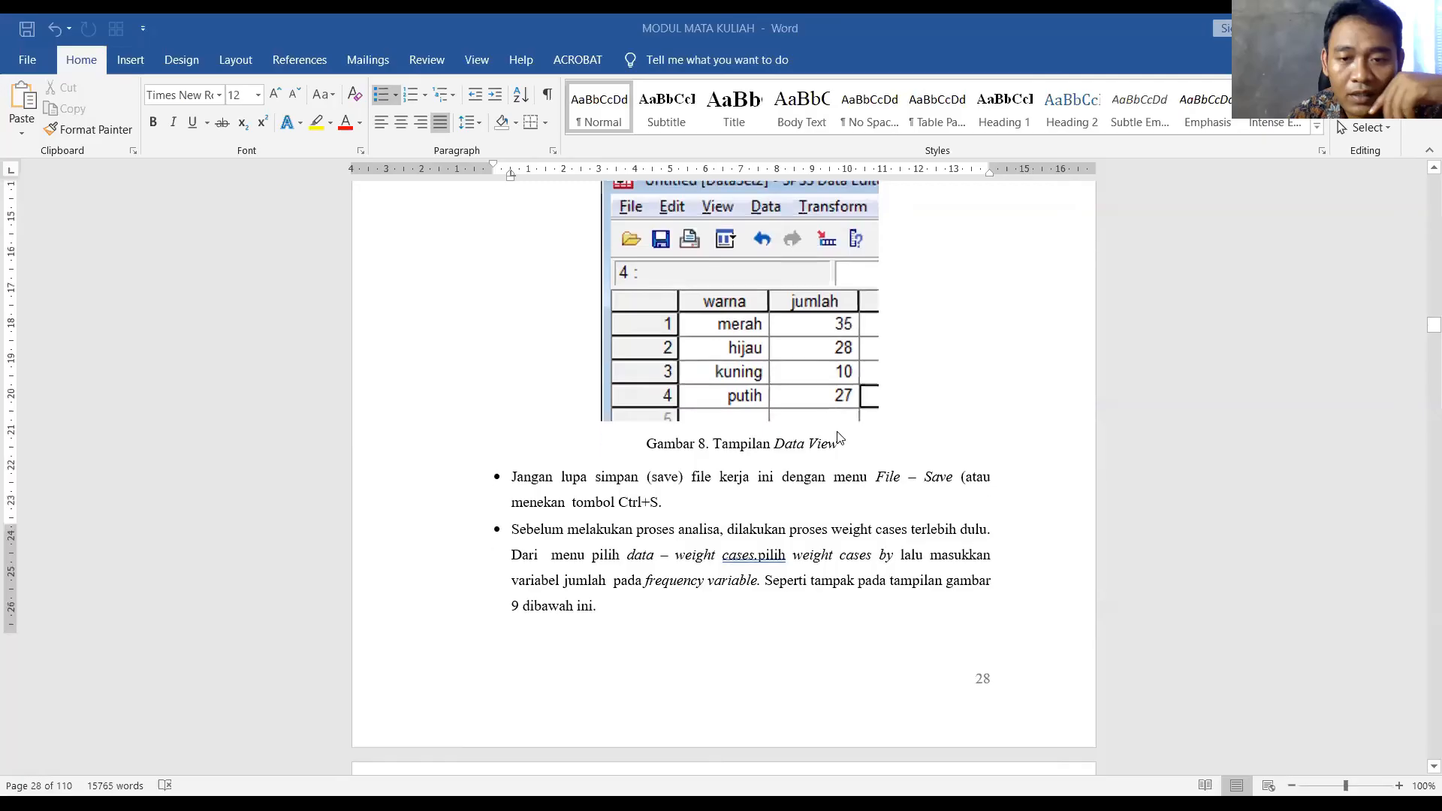
In the MODUL MATA KULIAH document in Word, review the Test Statistics table and the Ho and Hi hypotheses under Analisa
{"action": "scroll", "coordinate": [846, 413], "scroll_direction": "down", "scroll_amount": 15}
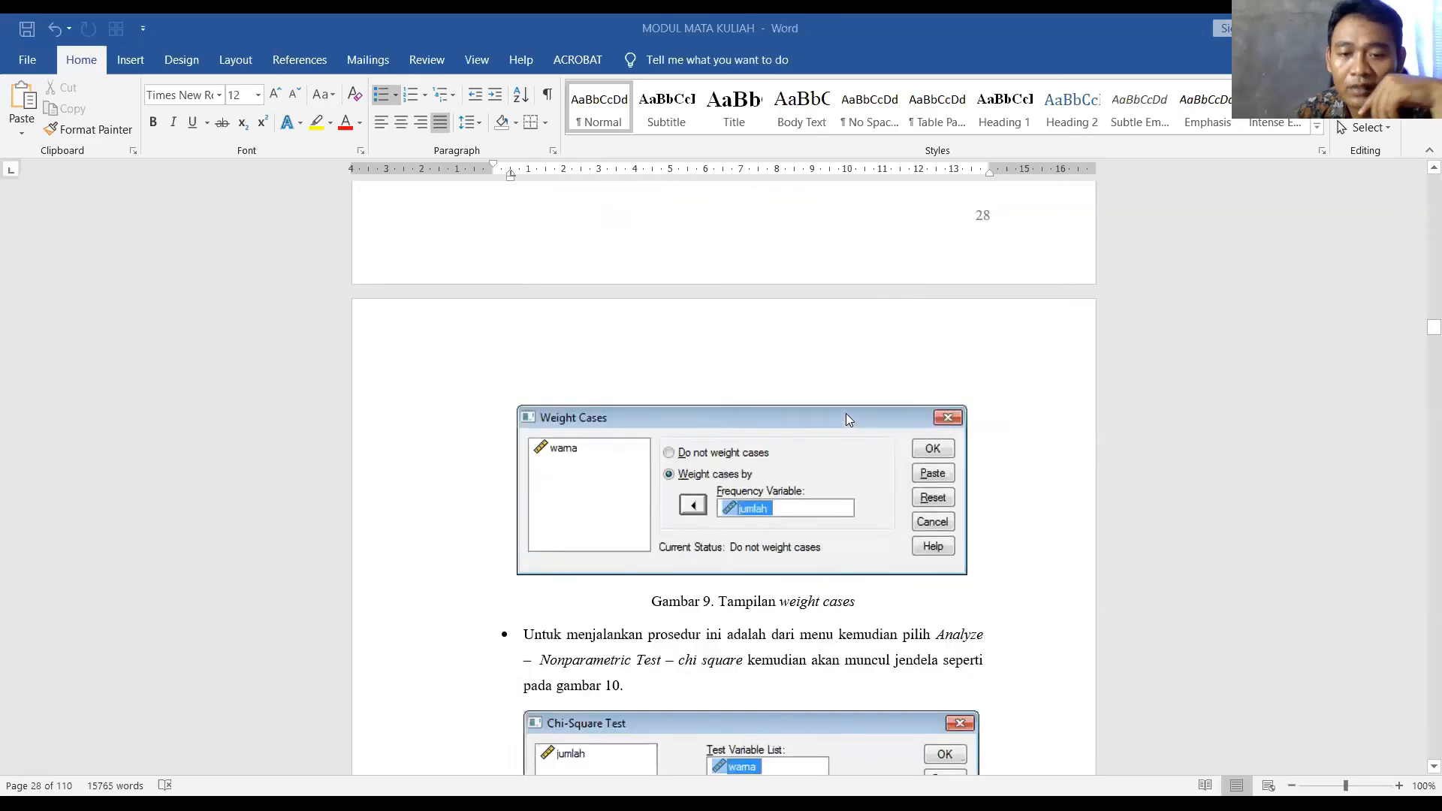
{"action": "scroll", "coordinate": [819, 382], "scroll_direction": "down", "scroll_amount": 14}
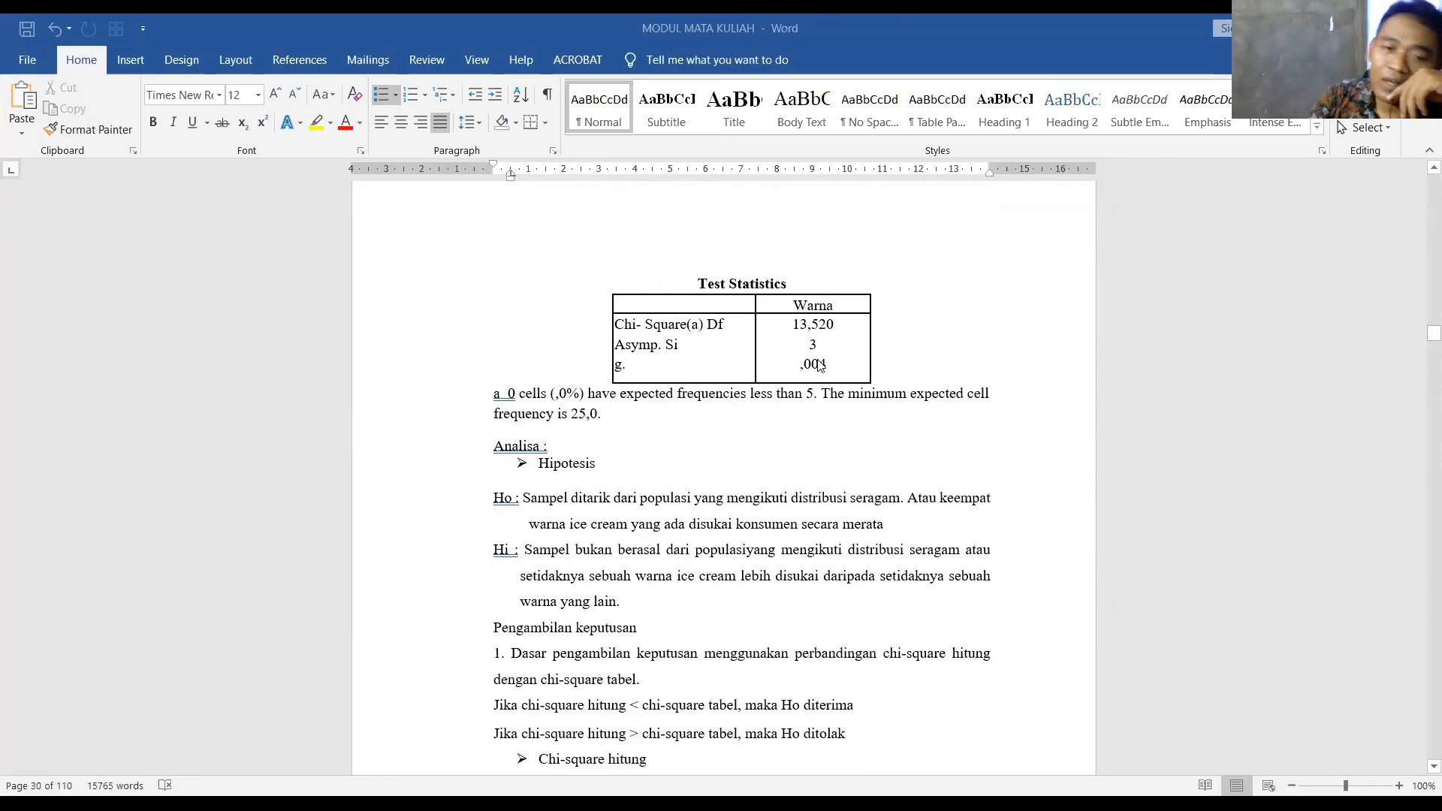
{"action": "scroll", "coordinate": [818, 384], "scroll_direction": "down", "scroll_amount": 2}
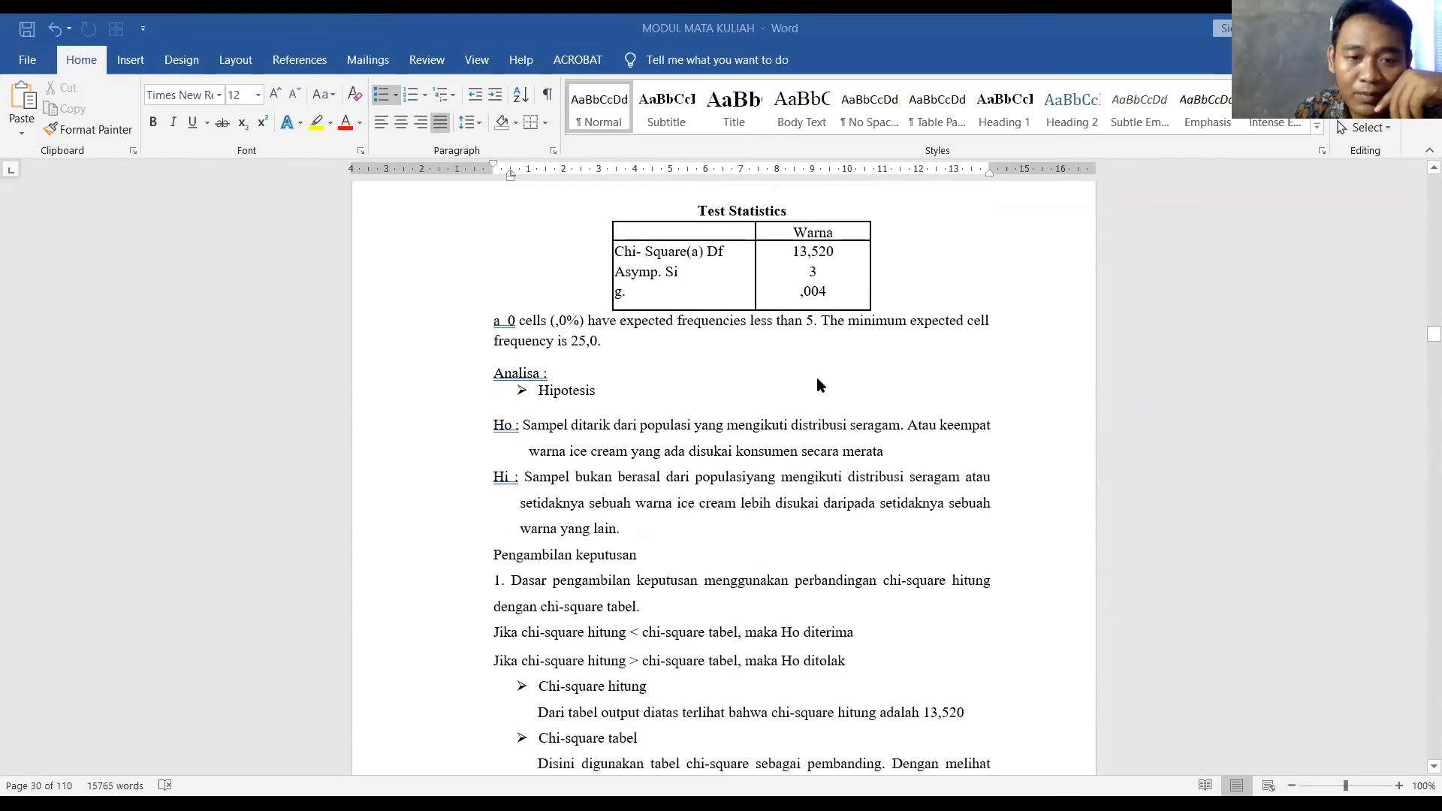
{"action": "scroll", "coordinate": [818, 383], "scroll_direction": "down", "scroll_amount": 1}
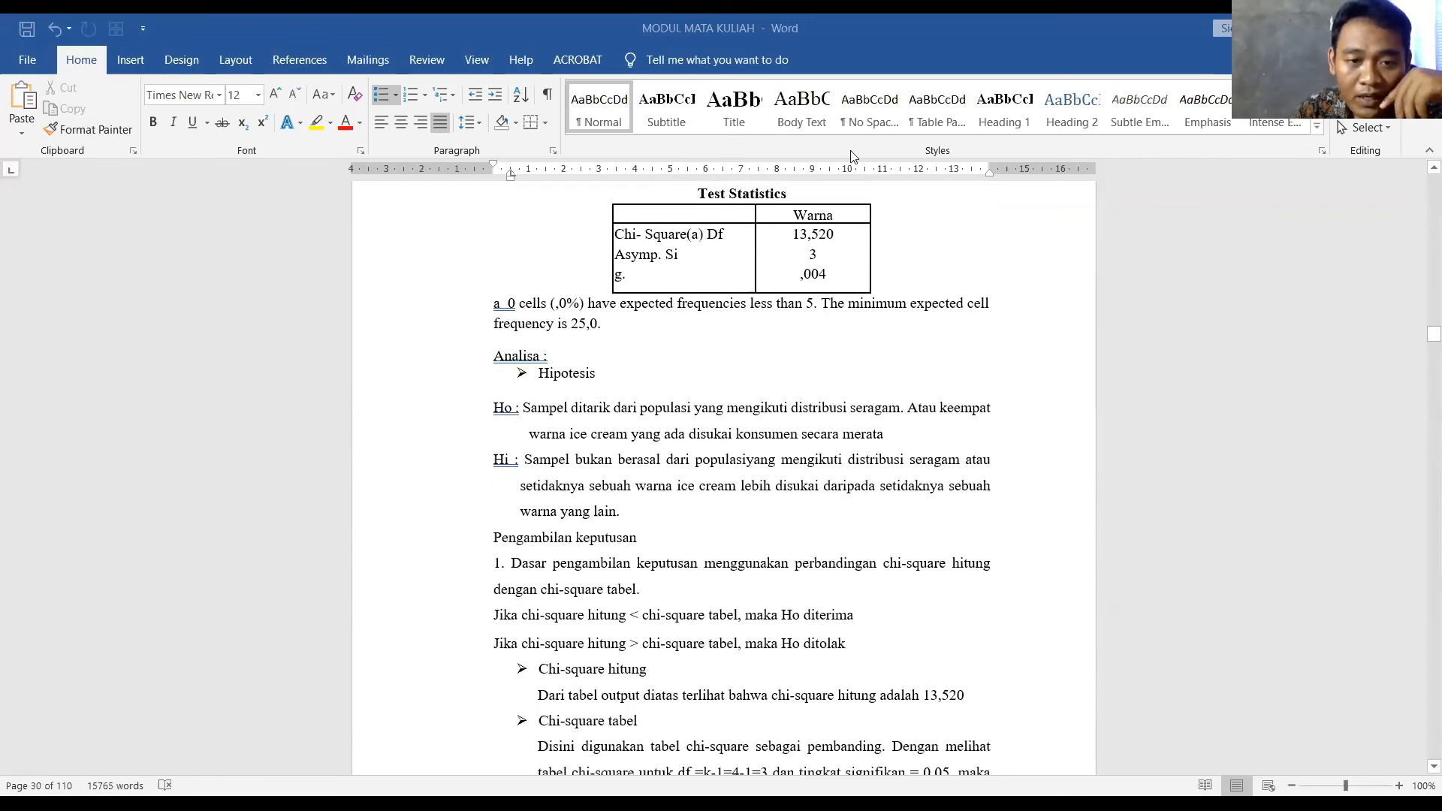
{"action": "left_click_drag", "start_coordinate": [494, 356], "coordinate": [675, 516]}
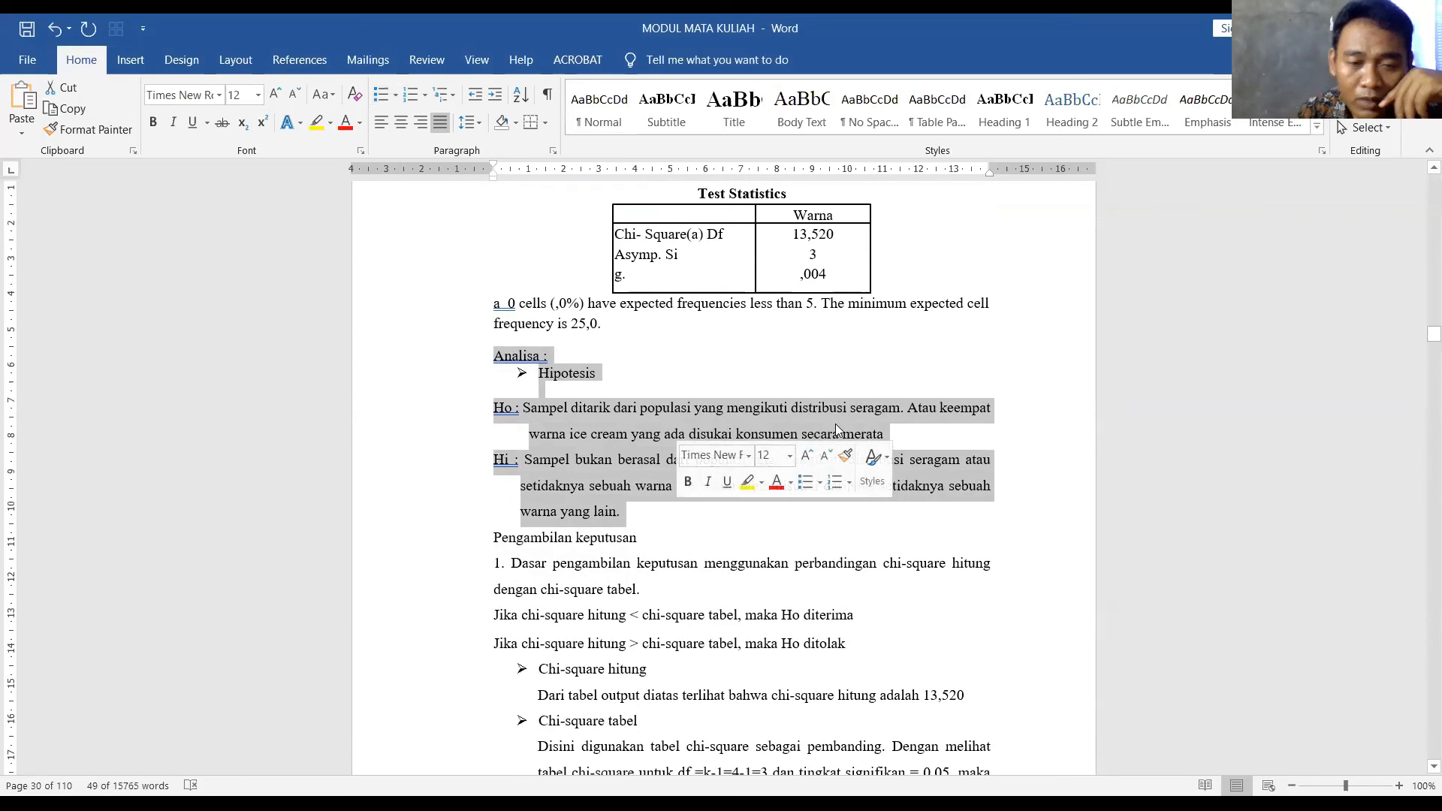
{"action": "left_click", "coordinate": [877, 438]}
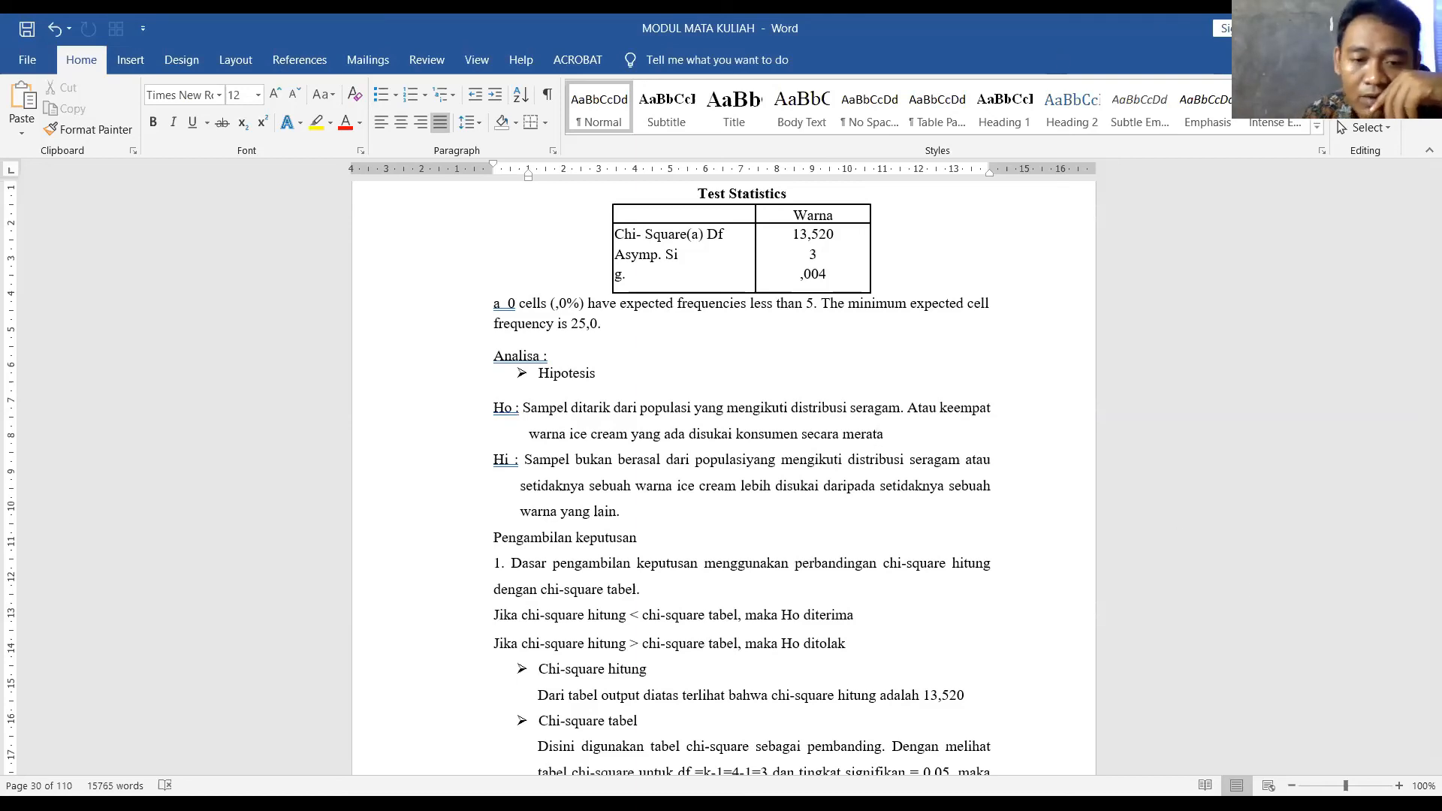
Read the module's decision rules for comparing chi-square hitung with chi-square tabel and probabilities, checking them against the Tabel 12 output
{"action": "scroll", "coordinate": [562, 513], "scroll_direction": "down", "scroll_amount": 5}
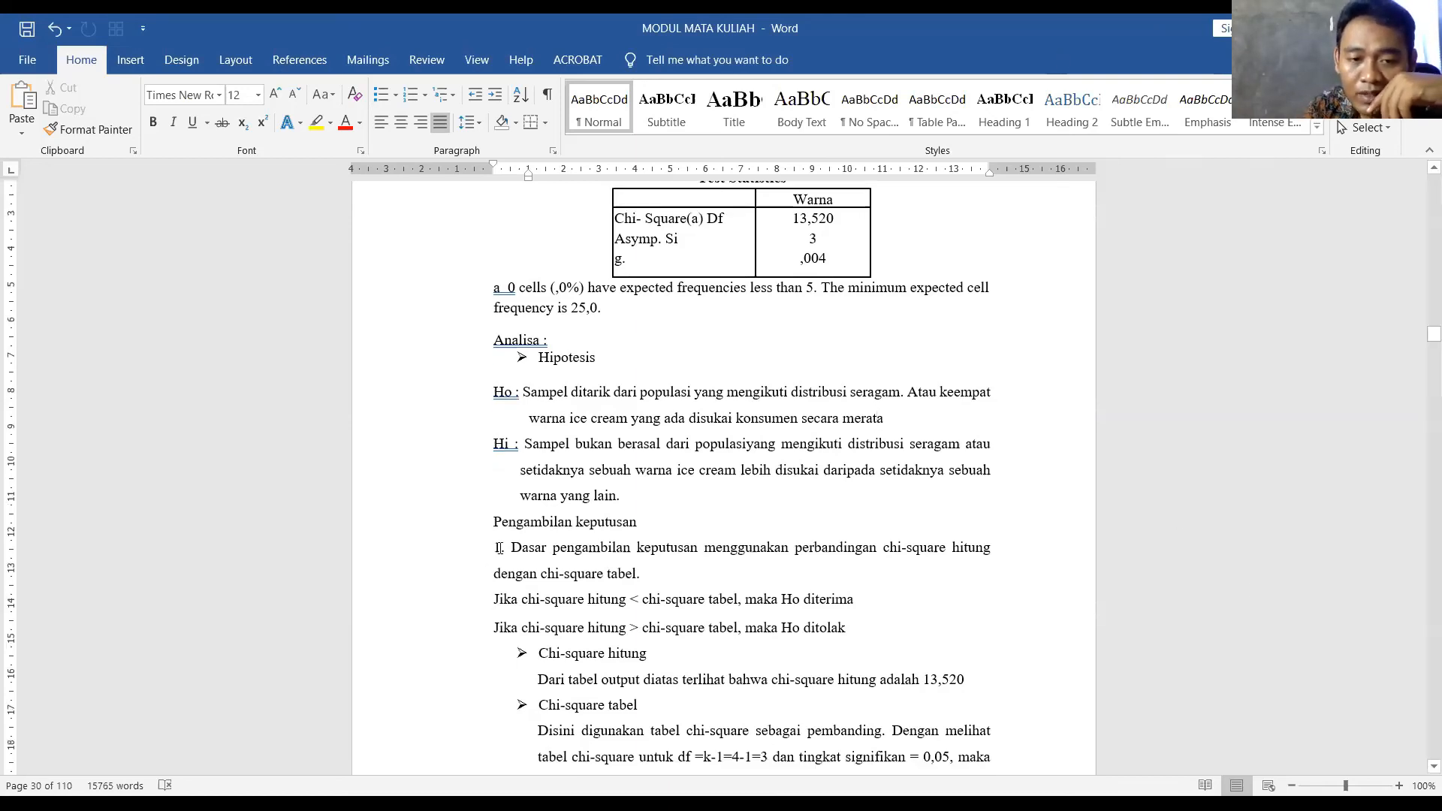
{"action": "scroll", "coordinate": [562, 513], "scroll_direction": "down", "scroll_amount": 8}
{"action": "scroll", "coordinate": [583, 505], "scroll_direction": "up", "scroll_amount": 7}
{"action": "scroll", "coordinate": [594, 501], "scroll_direction": "down", "scroll_amount": 5}
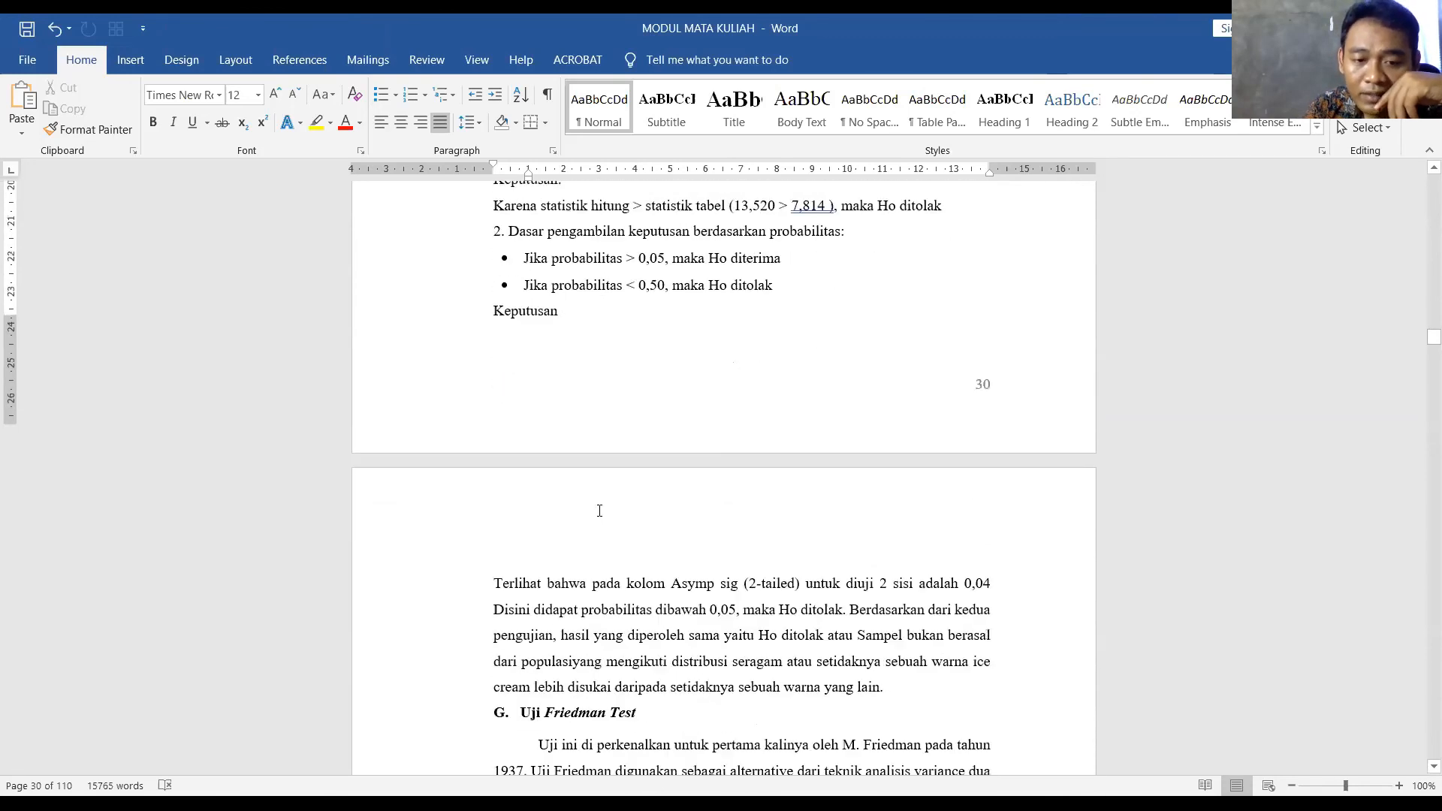
{"action": "scroll", "coordinate": [618, 503], "scroll_direction": "up", "scroll_amount": 3}
{"action": "scroll", "coordinate": [614, 505], "scroll_direction": "down", "scroll_amount": 3}
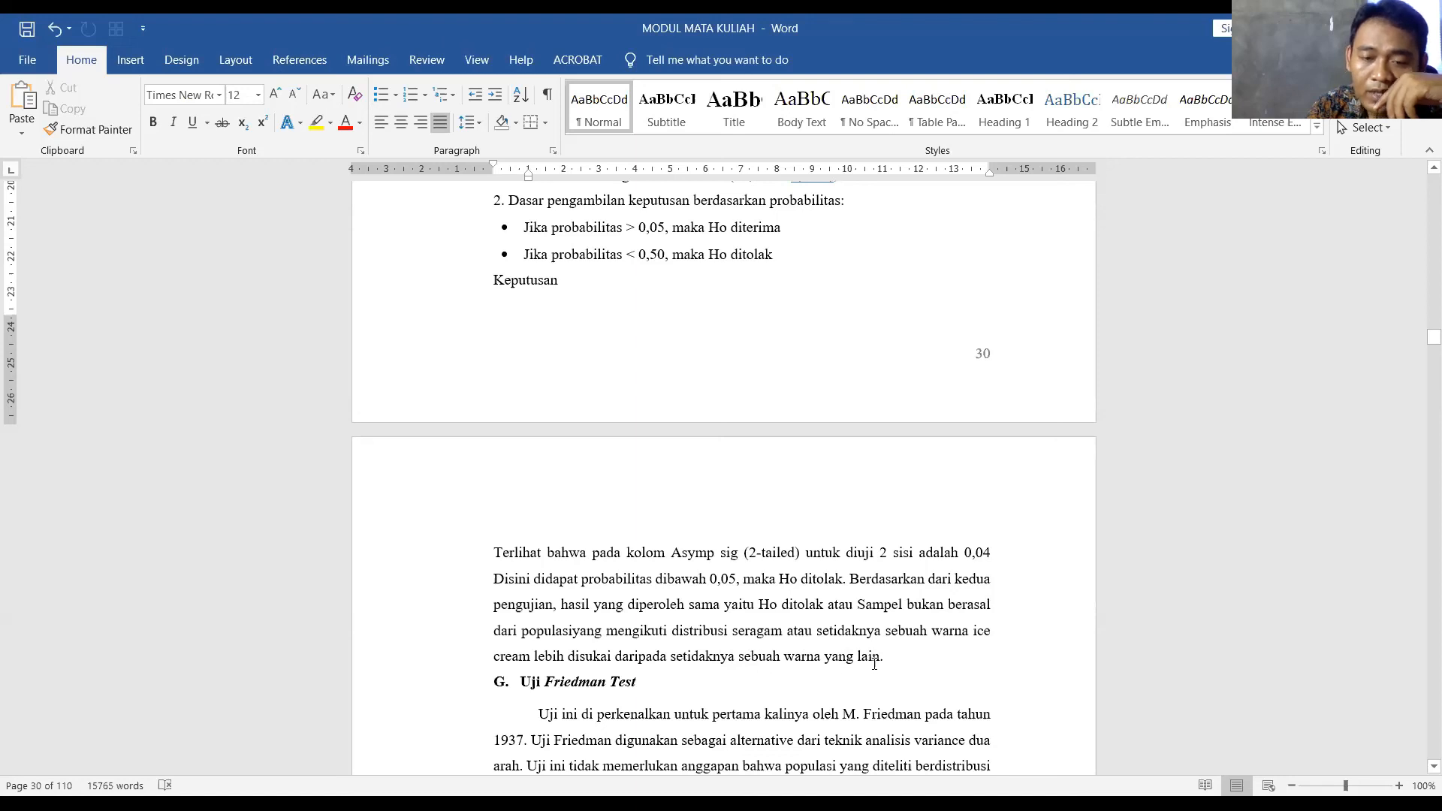
{"action": "scroll", "coordinate": [900, 653], "scroll_direction": "up", "scroll_amount": 14}
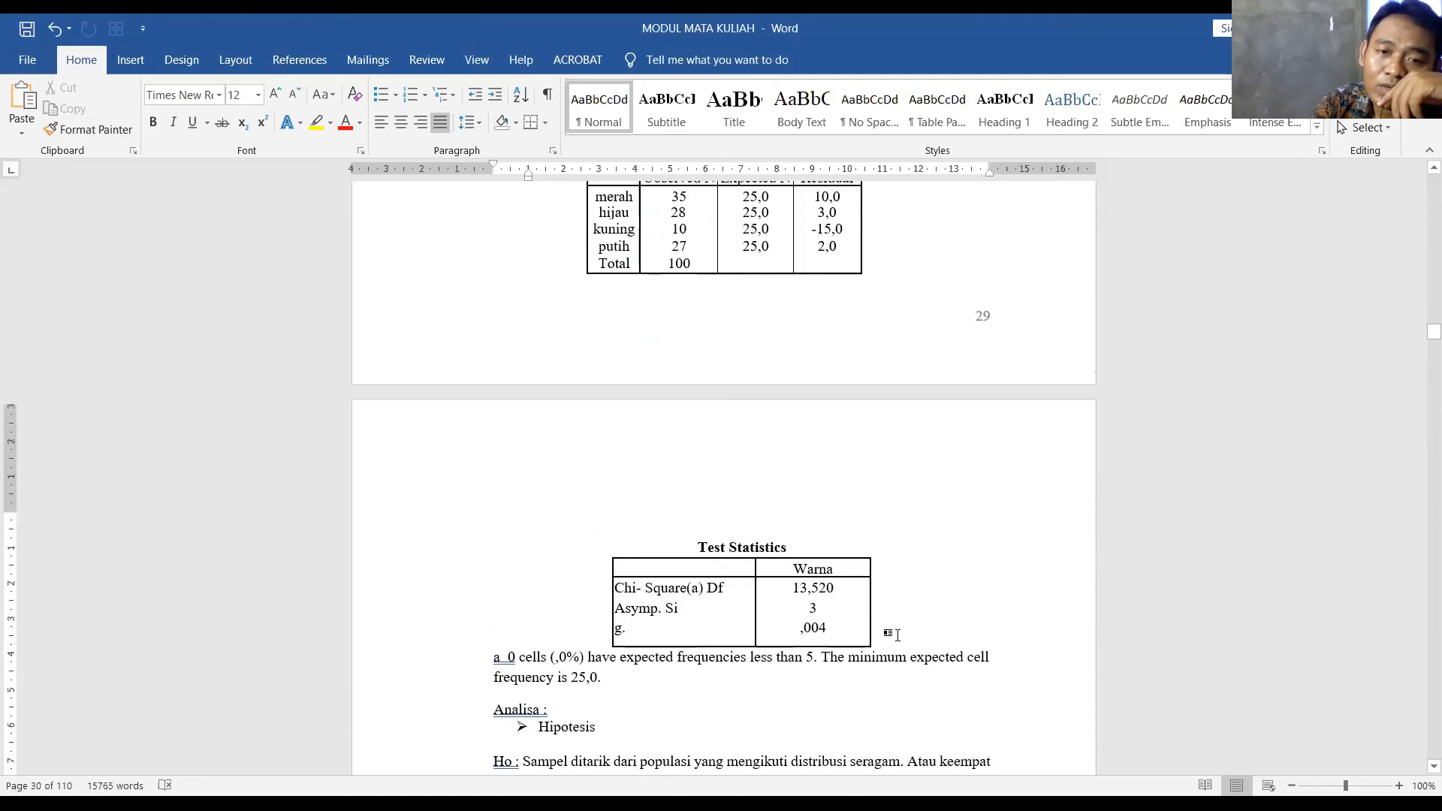
{"action": "scroll", "coordinate": [899, 635], "scroll_direction": "up", "scroll_amount": 10}
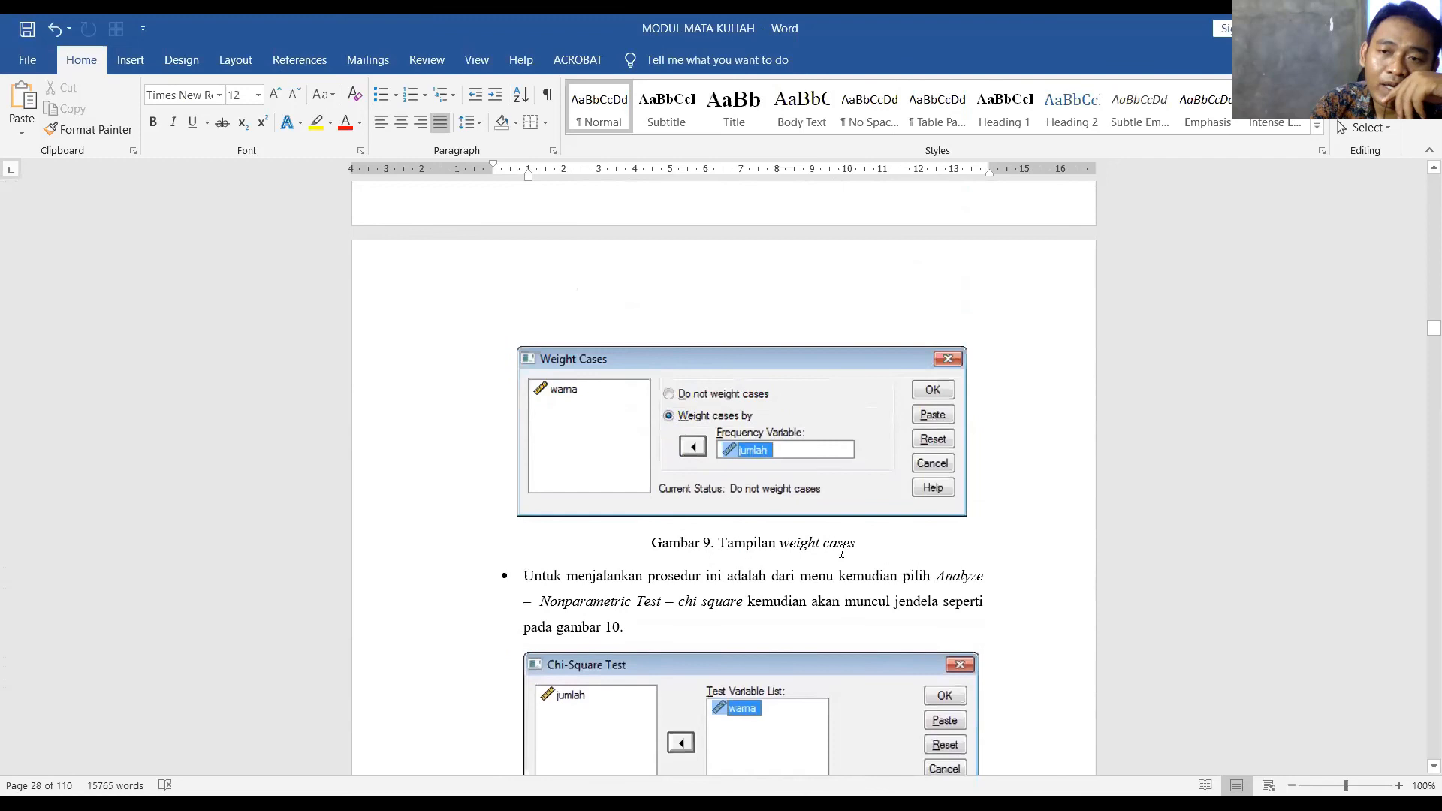
{"action": "scroll", "coordinate": [724, 549], "scroll_direction": "down", "scroll_amount": 16}
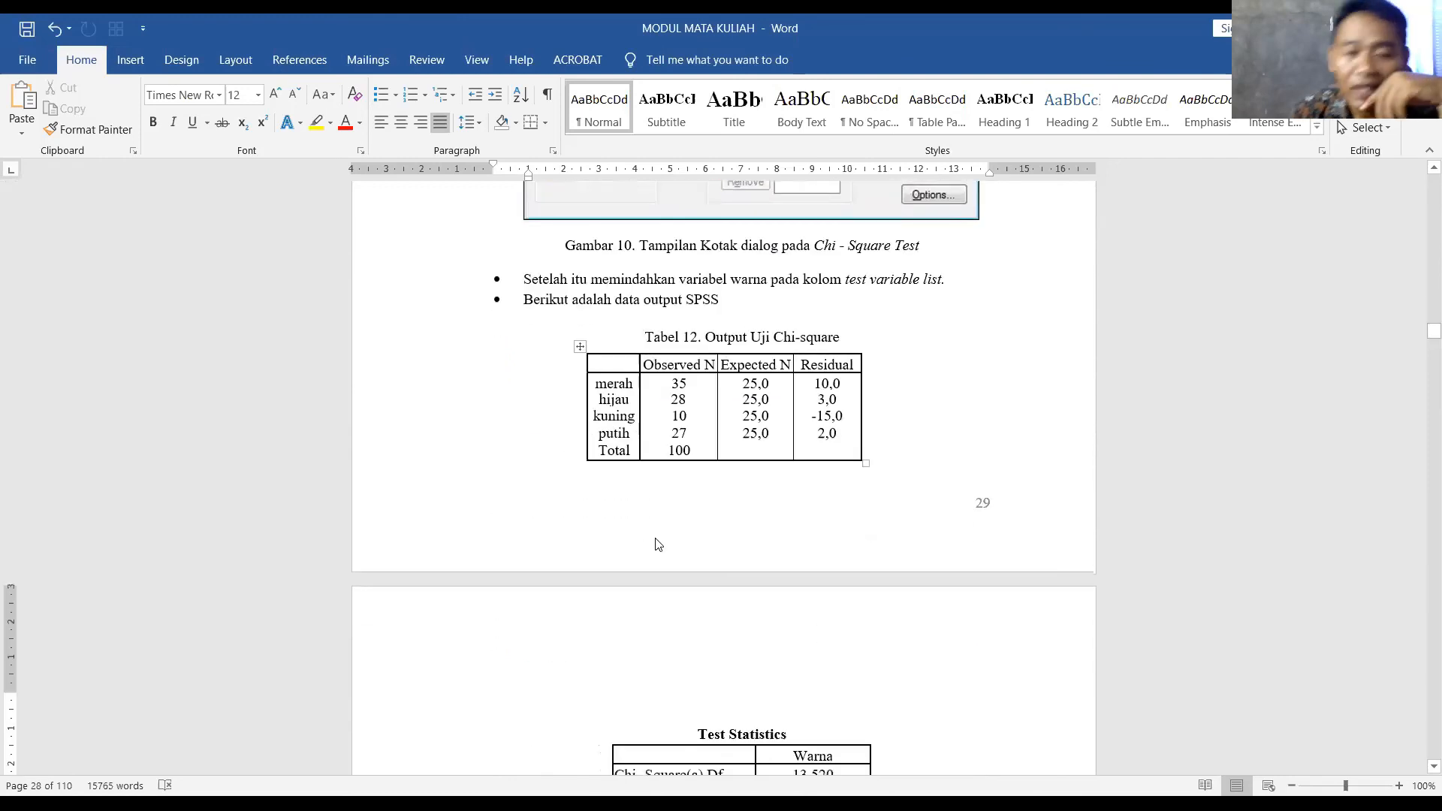
{"action": "scroll", "coordinate": [648, 534], "scroll_direction": "down", "scroll_amount": 5}
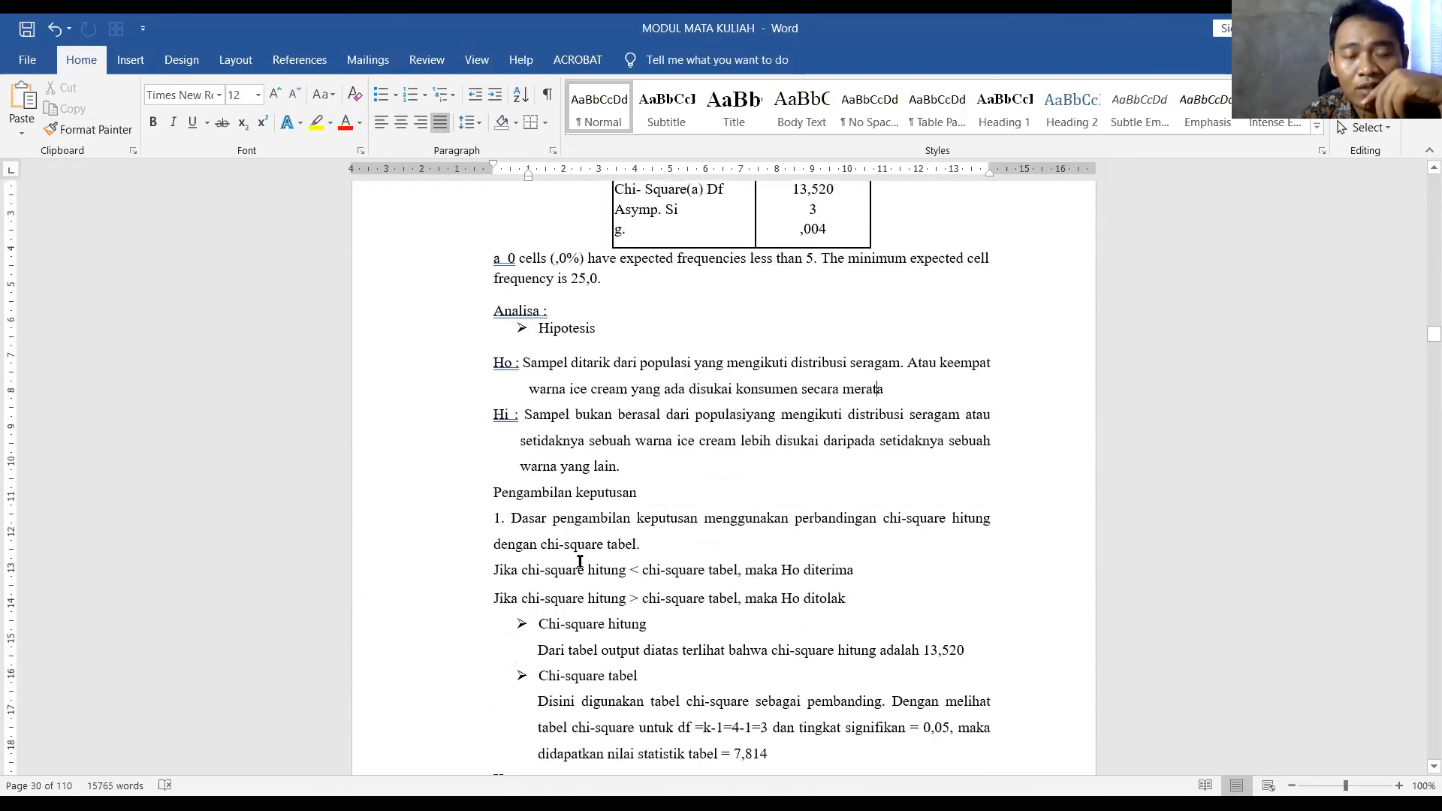
{"action": "scroll", "coordinate": [638, 594], "scroll_direction": "down", "scroll_amount": 5}
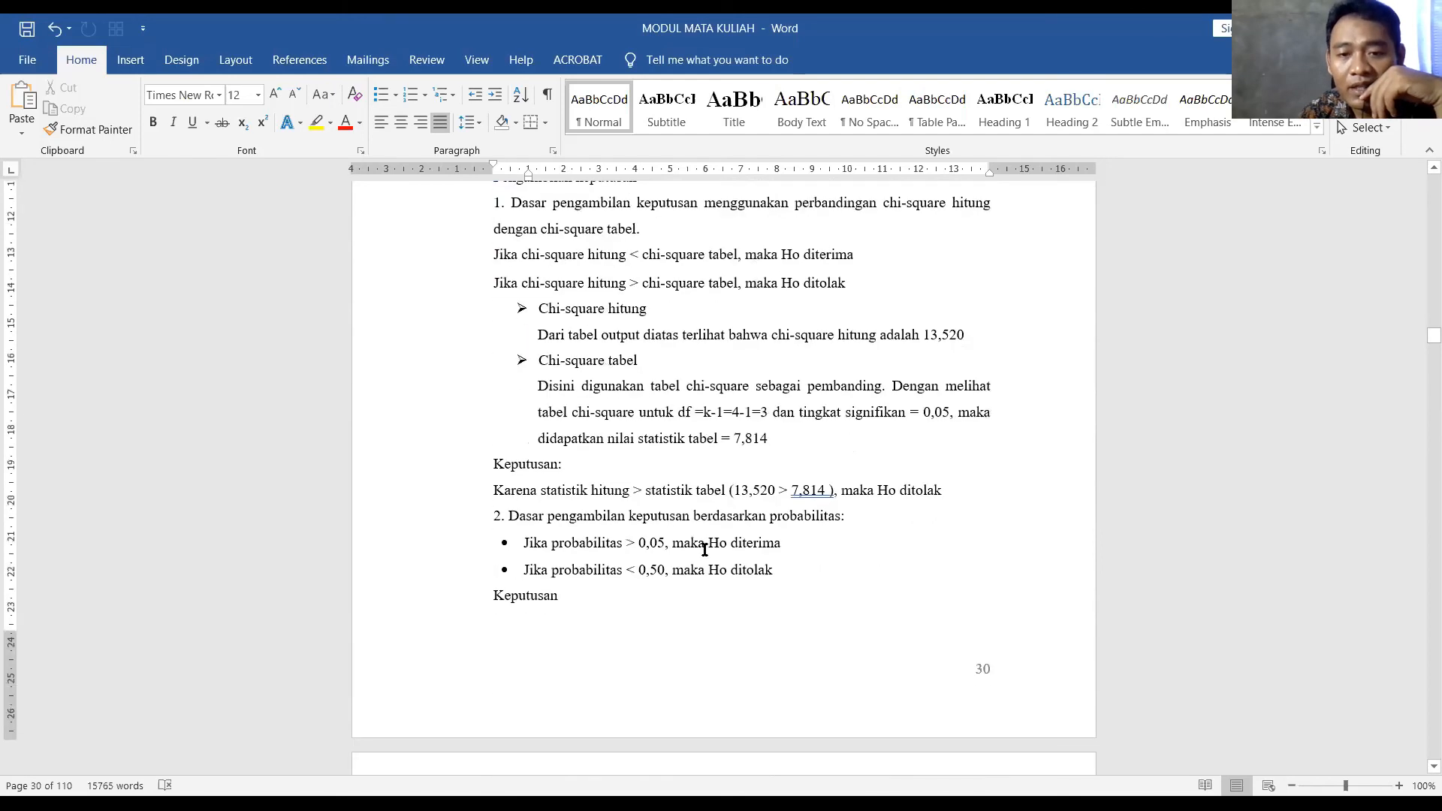
{"action": "scroll", "coordinate": [715, 561], "scroll_direction": "up", "scroll_amount": 5}
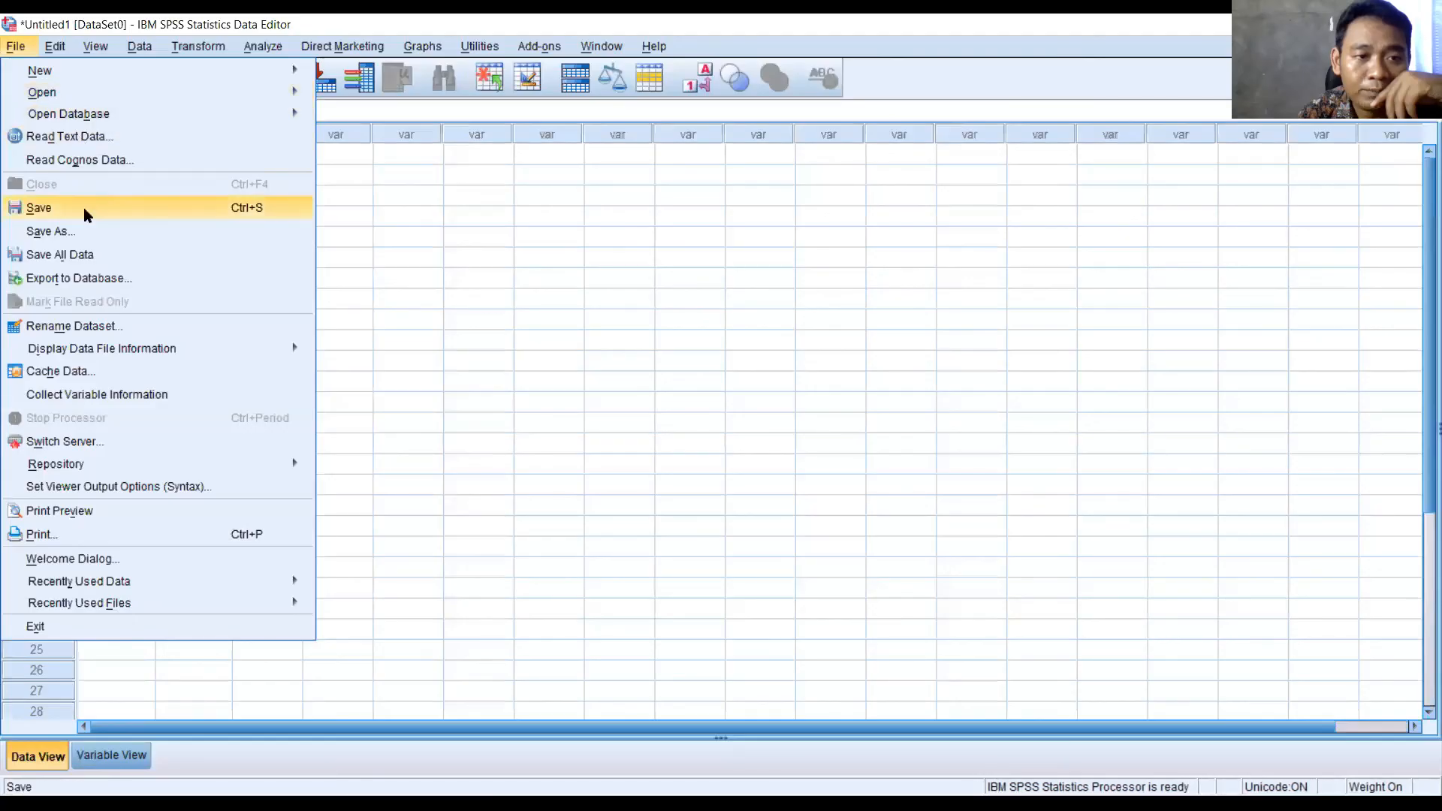
Start saving the SPSS dataset and browse on drive D to the RANCANGAN AKTUALISASI folder inside LATSAR
{"action": "left_click", "coordinate": [166, 233]}
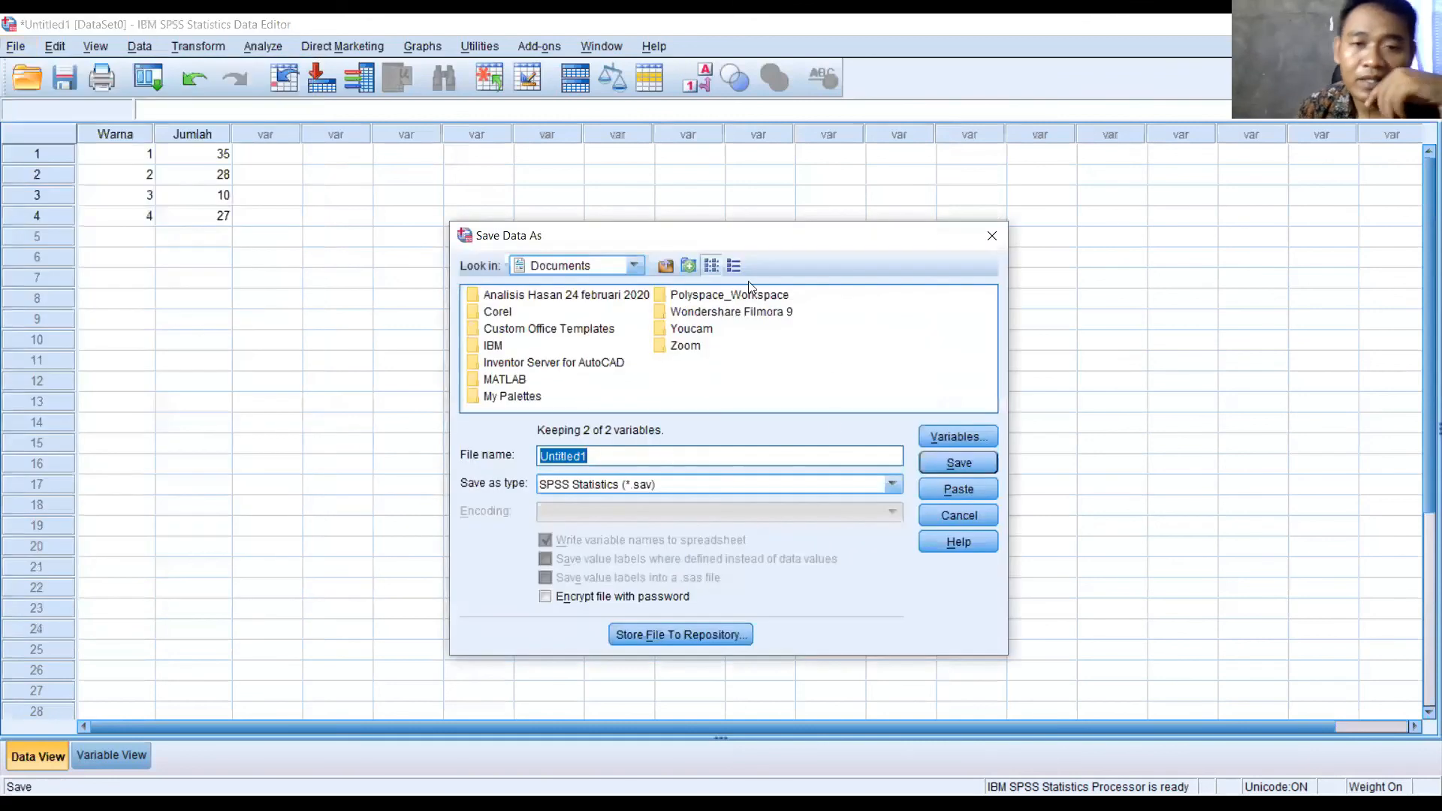
{"action": "left_click", "coordinate": [633, 266]}
{"action": "left_click", "coordinate": [599, 344]}
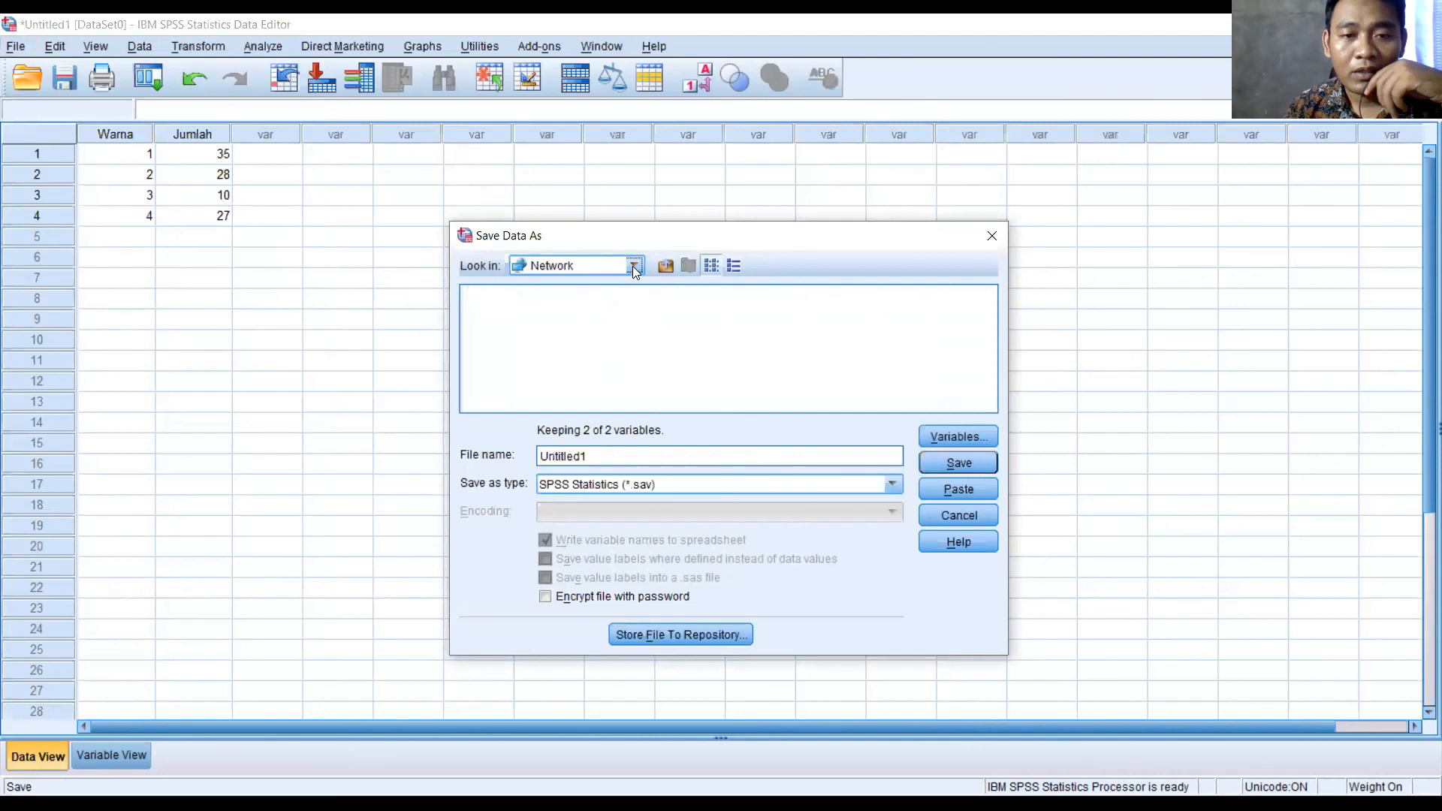
{"action": "left_click", "coordinate": [633, 266]}
{"action": "left_click", "coordinate": [589, 336]}
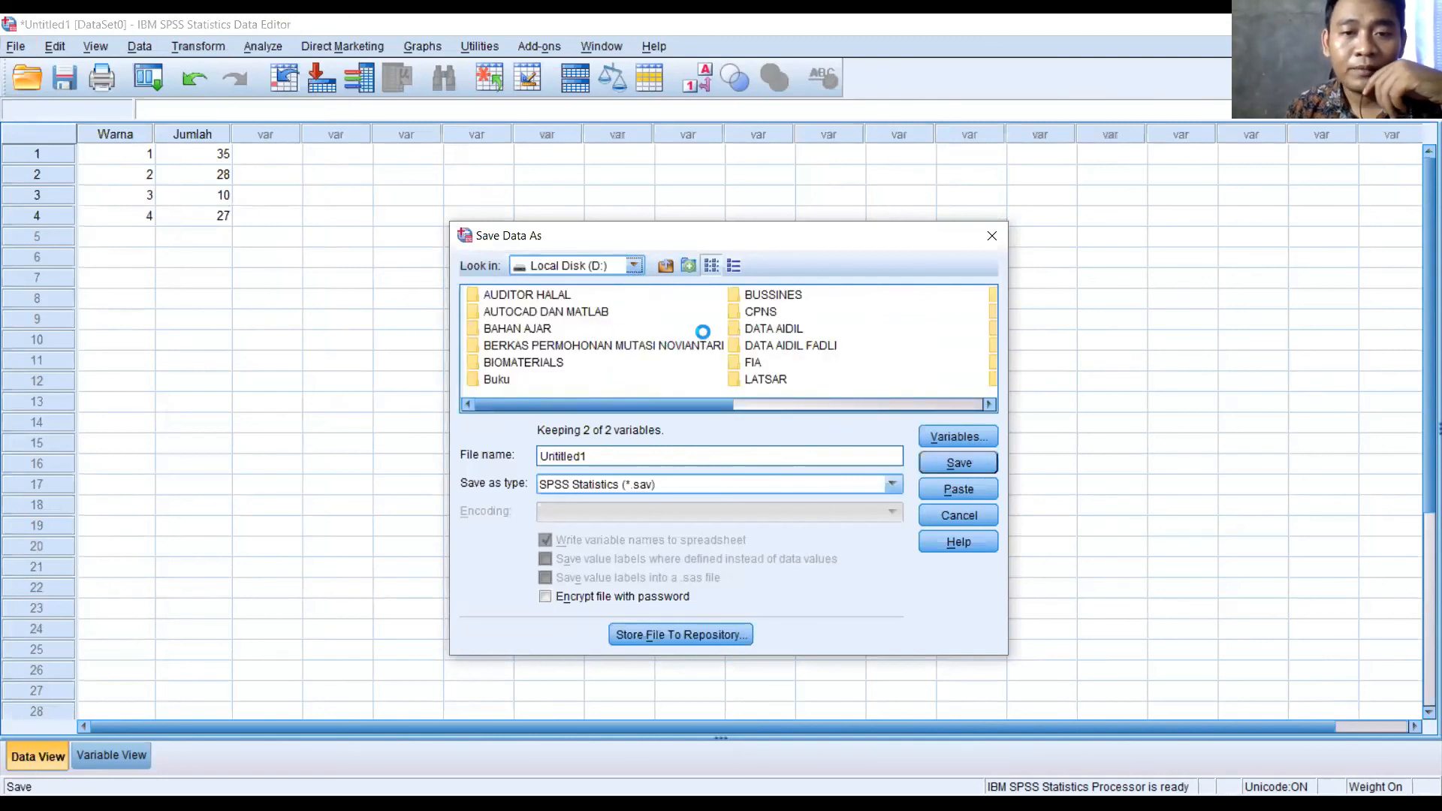
{"action": "scroll", "coordinate": [701, 328], "scroll_direction": "down", "scroll_amount": 3}
{"action": "scroll", "coordinate": [739, 327], "scroll_direction": "up", "scroll_amount": 3}
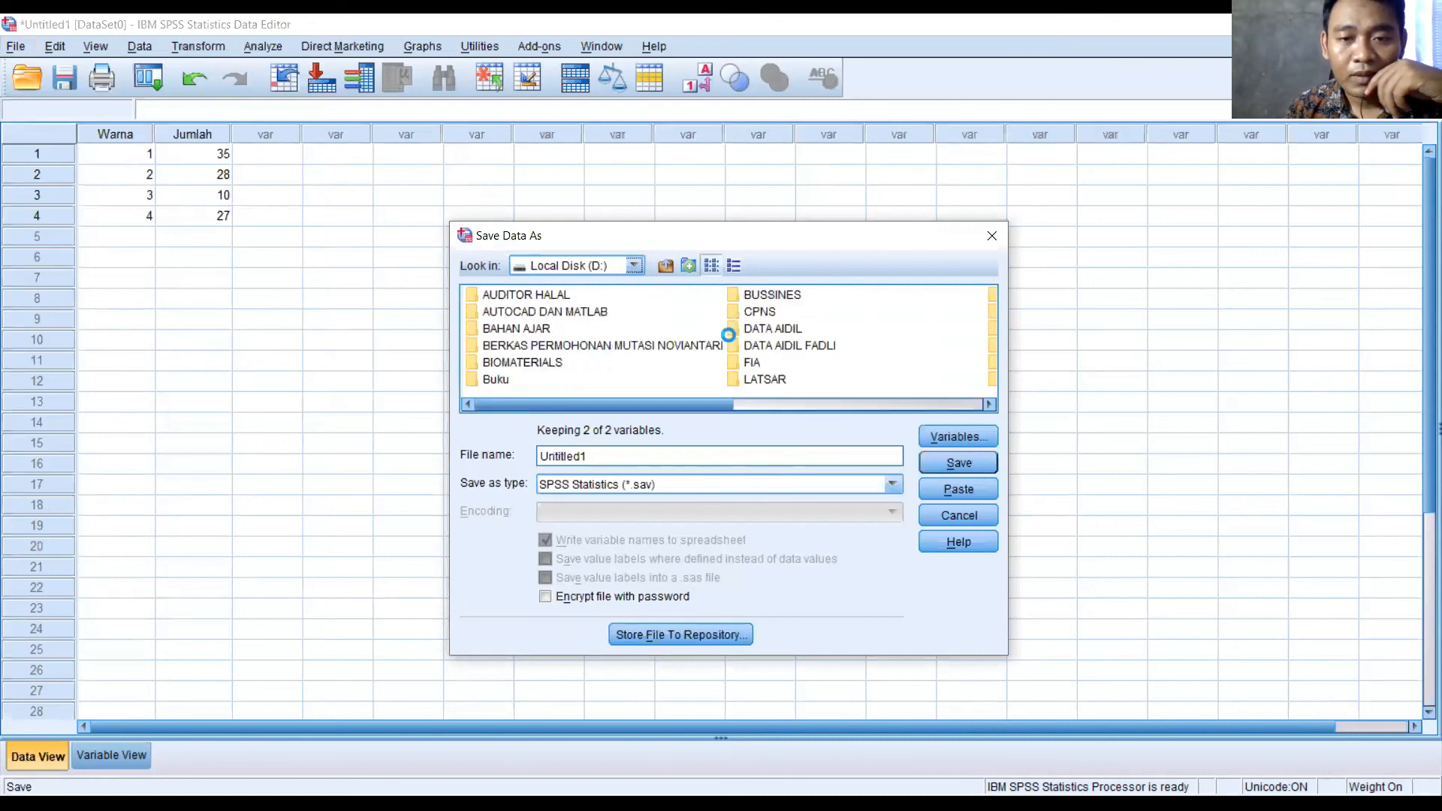
{"action": "double_click", "coordinate": [740, 378]}
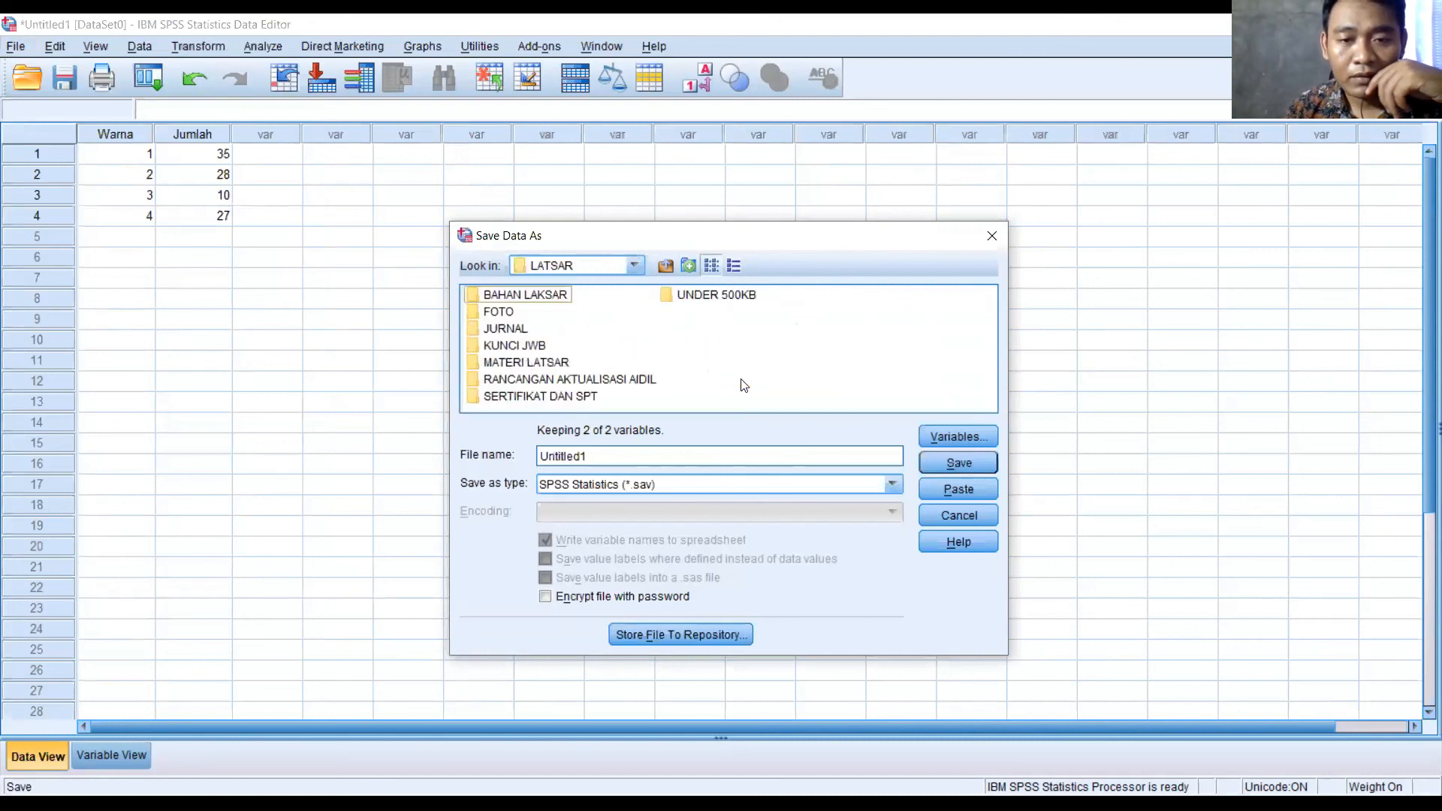
{"action": "left_click", "coordinate": [549, 380]}
{"action": "double_click", "coordinate": [549, 381]}
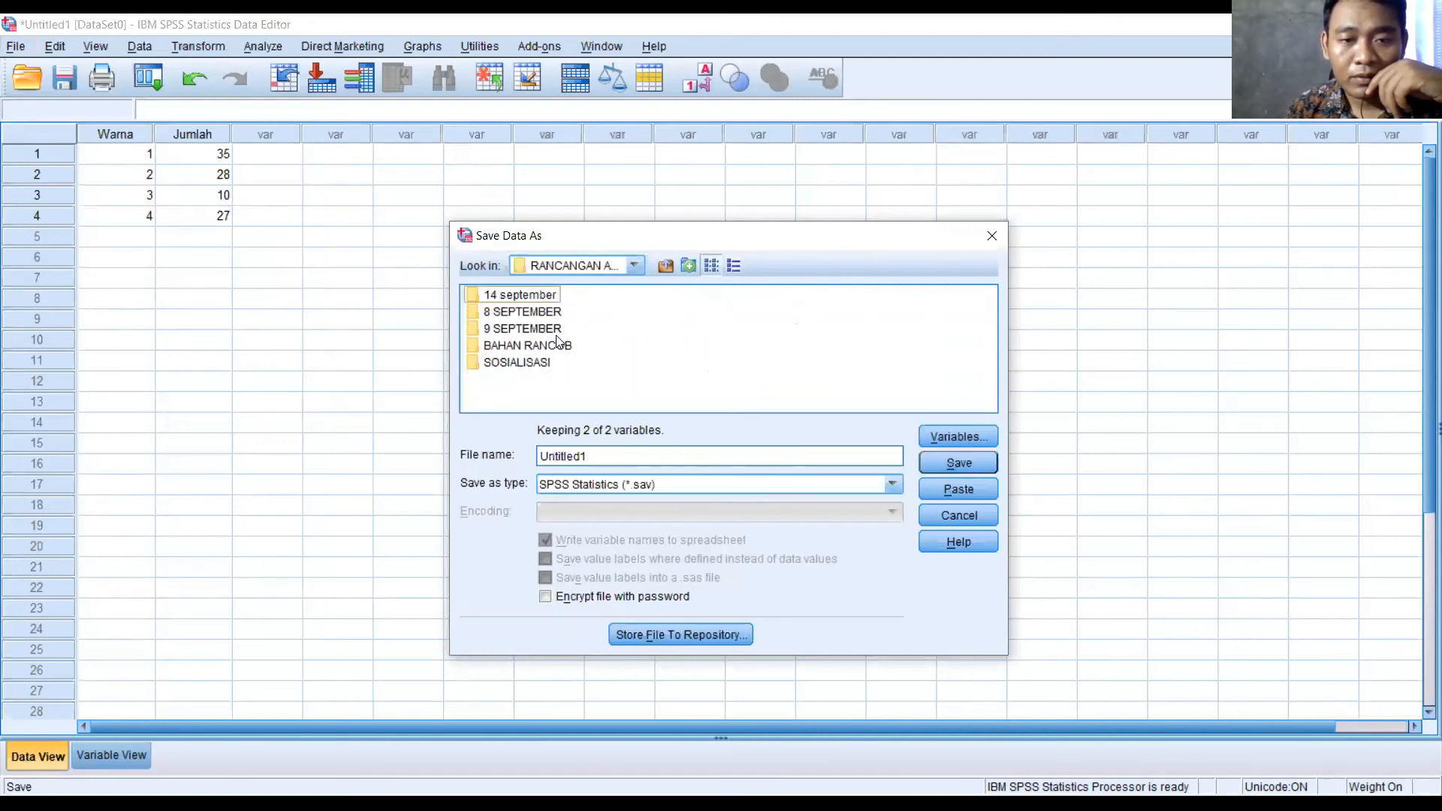
{"action": "left_click", "coordinate": [534, 362]}
{"action": "double_click", "coordinate": [535, 362]}
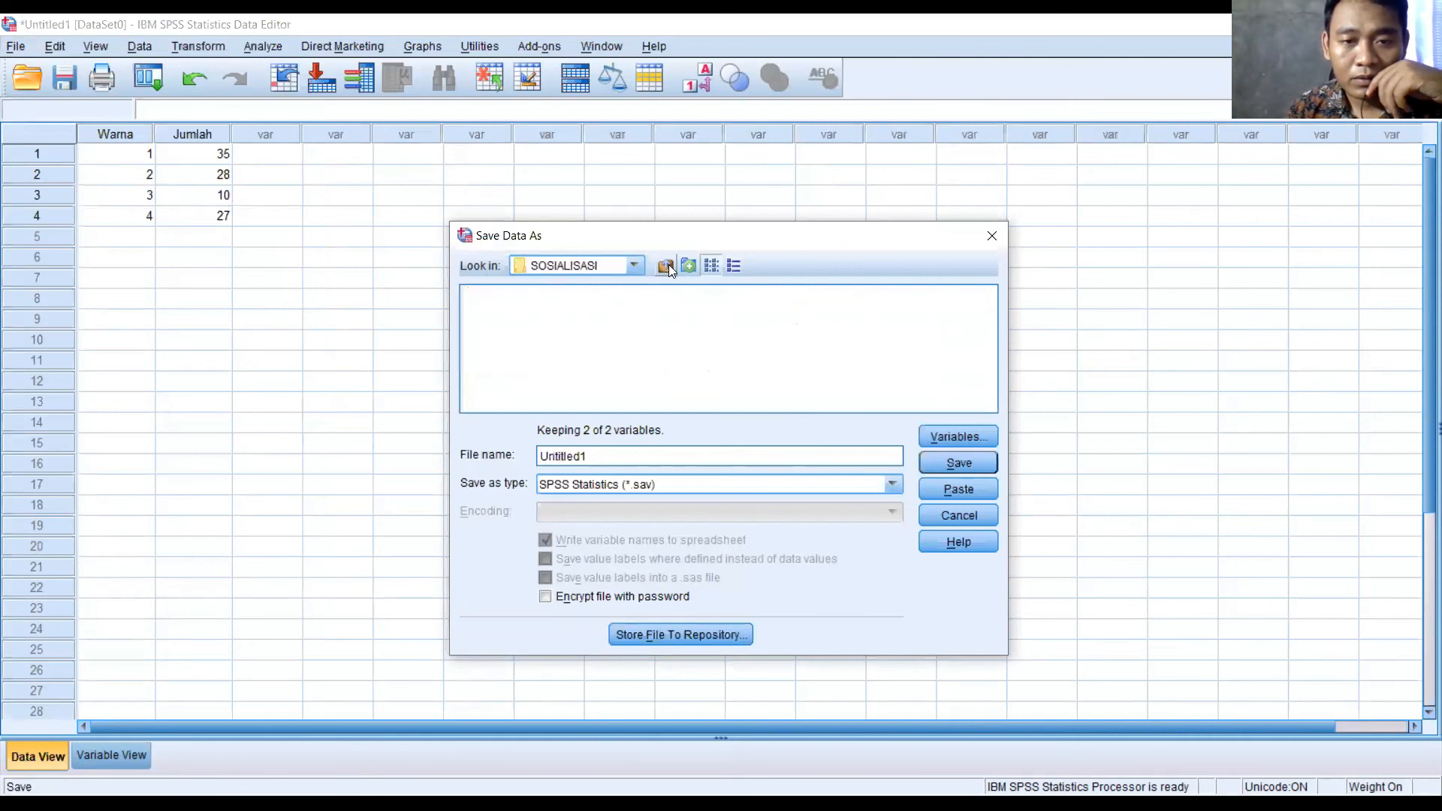
{"action": "left_click", "coordinate": [666, 265]}
Save the dataset in the BAHAN RANCOB folder as an SPSS Statistics file named chi square
{"action": "left_click", "coordinate": [540, 346]}
{"action": "double_click", "coordinate": [540, 347]}
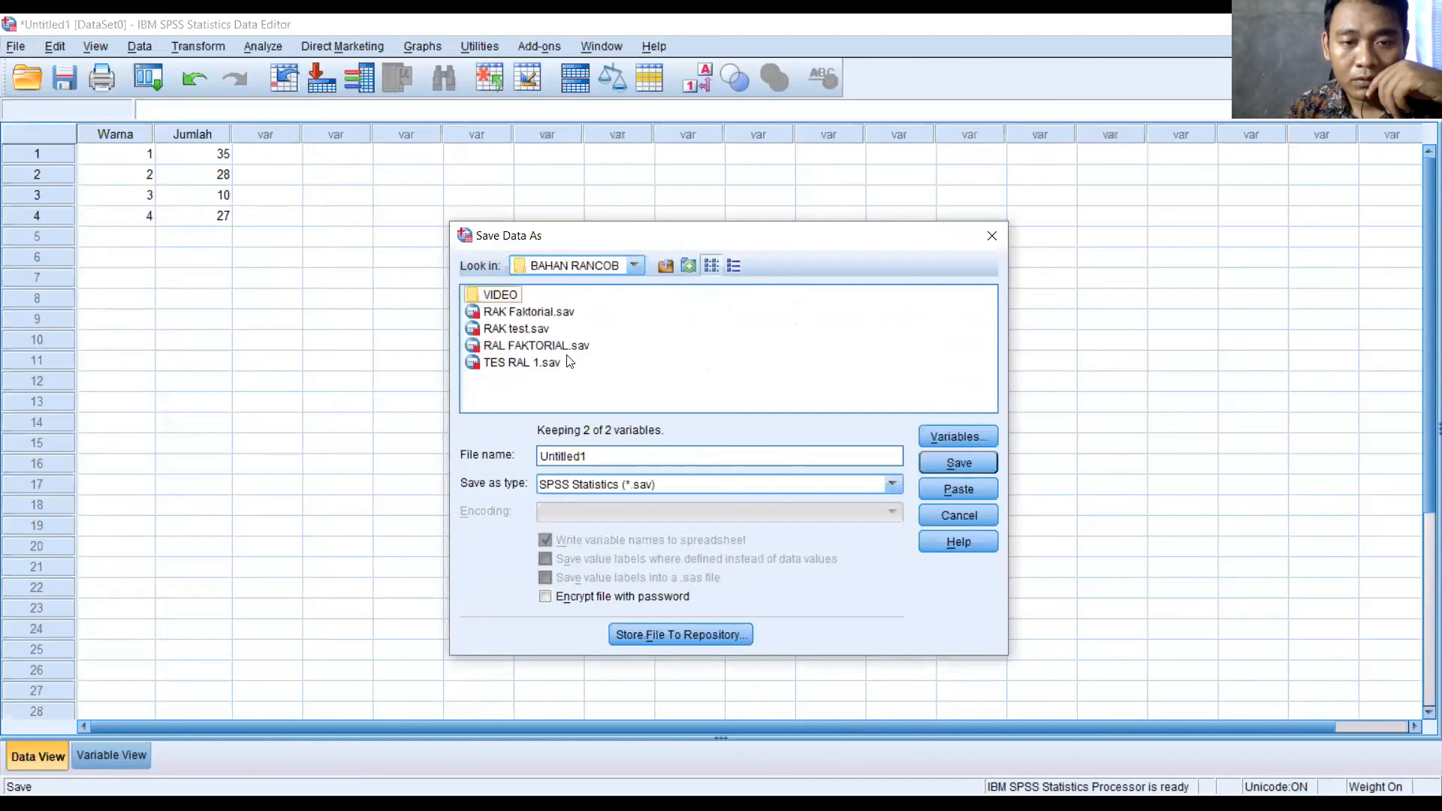
{"action": "left_click", "coordinate": [638, 449]}
{"action": "double_click", "coordinate": [639, 449]}
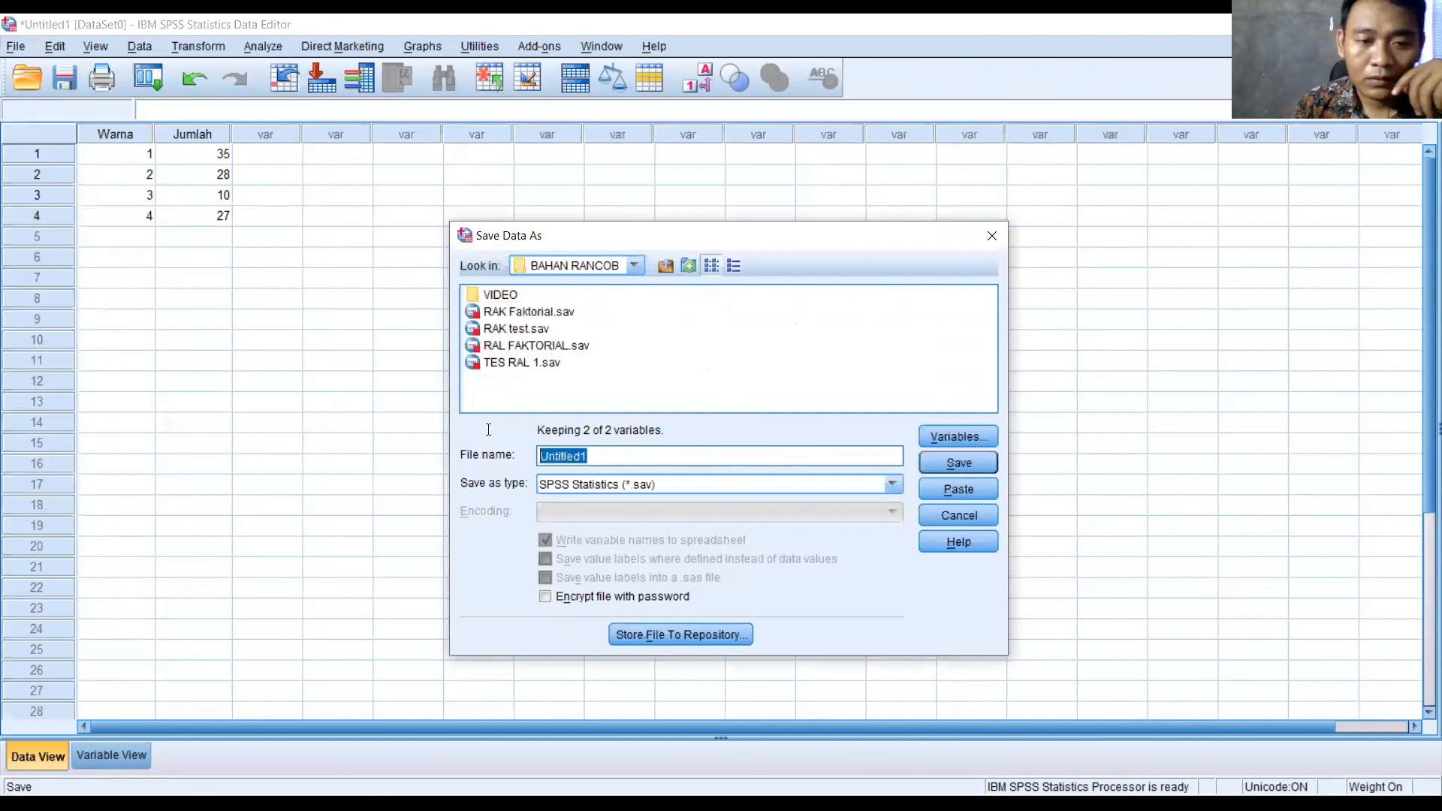
{"action": "type", "text": "chi "}
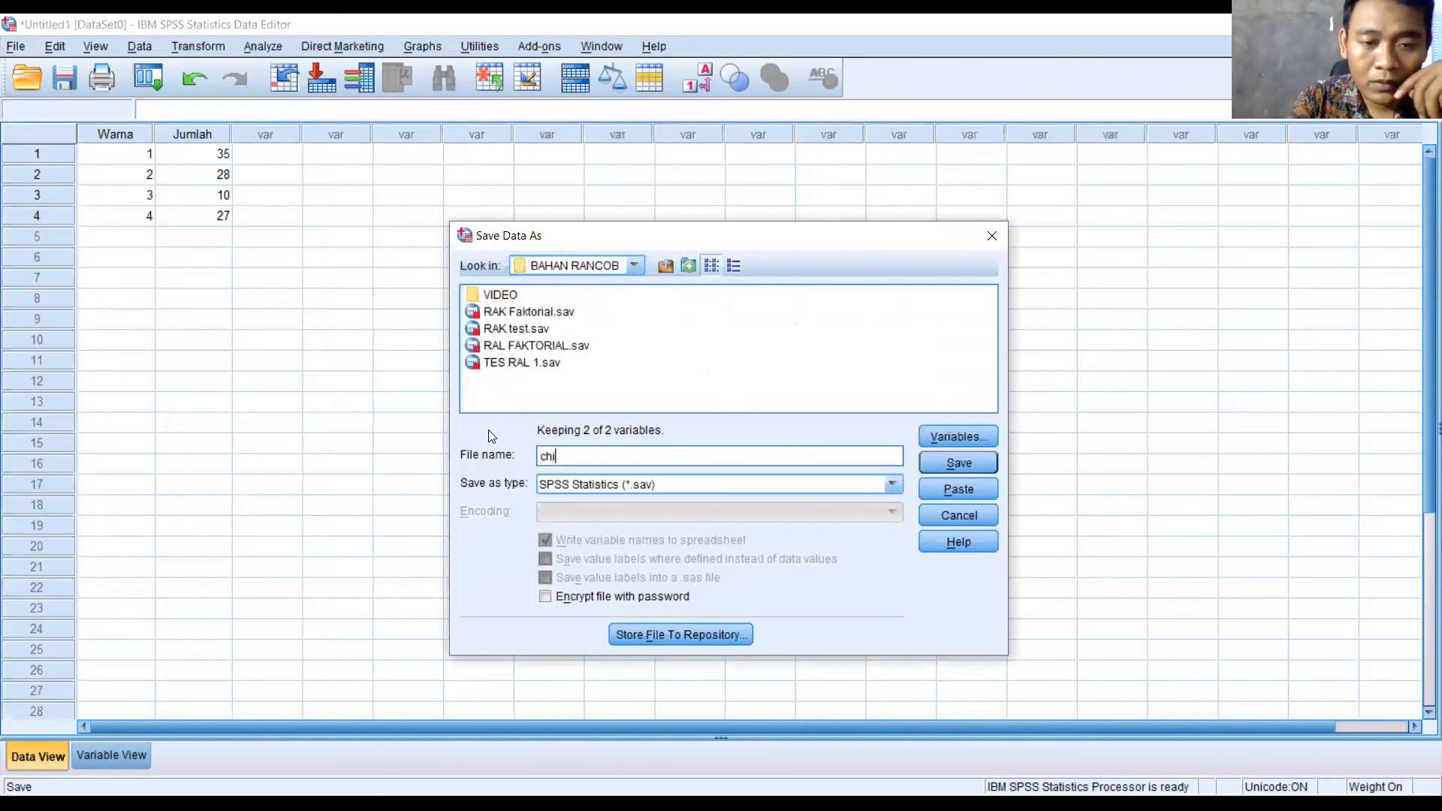
{"action": "type", "text": "square"}
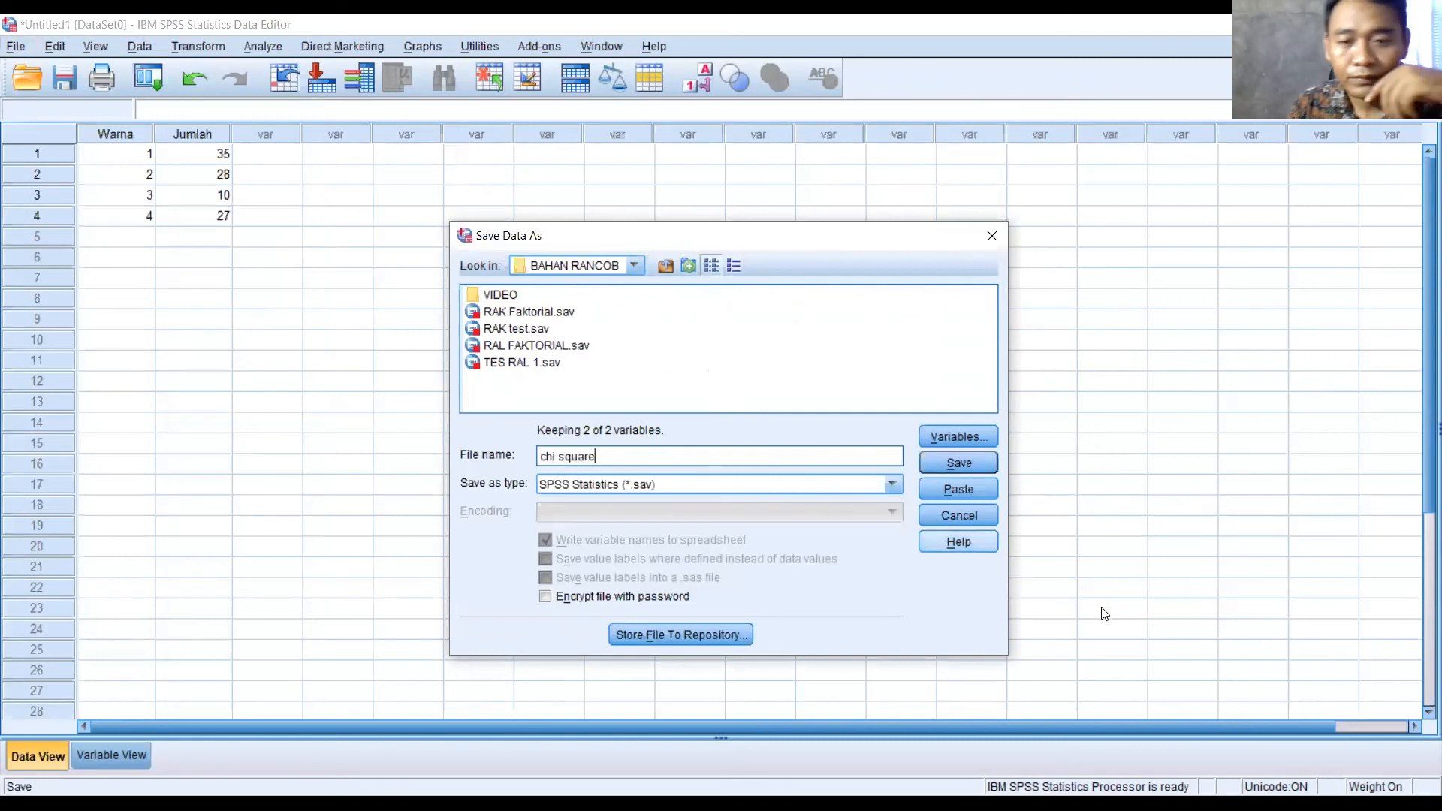
{"action": "left_click", "coordinate": [962, 464]}
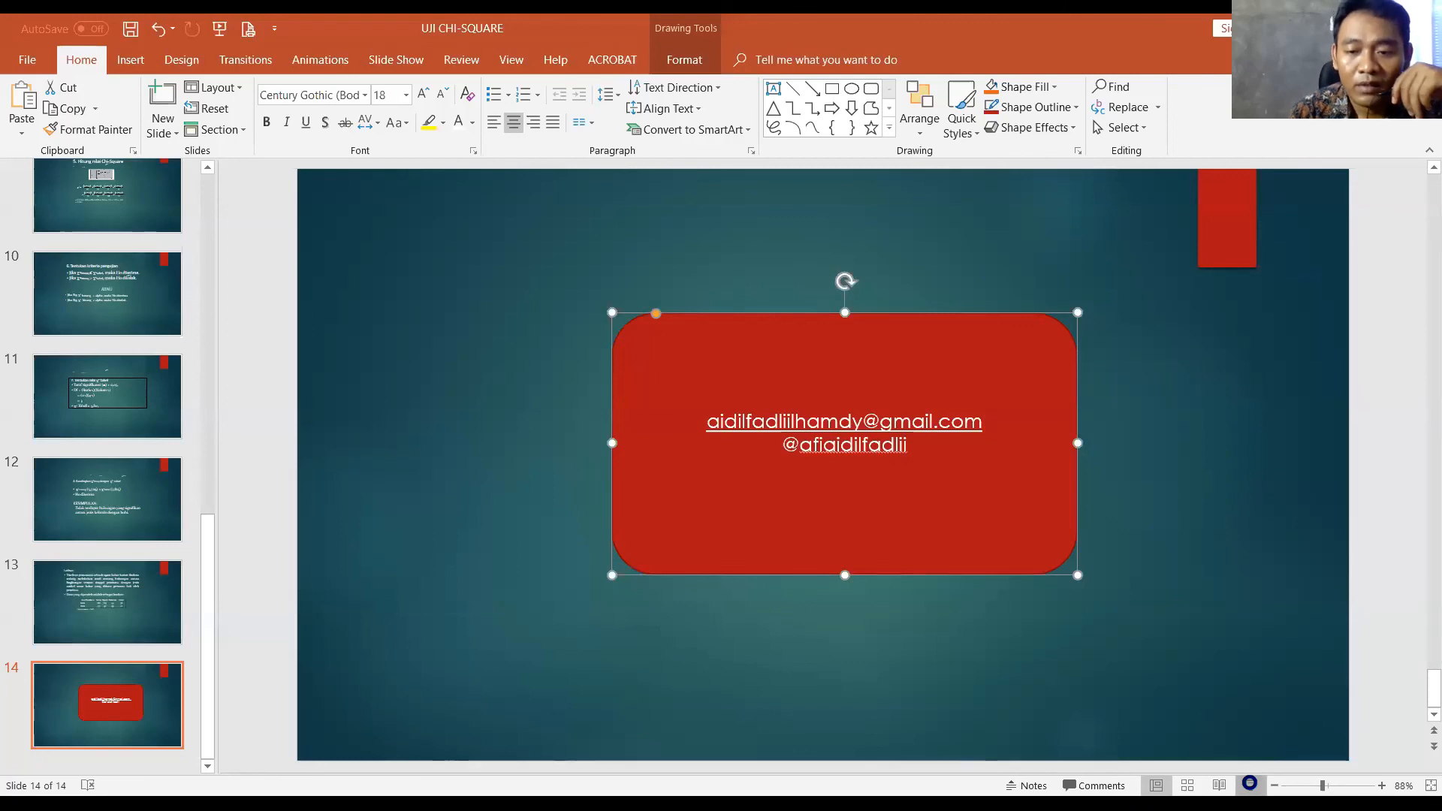
Switch to the UJI CHI-SQUARE presentation in PowerPoint and start the slide show at contact slide 14
{"action": "left_click", "coordinate": [1249, 785]}
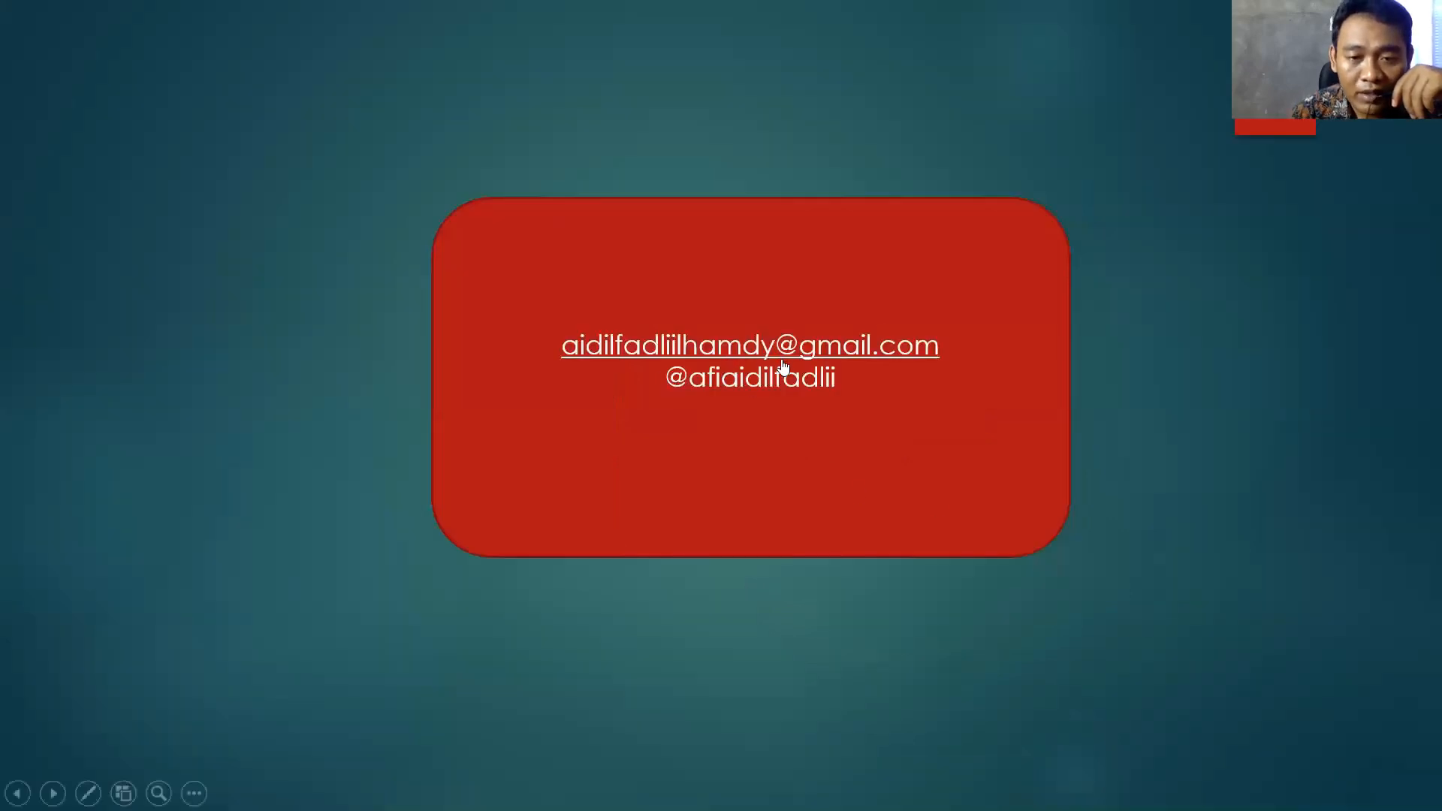